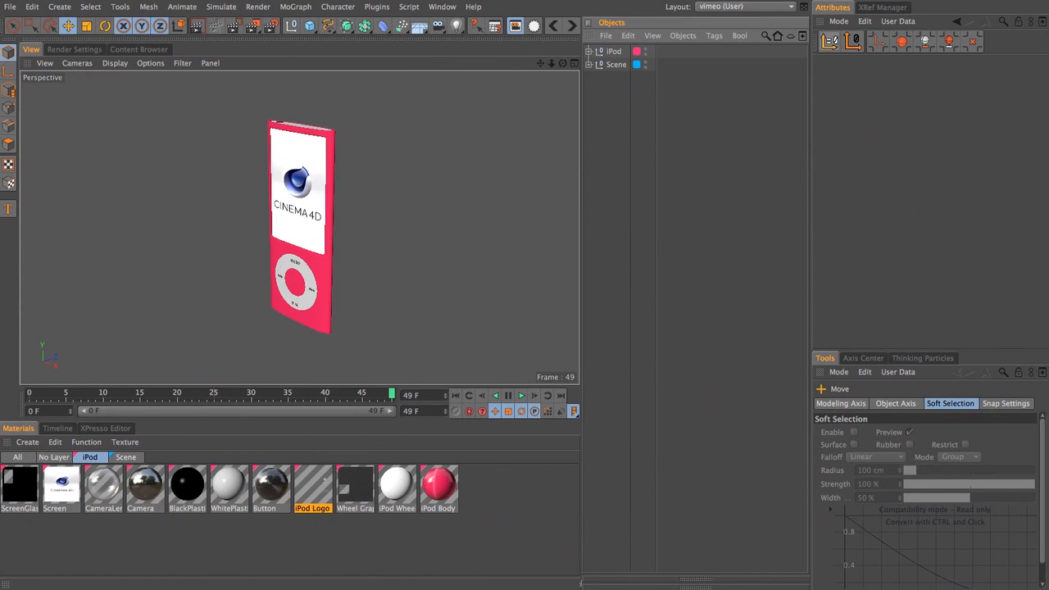
# Place the iPod group, with all its parts, inside a new MoGraph Cloner object
pyautogui.click(588, 64)
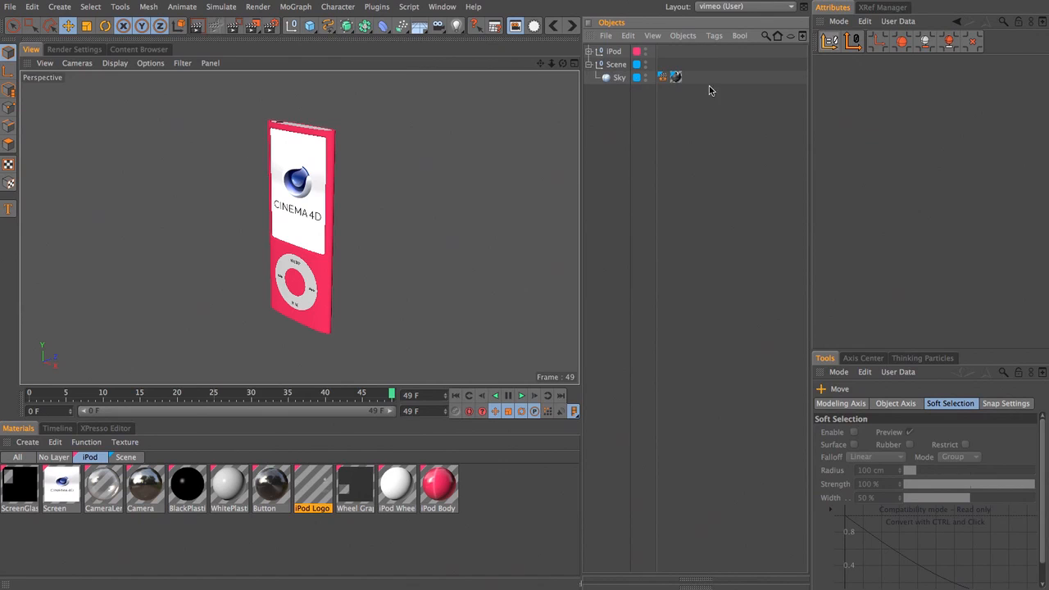
pyautogui.click(614, 52)
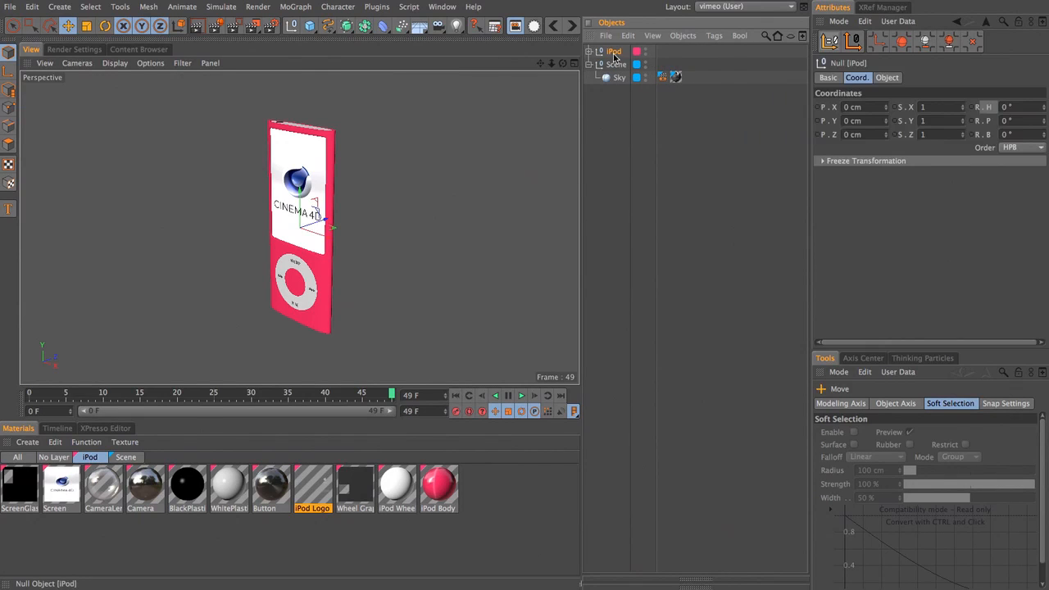
pyautogui.click(589, 51)
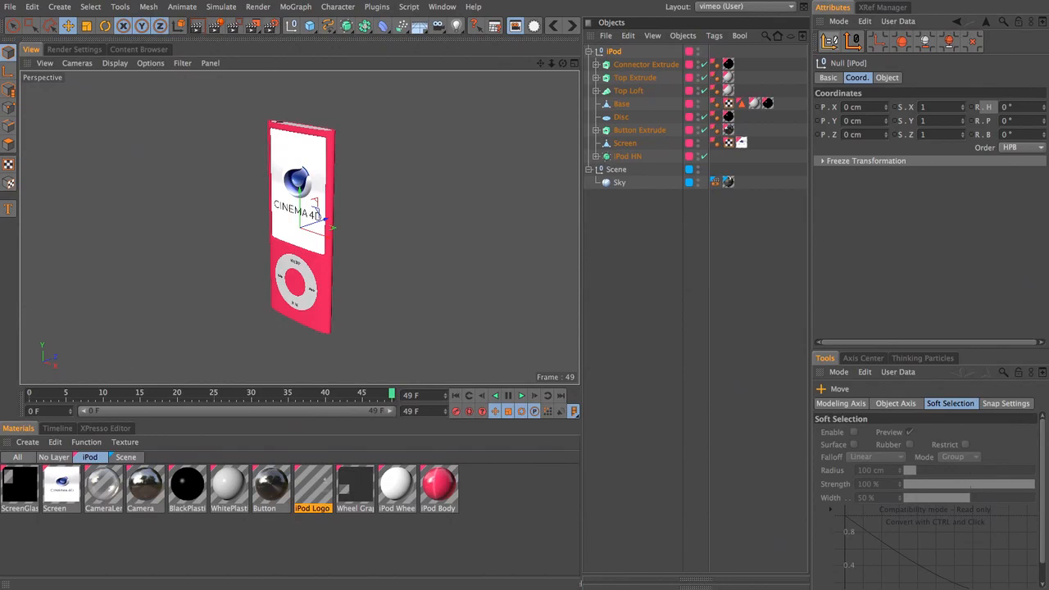
pyautogui.click(292, 8)
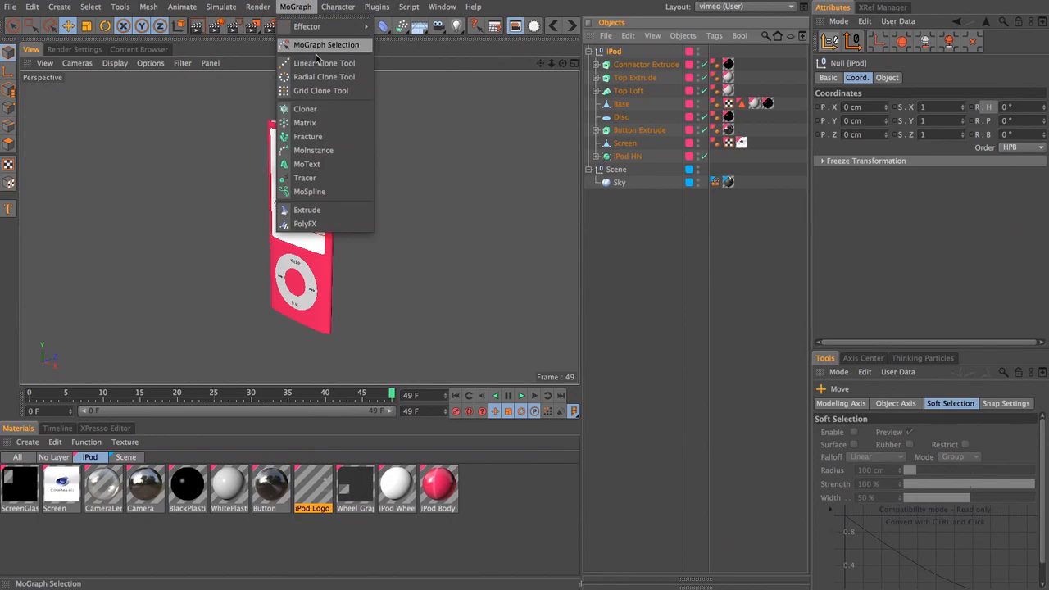
pyautogui.keyDown('alt'); pyautogui.click(320, 110); pyautogui.keyUp('alt')
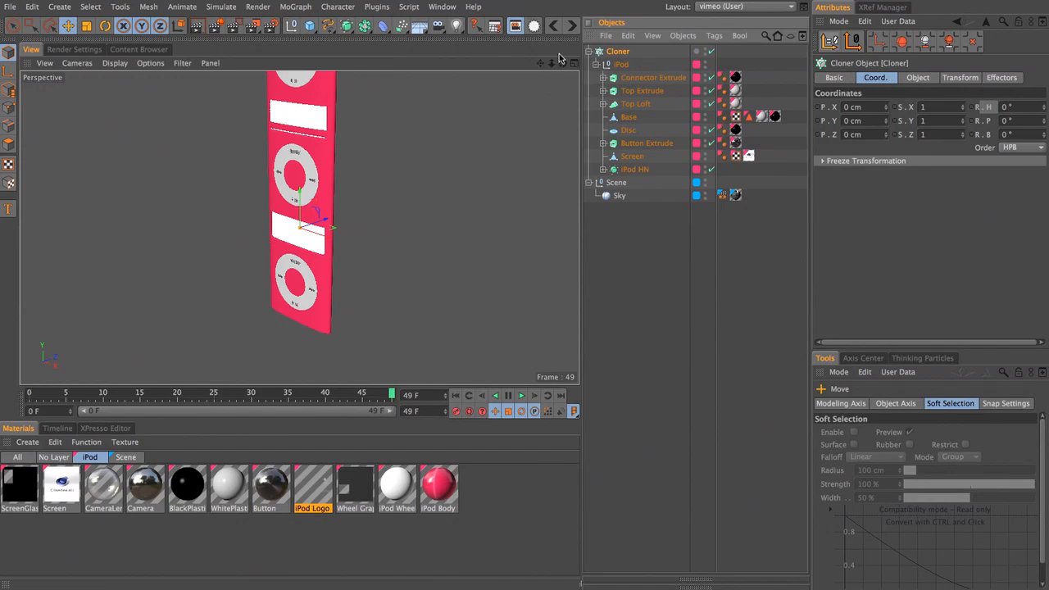
# Set the Cloner's count to 7 in its object properties
pyautogui.moveTo(552, 64); pyautogui.dragTo(521, 99)
pyautogui.click(625, 50)
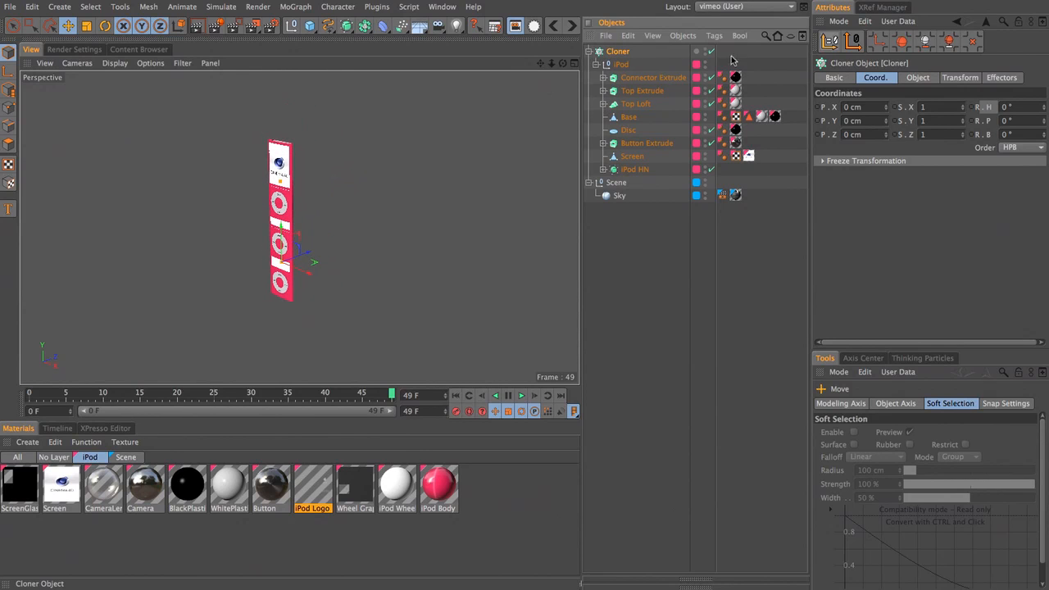
pyautogui.click(930, 79)
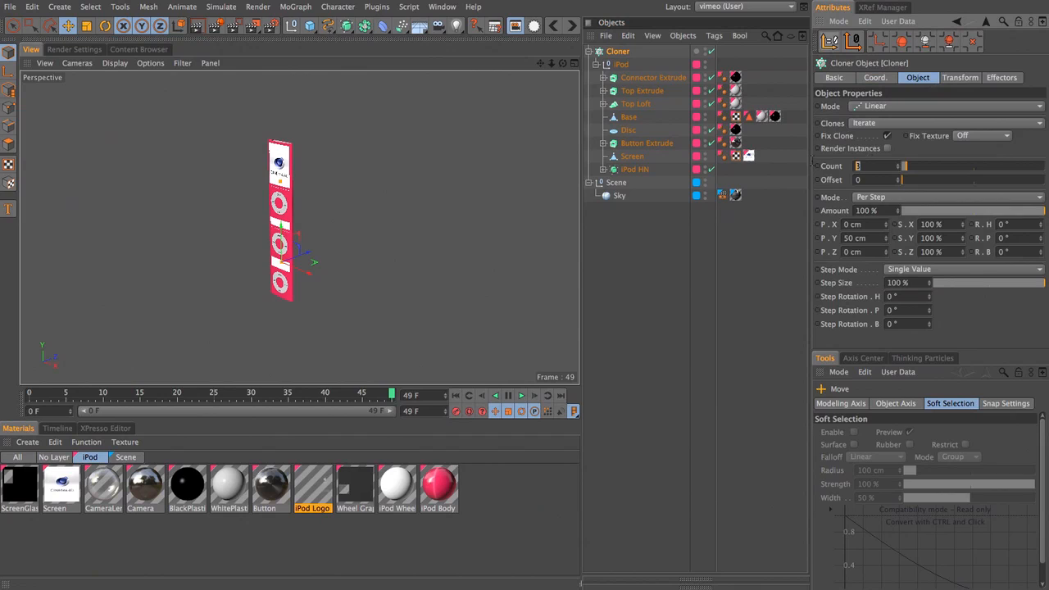
pyautogui.click(887, 135)
pyautogui.write('7')
pyautogui.press('Return')
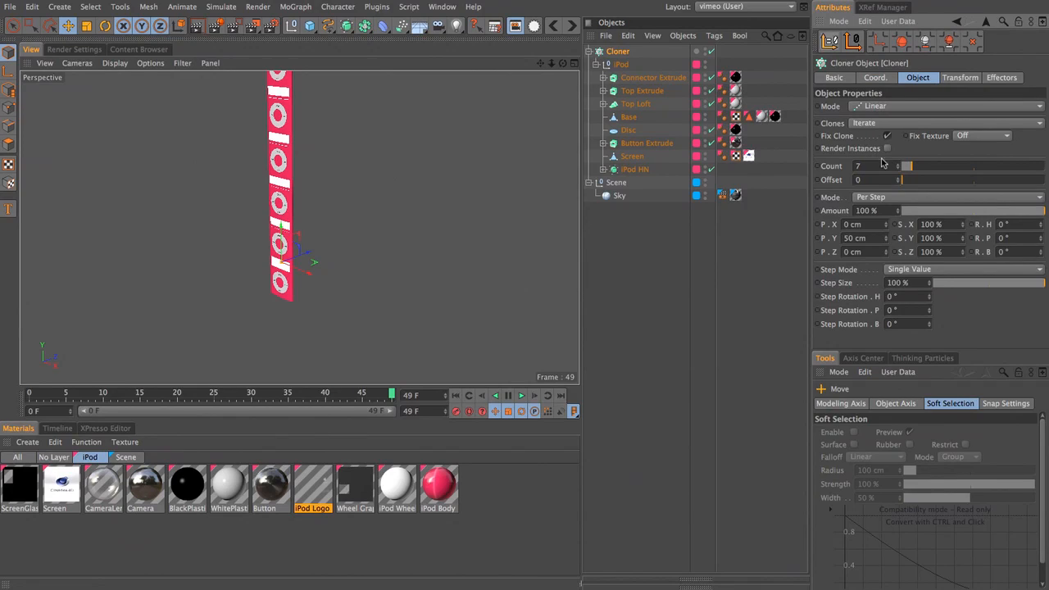
# Space the linear clones along Z only, with a per-step offset of 0 cm in Y and 89 cm in Z
pyautogui.doubleClick(860, 238)
pyautogui.write('0')
pyautogui.press('Return')
pyautogui.moveTo(886, 252)
pyautogui.mouseDown()
pyautogui.moveTo(918, 252)
pyautogui.moveTo(906, 252)
pyautogui.mouseUp()
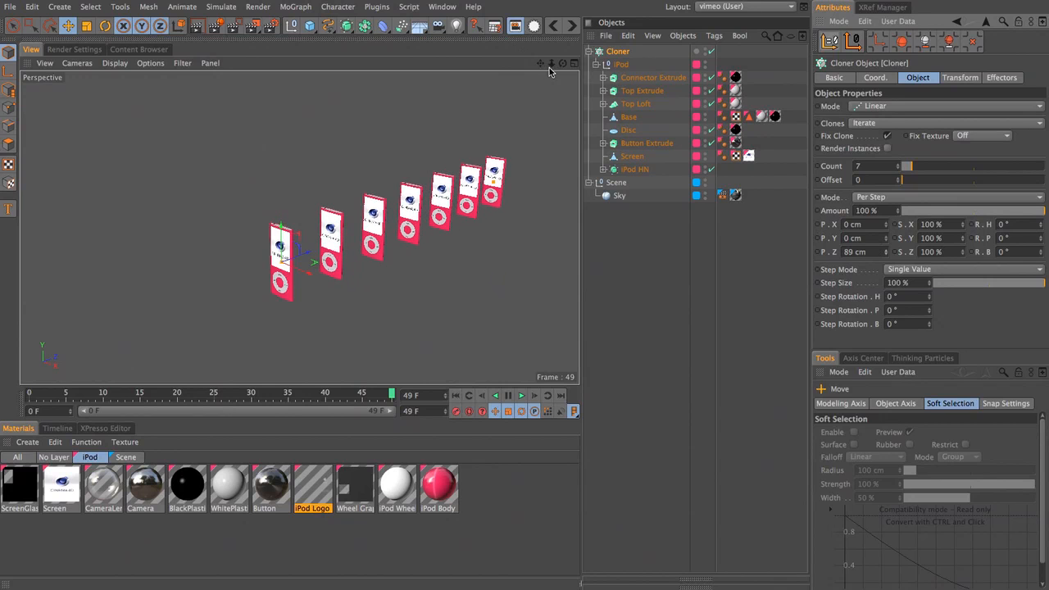
pyautogui.moveTo(542, 64)
pyautogui.mouseDown()
pyautogui.moveTo(514, 44)
pyautogui.moveTo(471, 44)
pyautogui.moveTo(551, 64)
pyautogui.moveTo(510, 65)
pyautogui.moveTo(623, 64)
pyautogui.moveTo(542, 64)
pyautogui.moveTo(534, 81)
pyautogui.moveTo(572, 66)
pyautogui.moveTo(557, 49)
pyautogui.moveTo(544, 73)
pyautogui.mouseUp()
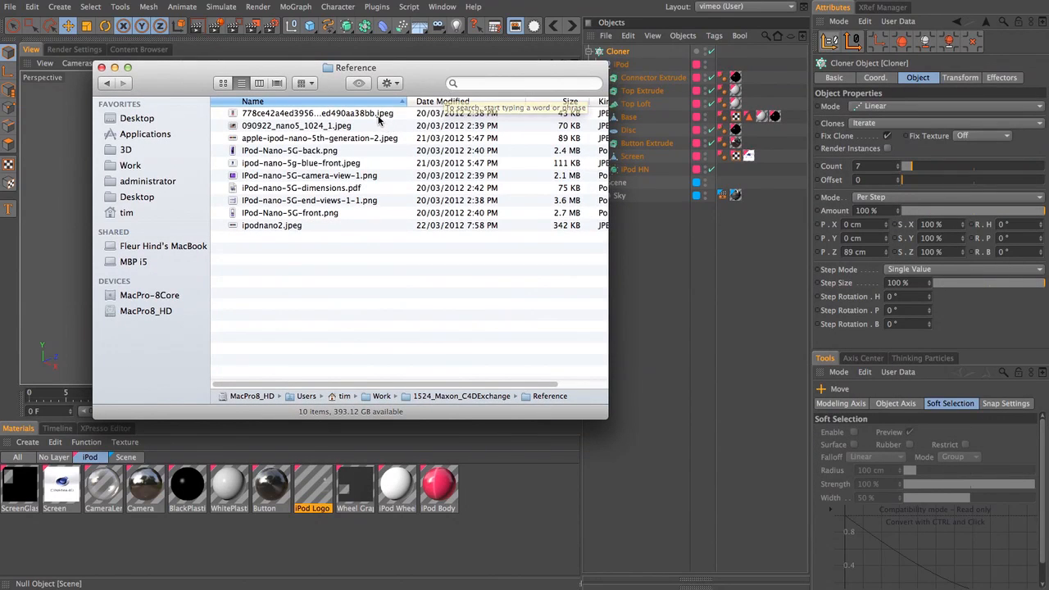
# Preview the first image and apple-ipod-nano-5th-generation-2.jpeg in Finder's Reference folder, and return to Cinema 4D
pyautogui.click(377, 114)
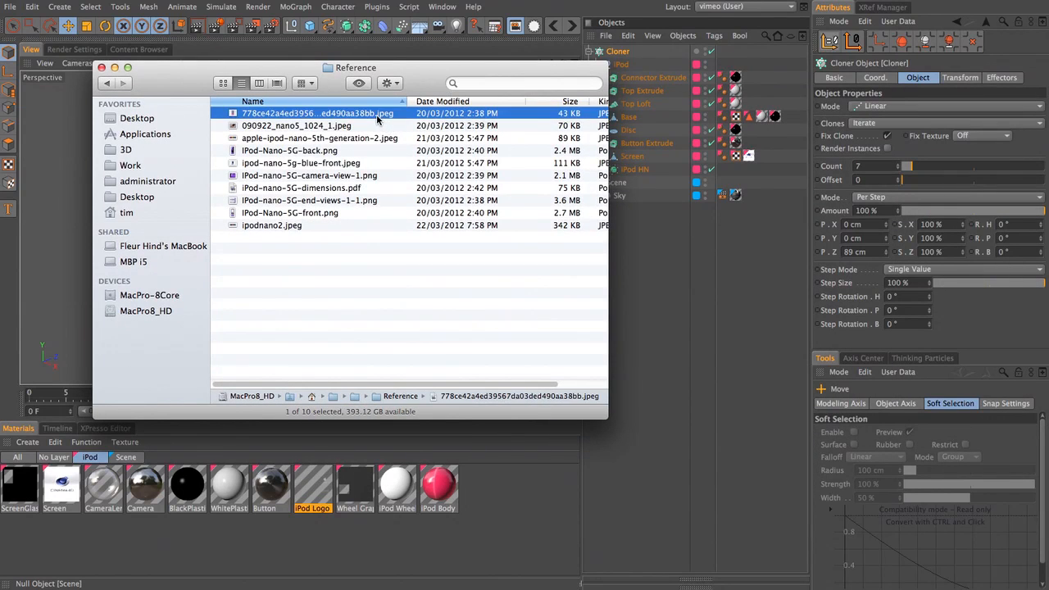
pyautogui.press('space')
pyautogui.press('space')
pyautogui.click(311, 140)
pyautogui.press('space')
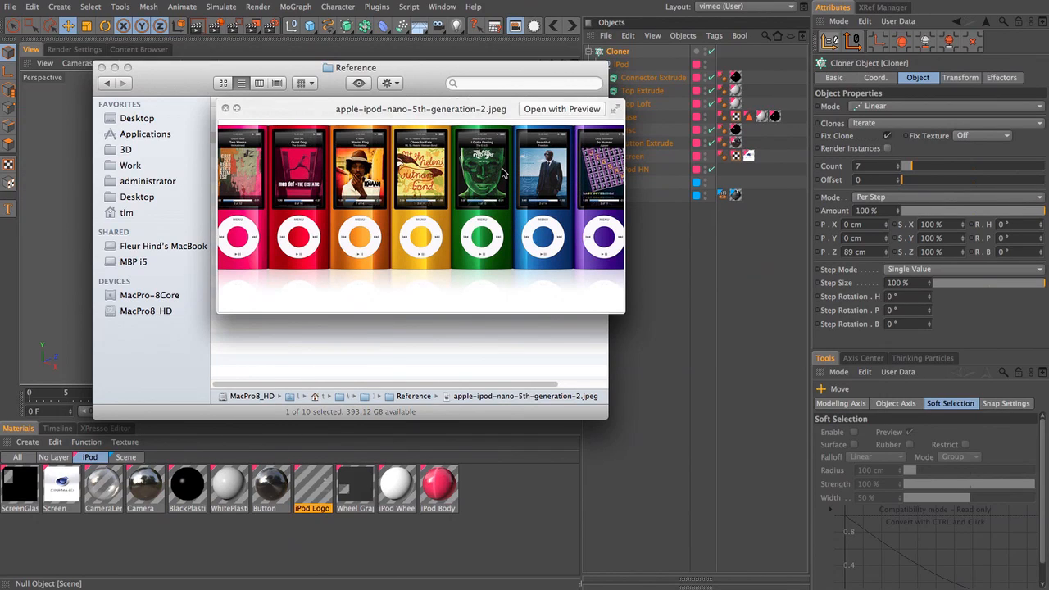
pyautogui.press('space')
pyautogui.moveTo(419, 68); pyautogui.dragTo(642, 71)
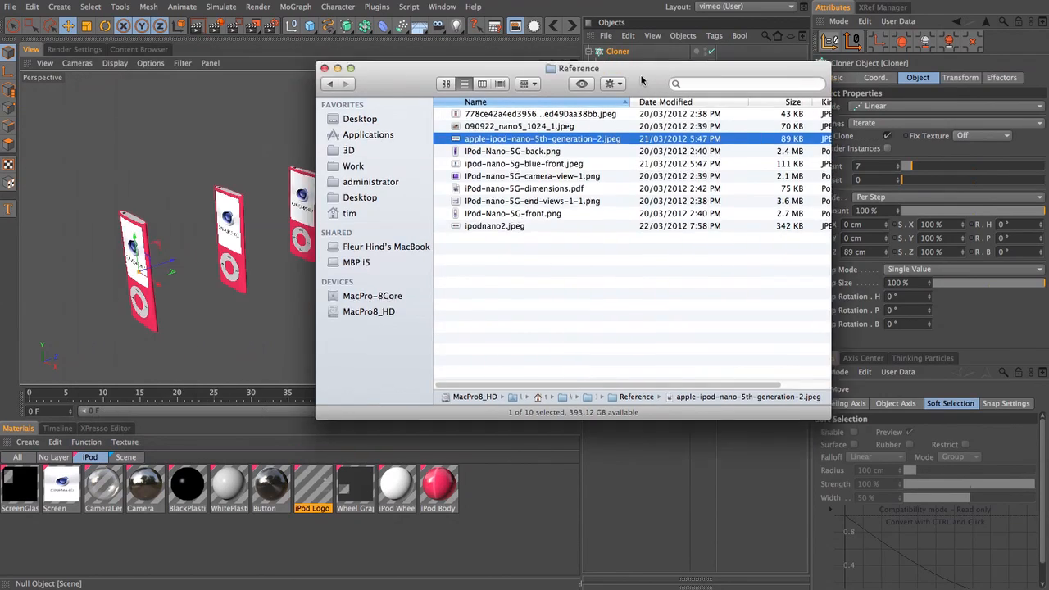
pyautogui.press('super+Tab')
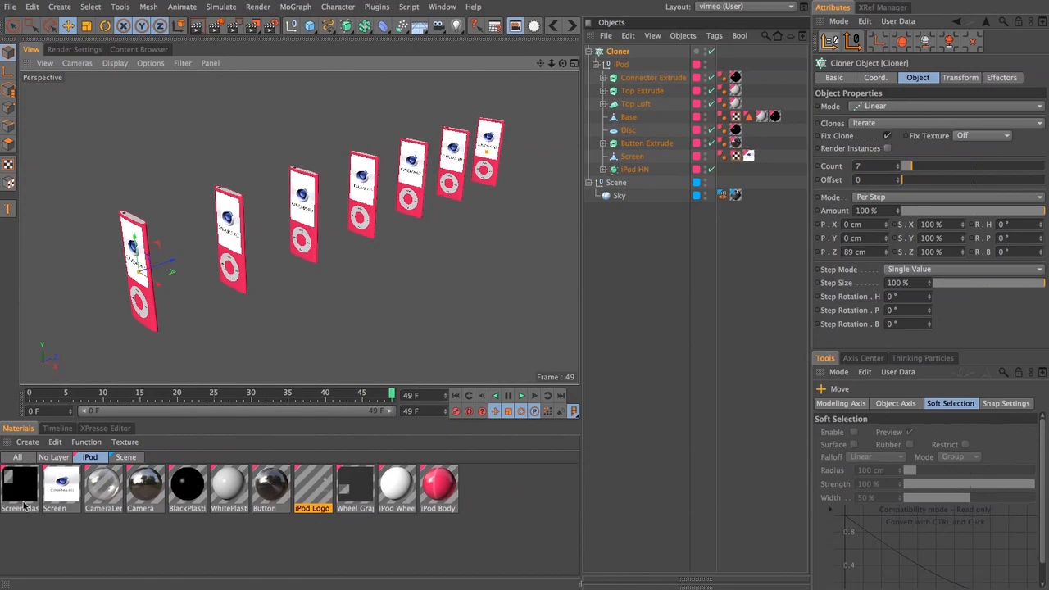
# Clear the Color texture of the Screen material and disable its Color channel
pyautogui.click(62, 484)
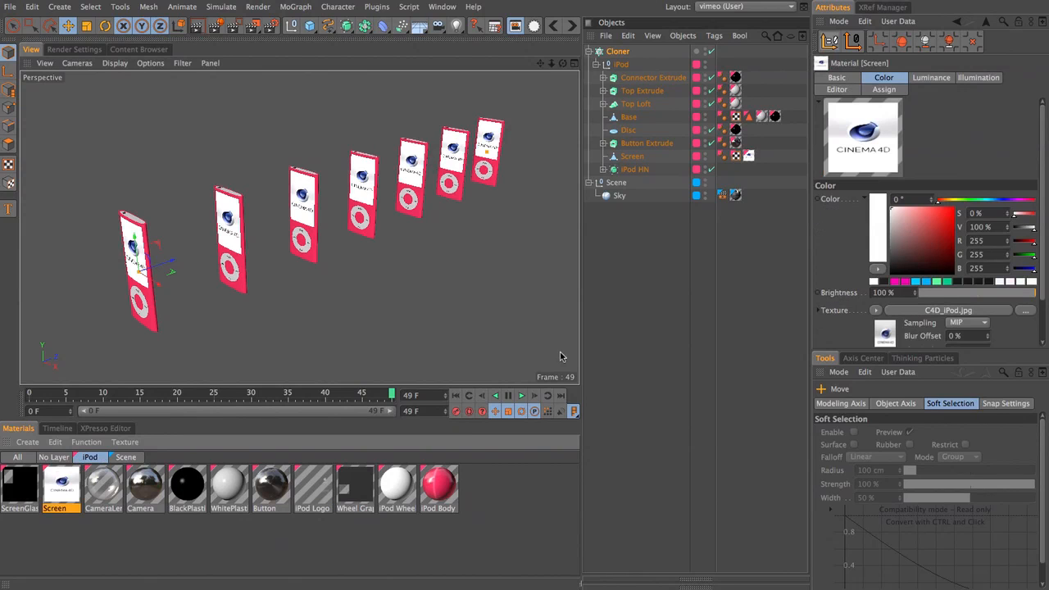
pyautogui.moveTo(812, 234); pyautogui.dragTo(790, 235)
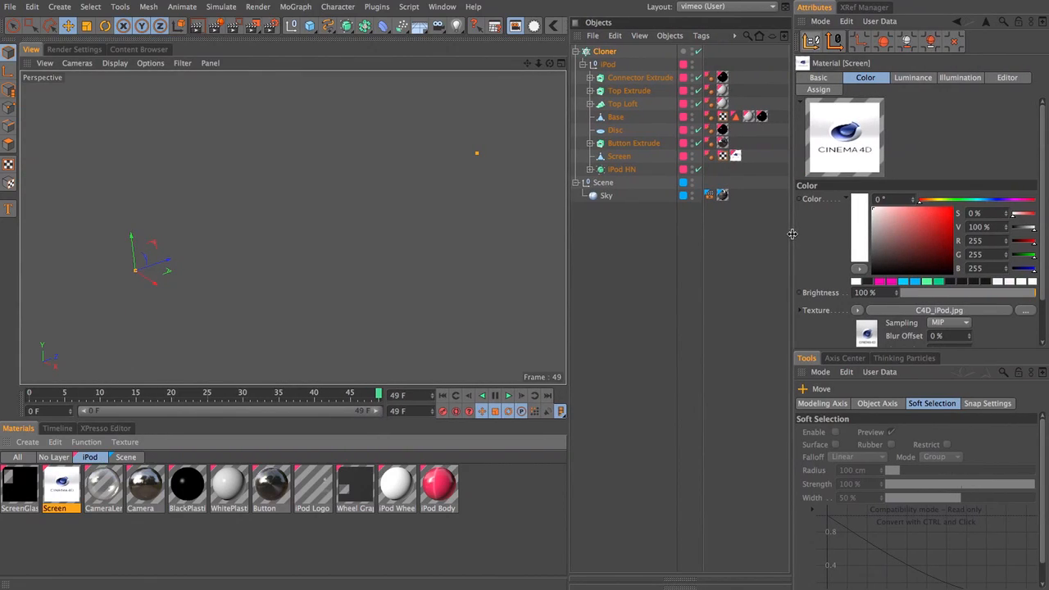
pyautogui.scroll(-2, 1045, 285)
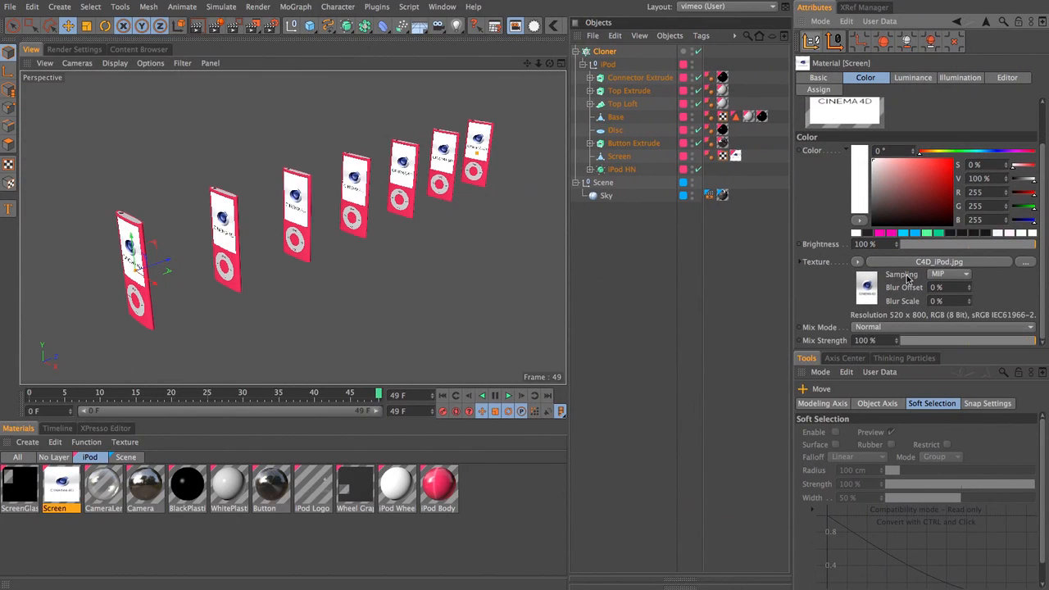
pyautogui.click(858, 262)
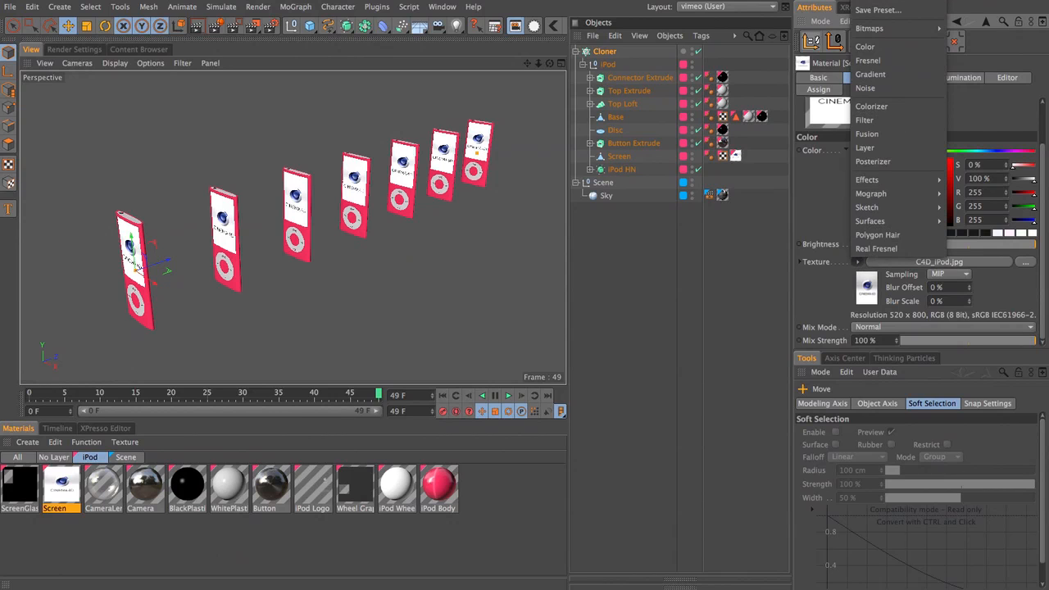
pyautogui.click(867, 0)
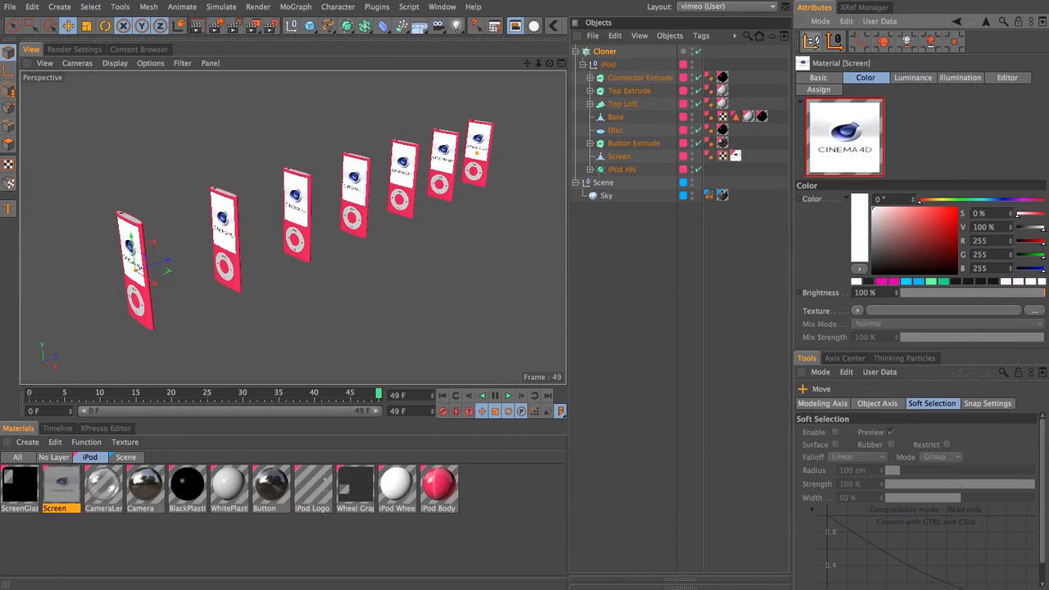
pyautogui.click(821, 77)
pyautogui.click(847, 226)
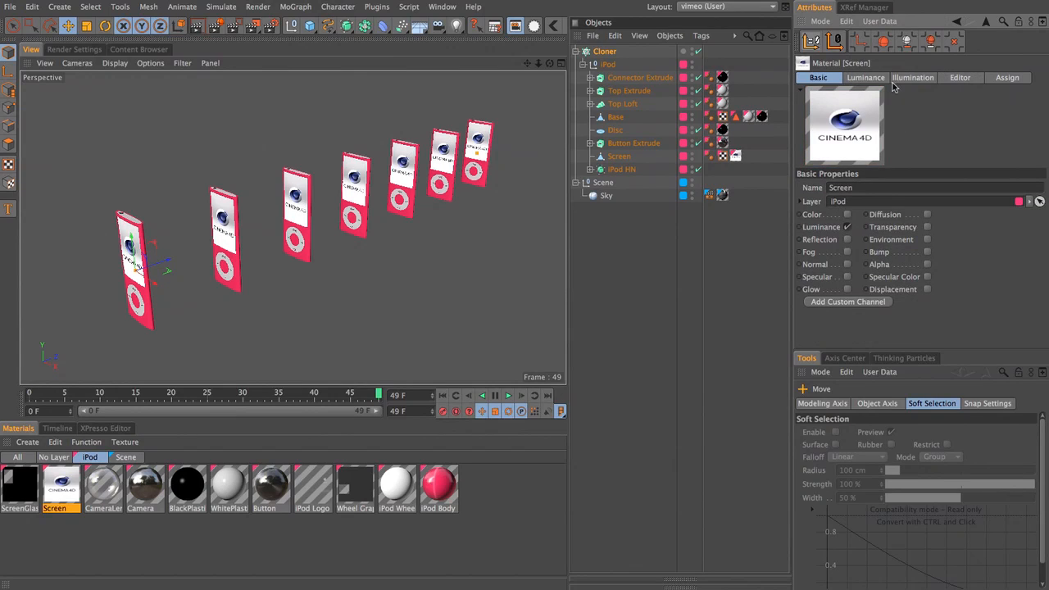
# Wrap the Screen material's Luminance texture in a MoGraph Multi Shader
pyautogui.click(866, 78)
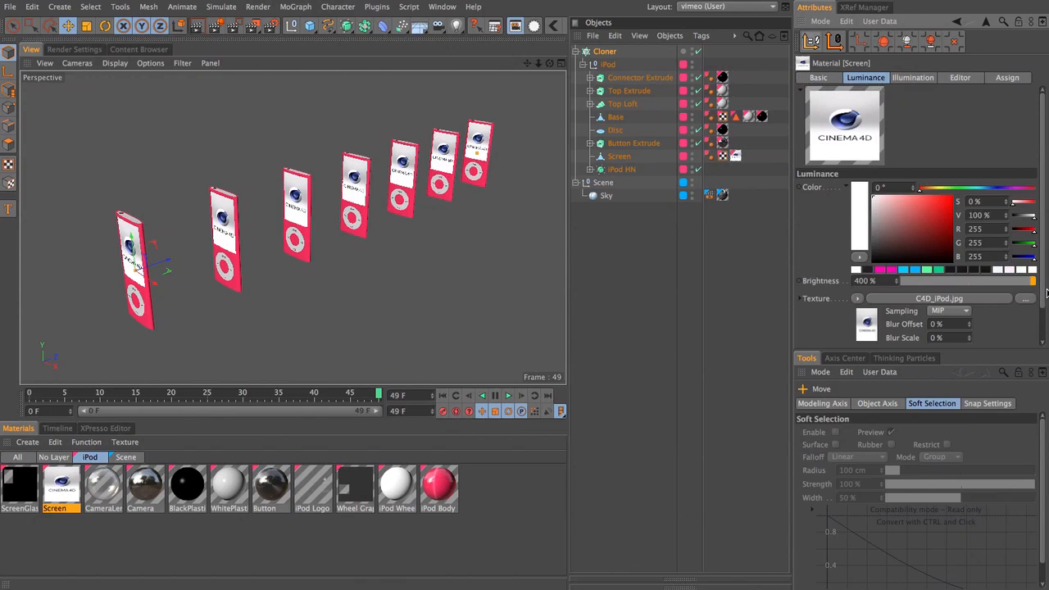
pyautogui.scroll(-2, 1047, 293)
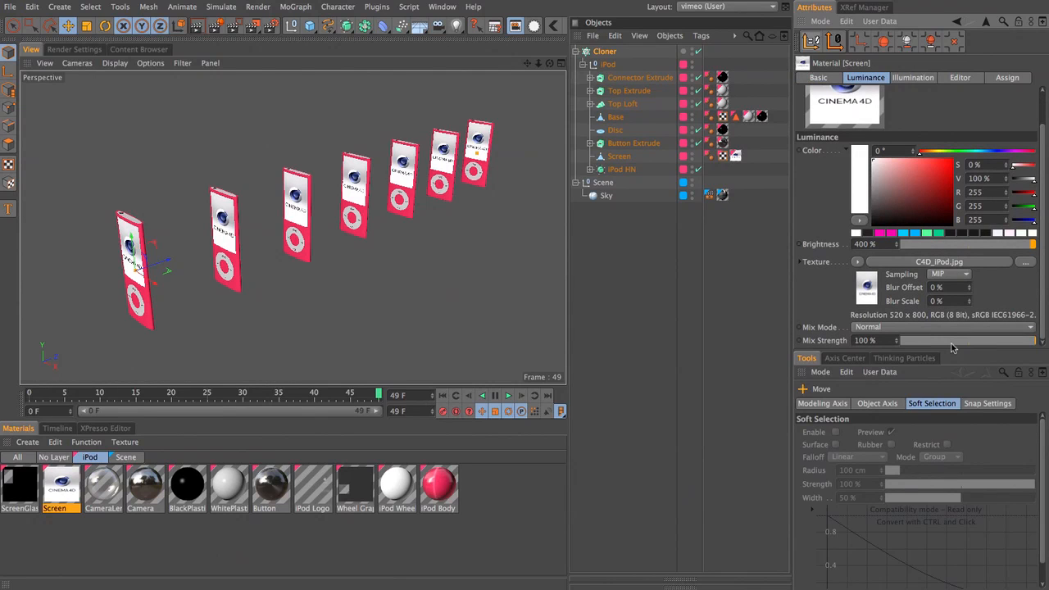
pyautogui.moveTo(953, 360); pyautogui.dragTo(956, 408)
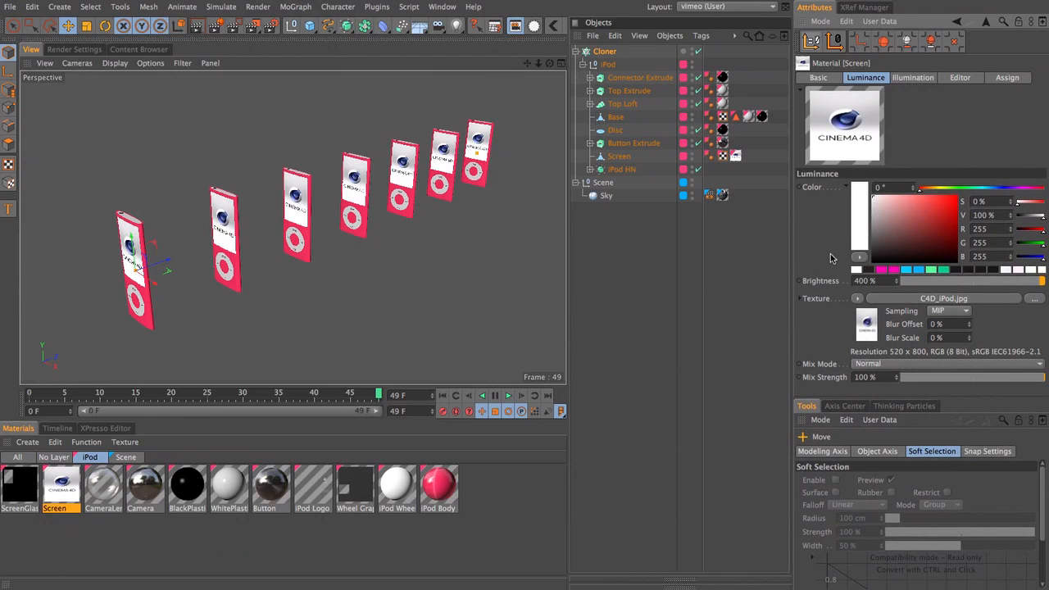
pyautogui.click(859, 299)
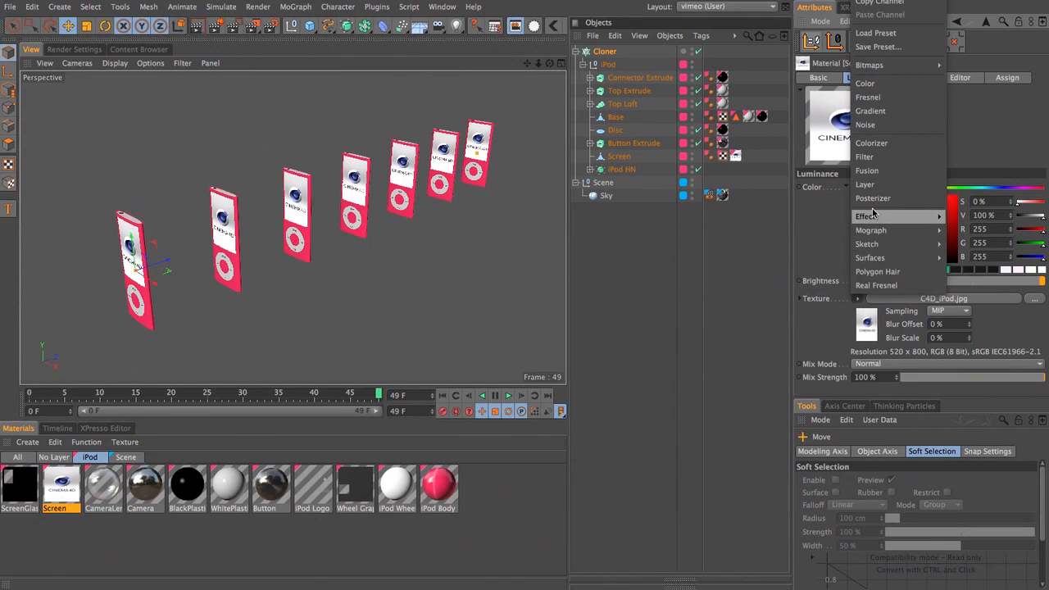
pyautogui.moveTo(875, 232)
pyautogui.click(970, 271)
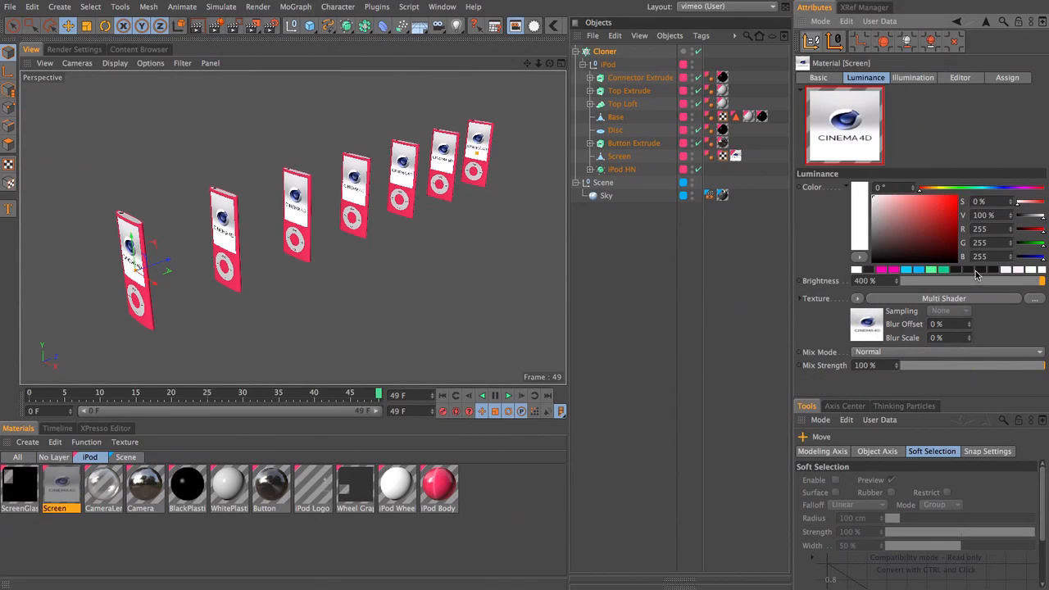
# Clear Texture 1 in the Multi Shader and add all images from the iPodScreens folder to its texture slots
pyautogui.click(872, 323)
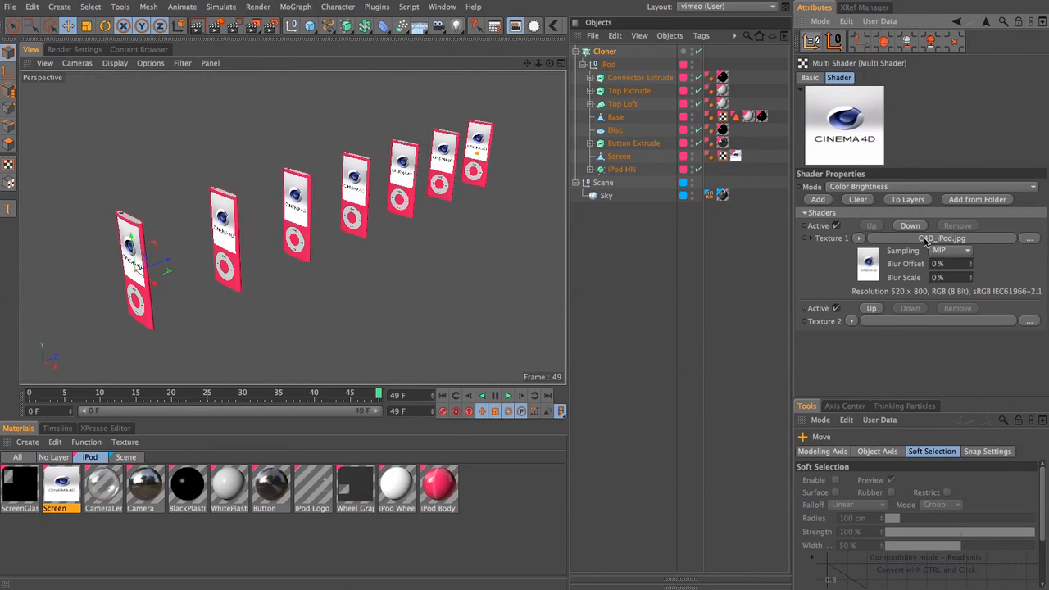
pyautogui.click(859, 239)
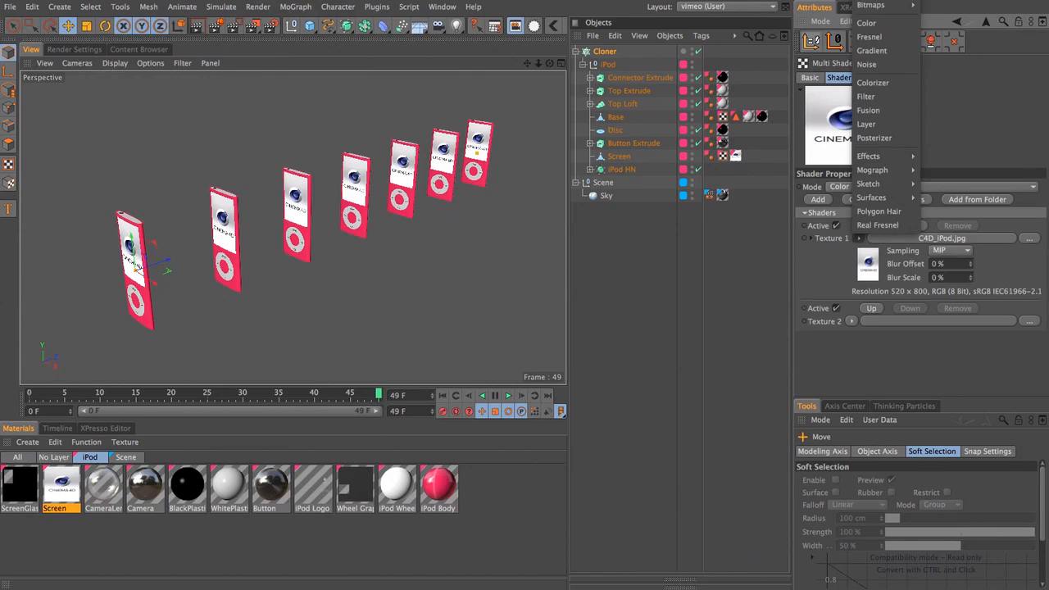
pyautogui.click(869, 1)
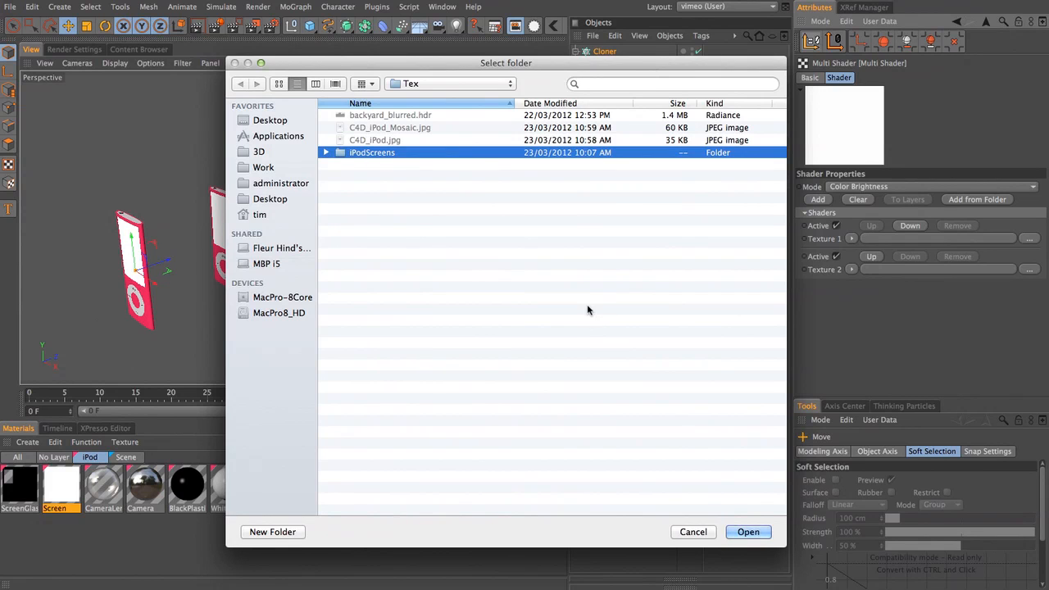
pyautogui.click(326, 153)
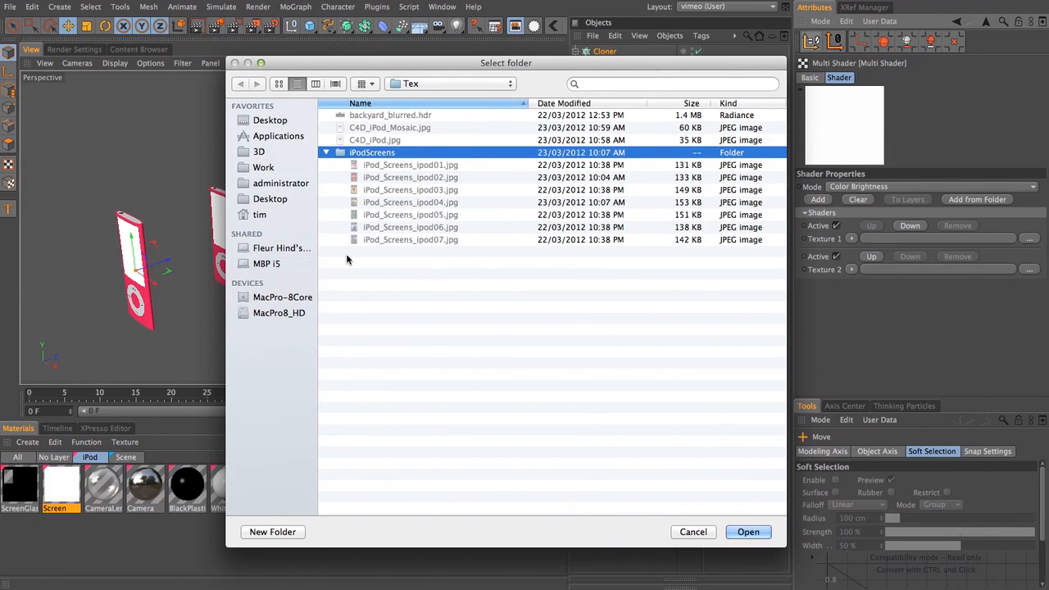
pyautogui.click(749, 532)
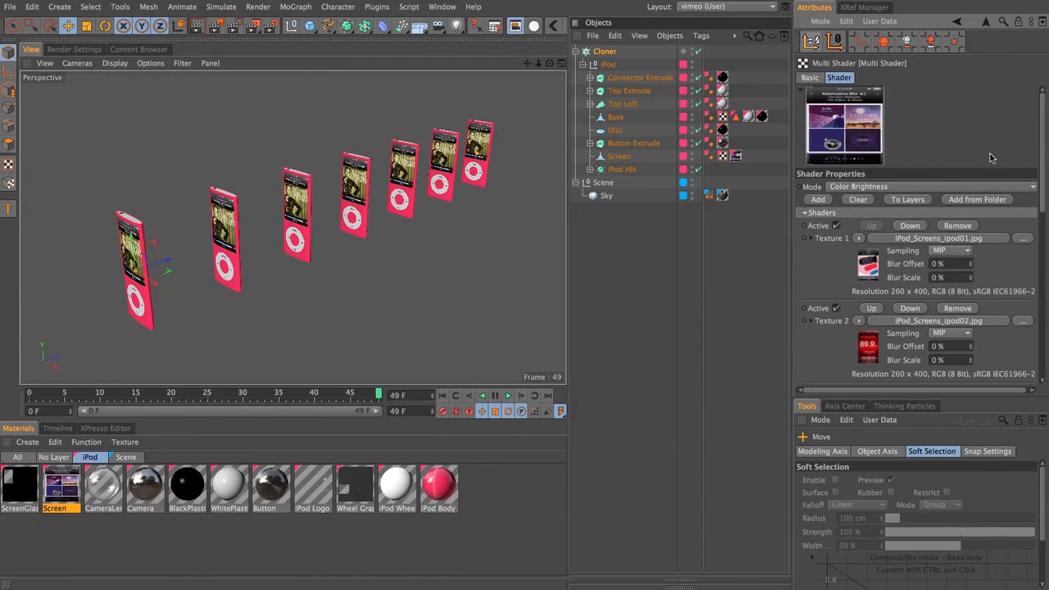
# Render the perspective view as a test and set the Multi Shader's mode to Index Ratio
pyautogui.moveTo(1045, 138)
pyautogui.mouseDown()
pyautogui.moveTo(1039, 324)
pyautogui.moveTo(1042, 148)
pyautogui.mouseUp()
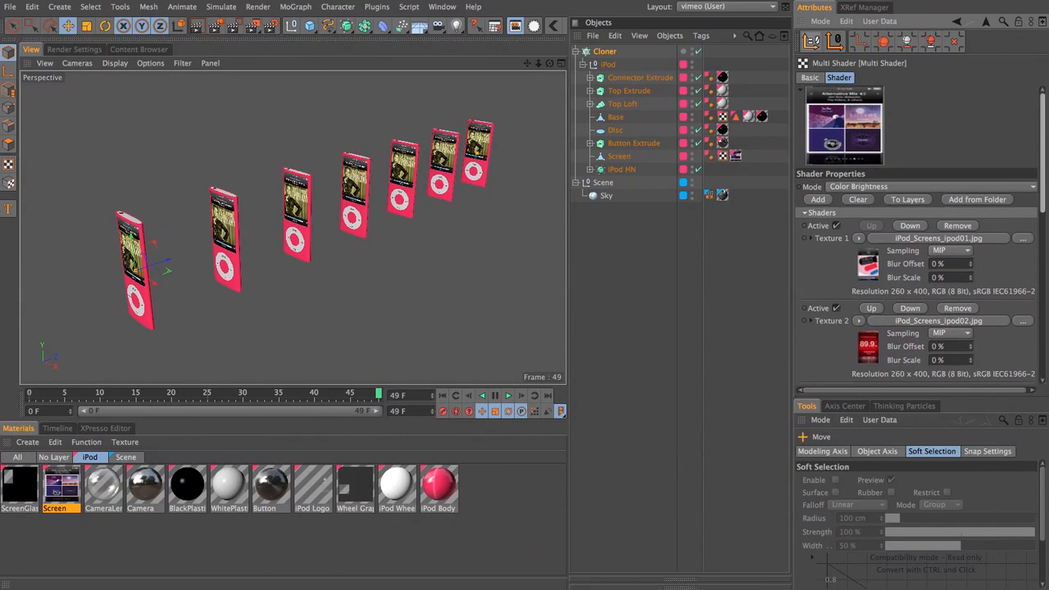
pyautogui.click(198, 27)
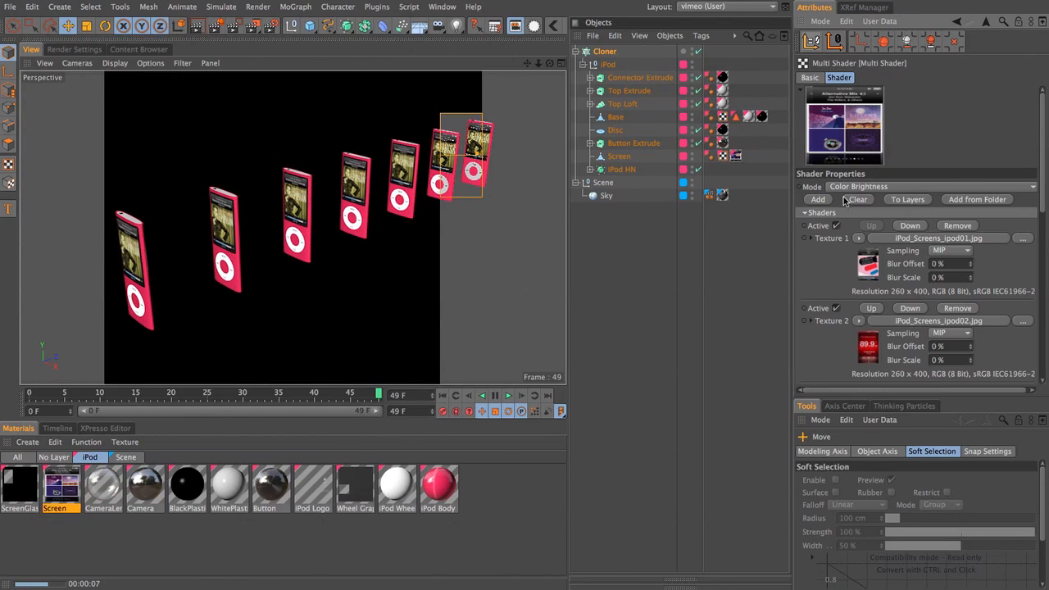
pyautogui.click(874, 187)
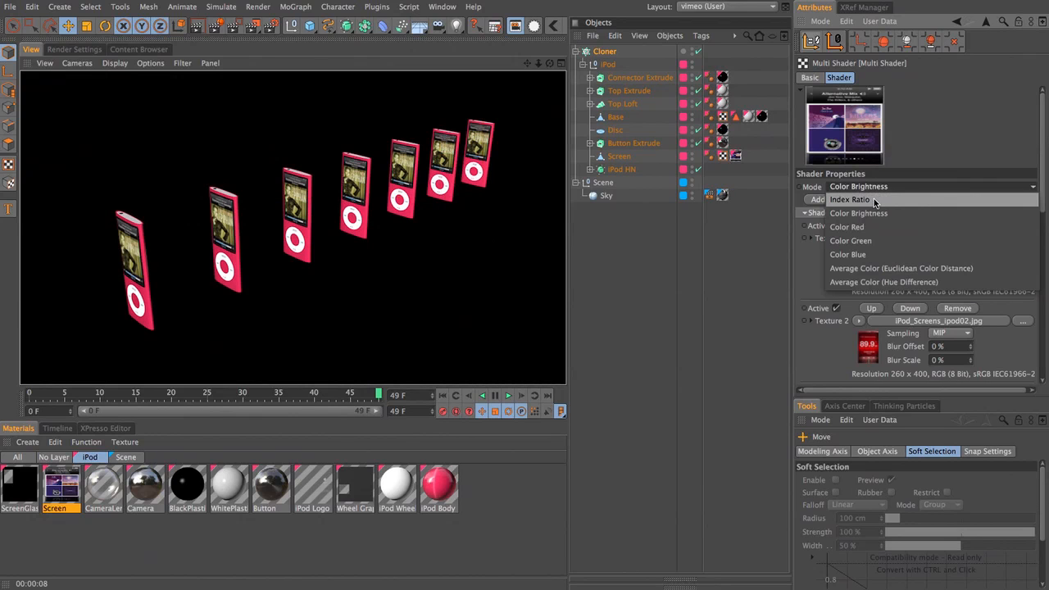
pyautogui.click(874, 198)
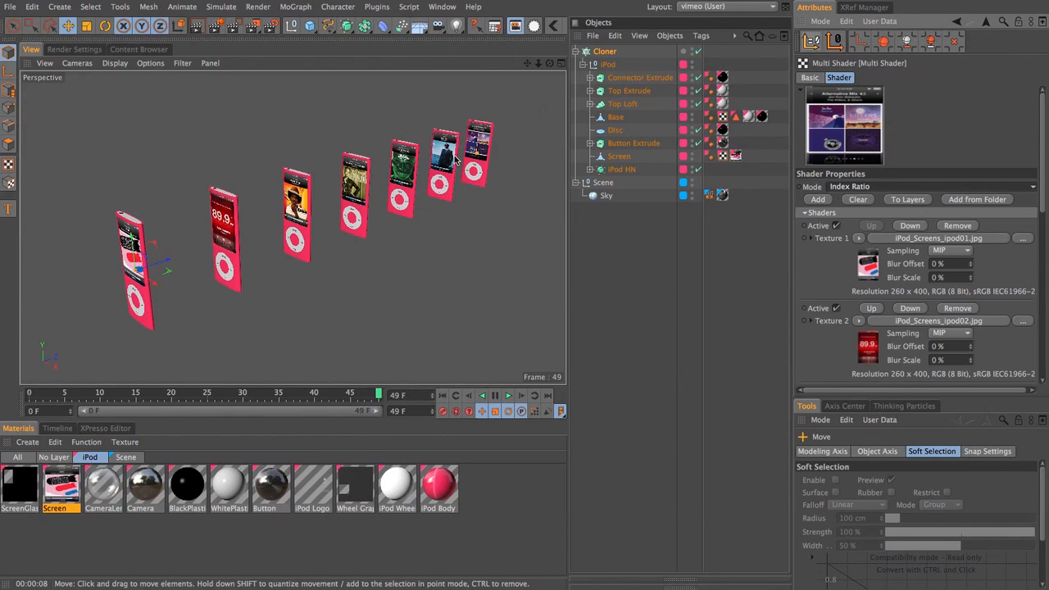
# Set the Multi Shader's mode to Color Brightness and review its list of screen textures
pyautogui.click(919, 189)
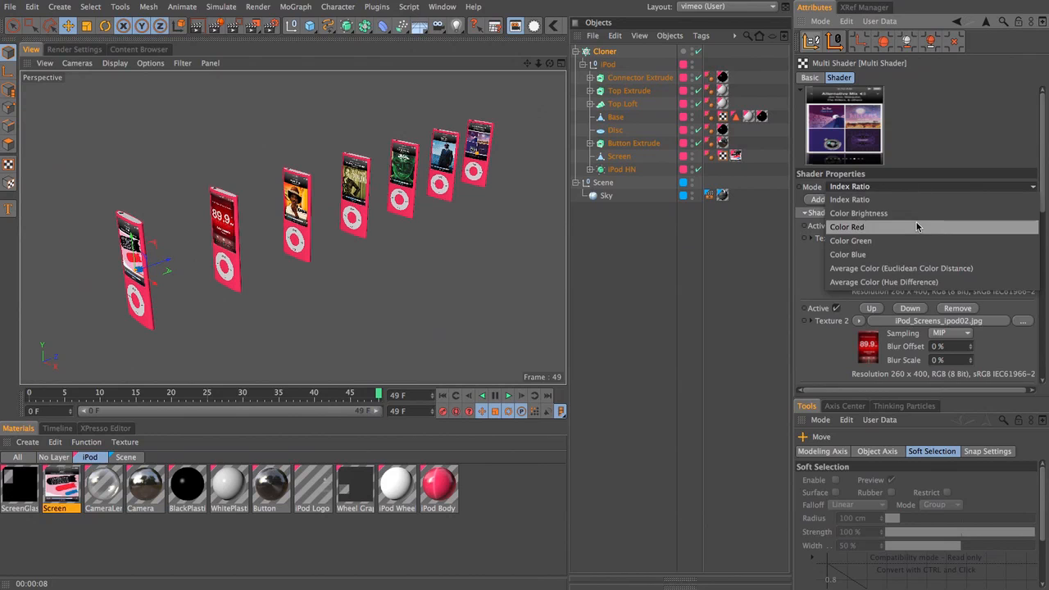
pyautogui.click(917, 214)
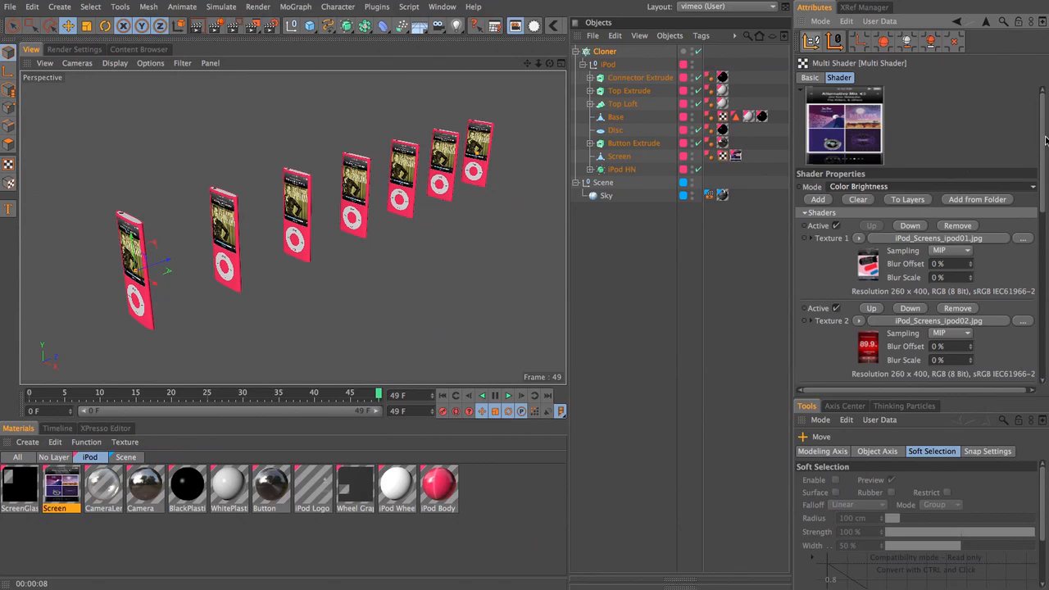
pyautogui.moveTo(1043, 141); pyautogui.dragTo(1041, 427)
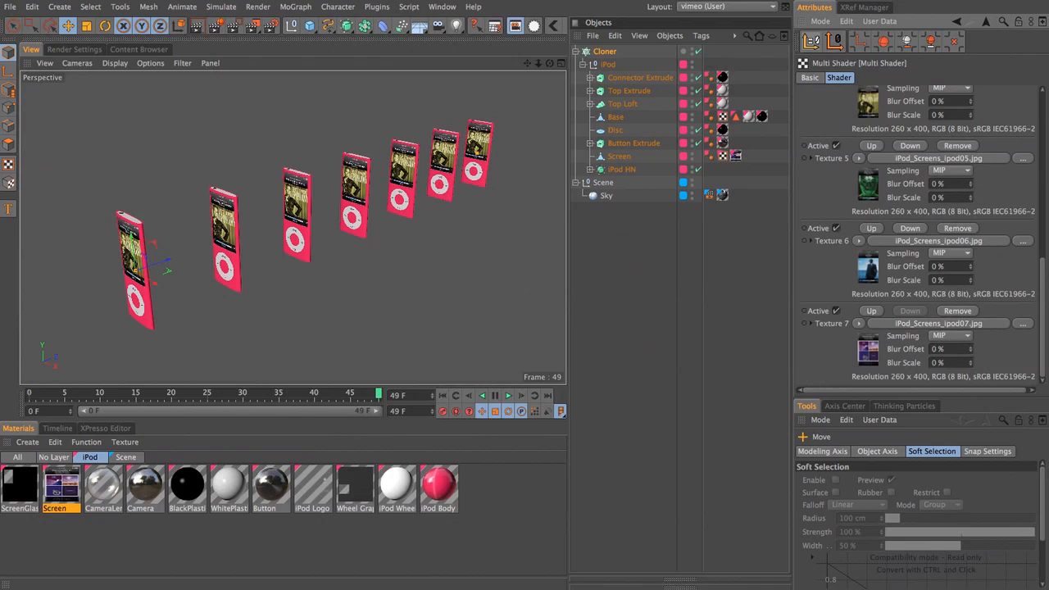
# Open the iPod Body material's Color channel and collapse its color picker to examine the texture settings
pyautogui.click(435, 490)
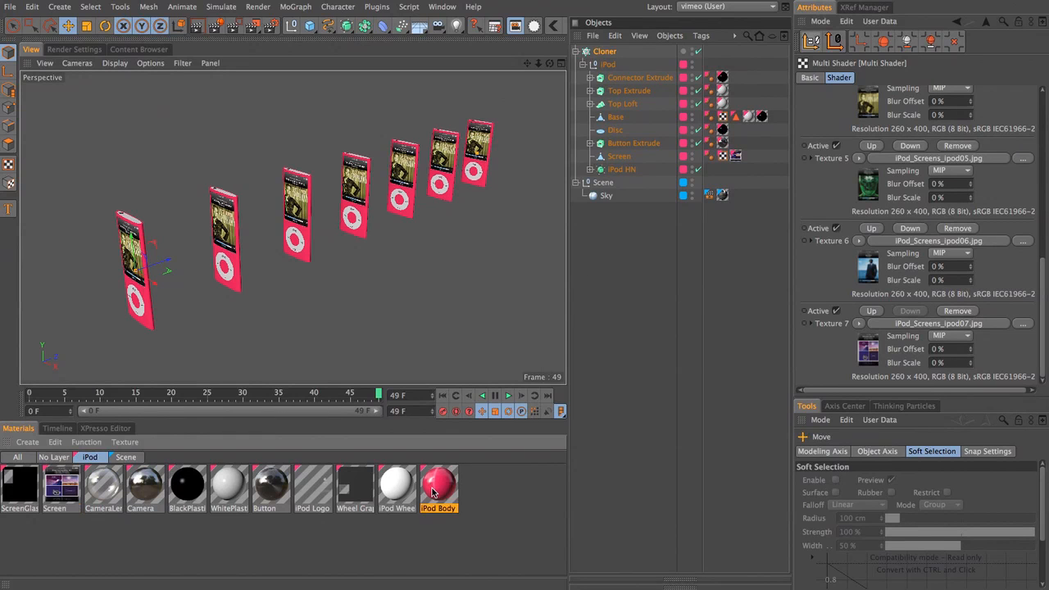
pyautogui.click(865, 79)
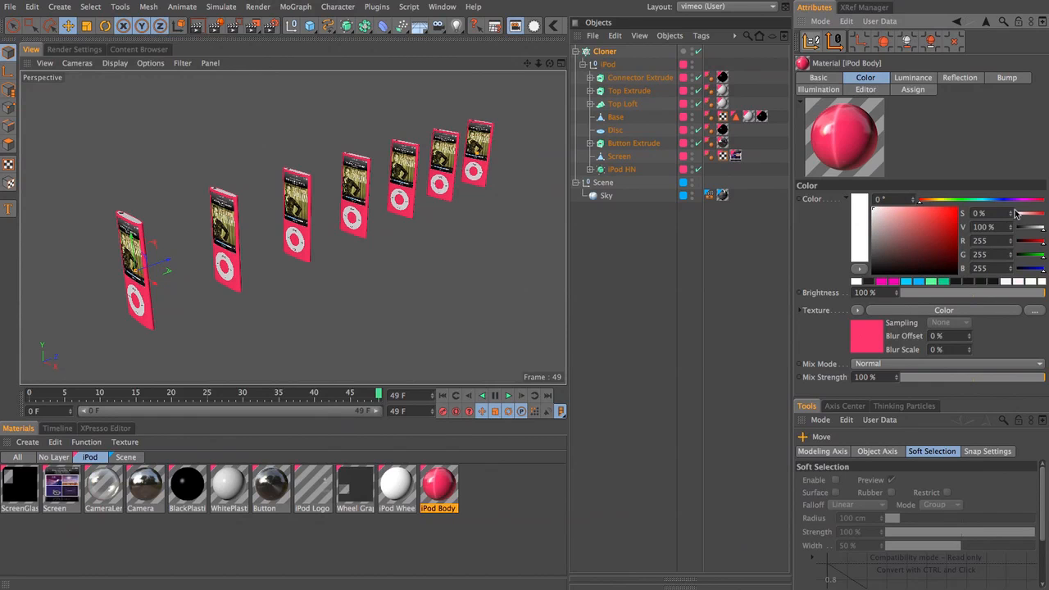
pyautogui.click(846, 199)
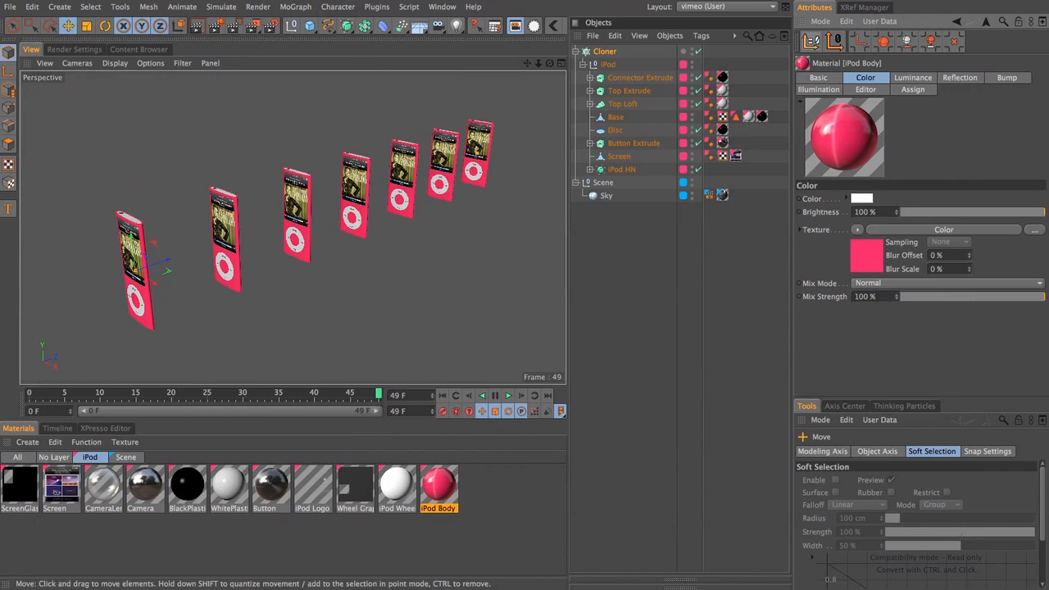
# In the Right view, test a red transform color on the Cloner and return it to neutral grey
pyautogui.click(609, 54)
pyautogui.click(942, 78)
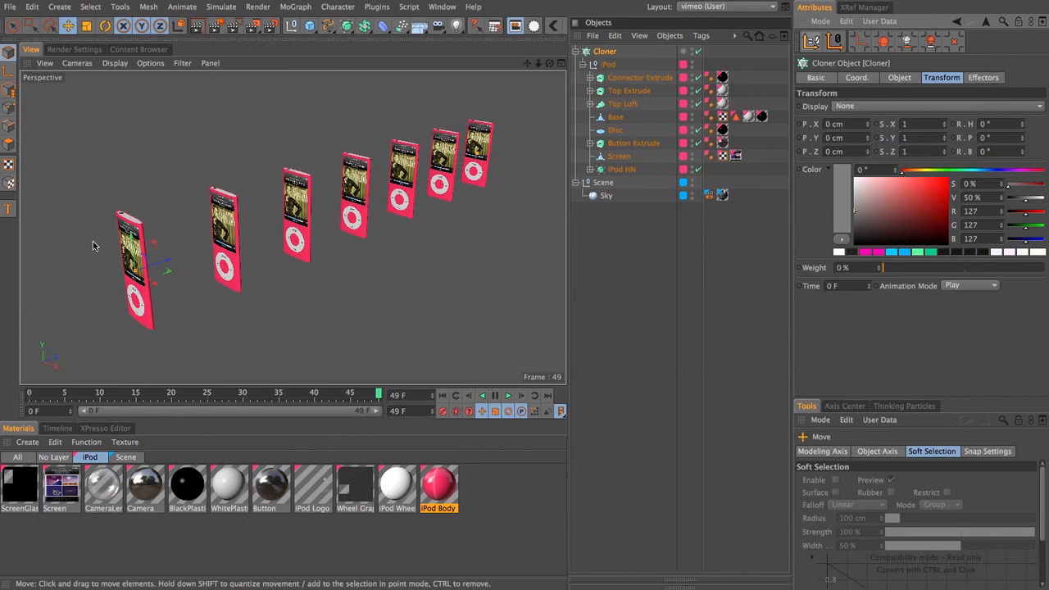
pyautogui.press('F3')
pyautogui.press('F4')
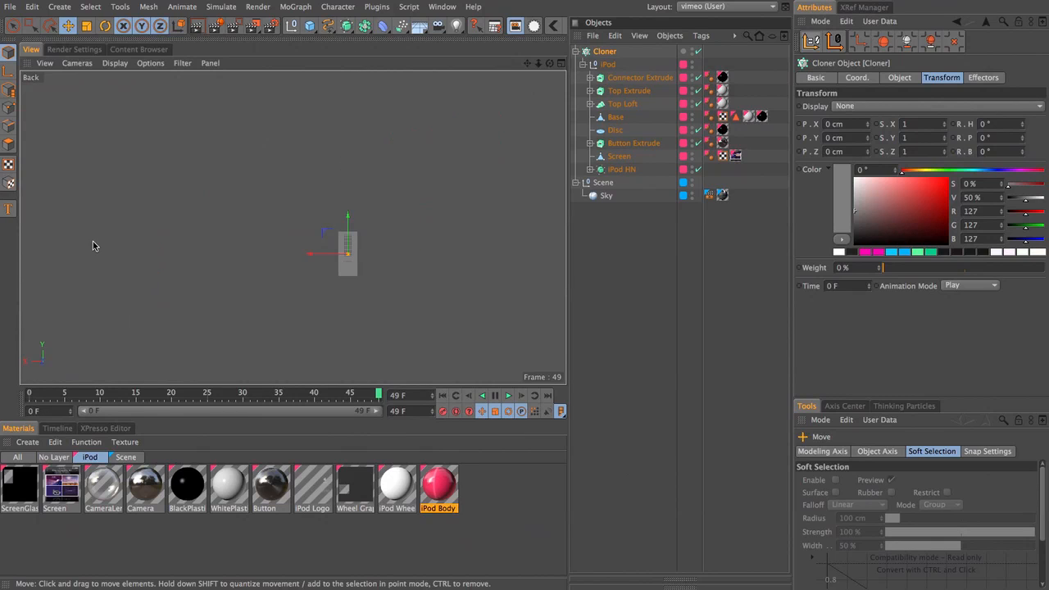
pyautogui.press('F3')
pyautogui.press('F2')
pyautogui.press('F3')
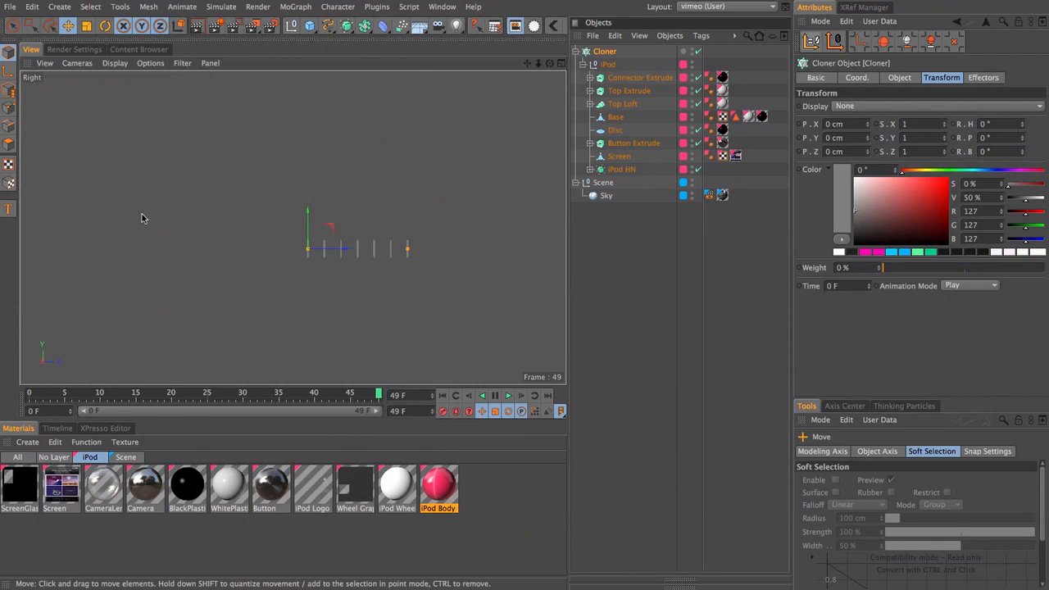
pyautogui.moveTo(528, 64)
pyautogui.mouseDown()
pyautogui.moveTo(453, 69)
pyautogui.moveTo(636, 63)
pyautogui.moveTo(534, 40)
pyautogui.mouseUp()
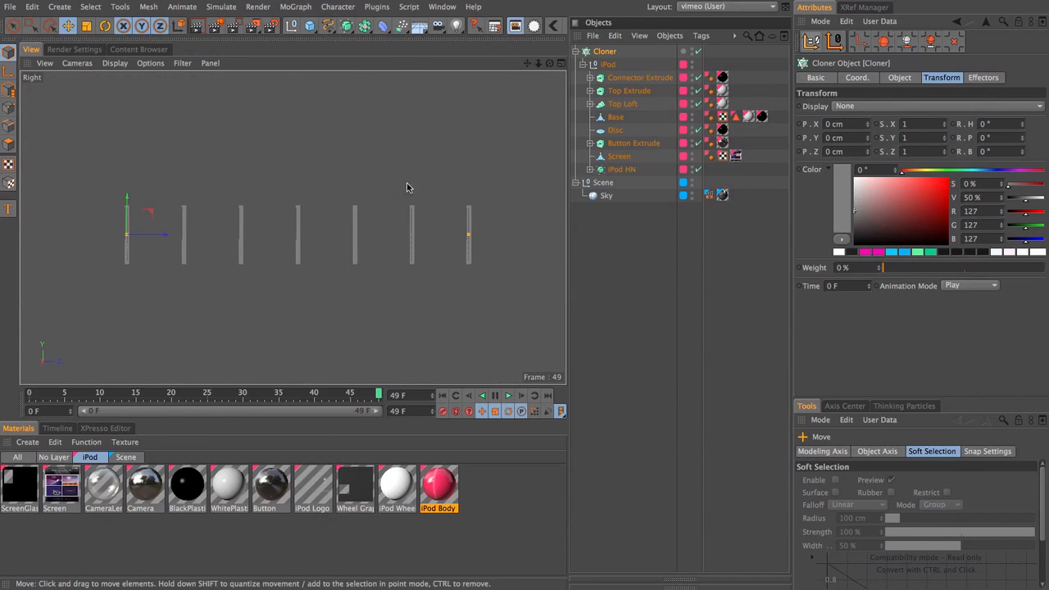
pyautogui.moveTo(884, 211)
pyautogui.mouseDown()
pyautogui.moveTo(949, 194)
pyautogui.moveTo(886, 195)
pyautogui.moveTo(910, 232)
pyautogui.moveTo(951, 185)
pyautogui.moveTo(943, 196)
pyautogui.moveTo(993, 197)
pyautogui.mouseUp()
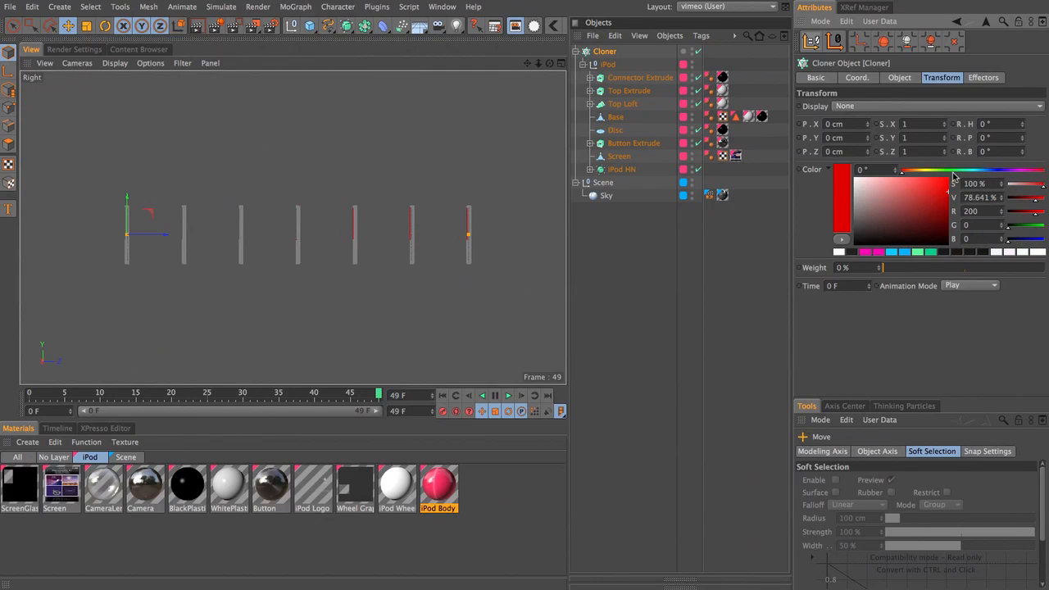
pyautogui.moveTo(947, 189); pyautogui.dragTo(820, 212)
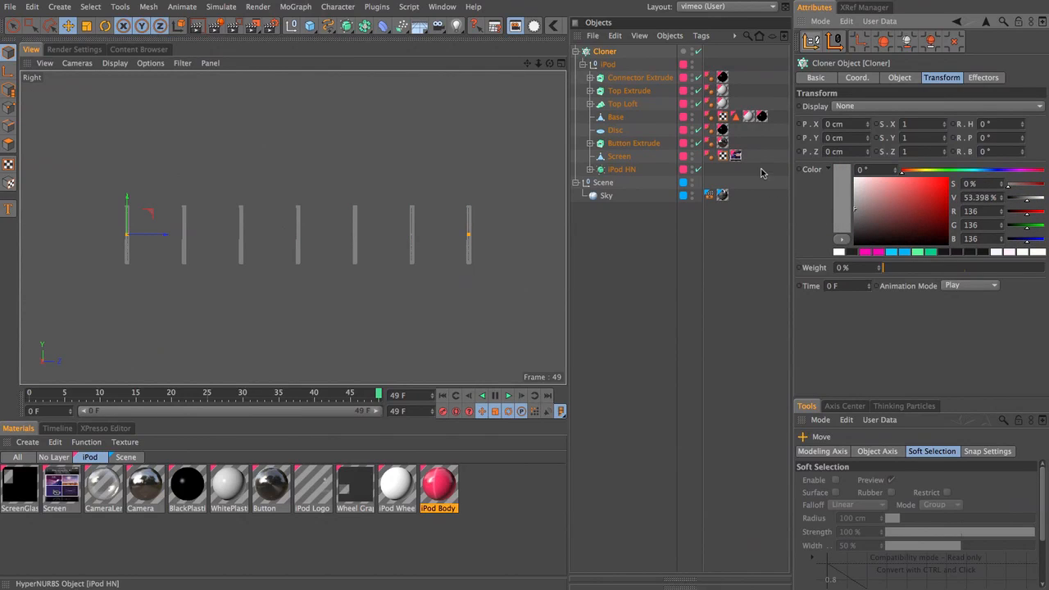
# Add a Random effector to the Cloner and set its Color Mode to On
pyautogui.click(288, 7)
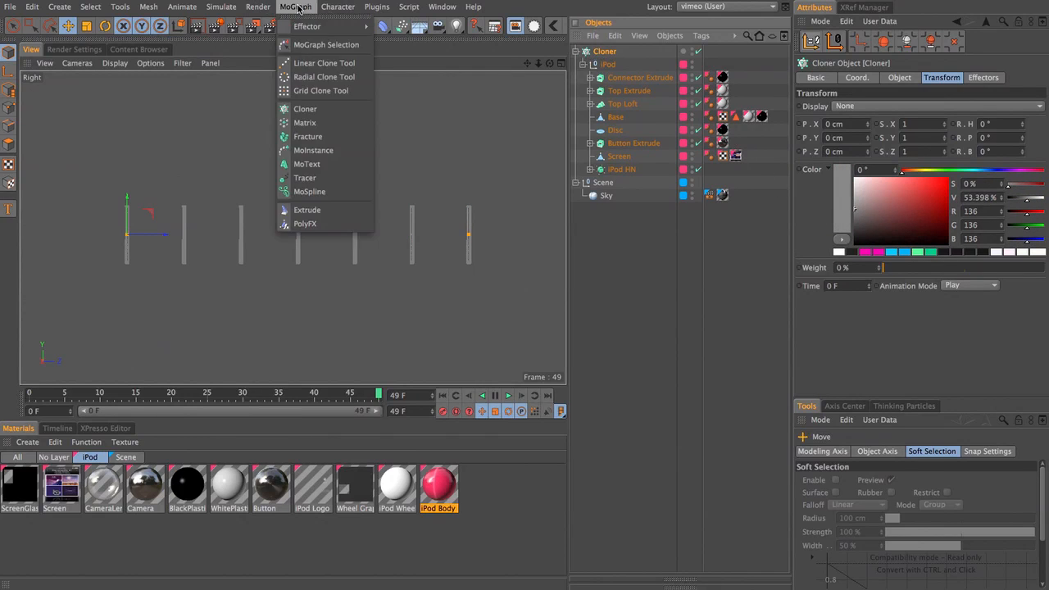
pyautogui.moveTo(328, 26)
pyautogui.click(394, 133)
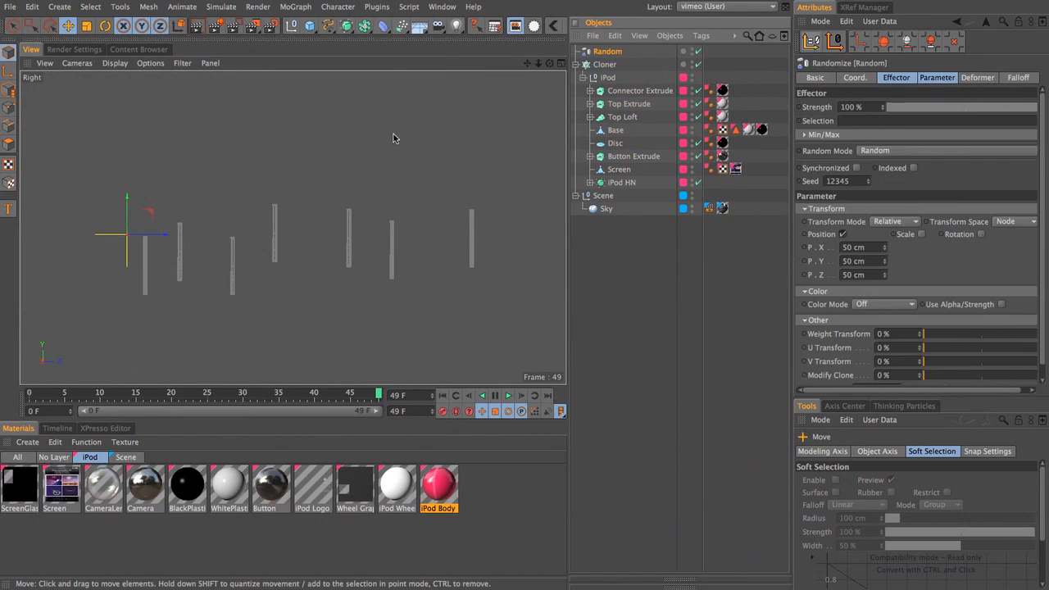
pyautogui.click(876, 312)
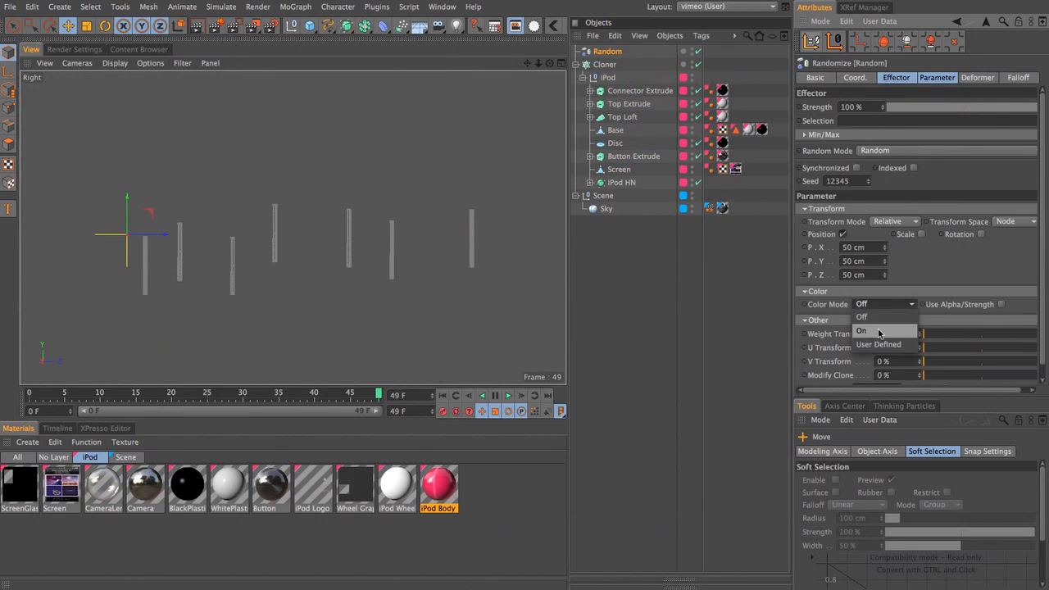
pyautogui.click(879, 332)
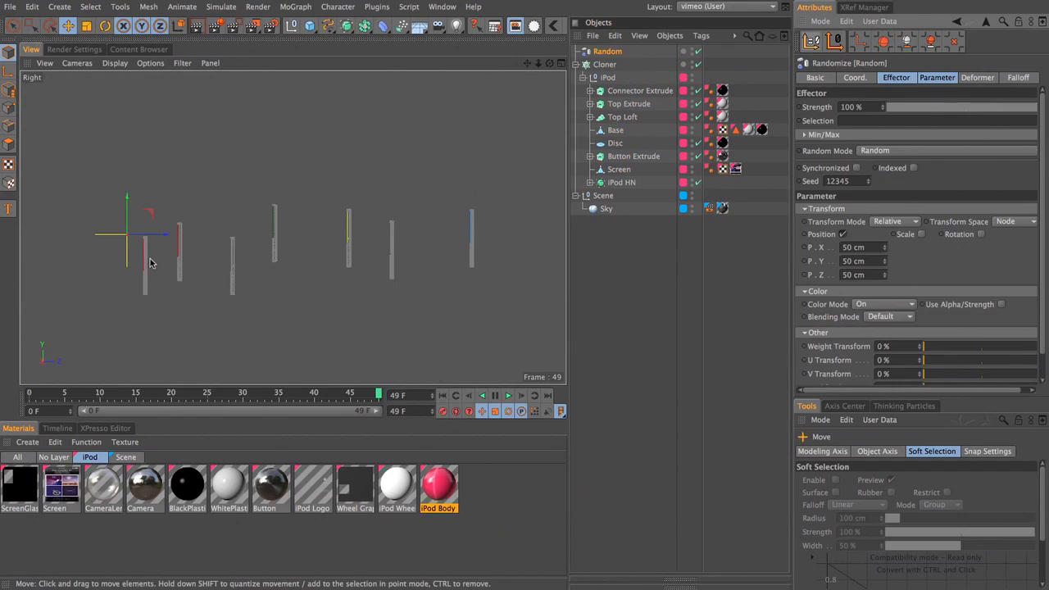
# Display the clones in flat unlit shading in the Perspective view and disable the Random effector
pyautogui.press('F1')
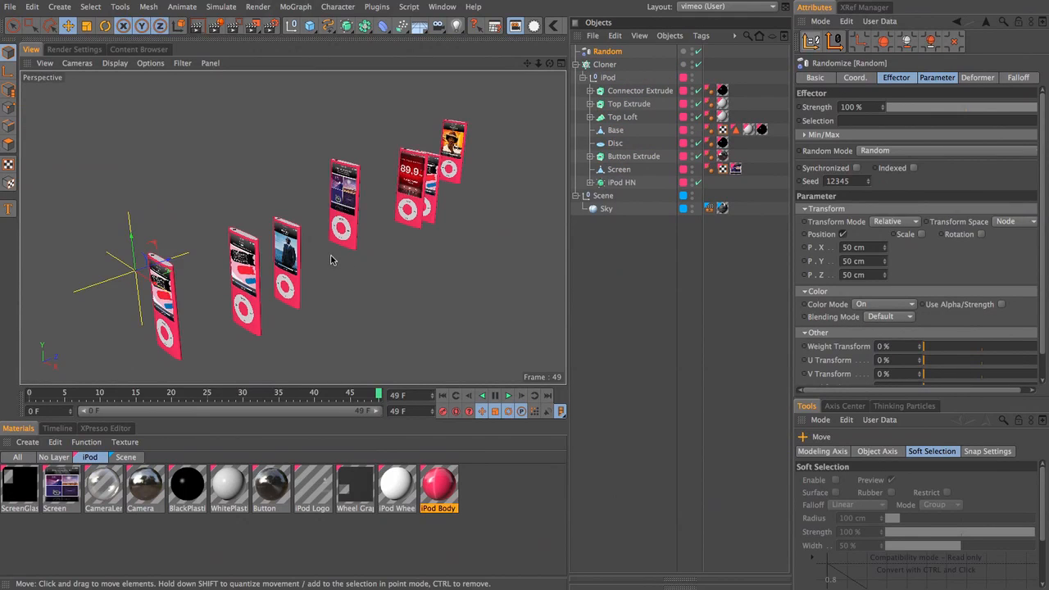
pyautogui.click(115, 63)
pyautogui.click(147, 179)
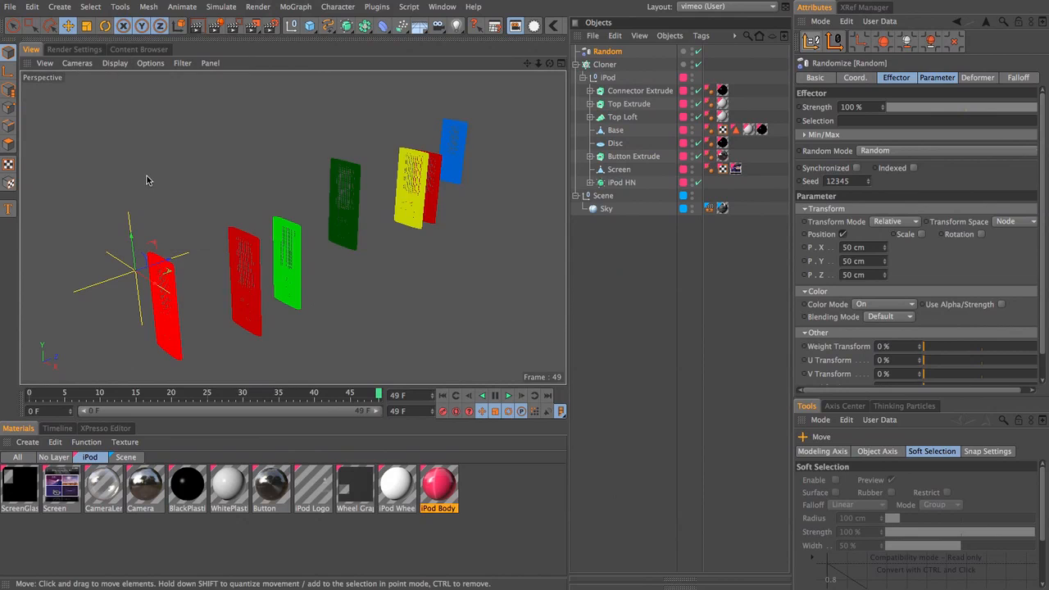
pyautogui.click(700, 50)
pyautogui.click(699, 51)
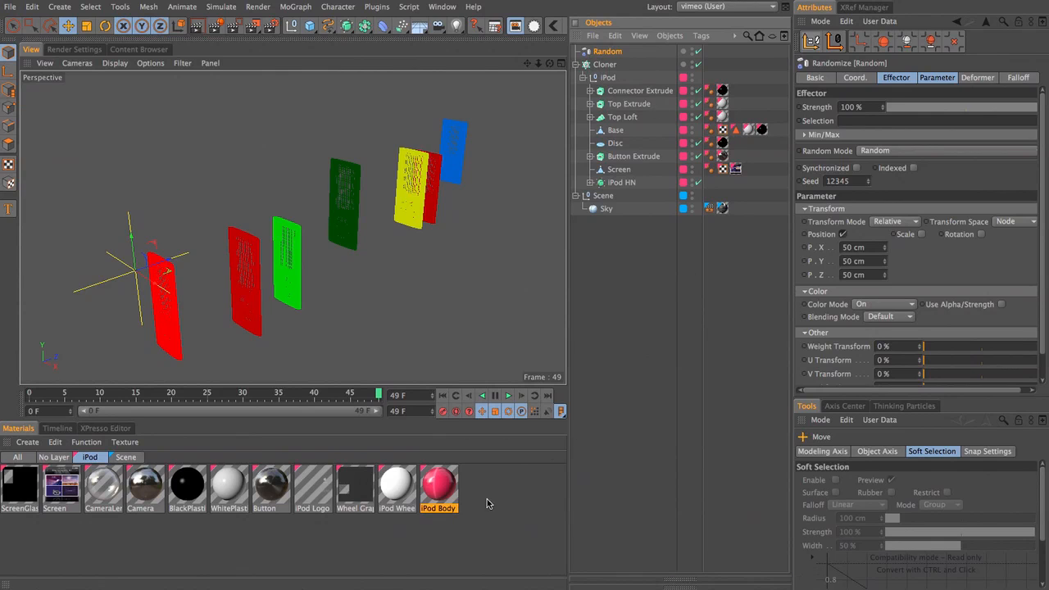
pyautogui.click(698, 51)
# Clear the iPod Body material's Color texture and replace it with a MoGraph Color Shader
pyautogui.click(442, 495)
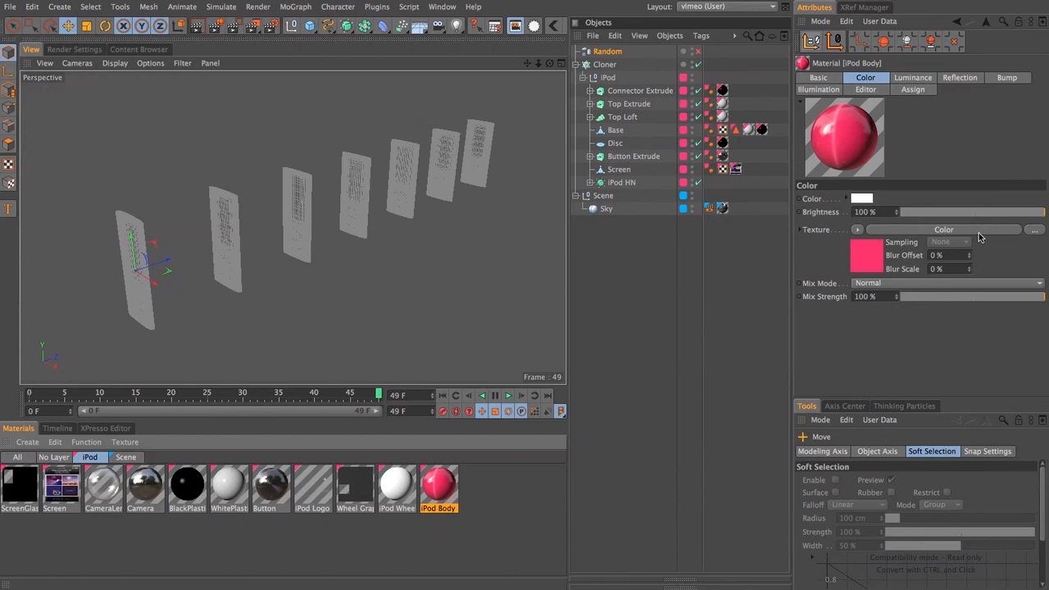
pyautogui.click(858, 229)
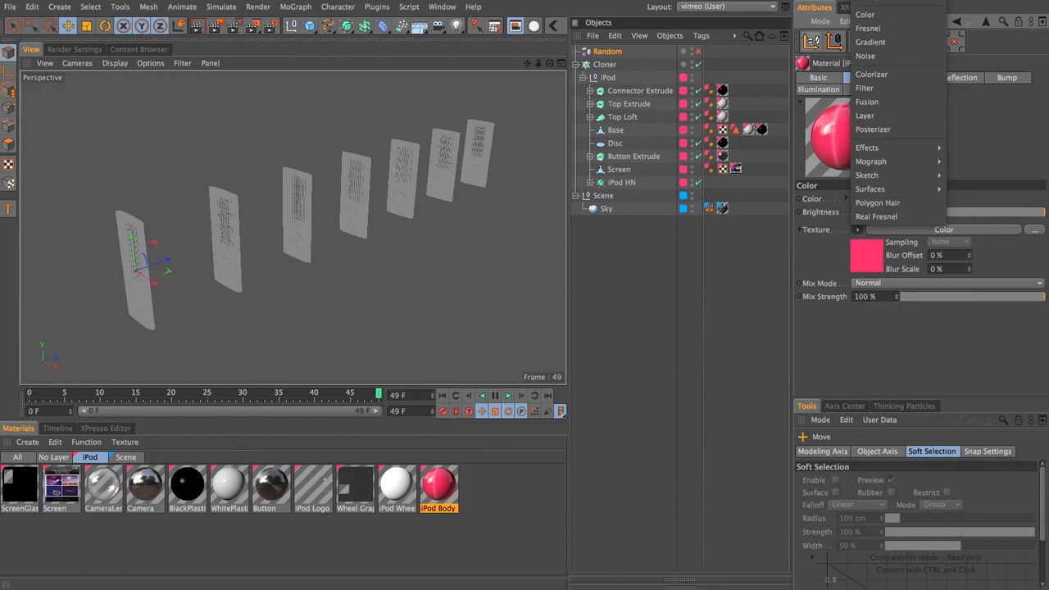
pyautogui.click(868, 1)
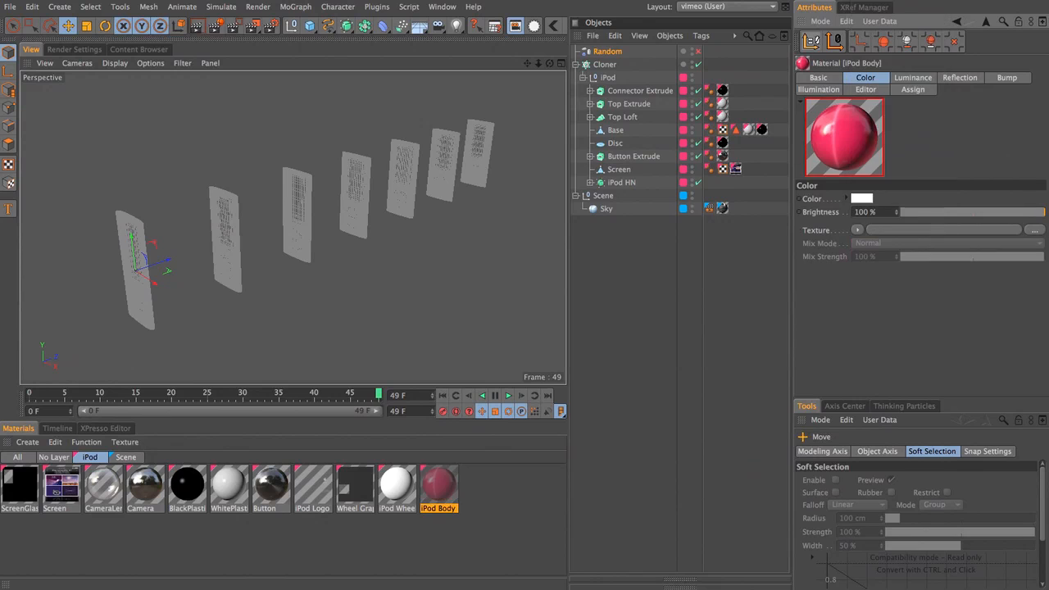
pyautogui.click(857, 230)
pyautogui.moveTo(870, 513)
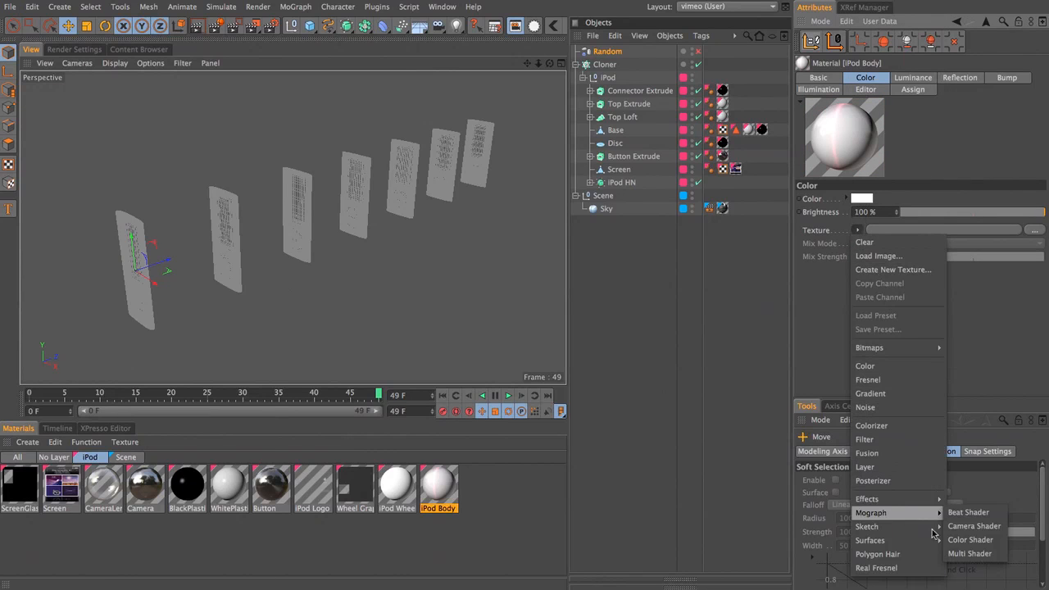
pyautogui.click(971, 540)
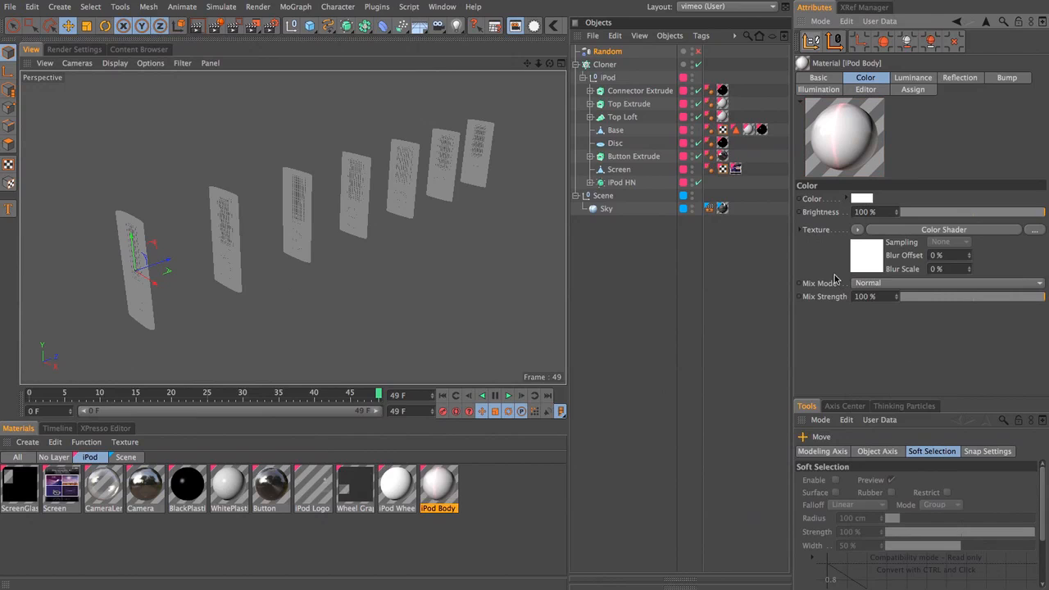
# Wrap the iPod Body's Color Shader in a Colorizer and open the Colorizer's shader properties
pyautogui.click(858, 231)
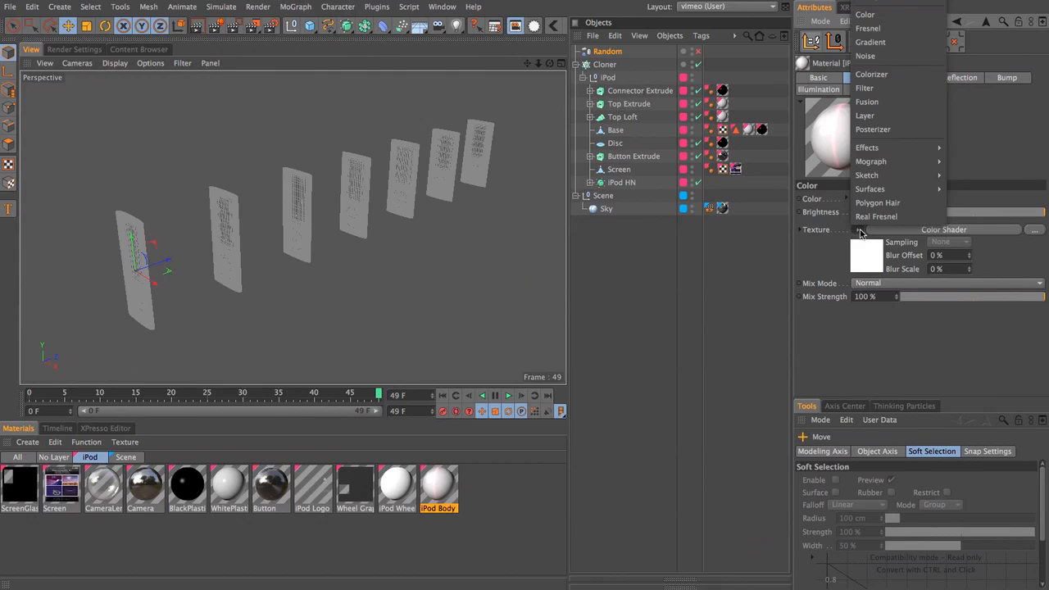
pyautogui.click(871, 74)
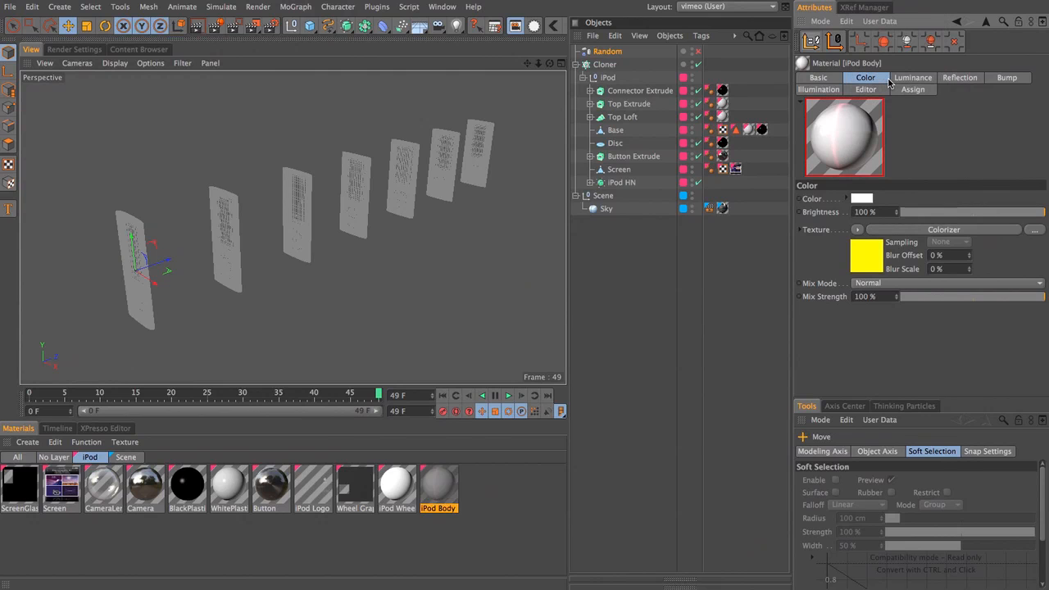
pyautogui.click(871, 261)
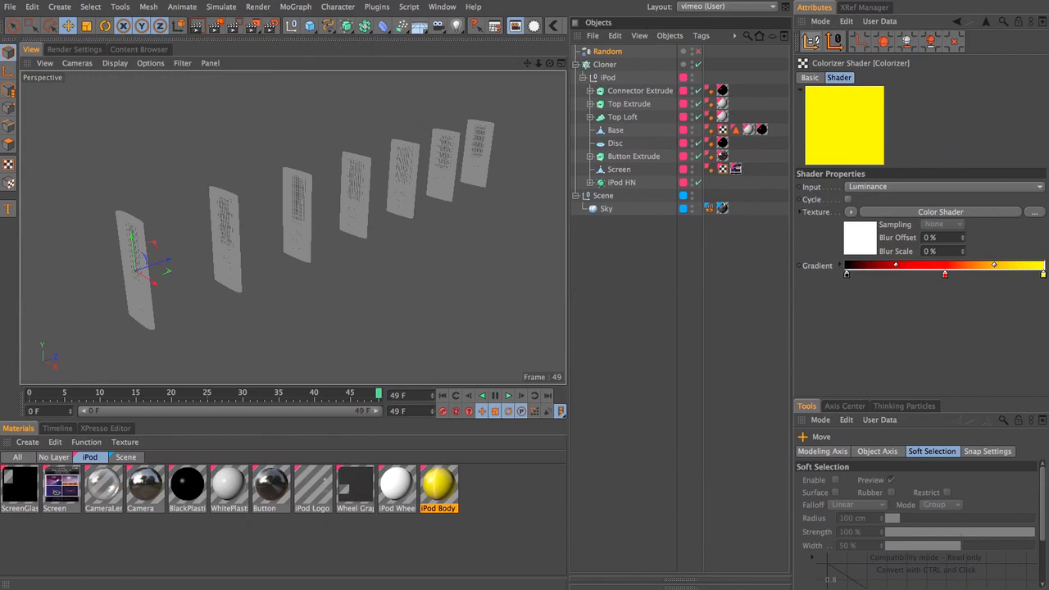
# Preview the reference image apple-ipod-nano-5th-generation-2.jpeg in the Reference folder to examine the iPod body colors
pyautogui.moveTo(1048, 135); pyautogui.dragTo(614, 88)
pyautogui.press('space')
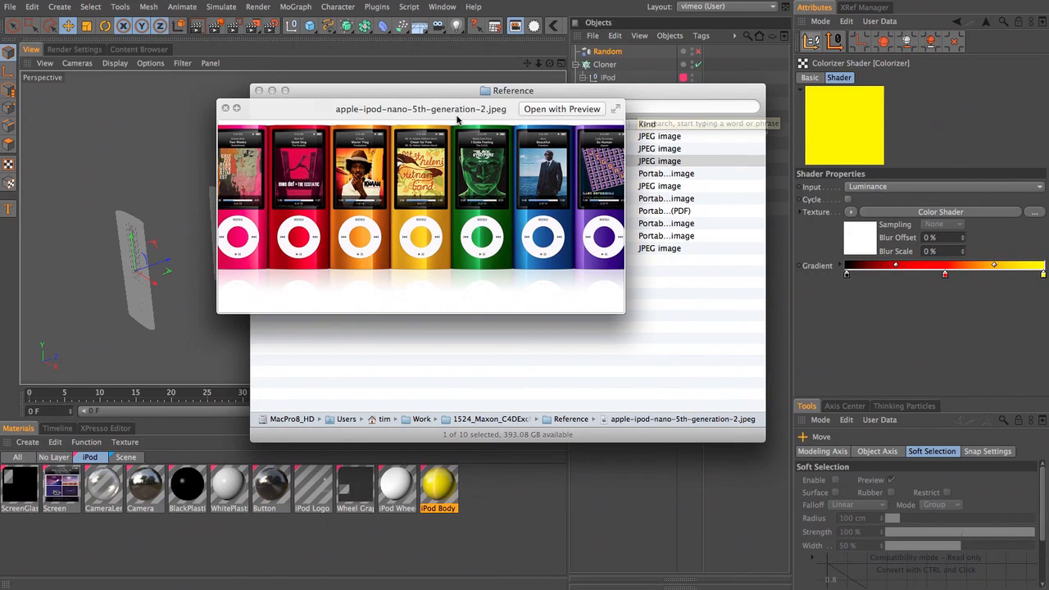
pyautogui.press('space')
pyautogui.moveTo(625, 94); pyautogui.dragTo(1048, 105)
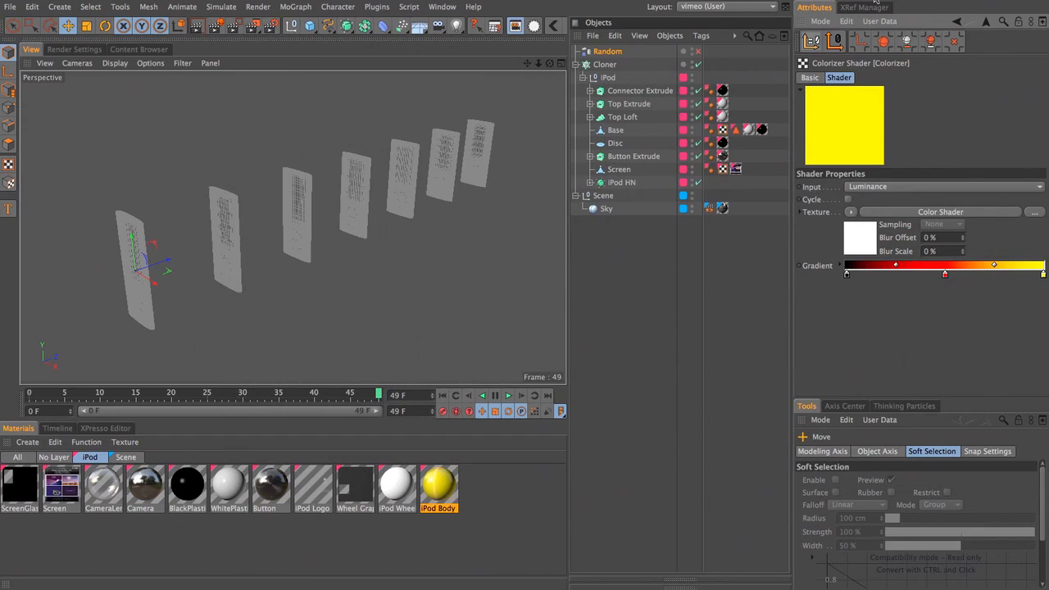
# Set the Colorizer gradient's interpolation to None, move the red and yellow knots closer to the start, and add three more knots
pyautogui.click(838, 267)
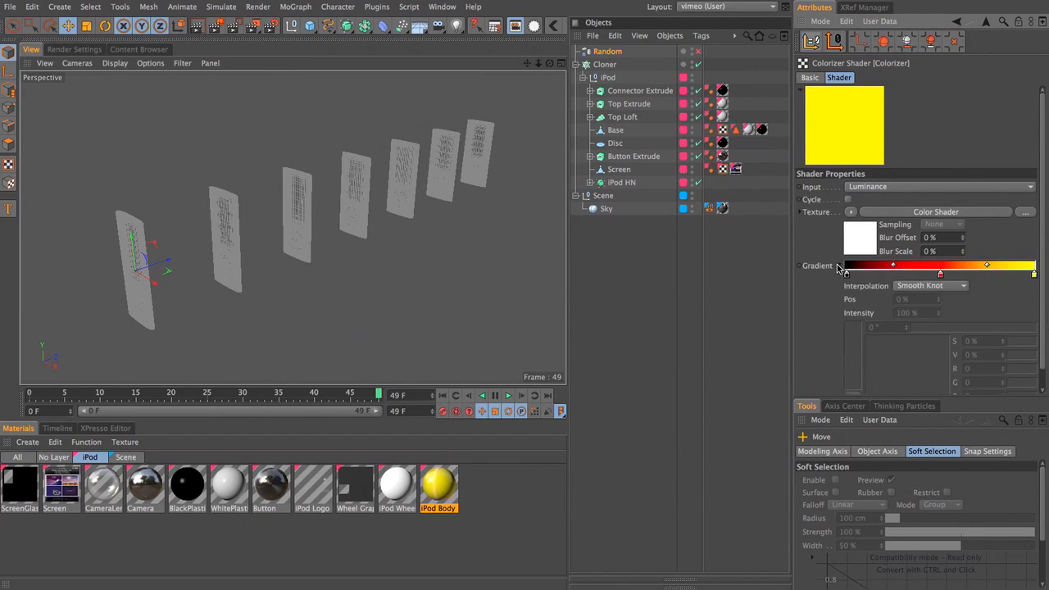
pyautogui.click(931, 287)
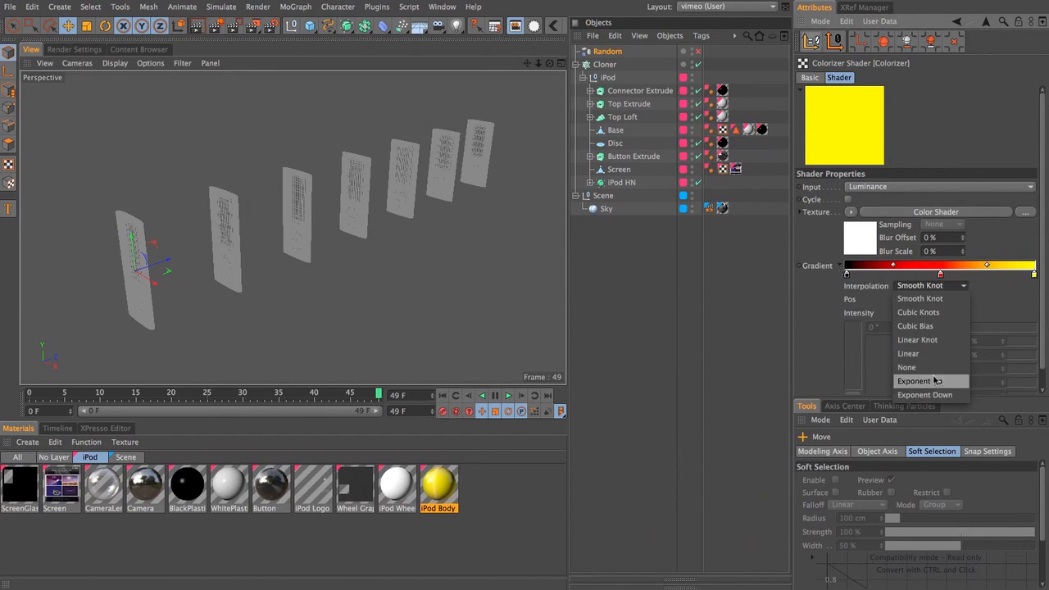
pyautogui.click(936, 368)
pyautogui.moveTo(941, 275); pyautogui.dragTo(882, 278)
pyautogui.moveTo(1034, 275); pyautogui.dragTo(911, 277)
pyautogui.click(944, 275)
pyautogui.click(981, 276)
pyautogui.click(1007, 276)
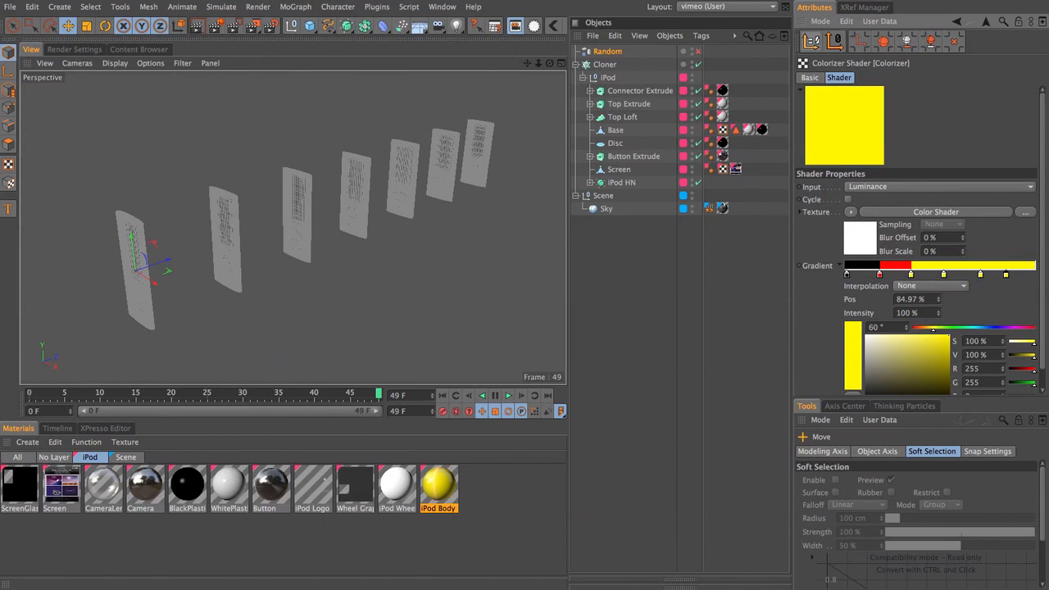
# Paste the copied seven-color gradient over the Colorizer's current gradient
pyautogui.click(847, 276)
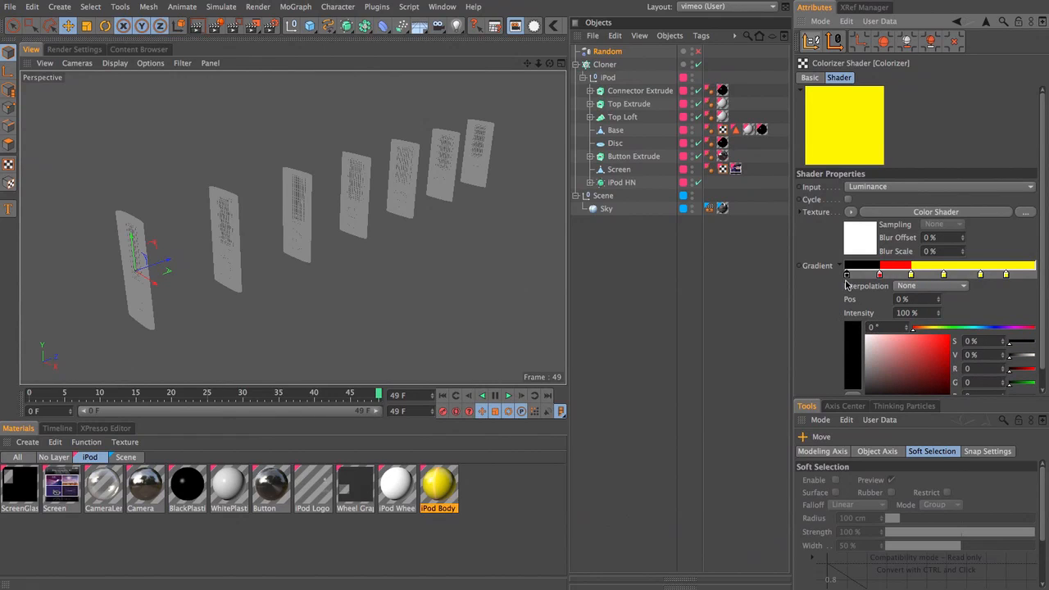
pyautogui.scroll(-1, 828, 345)
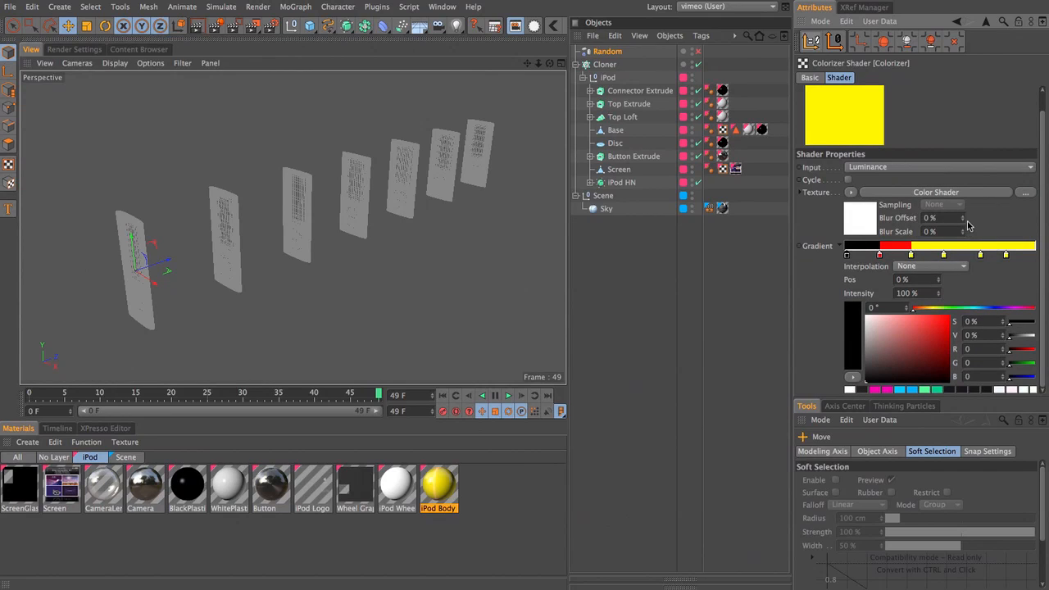
pyautogui.rightClick(823, 248)
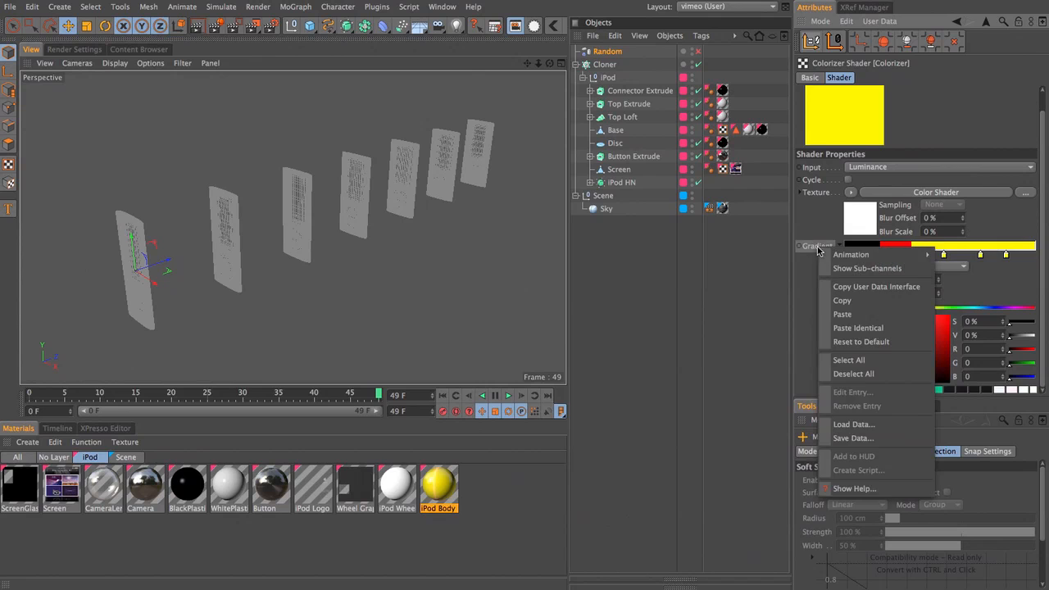
pyautogui.click(868, 316)
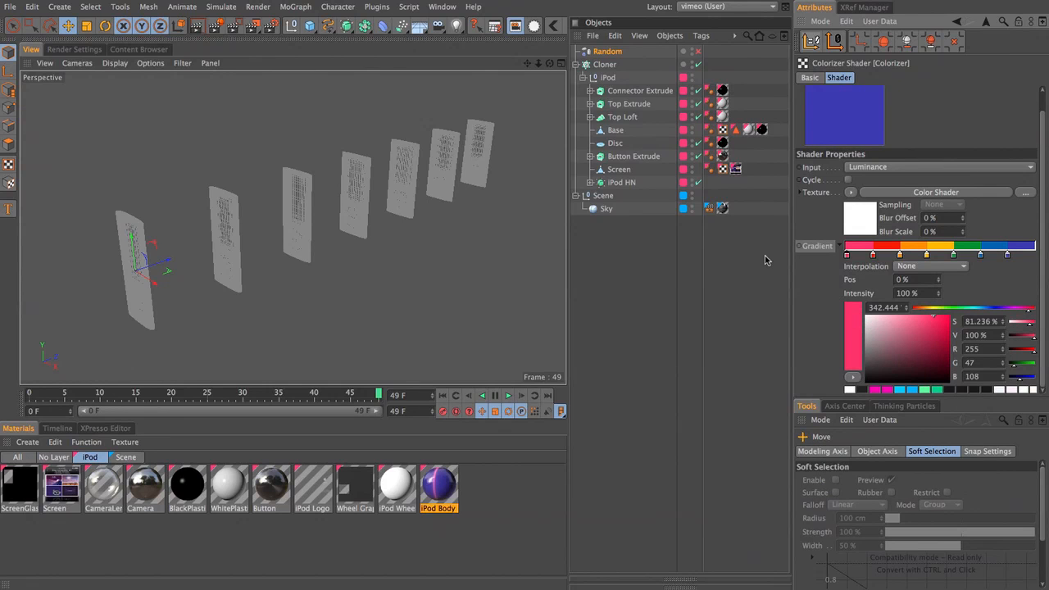
# Go through the pasted gradient's knots from red to violet-blue to examine each one's color and position
pyautogui.click(873, 255)
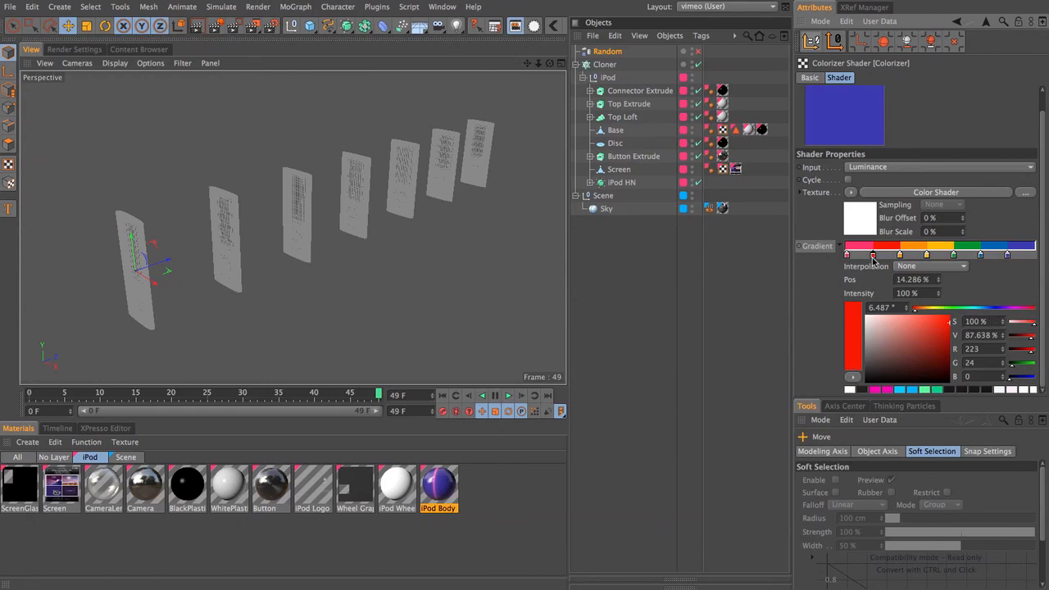
pyautogui.click(901, 257)
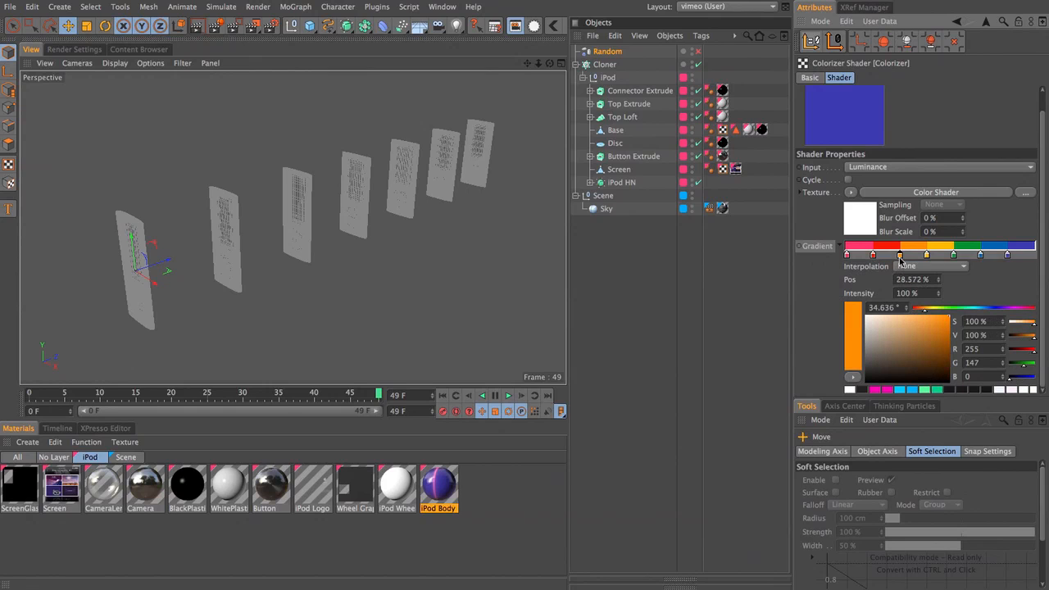
pyautogui.click(927, 256)
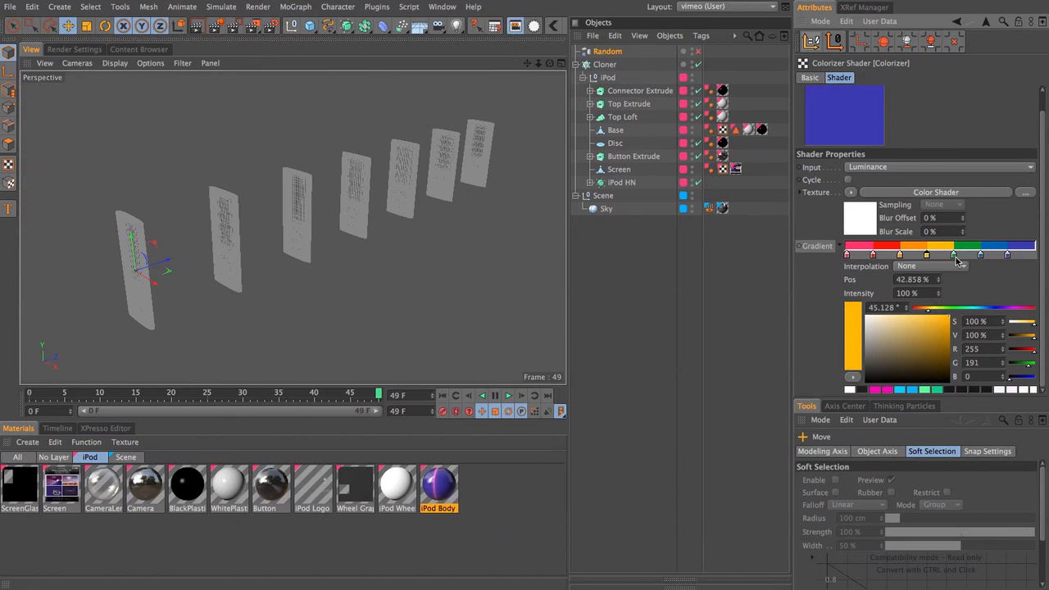
pyautogui.click(954, 257)
pyautogui.click(981, 257)
pyautogui.click(1008, 257)
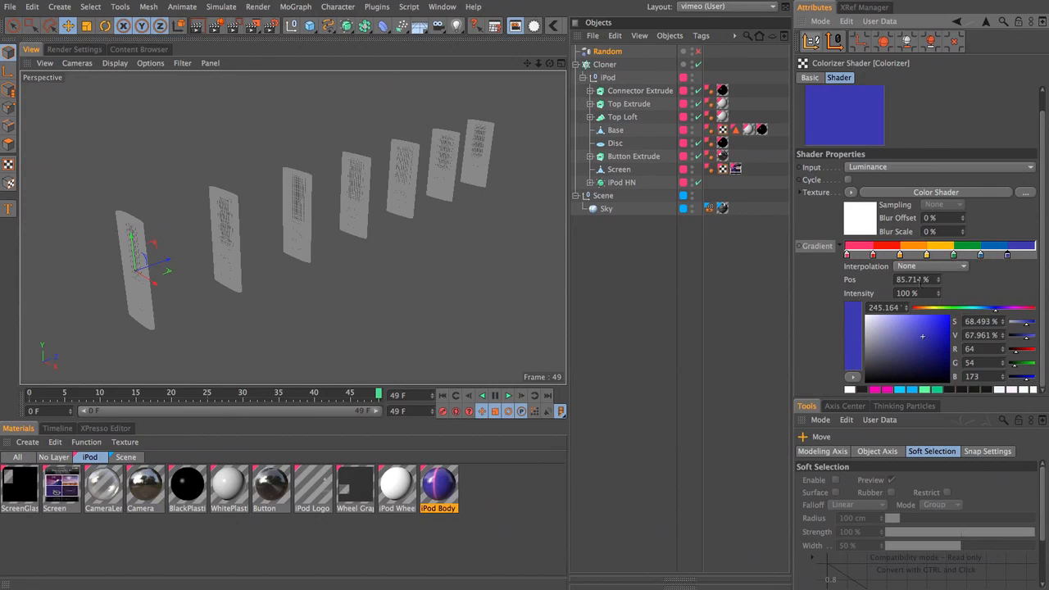
pyautogui.click(921, 280)
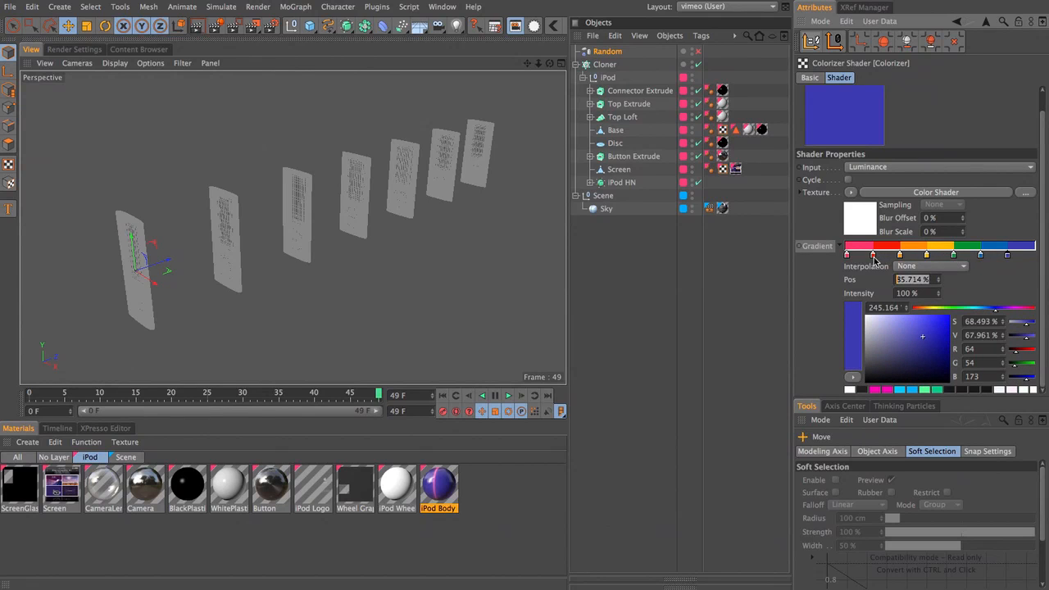
# Set the red knot's position on the Colorizer gradient to 100/7 percent
pyautogui.click(873, 257)
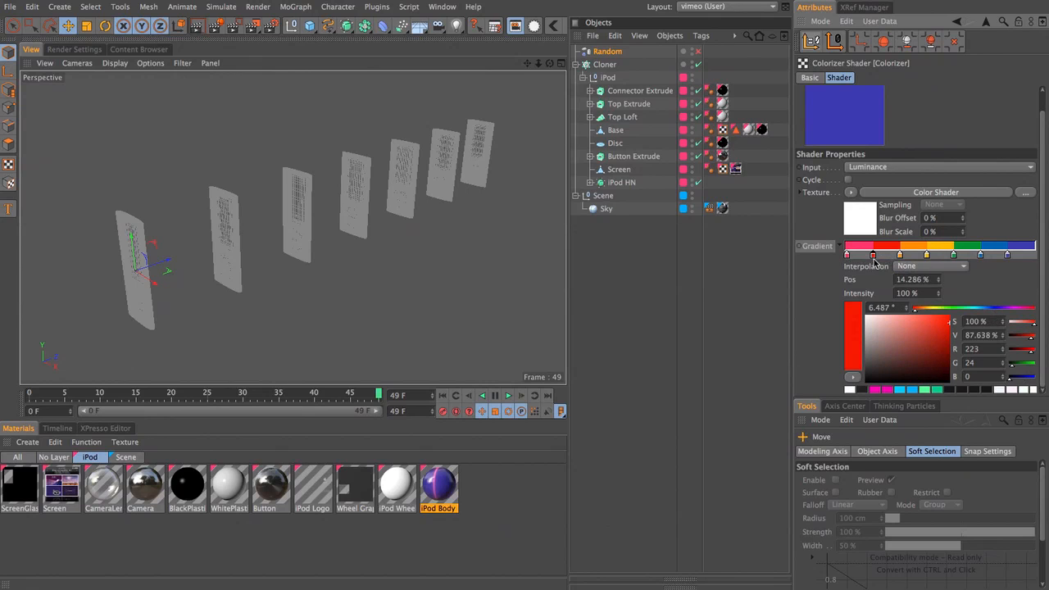
pyautogui.moveTo(932, 280); pyautogui.dragTo(635, 239)
pyautogui.write('1')
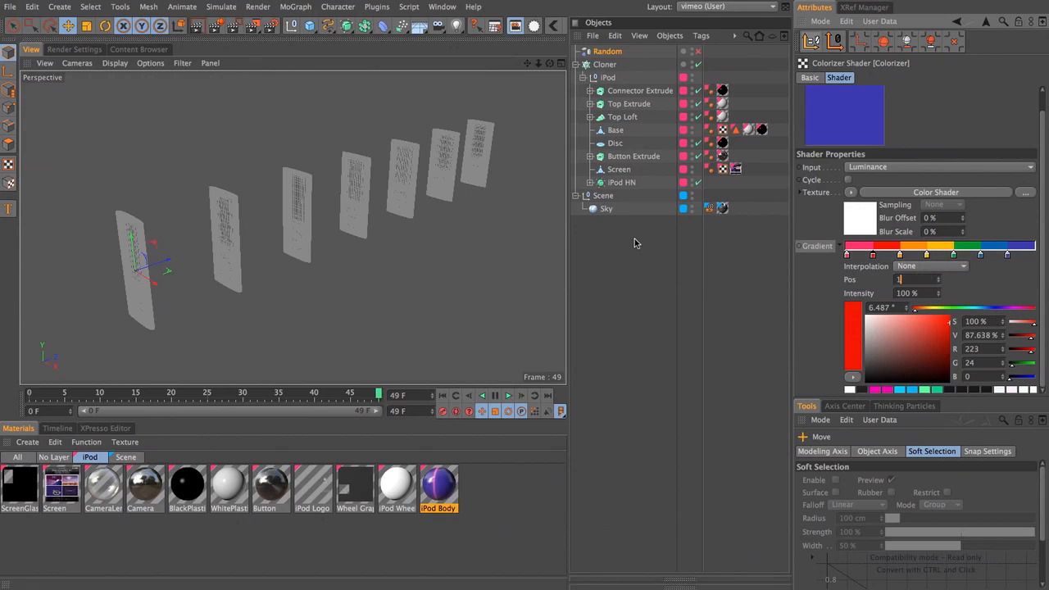
pyautogui.write('00/7')
pyautogui.press('Return')
# Show the Colorizer's basic properties together with its shader properties and rename it Colorizer MG Color Shader
pyautogui.click(958, 27)
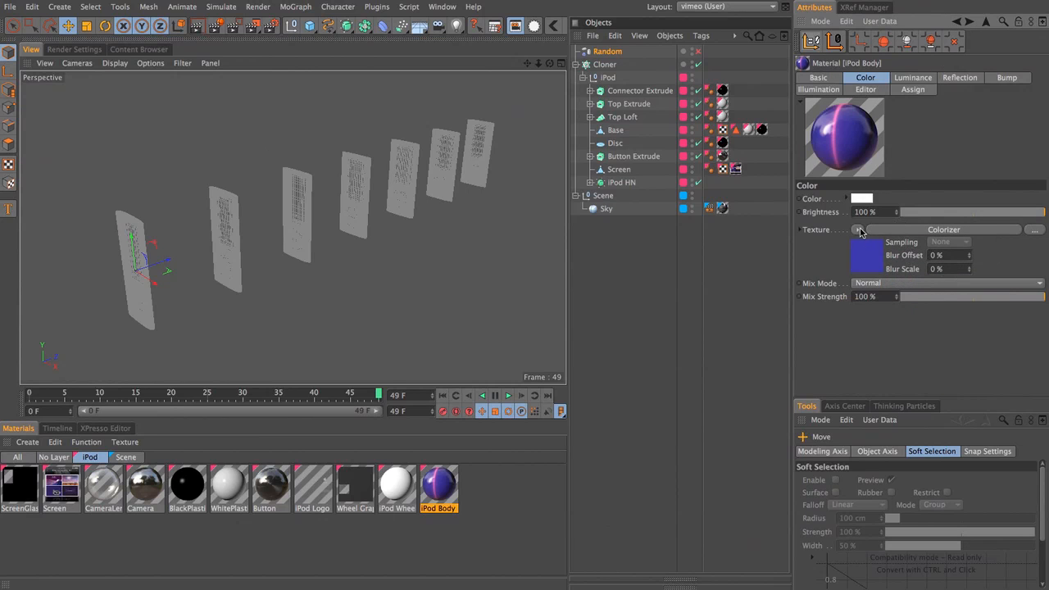
pyautogui.click(881, 250)
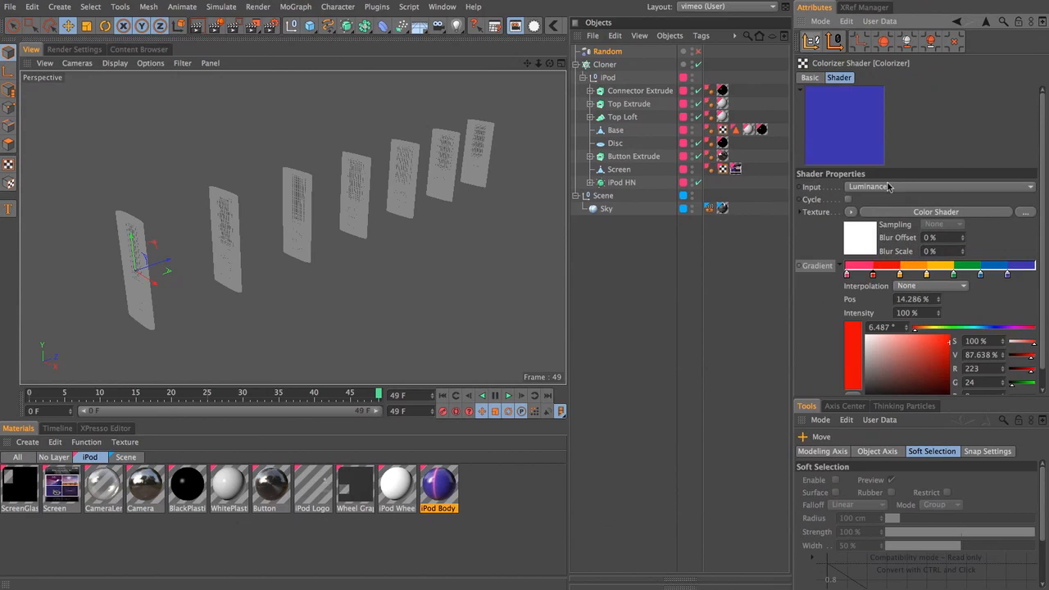
pyautogui.keyDown('shift'); pyautogui.click(810, 77); pyautogui.keyUp('shift')
pyautogui.click(892, 187)
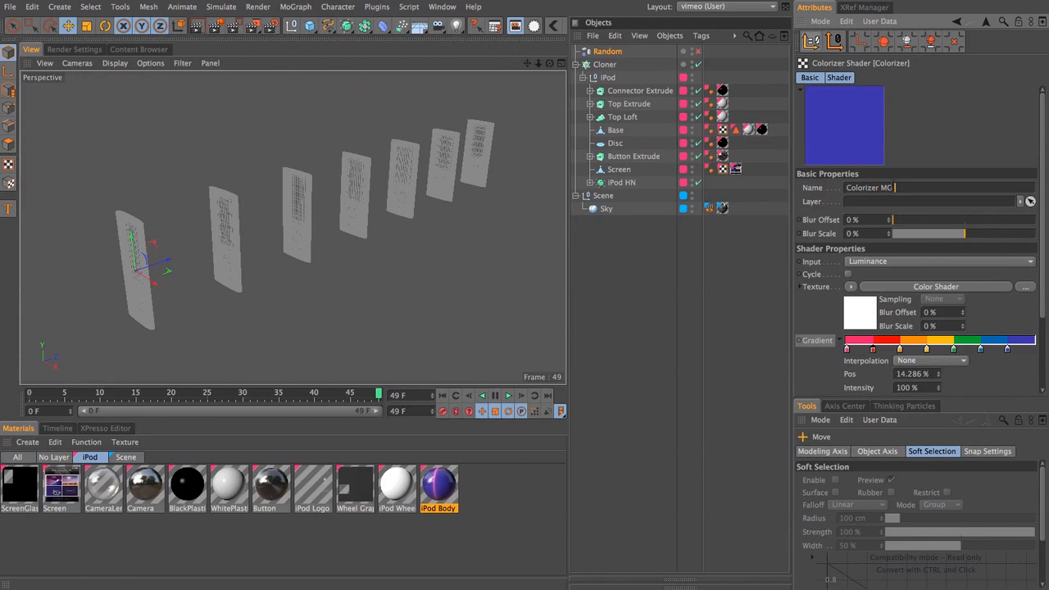
pyautogui.write('MG Color Shader')
pyautogui.press('Return')
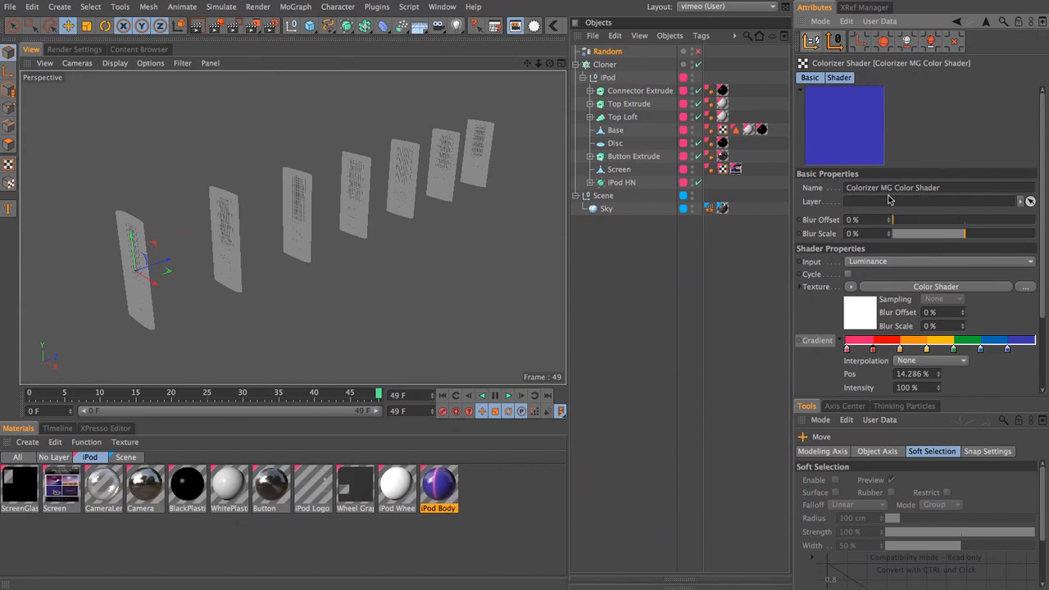
# Copy the Colorizer MG Color Shader from the Color channel and paste it over the pink Color layer in the Luminance channel's Layer shader
pyautogui.click(957, 21)
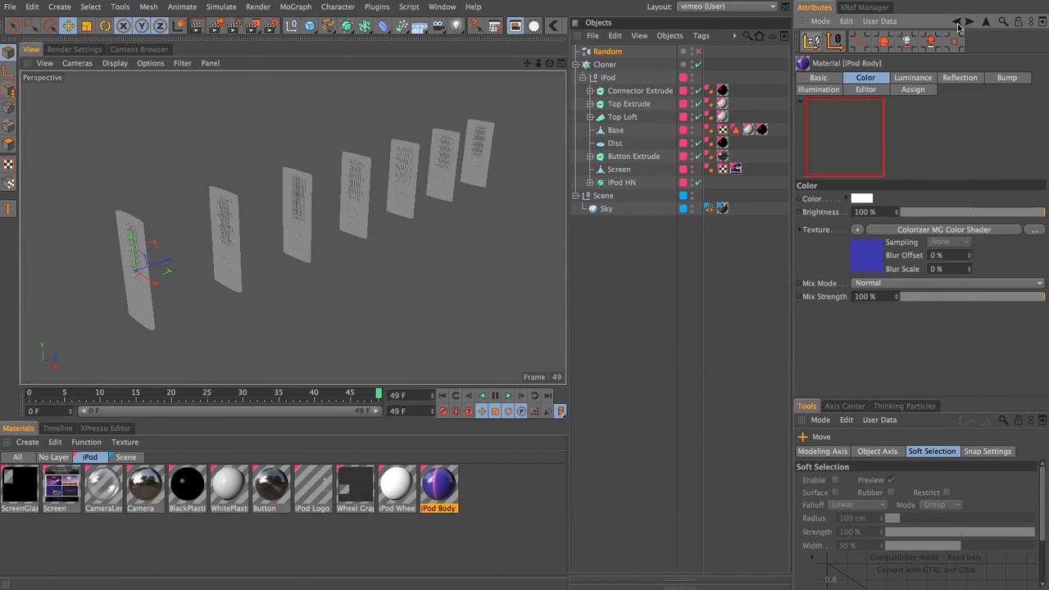
pyautogui.click(858, 230)
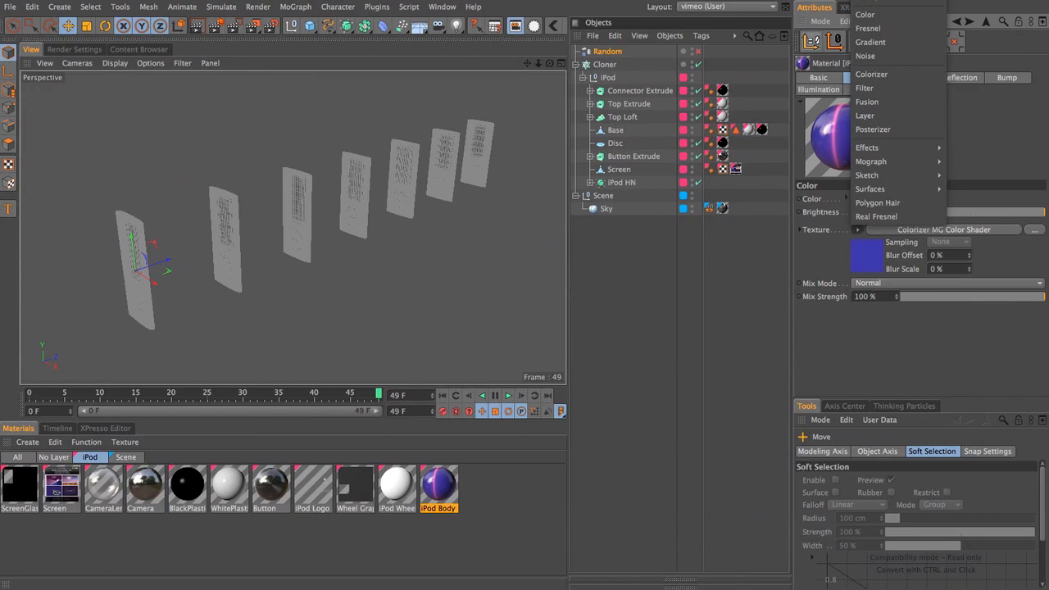
pyautogui.press('Escape')
pyautogui.click(930, 77)
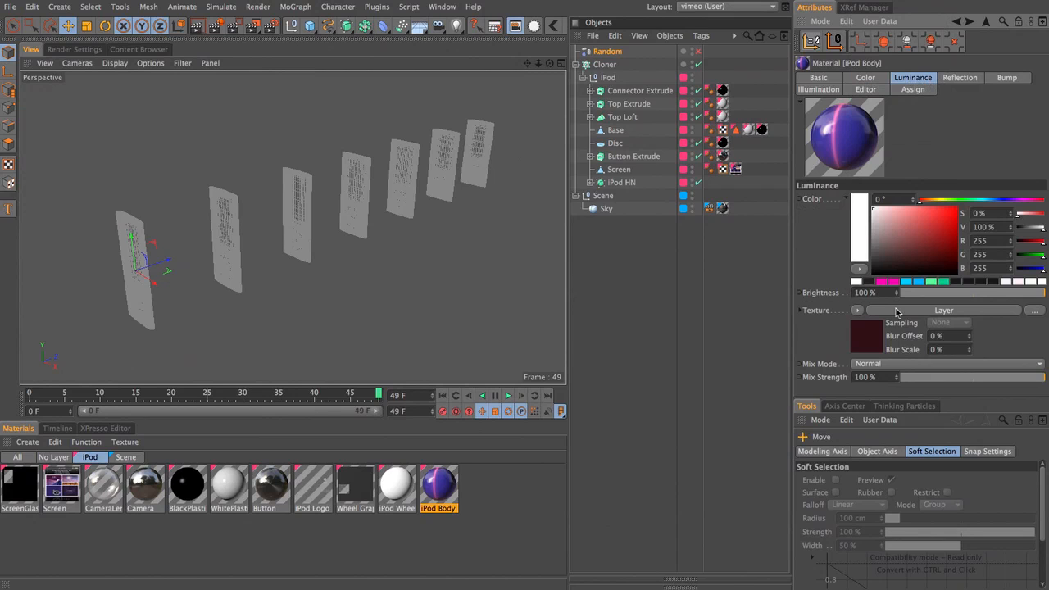
pyautogui.click(869, 334)
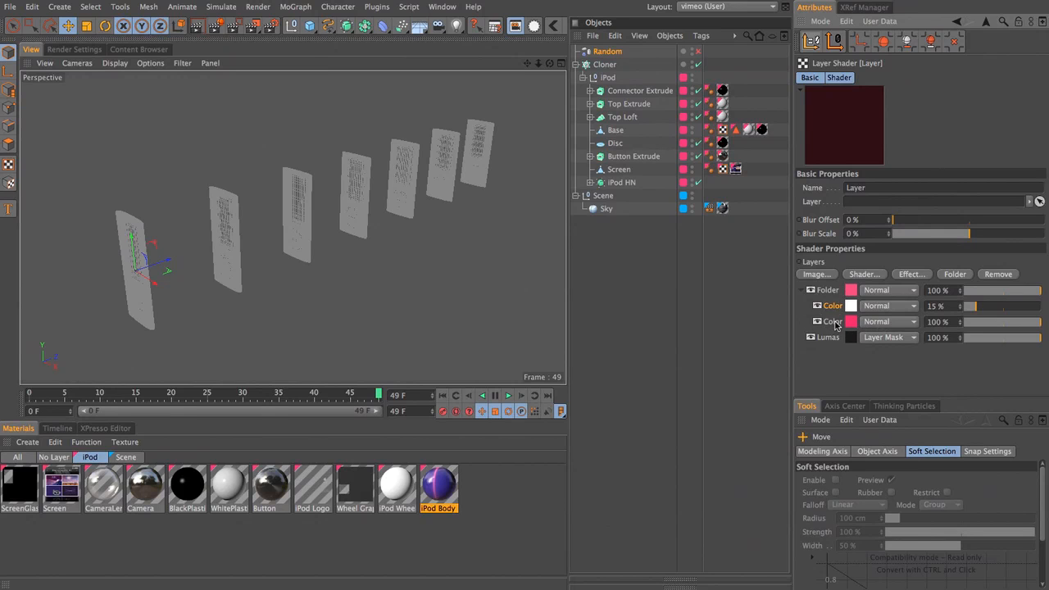
pyautogui.rightClick(835, 322)
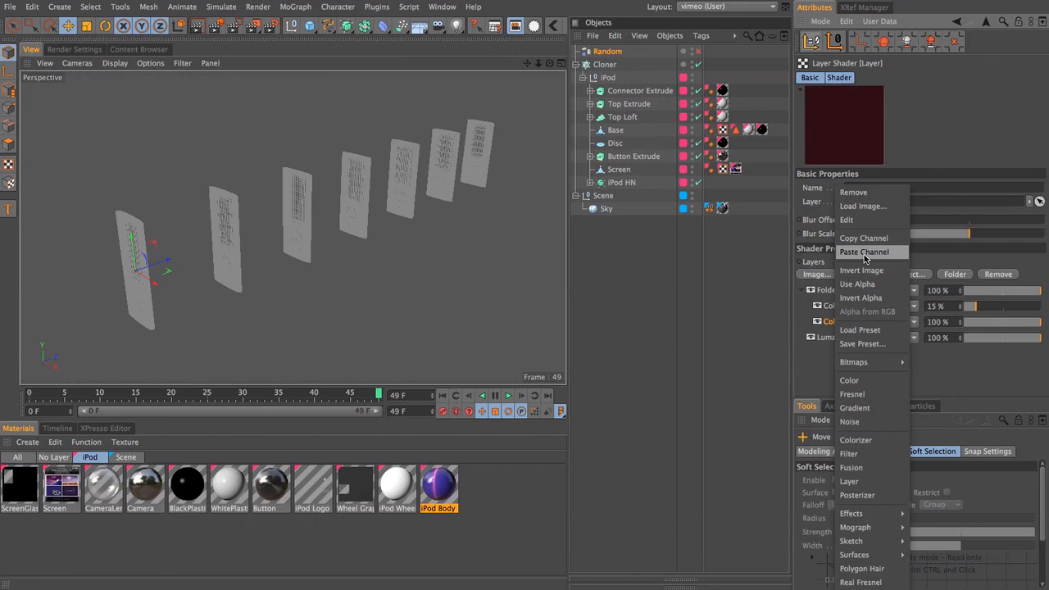
pyautogui.click(865, 253)
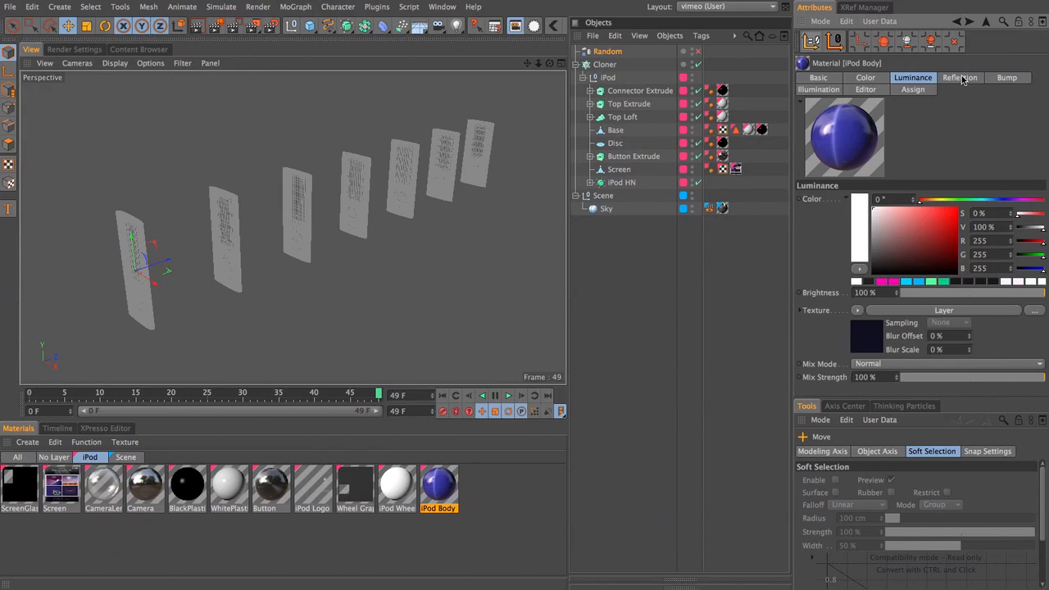
# Paste the Colorizer MG Color Shader over both pink Color layers in the Reflection channel's Layer shader, and check the material's Illumination settings
pyautogui.click(963, 78)
pyautogui.click(871, 354)
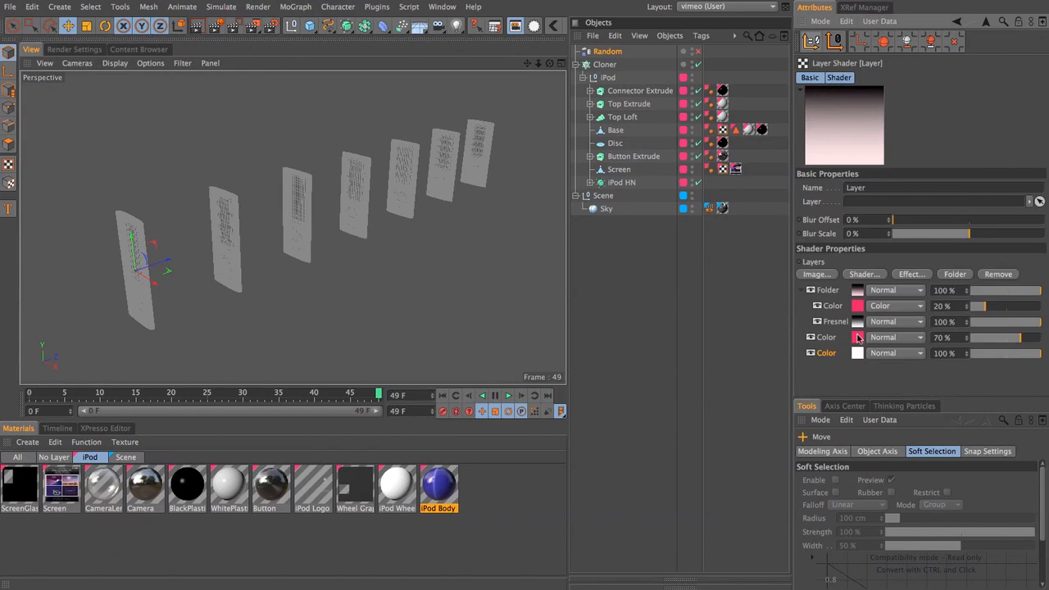
pyautogui.rightClick(836, 307)
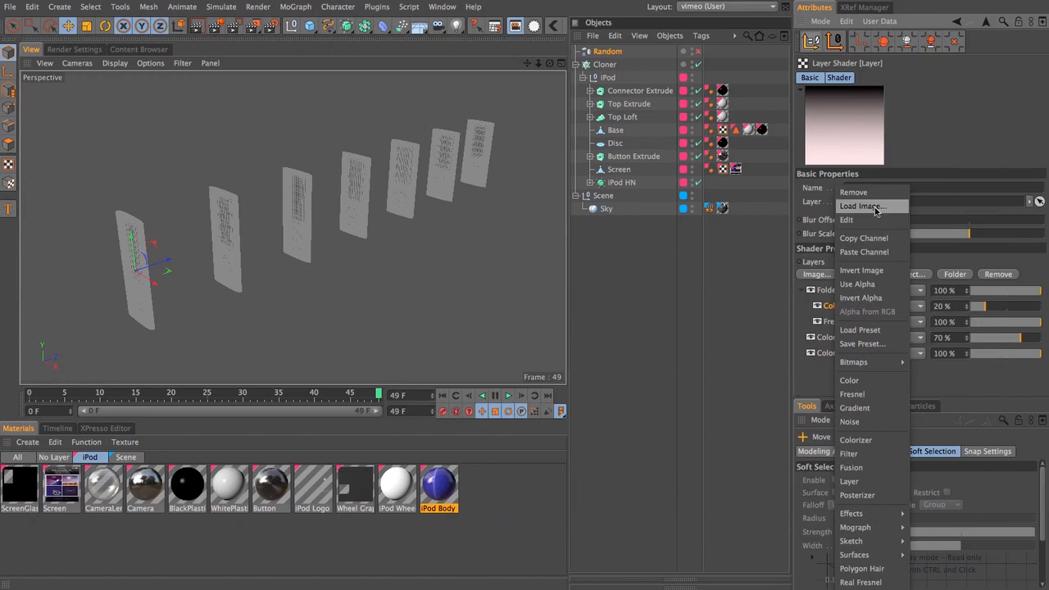
pyautogui.click(871, 257)
pyautogui.rightClick(826, 337)
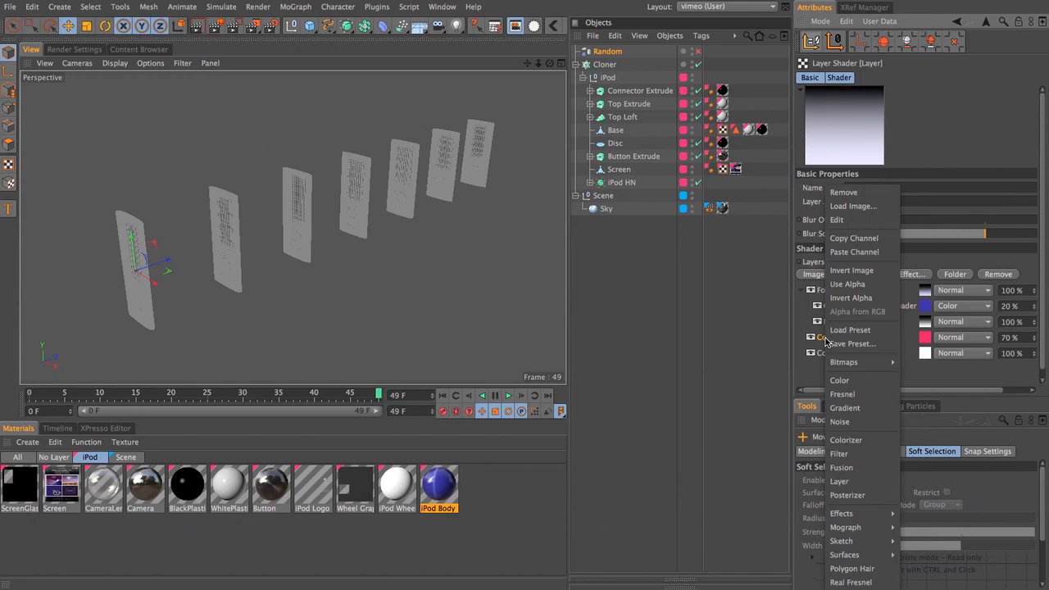
pyautogui.click(872, 259)
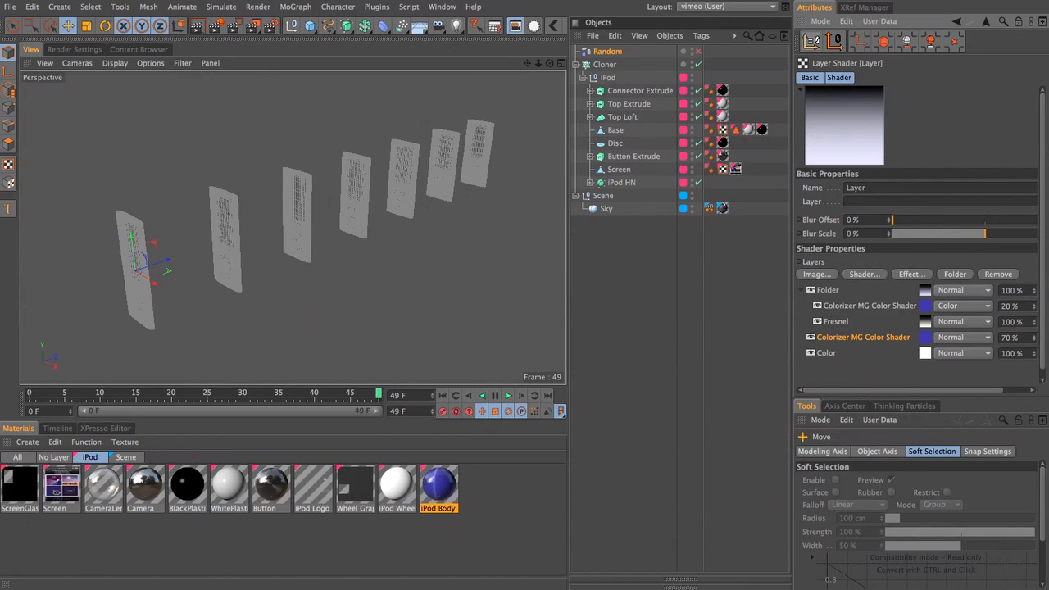
pyautogui.click(962, 23)
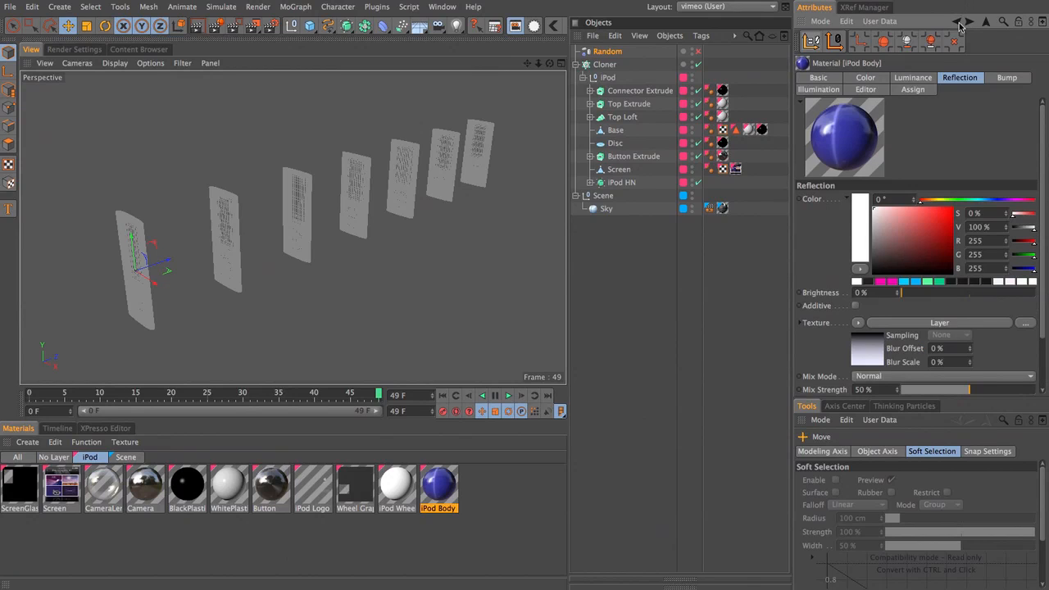
pyautogui.click(835, 89)
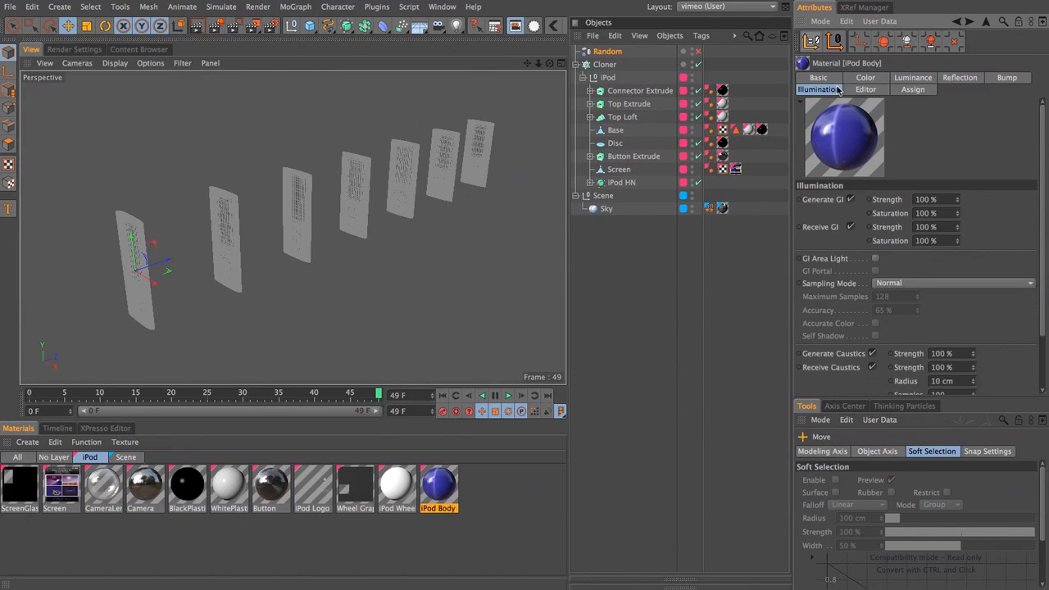
# Add a MoGraph Shader effector to the Cloner and turn off its Scale parameter
pyautogui.click(654, 311)
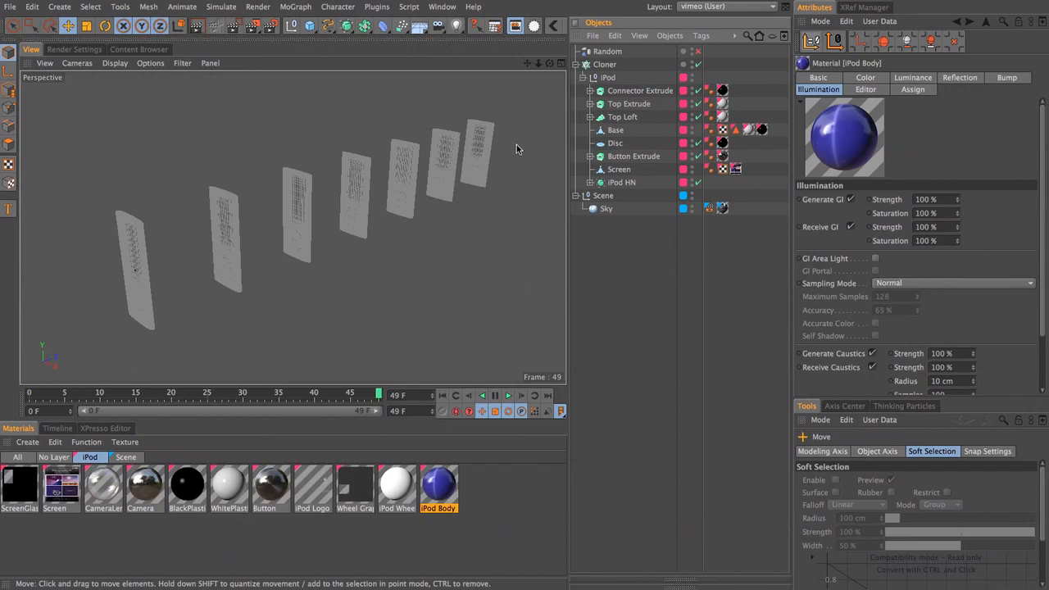
pyautogui.click(606, 66)
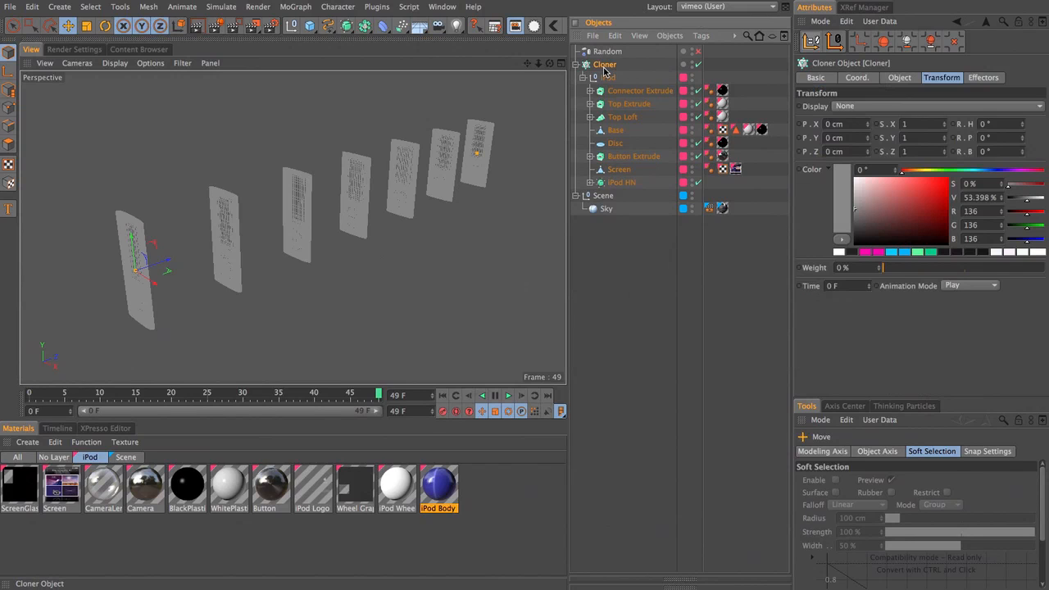
pyautogui.click(295, 7)
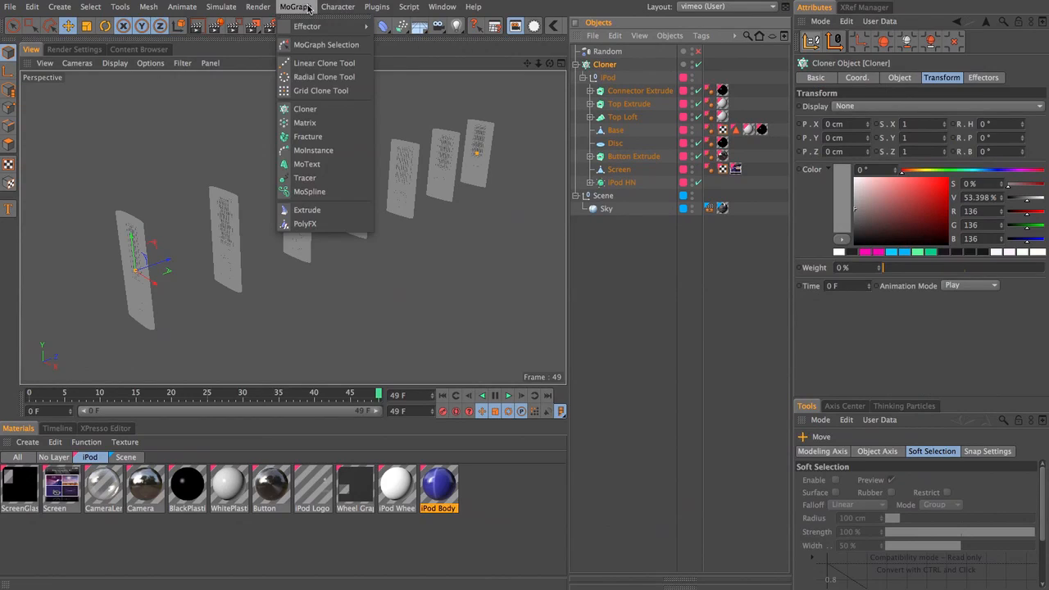
pyautogui.moveTo(345, 26)
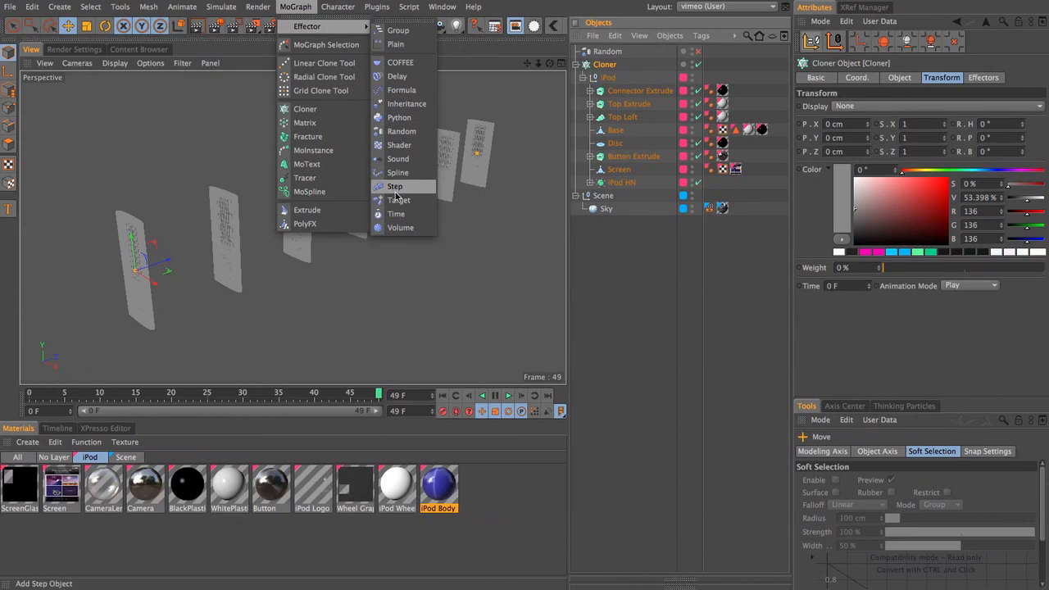
pyautogui.click(400, 145)
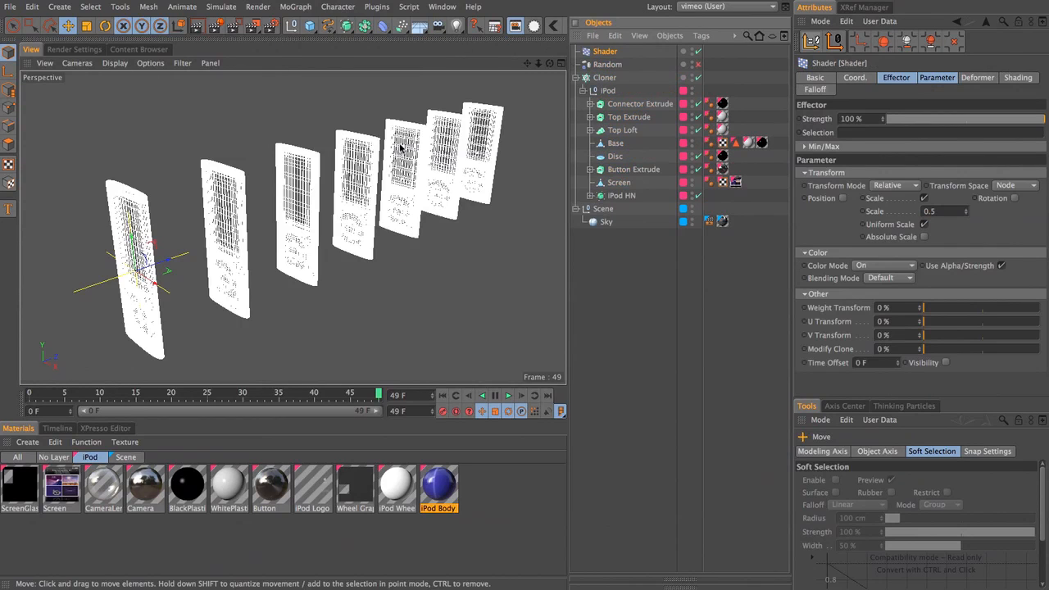
pyautogui.click(925, 198)
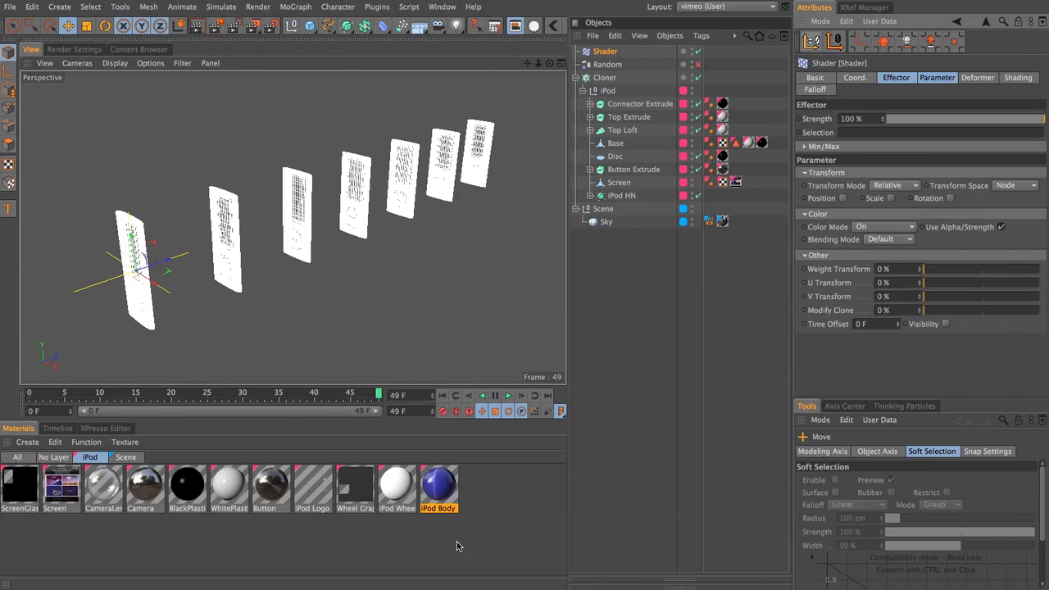
# Open the Colorizer MG Color Shader from the iPod Body material's Color channel
pyautogui.click(439, 490)
pyautogui.click(869, 77)
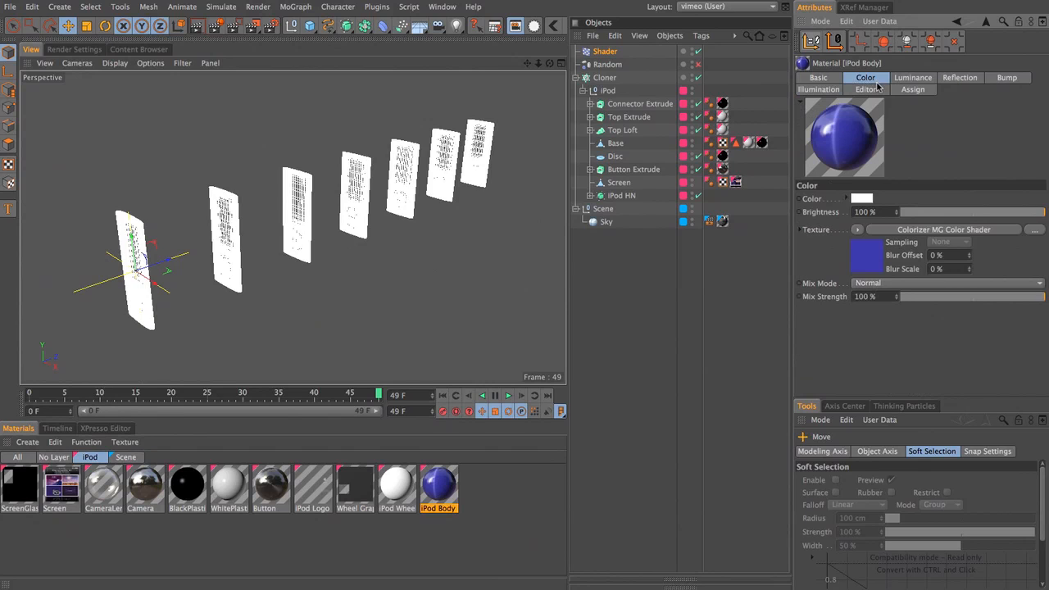
pyautogui.click(865, 274)
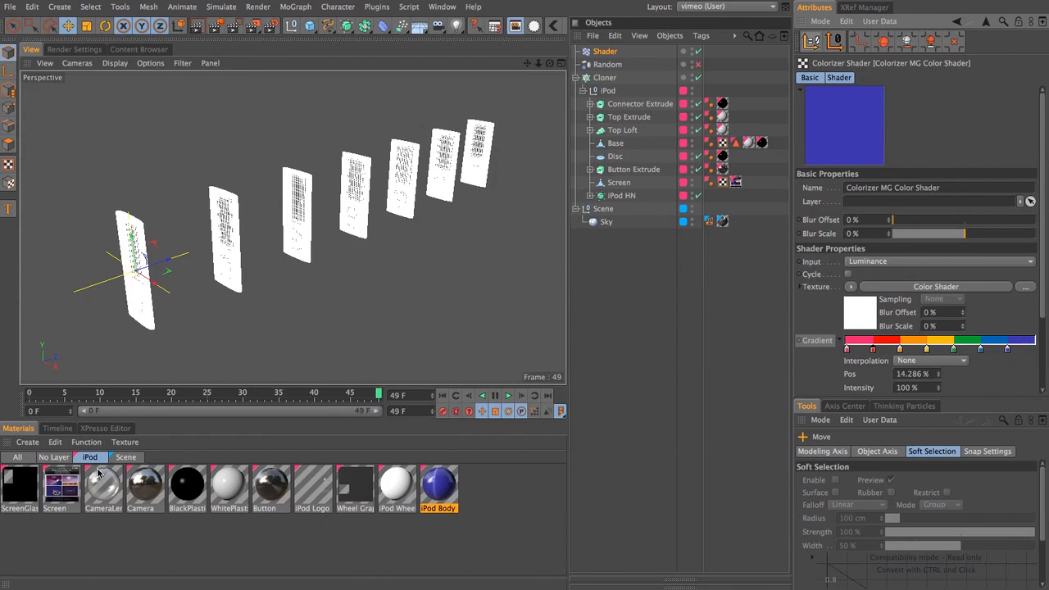
# Examine the Screen material's seven Multi Shader textures and the iPod Body material's Colorizer gradient
pyautogui.click(69, 487)
pyautogui.click(884, 78)
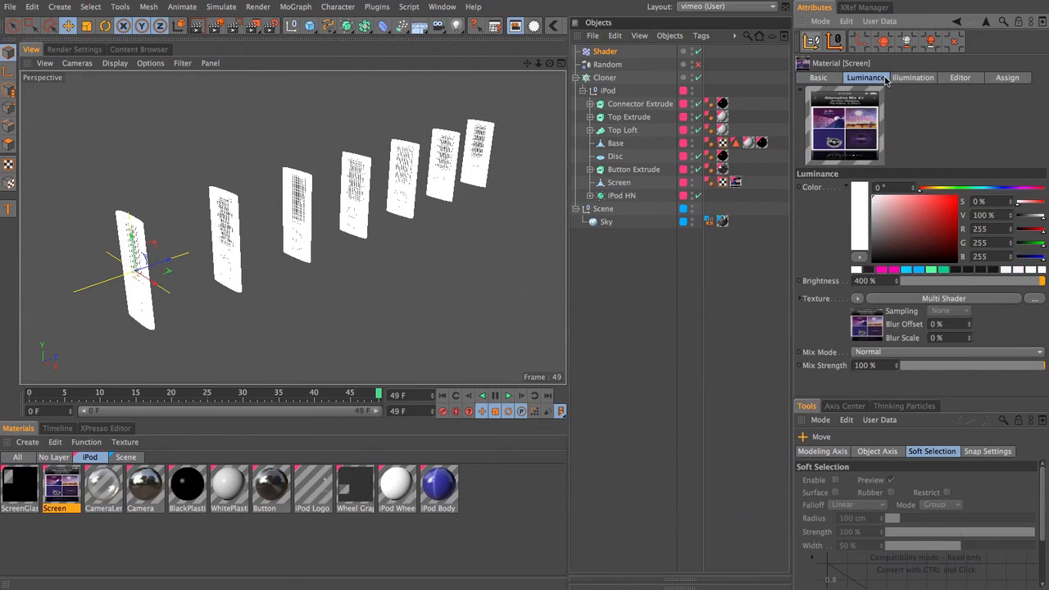
pyautogui.click(863, 331)
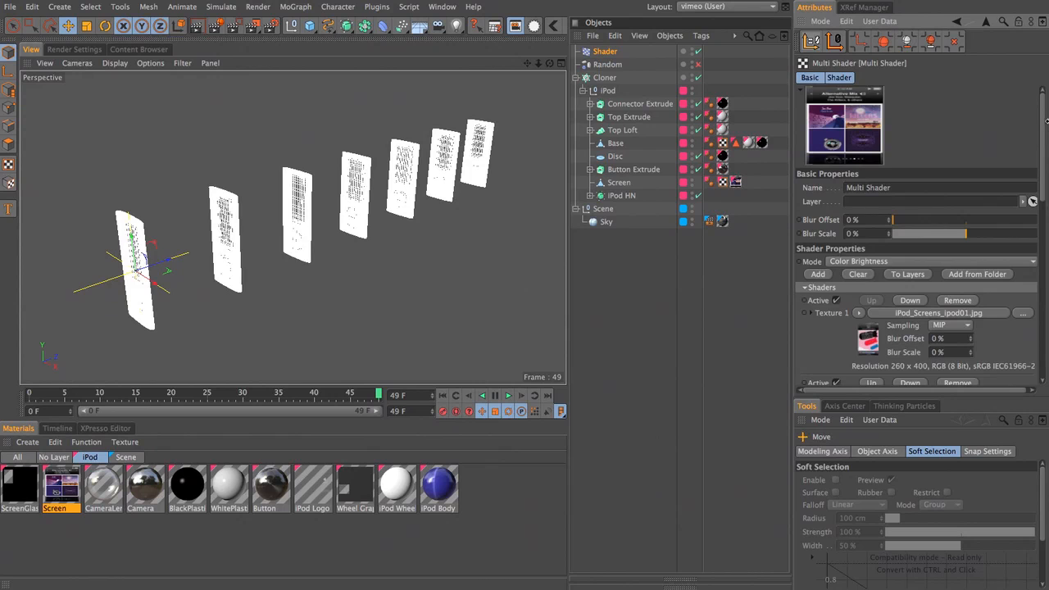
pyautogui.moveTo(1046, 121); pyautogui.dragTo(1046, 304)
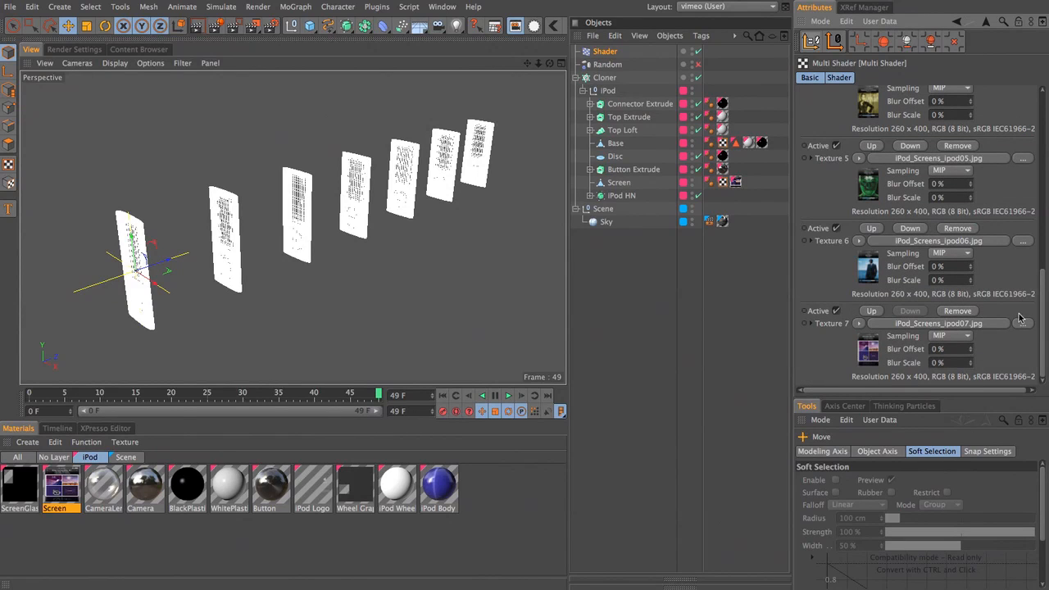
pyautogui.moveTo(1047, 314); pyautogui.dragTo(1046, 123)
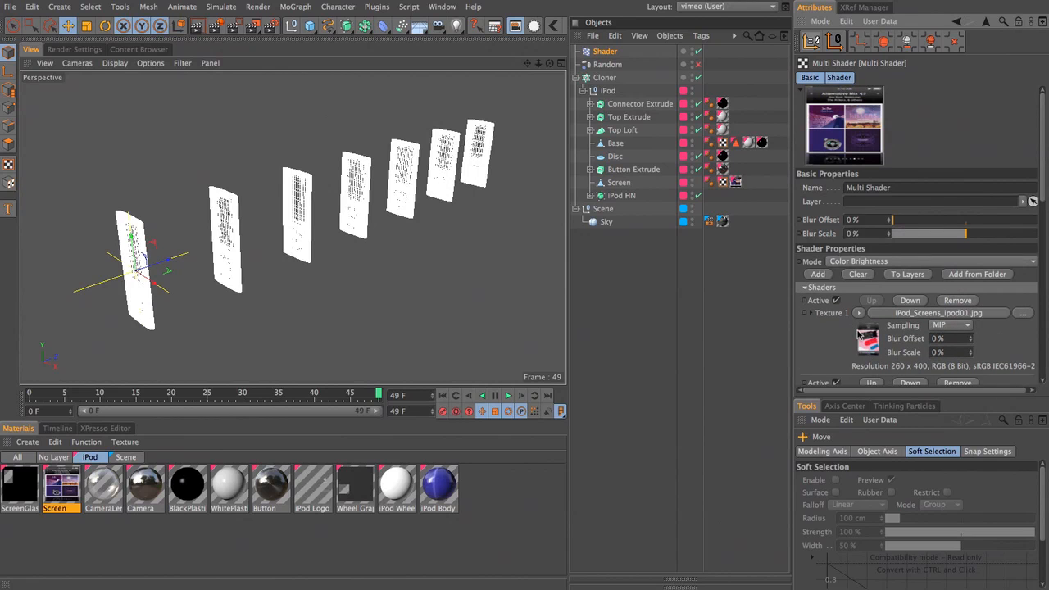
pyautogui.click(439, 483)
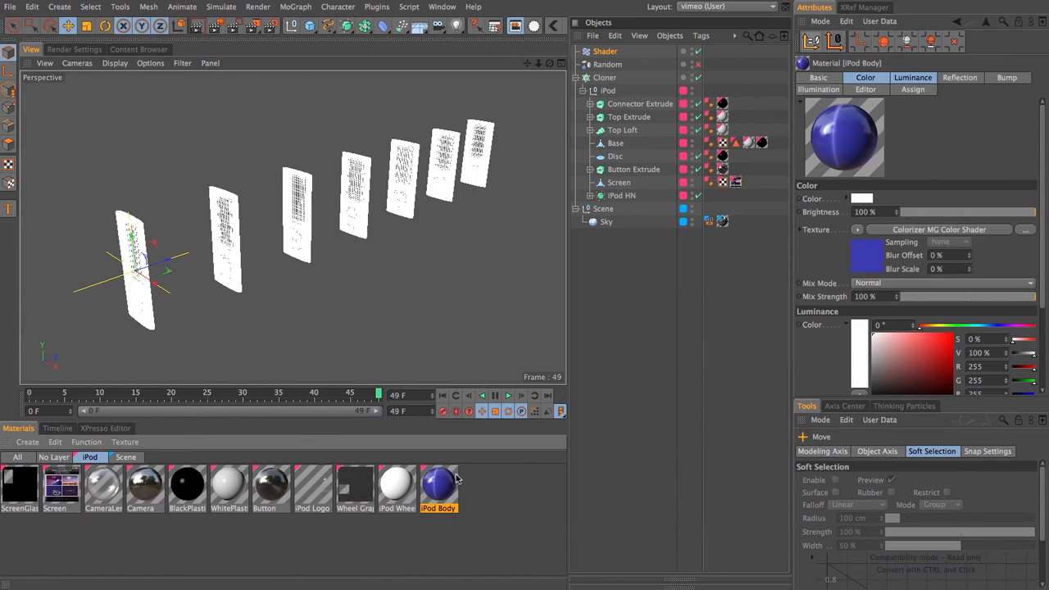
pyautogui.click(872, 250)
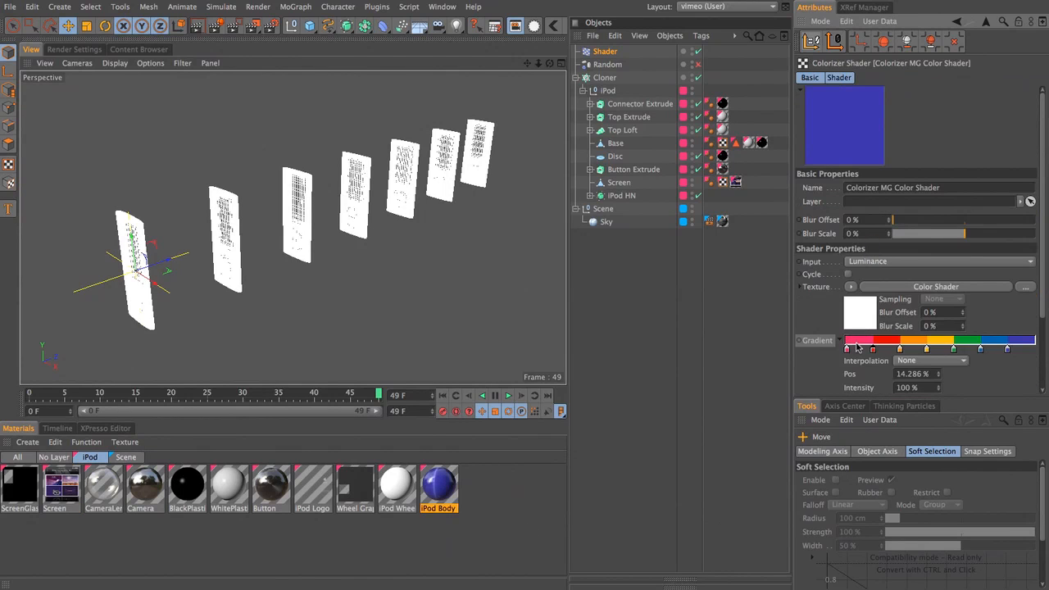
# Give the Shader effector a Linear falloff and set its Z size to 543 cm so it spans the row of iPods
pyautogui.click(613, 54)
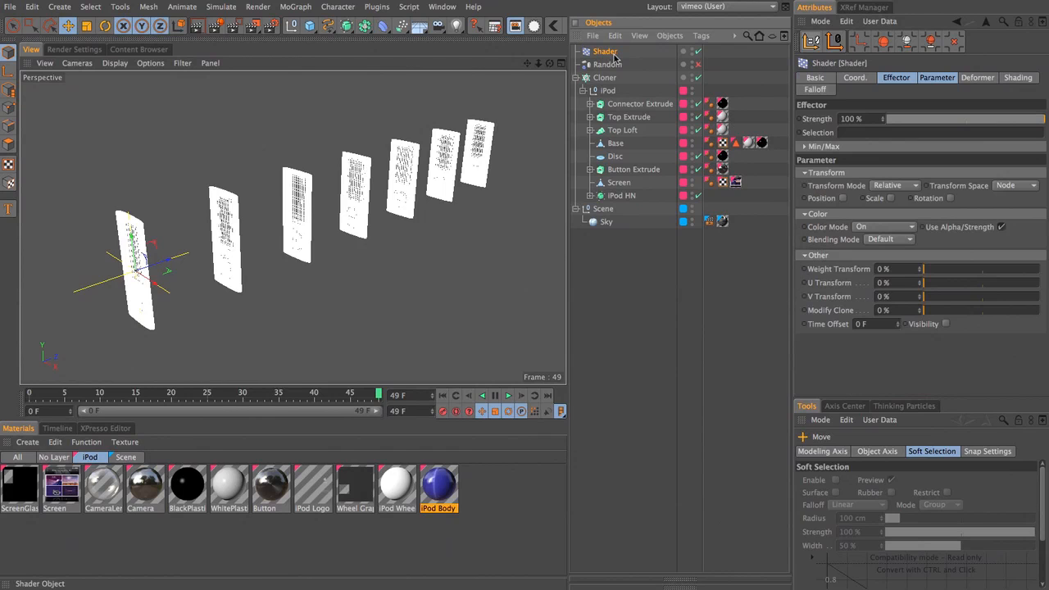
pyautogui.click(823, 90)
pyautogui.click(851, 116)
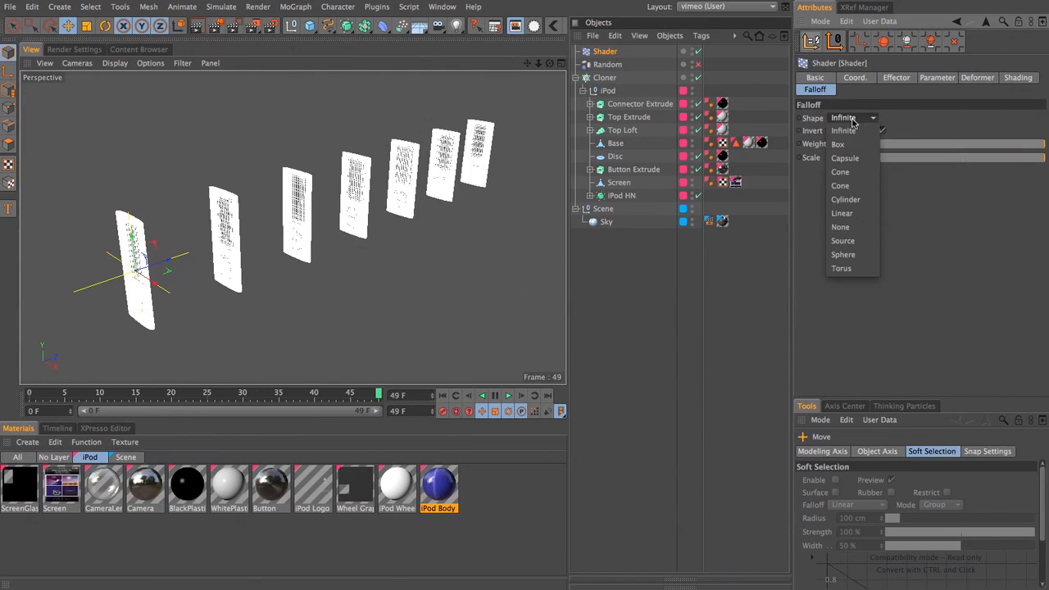
pyautogui.click(862, 210)
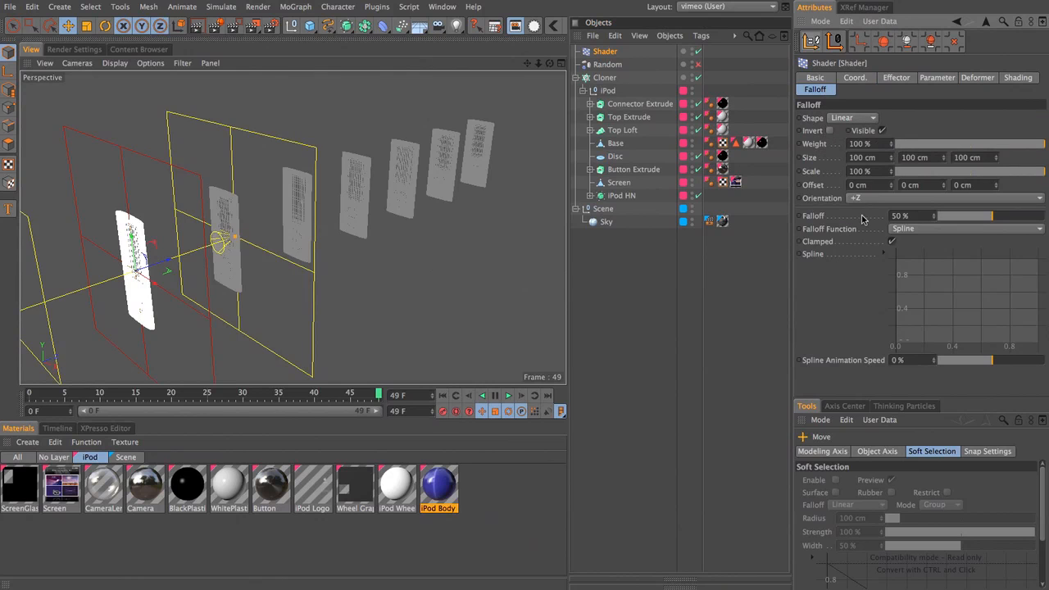
pyautogui.moveTo(997, 159); pyautogui.dragTo(1030, 159)
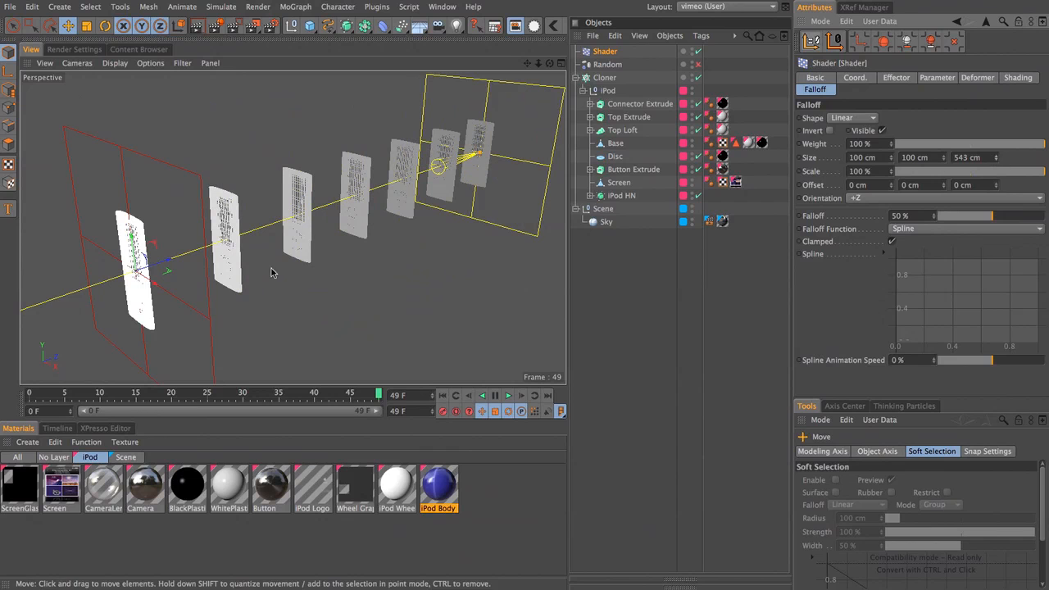
pyautogui.moveTo(162, 260)
pyautogui.mouseDown()
pyautogui.moveTo(549, 154)
pyautogui.moveTo(176, 176)
pyautogui.moveTo(352, 196)
pyautogui.moveTo(299, 234)
pyautogui.moveTo(422, 173)
pyautogui.moveTo(140, 262)
pyautogui.mouseUp()
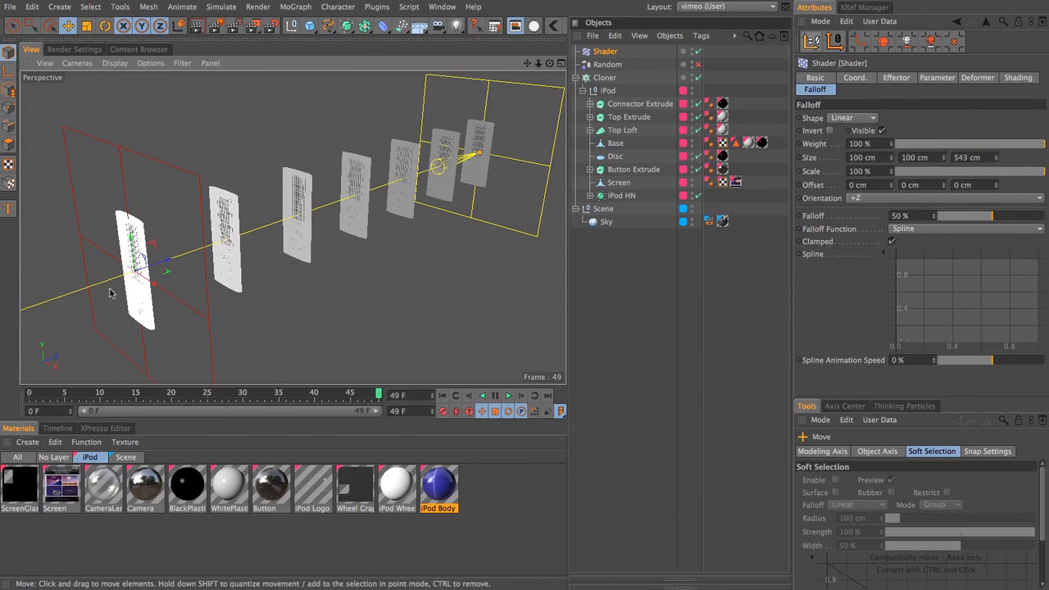
# Set the Cloner's Transform color to black, then try moving the Cloner through the falloff and undo the move
pyautogui.click(607, 78)
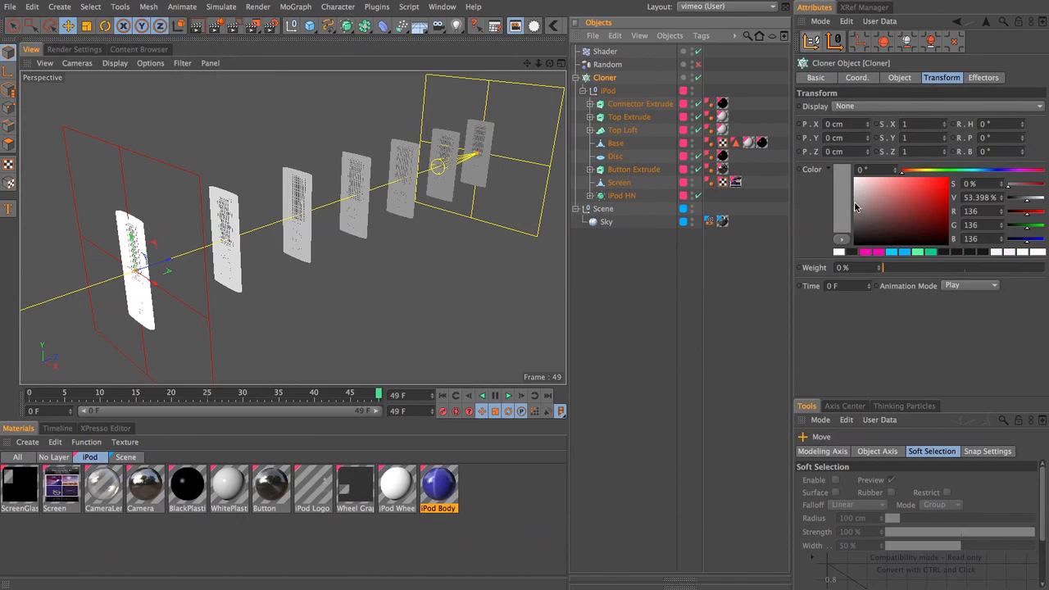
pyautogui.moveTo(879, 213); pyautogui.dragTo(811, 284)
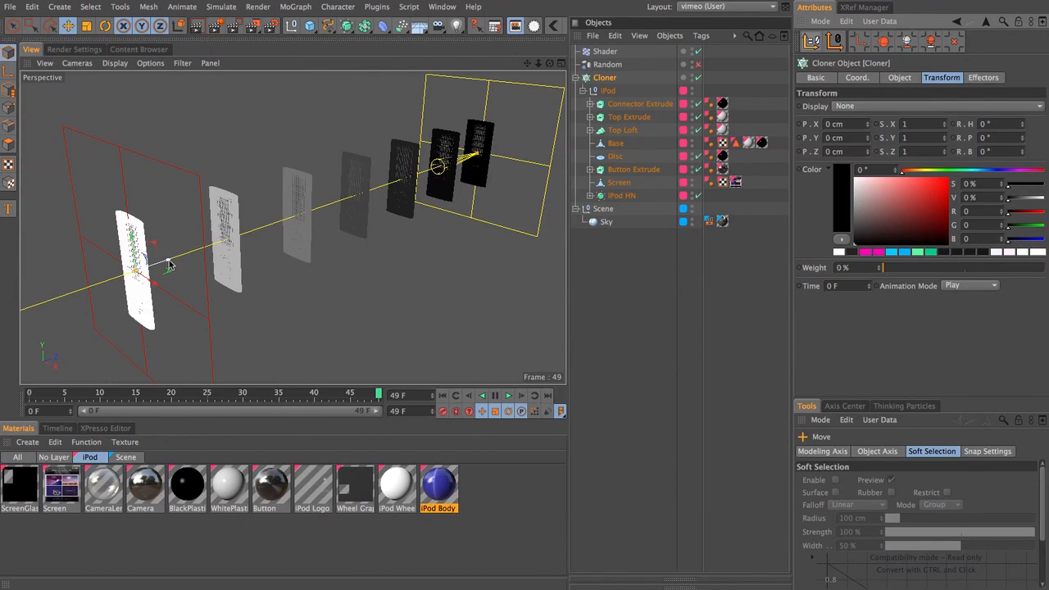
pyautogui.moveTo(170, 269); pyautogui.dragTo(201, 255)
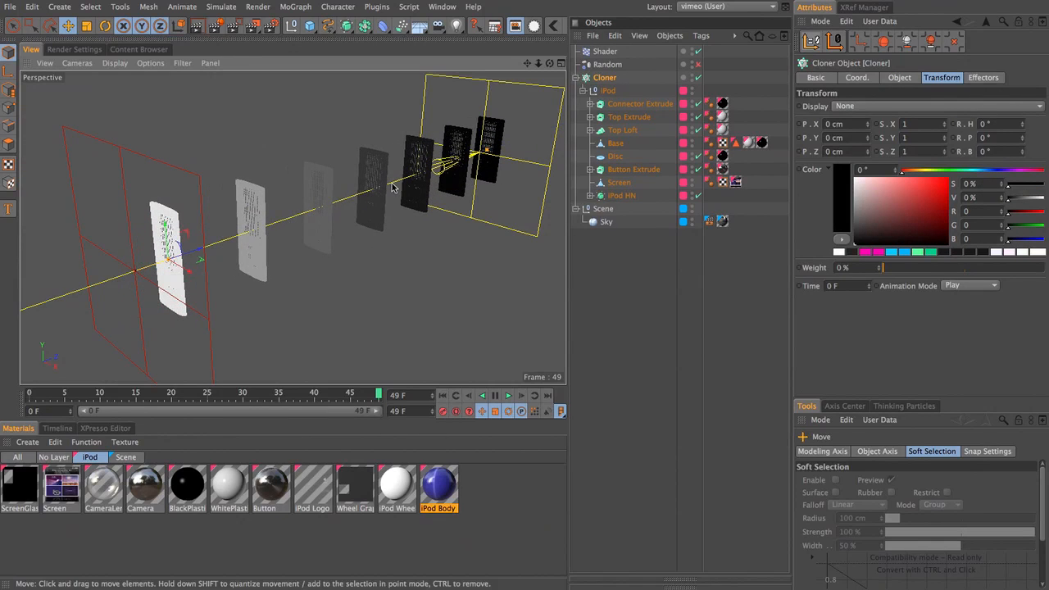
pyautogui.press('super+z')
# Nudge the Shader effector slightly along Z, check its falloff against the clones from the side, and render the perspective view
pyautogui.click(611, 52)
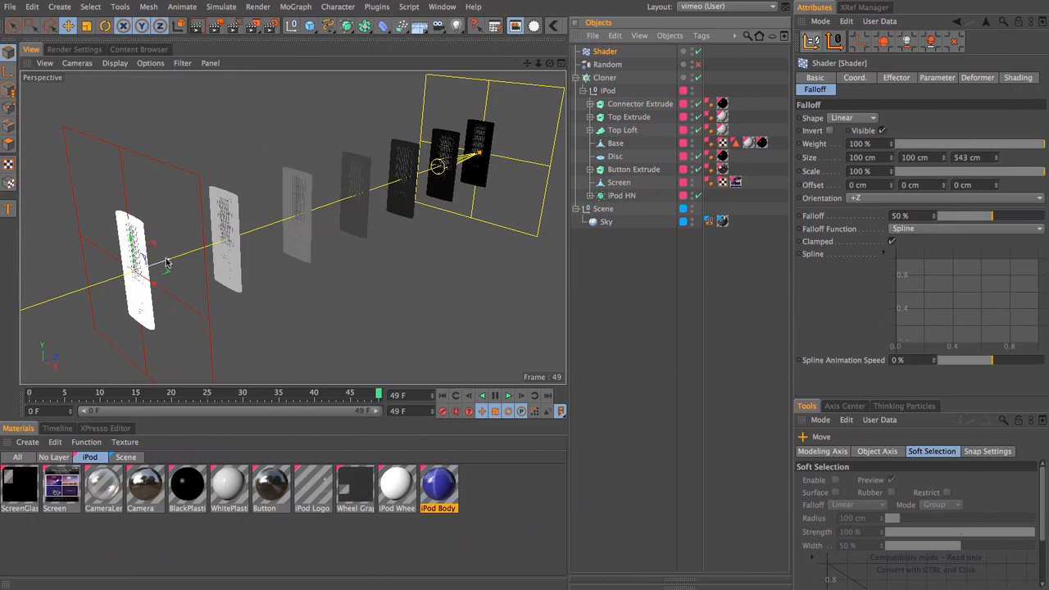
pyautogui.moveTo(168, 269); pyautogui.dragTo(169, 254)
pyautogui.press('F3')
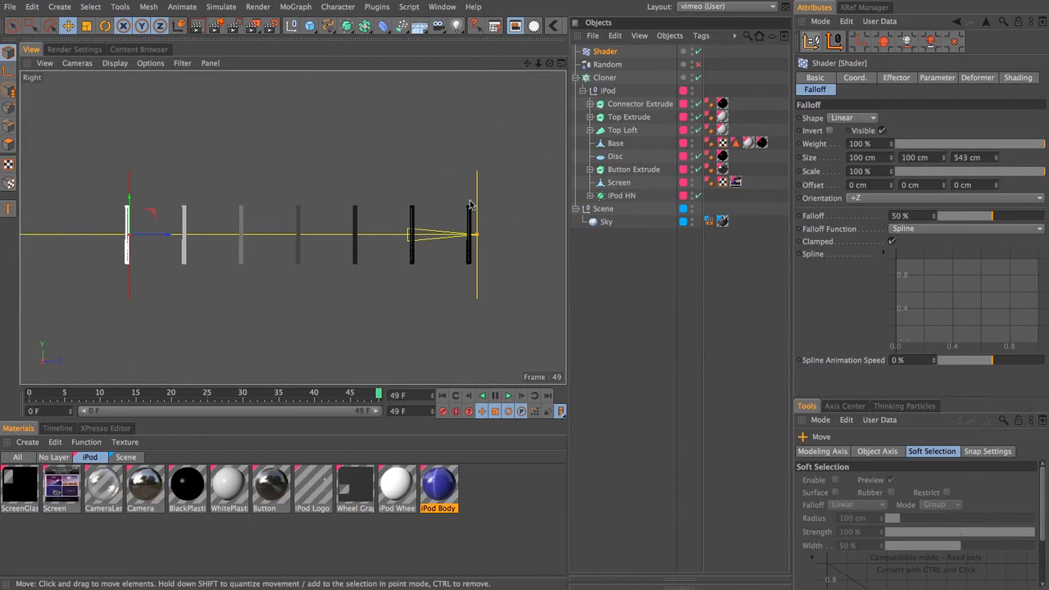
pyautogui.press('F1')
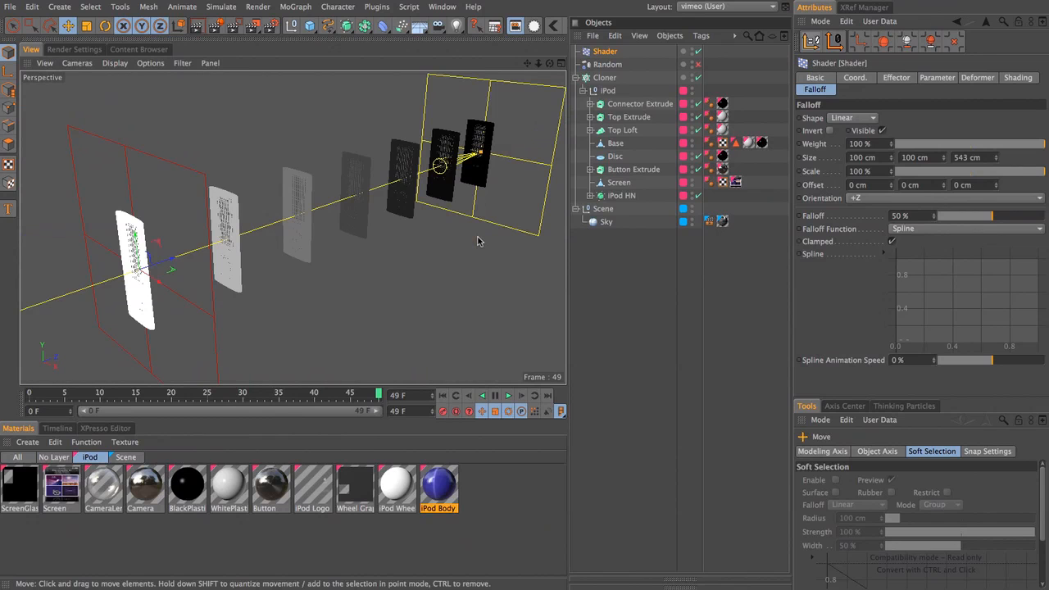
pyautogui.click(198, 27)
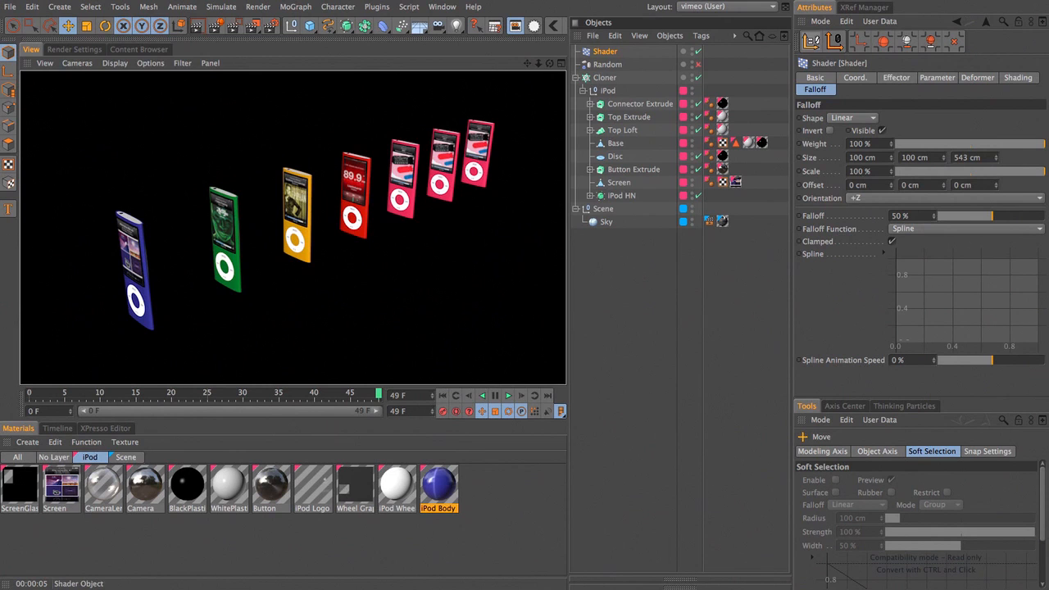
pyautogui.press('a')
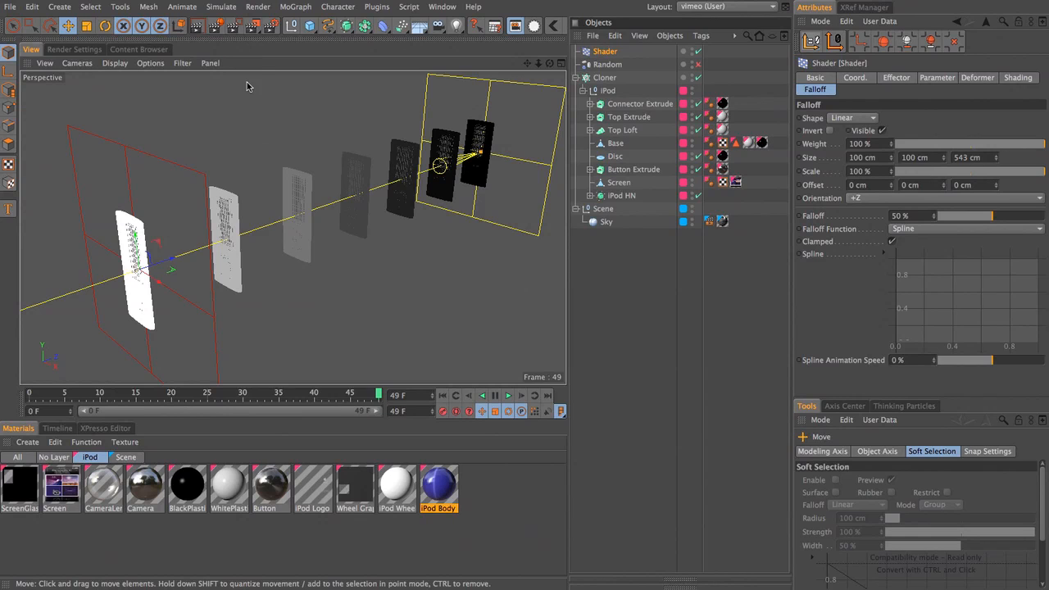
# Delete the Shader effector and enable the Random effector
pyautogui.click(475, 144)
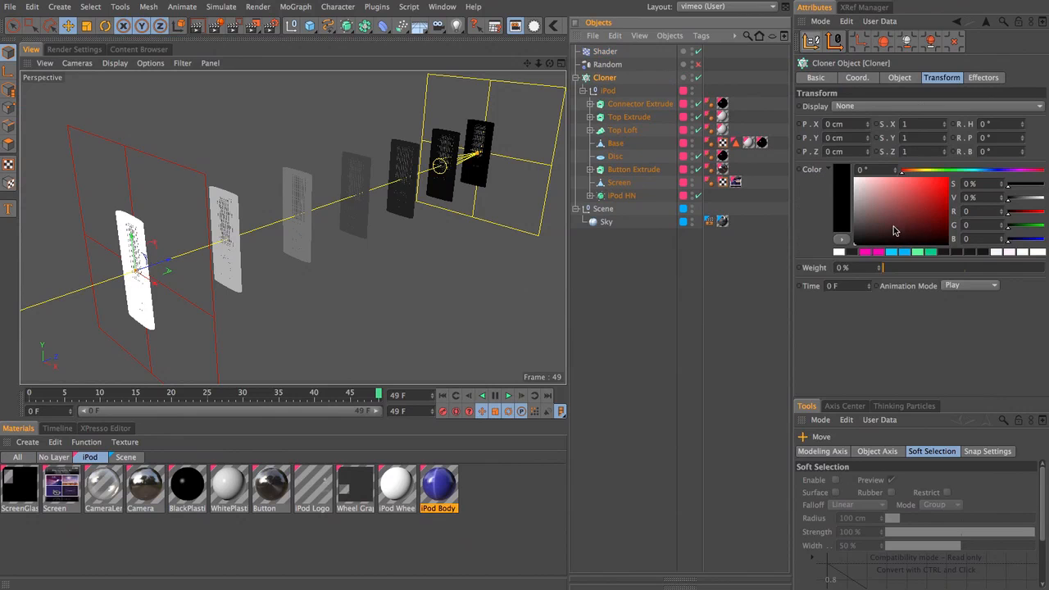
pyautogui.click(600, 52)
pyautogui.press('Delete')
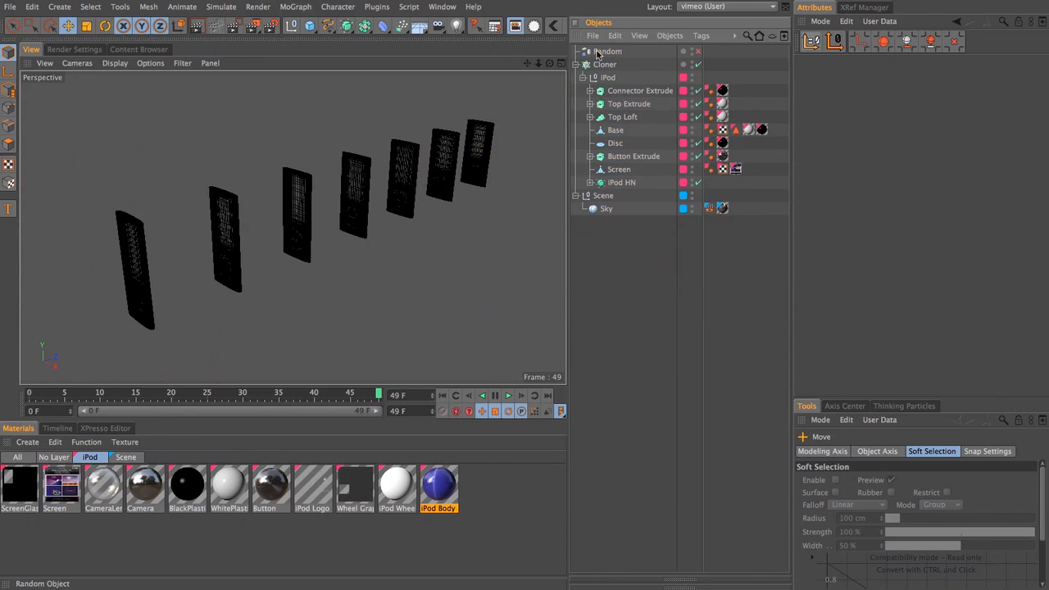
pyautogui.click(602, 51)
pyautogui.click(698, 52)
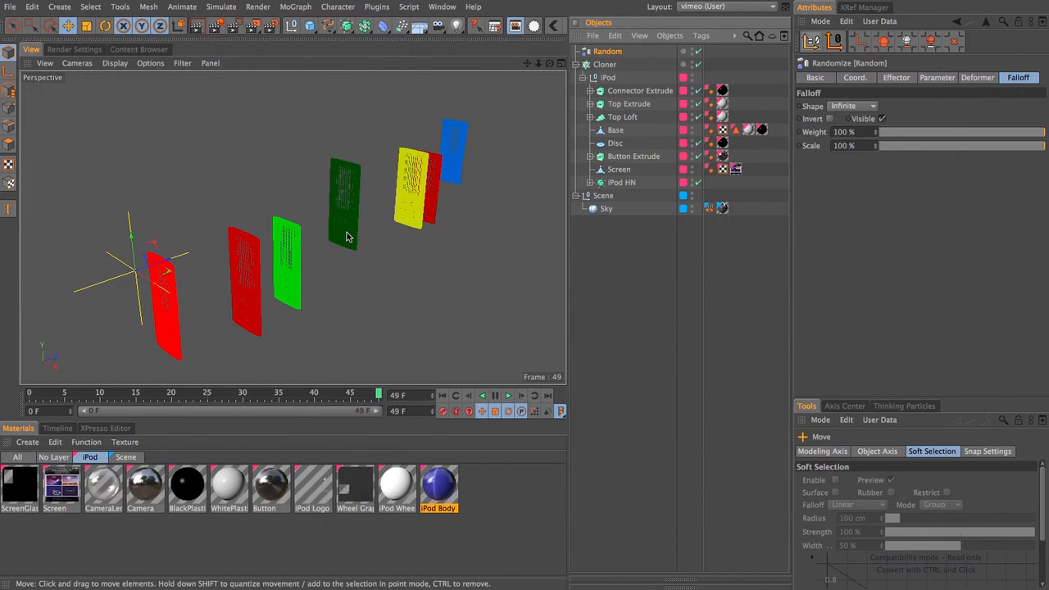
# Review the channel options of the Color Shader inside the iPod Body material's Colorizer, keeping Color
pyautogui.click(439, 486)
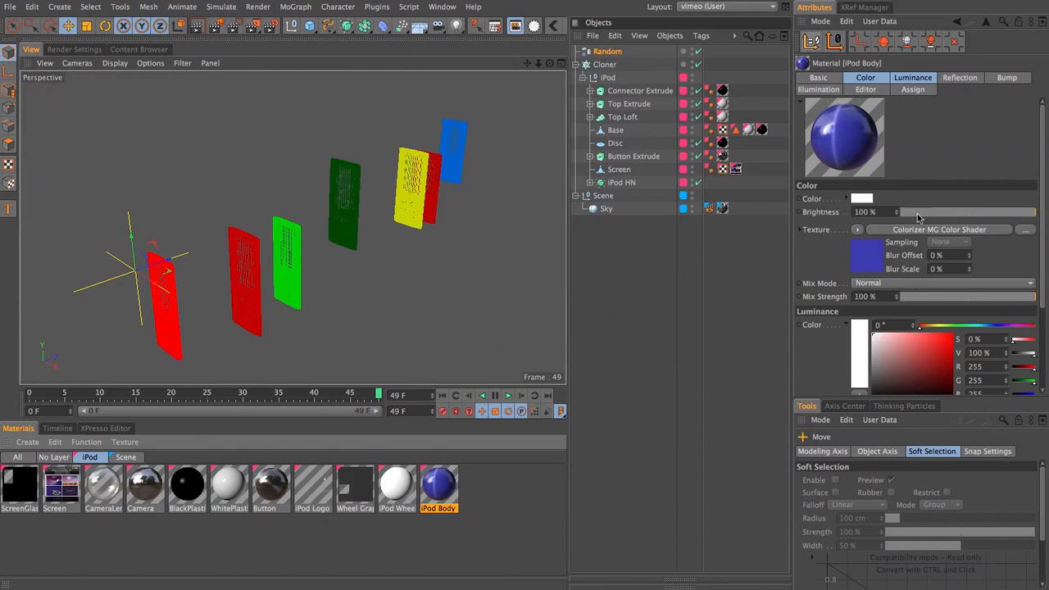
pyautogui.click(867, 264)
pyautogui.click(933, 286)
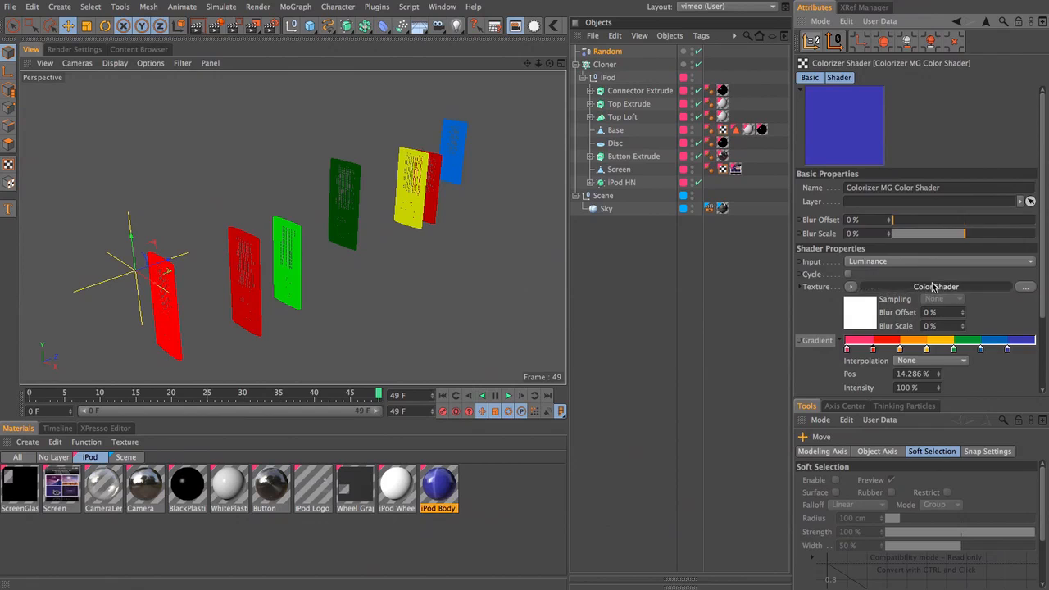
pyautogui.click(839, 77)
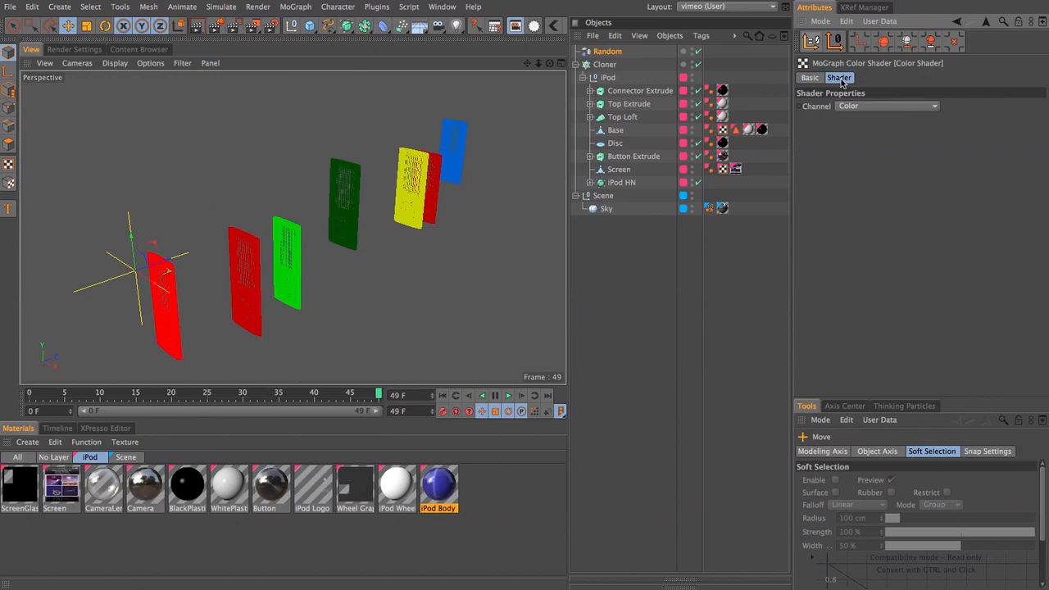
pyautogui.click(884, 107)
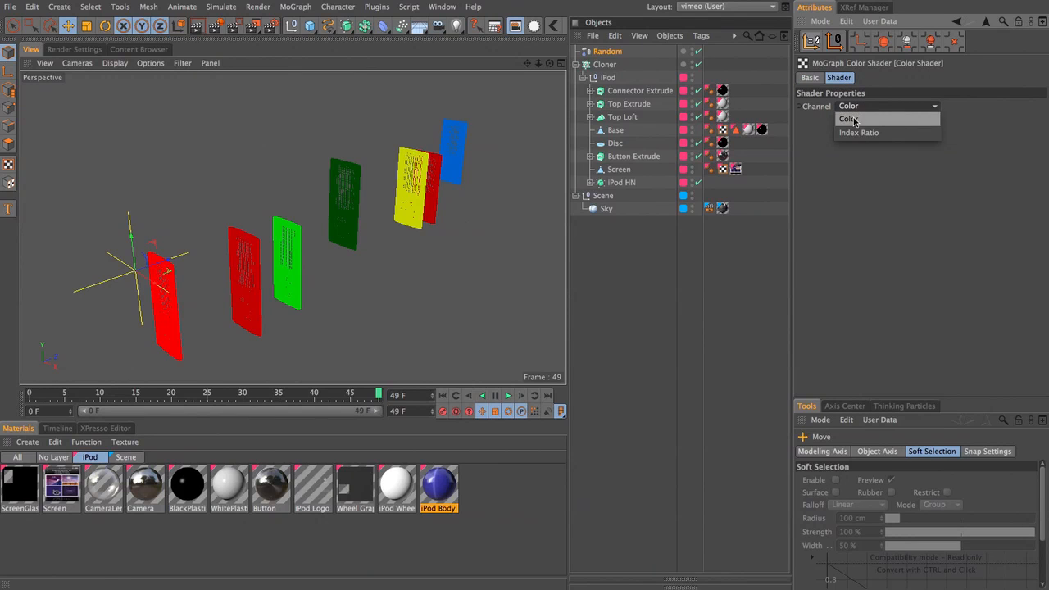
pyautogui.click(852, 120)
# Review the mode options of the Screen material's Multi Shader, keeping Color Brightness, and render the view
pyautogui.click(51, 484)
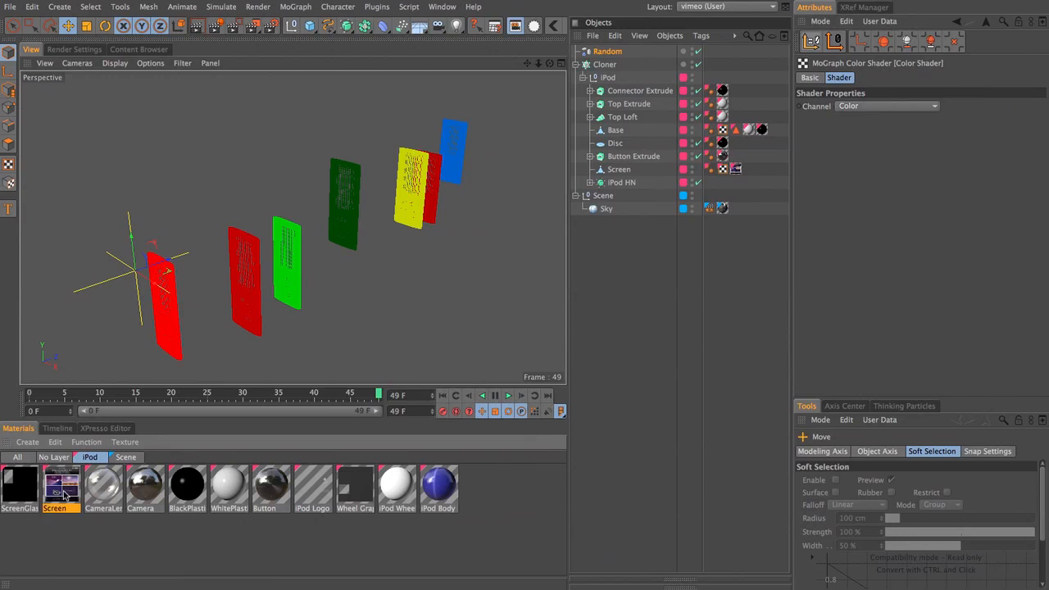
pyautogui.click(870, 330)
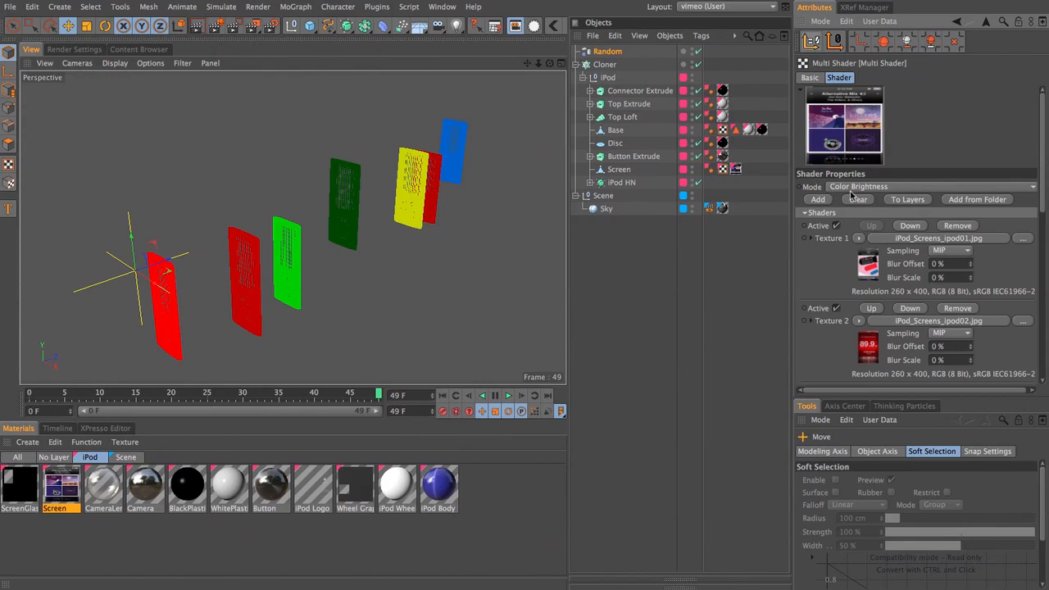
pyautogui.click(855, 189)
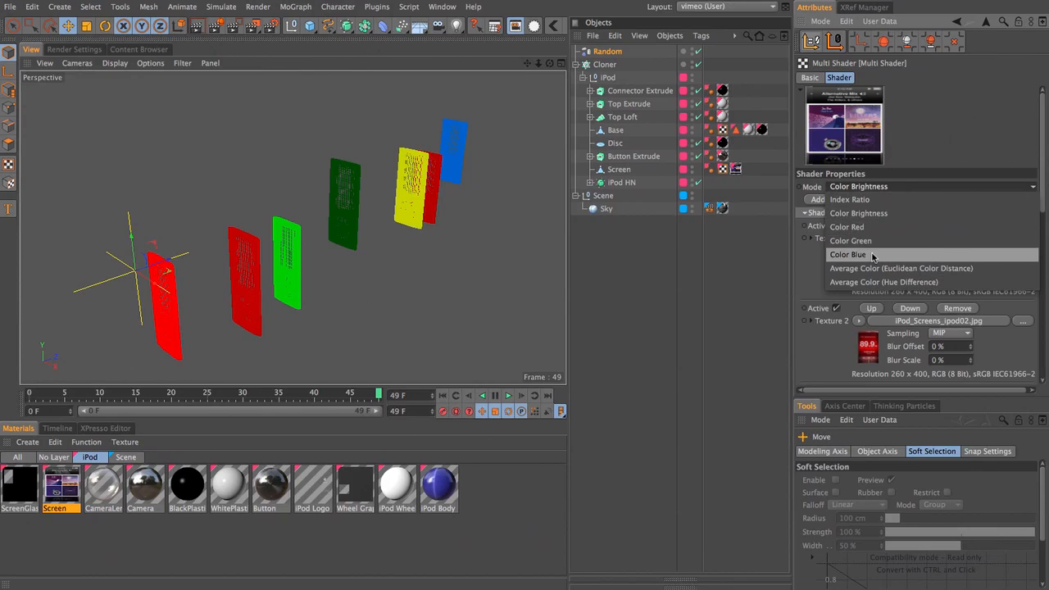
pyautogui.click(920, 129)
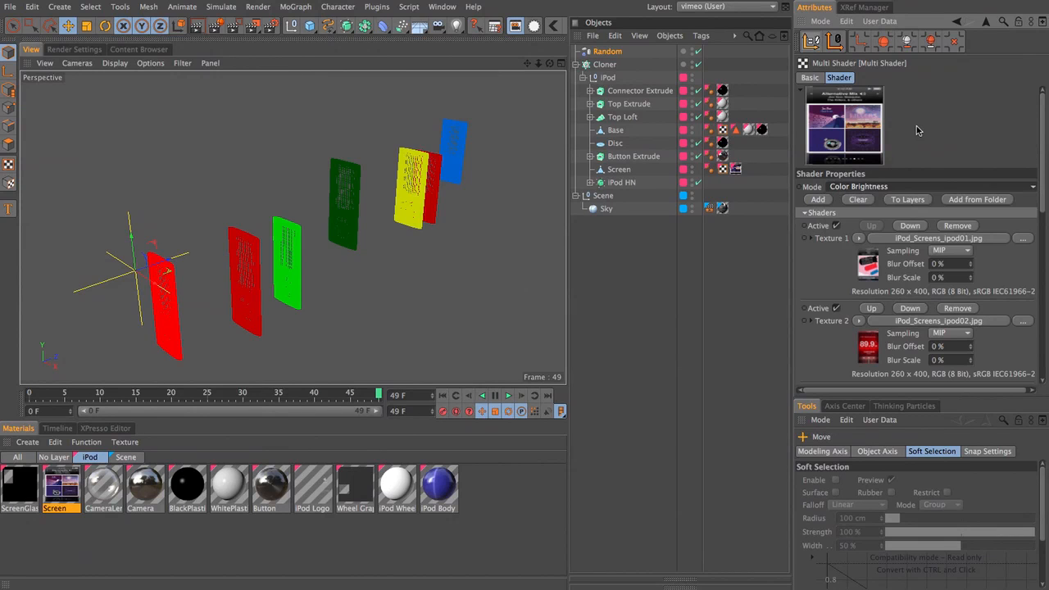
pyautogui.hotkey('alt', 'r')
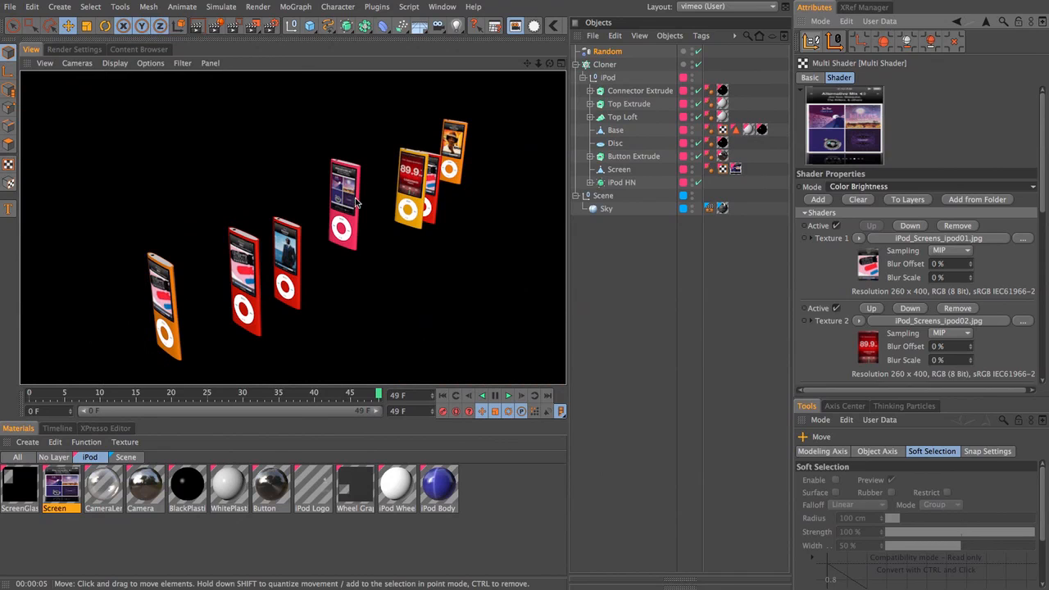
# Set the Random effector's seed to 12349 and render the view
pyautogui.click(608, 51)
pyautogui.click(896, 77)
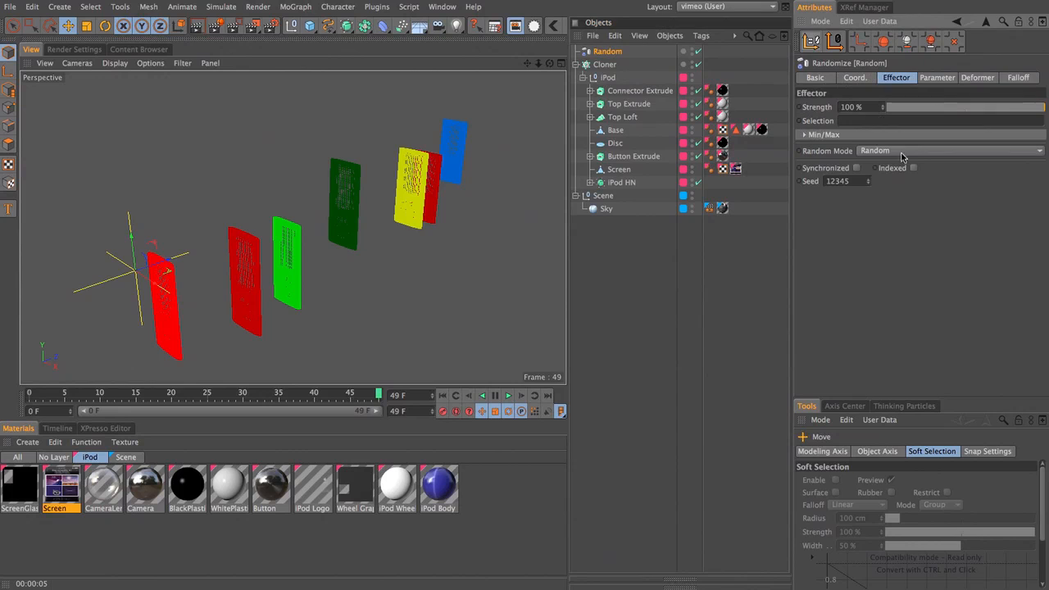
pyautogui.click(869, 179)
pyautogui.click(869, 184)
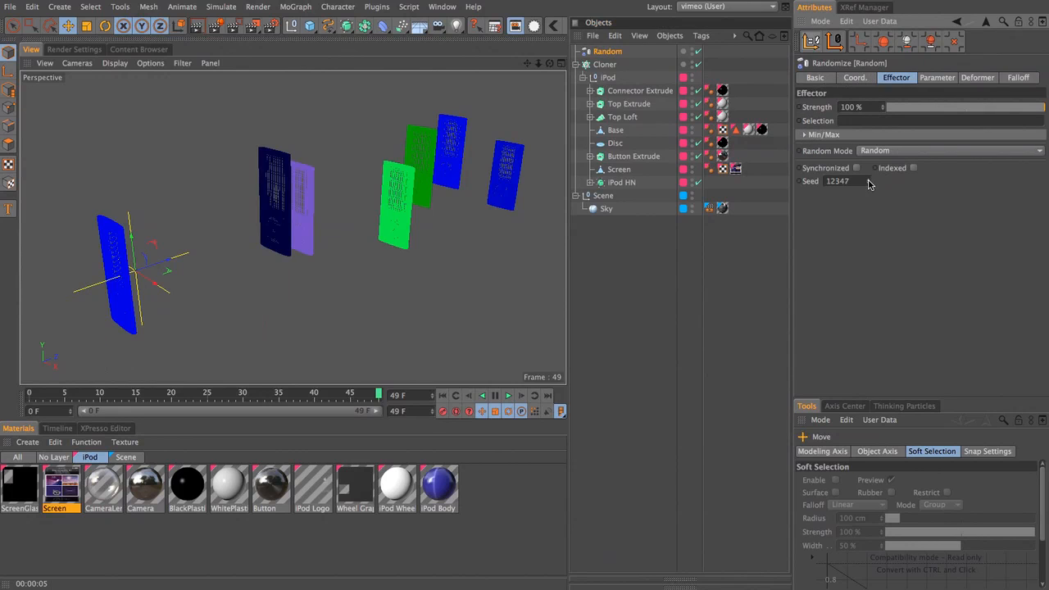
pyautogui.click(869, 183)
pyautogui.click(869, 184)
pyautogui.hotkey('ctrl', 'r')
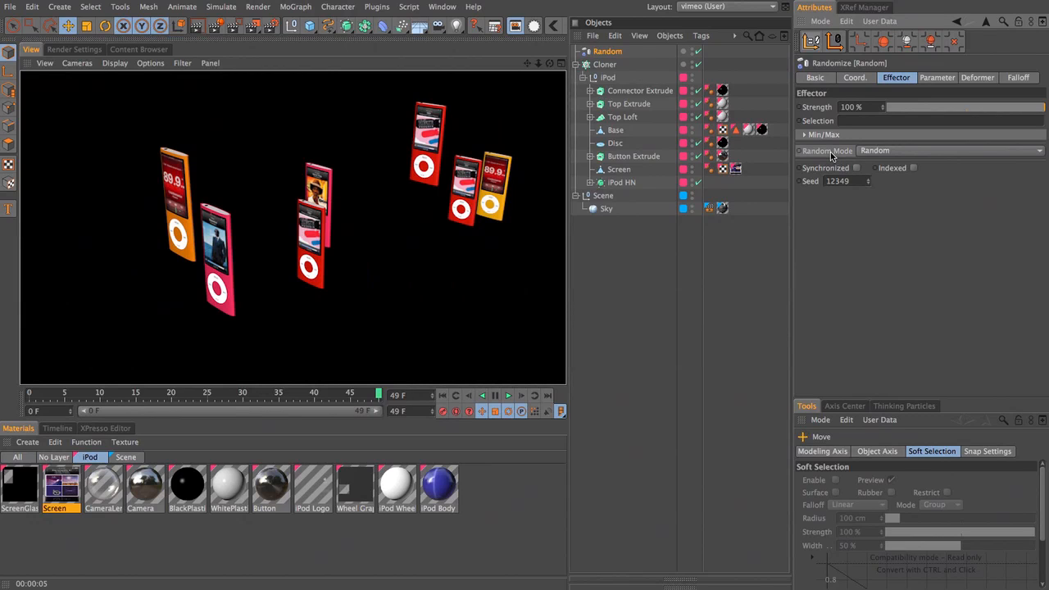
# Review the Random effector's random mode options, keeping Random
pyautogui.click(880, 152)
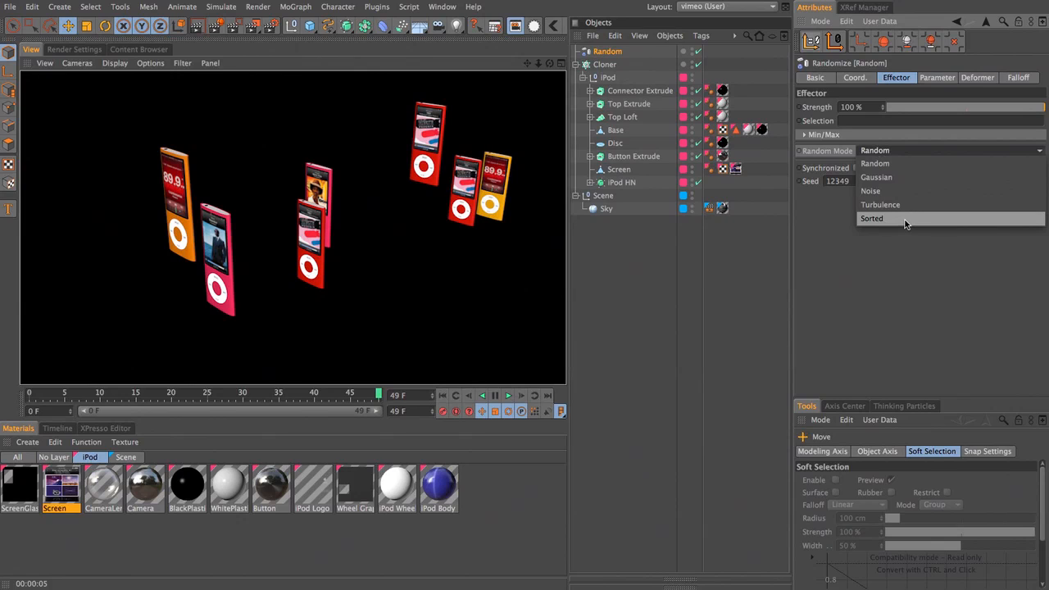
pyautogui.click(901, 297)
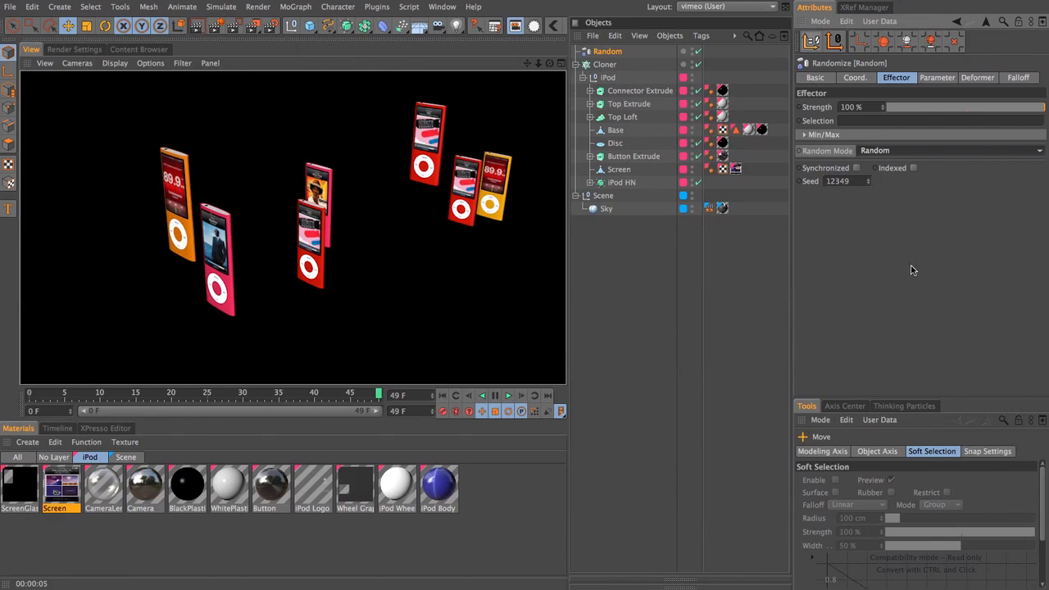
pyautogui.click(902, 151)
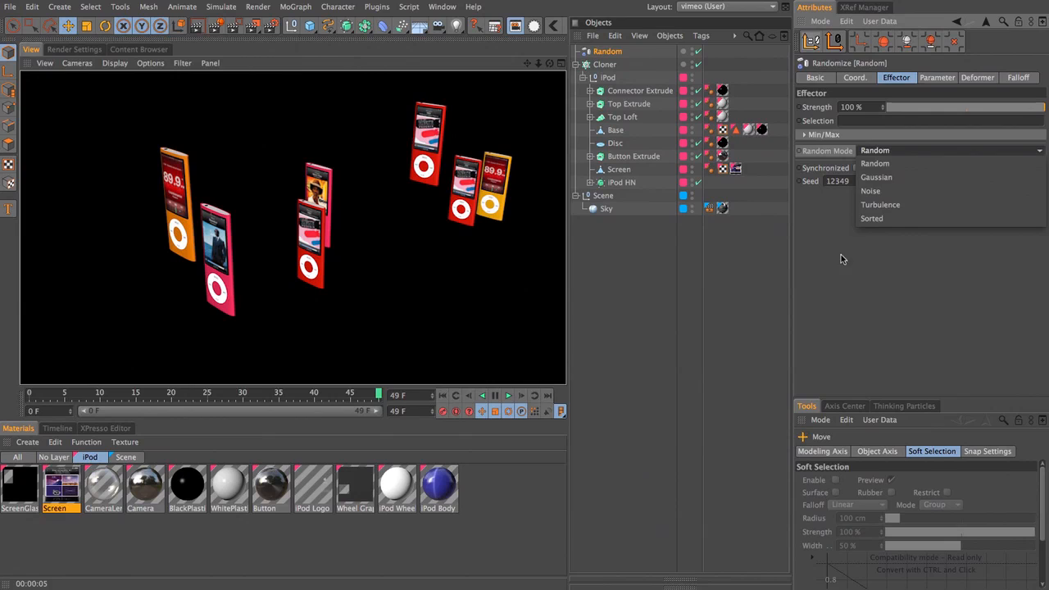
pyautogui.press('Escape')
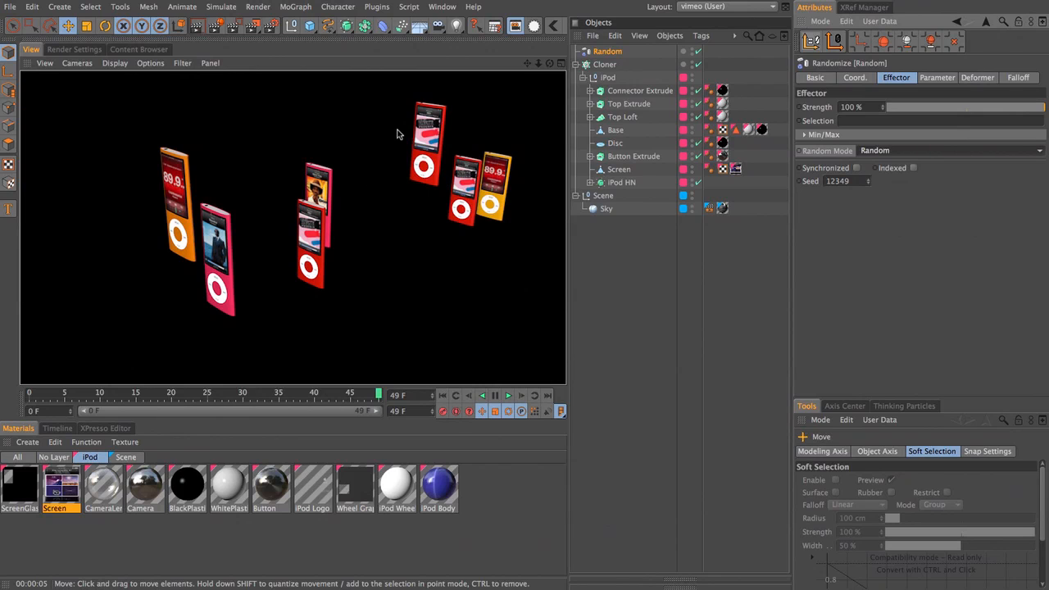
# Set the Random effector's minimum to 0%
pyautogui.click(831, 134)
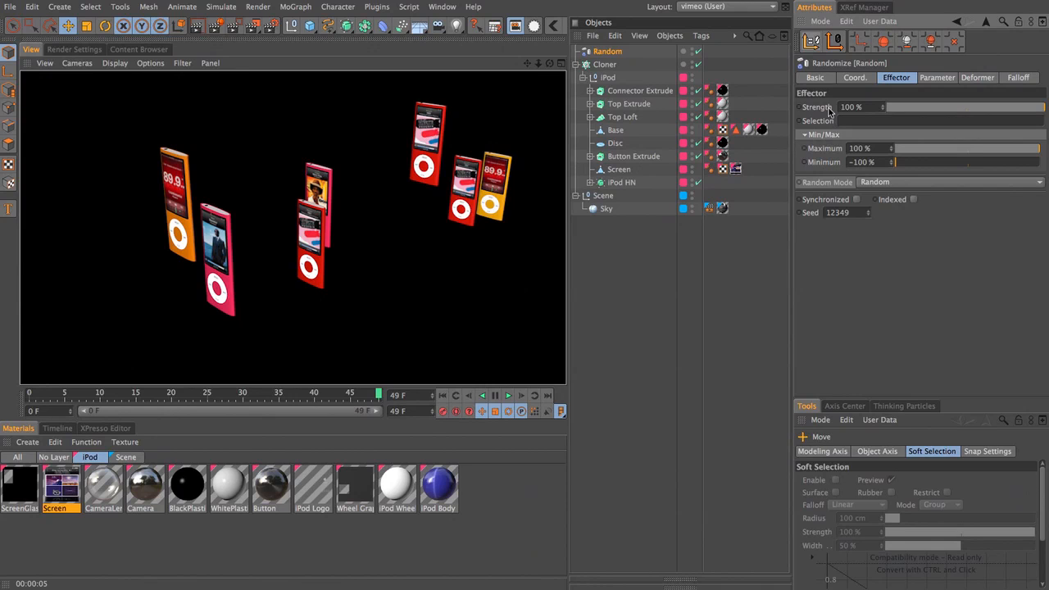
pyautogui.click(970, 164)
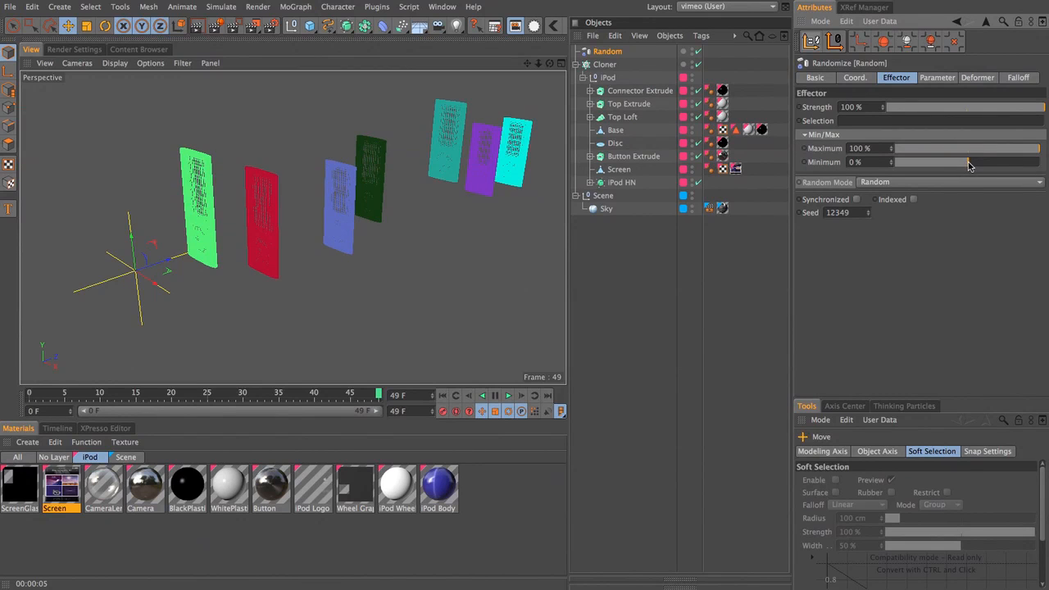
pyautogui.click(815, 133)
# Set the Random effector's random mode to Sorted and render the view from an angle that separates the clones
pyautogui.click(886, 153)
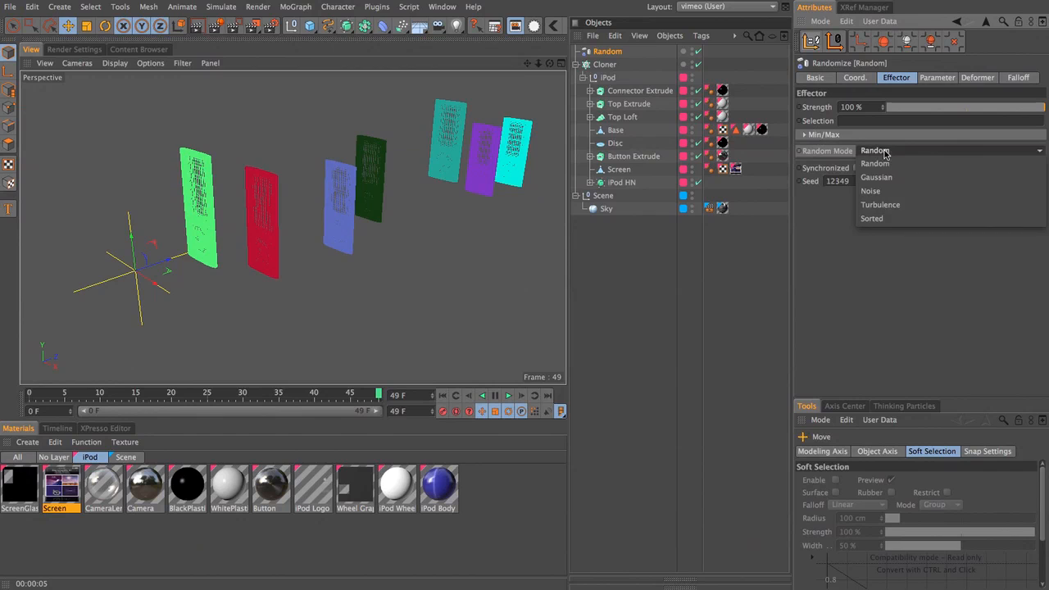
pyautogui.click(938, 219)
pyautogui.hotkey('ctrl', 'r')
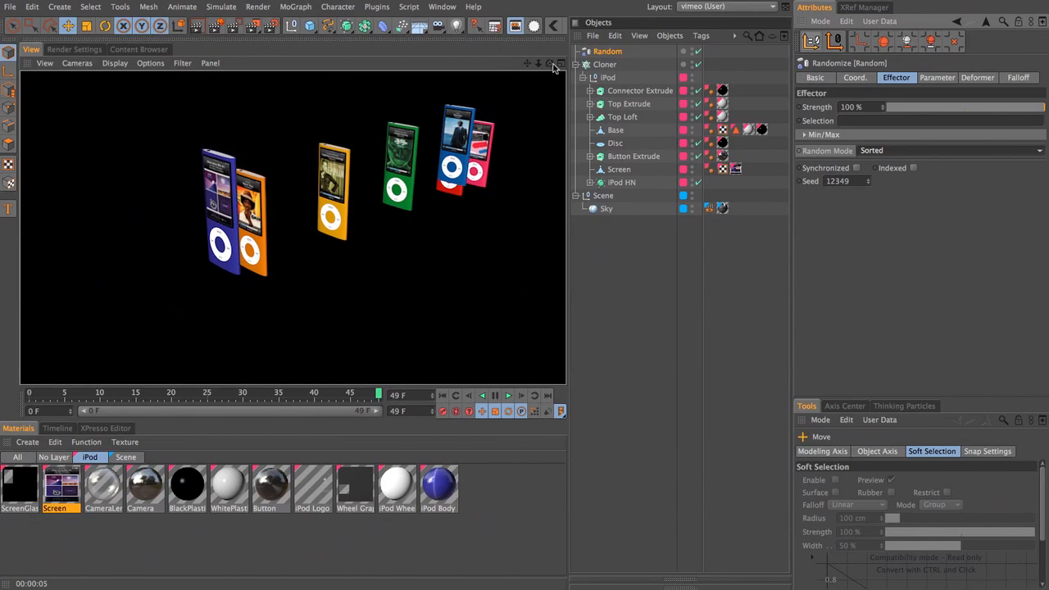
pyautogui.moveTo(550, 64); pyautogui.dragTo(529, 71)
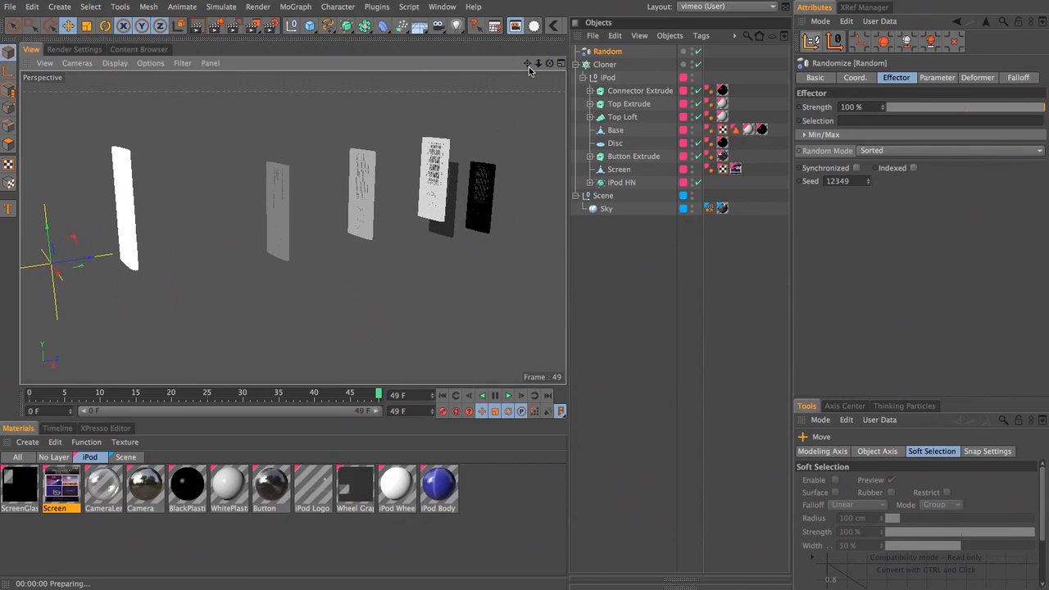
pyautogui.hotkey('ctrl', 'r')
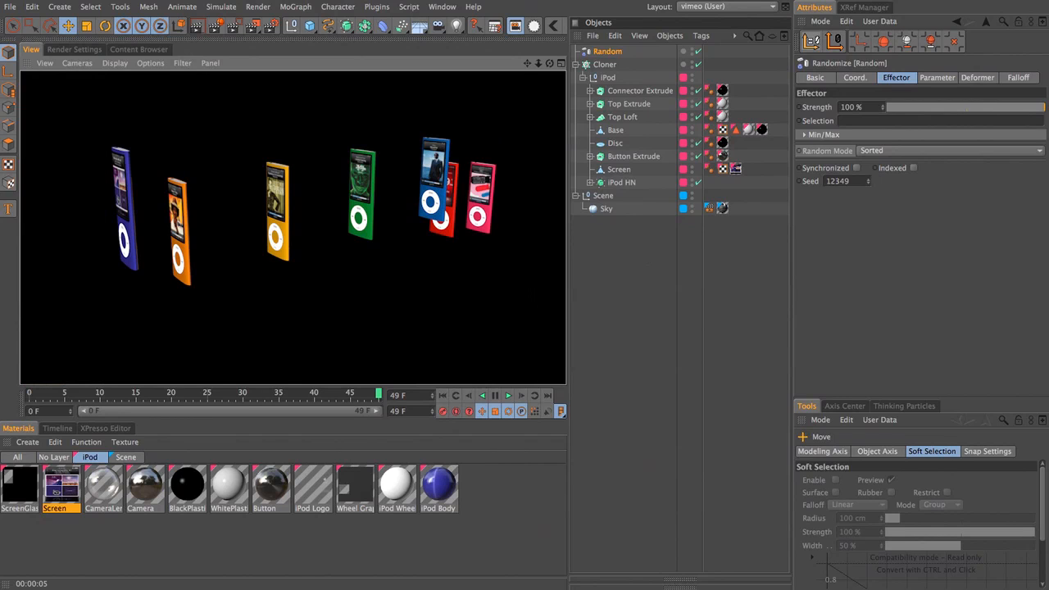
# Save the scene as an incremental version and rename the Random effector as Random Colour
pyautogui.click(10, 7)
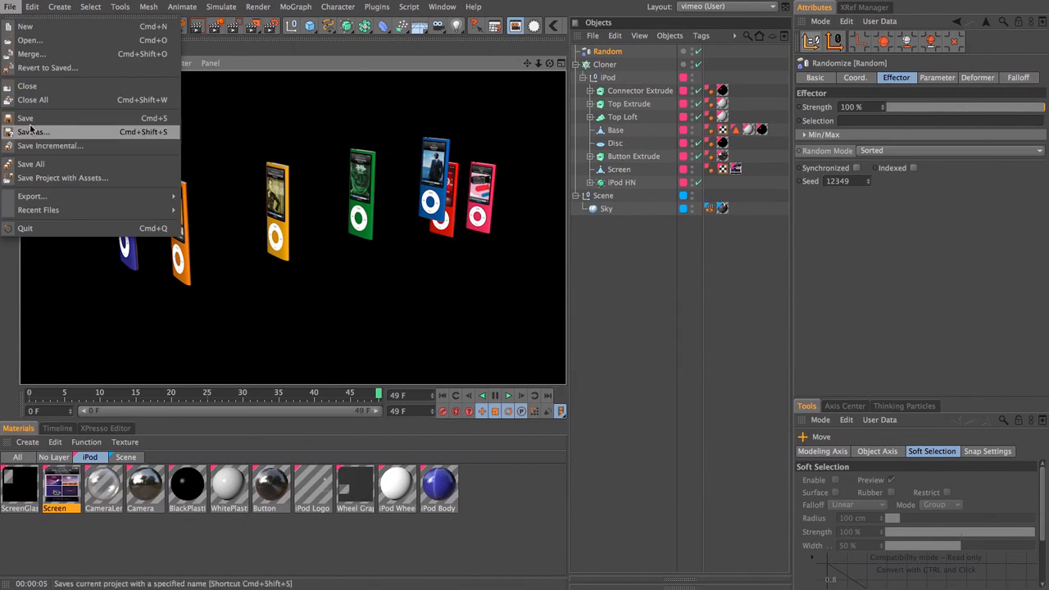
pyautogui.click(33, 146)
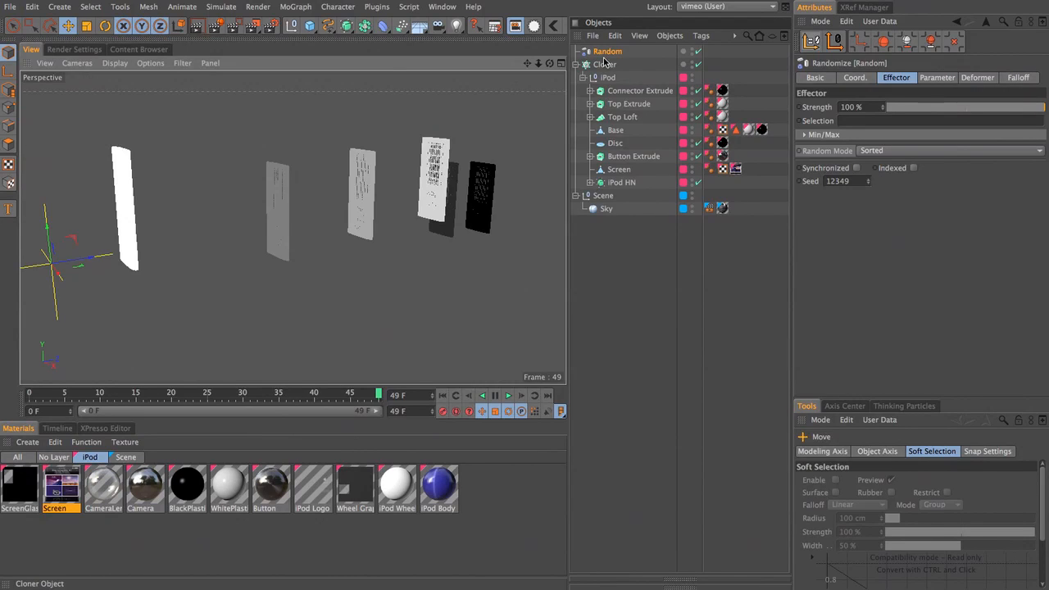
pyautogui.doubleClick(611, 52)
pyautogui.write('Colour')
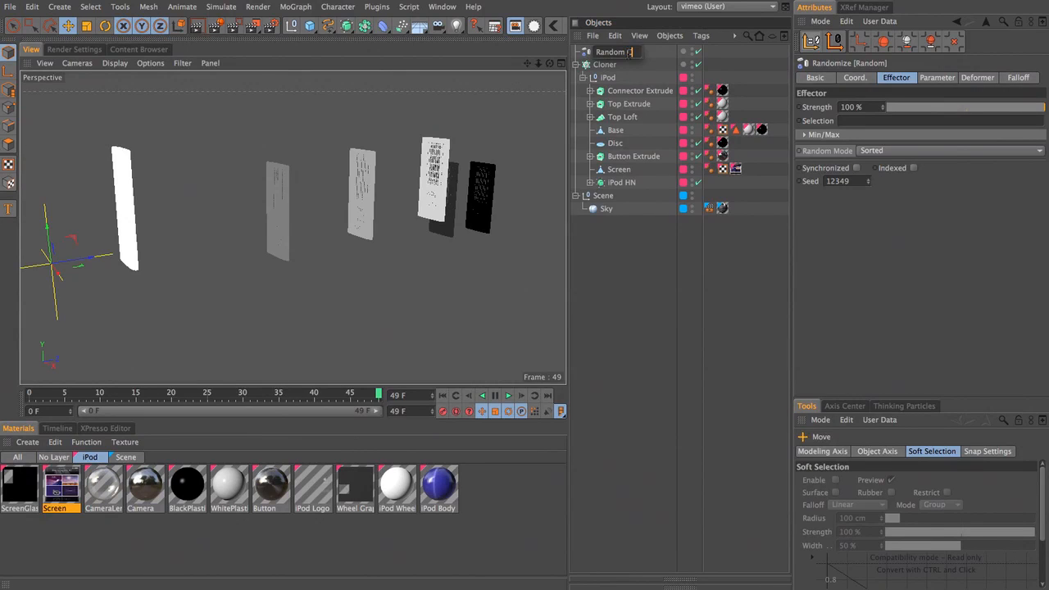
pyautogui.press('Return')
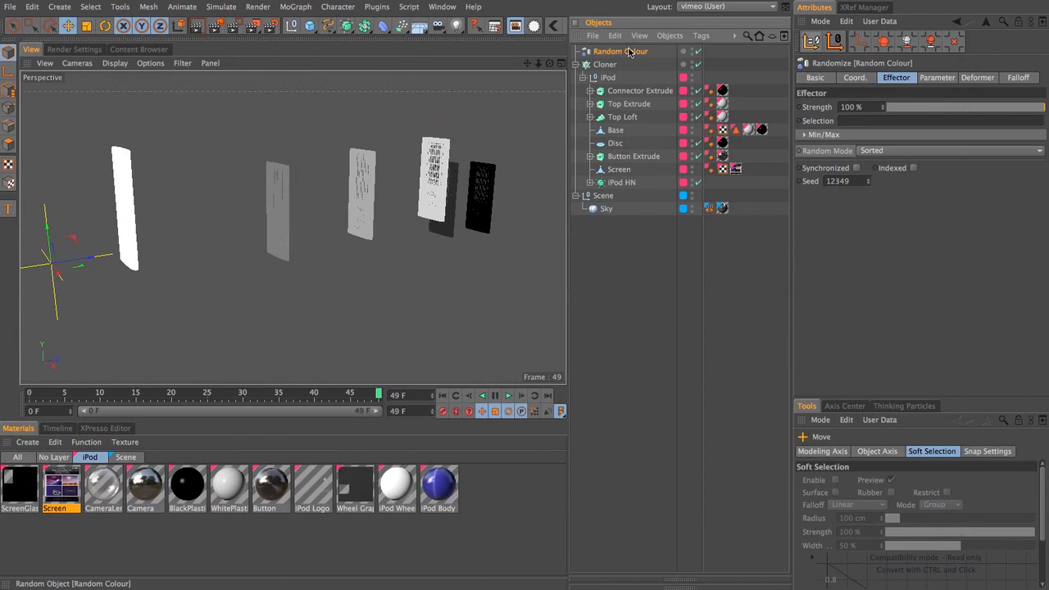
# Create a layer named Effector, assign the Random Colour effector to it, and put the Cloner on the iPod layer
pyautogui.click(689, 585)
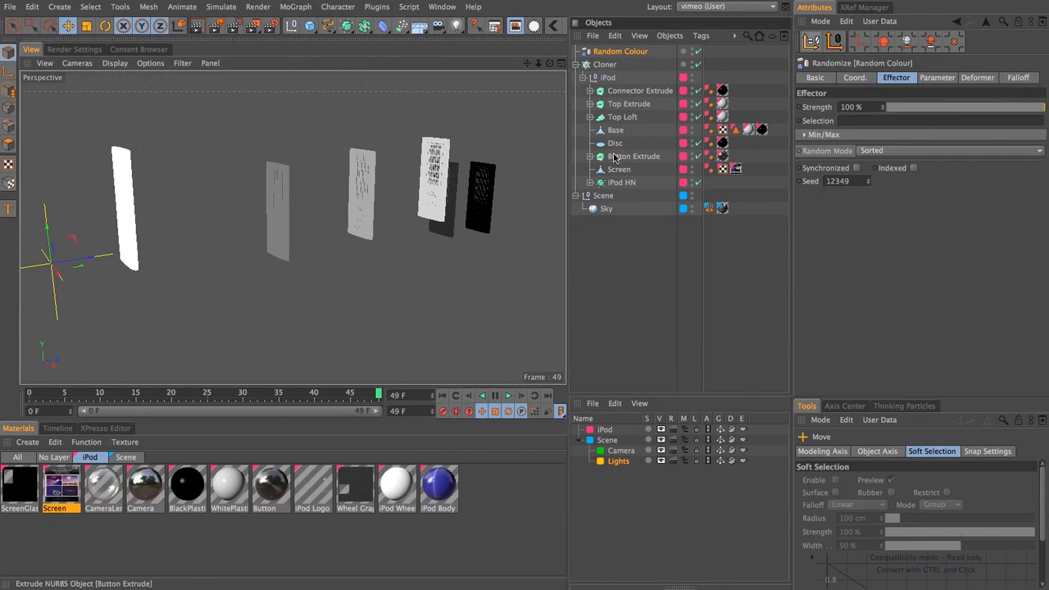
pyautogui.doubleClick(612, 484)
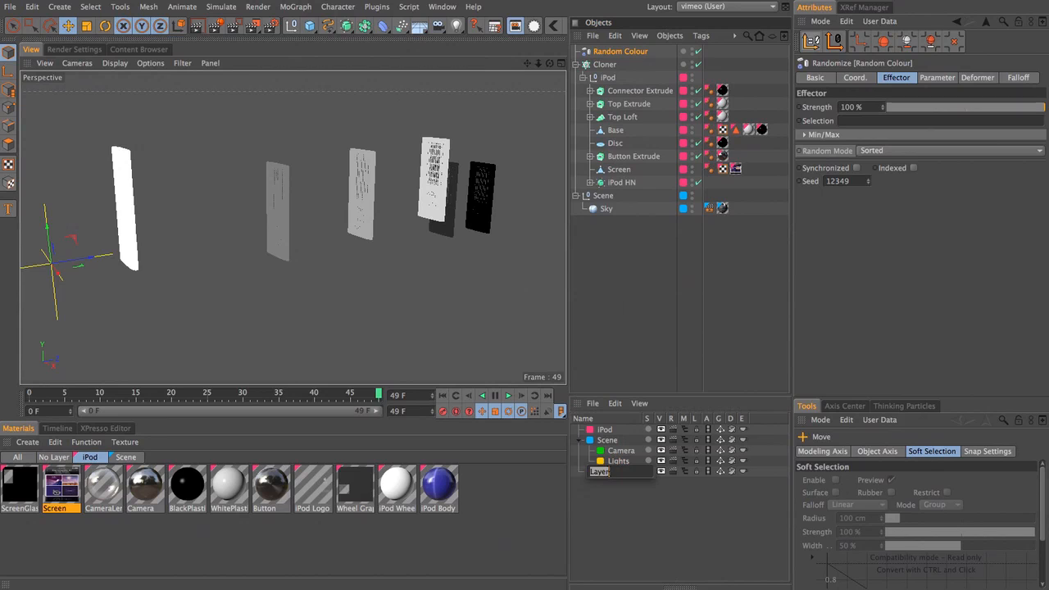
pyautogui.write('Effector')
pyautogui.press('Return')
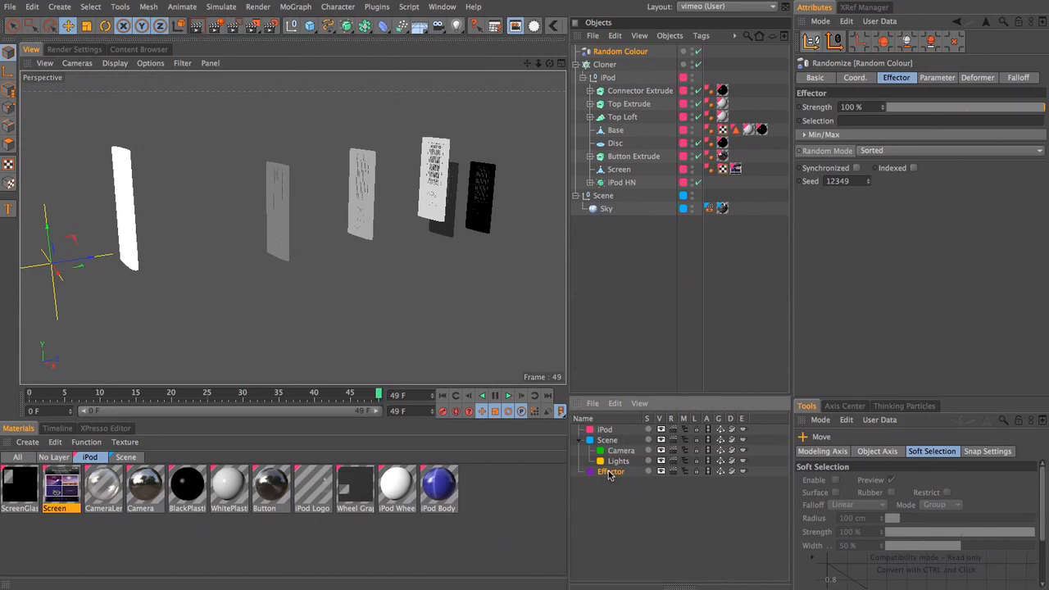
pyautogui.moveTo(640, 52); pyautogui.dragTo(616, 473)
pyautogui.moveTo(607, 64); pyautogui.dragTo(611, 474)
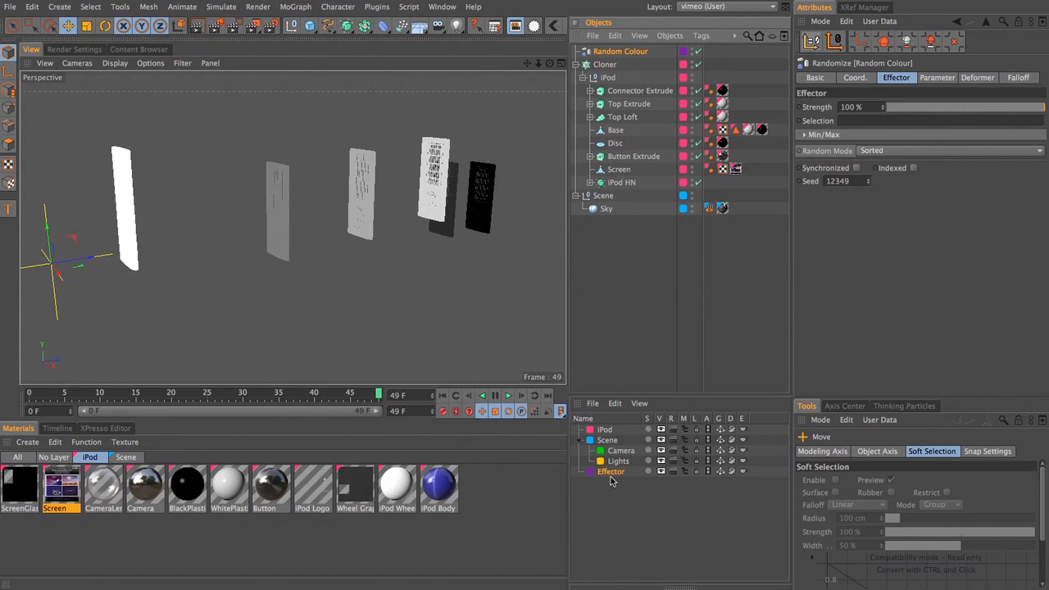
# Nest the Effector layer under the Scene layer and move the Random Colour effector to the end of the object hierarchy
pyautogui.click(612, 474)
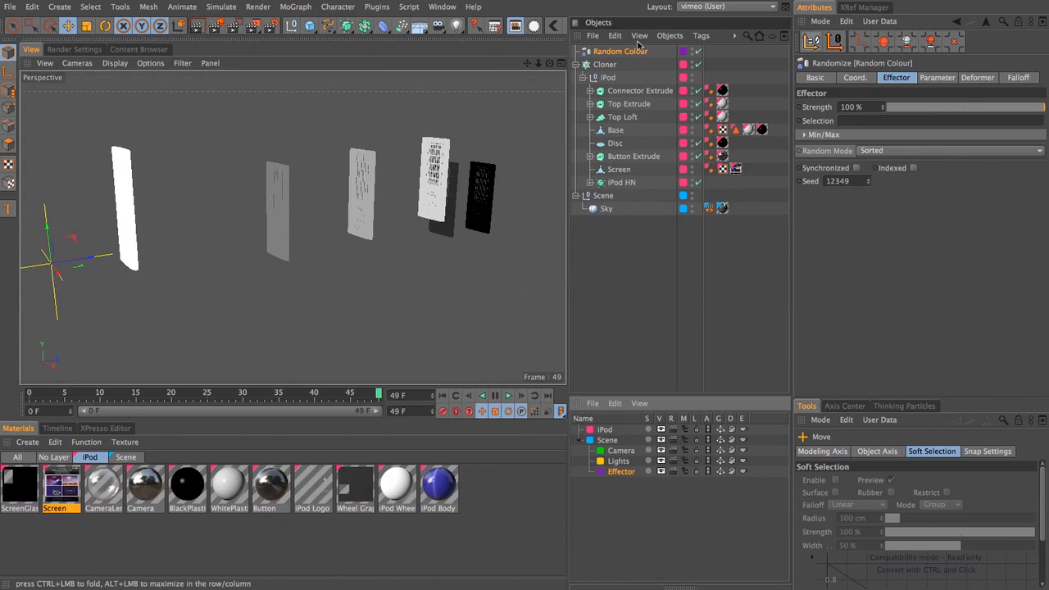
pyautogui.moveTo(638, 53); pyautogui.dragTo(652, 236)
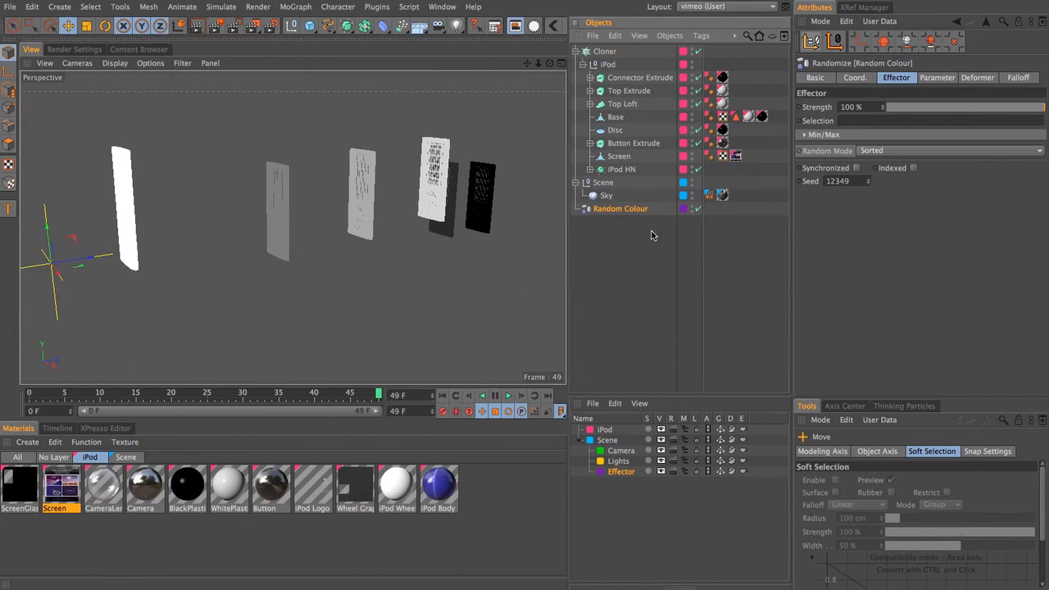
# Disable the position transform of the Random Colour effector so it only affects color
pyautogui.click(938, 78)
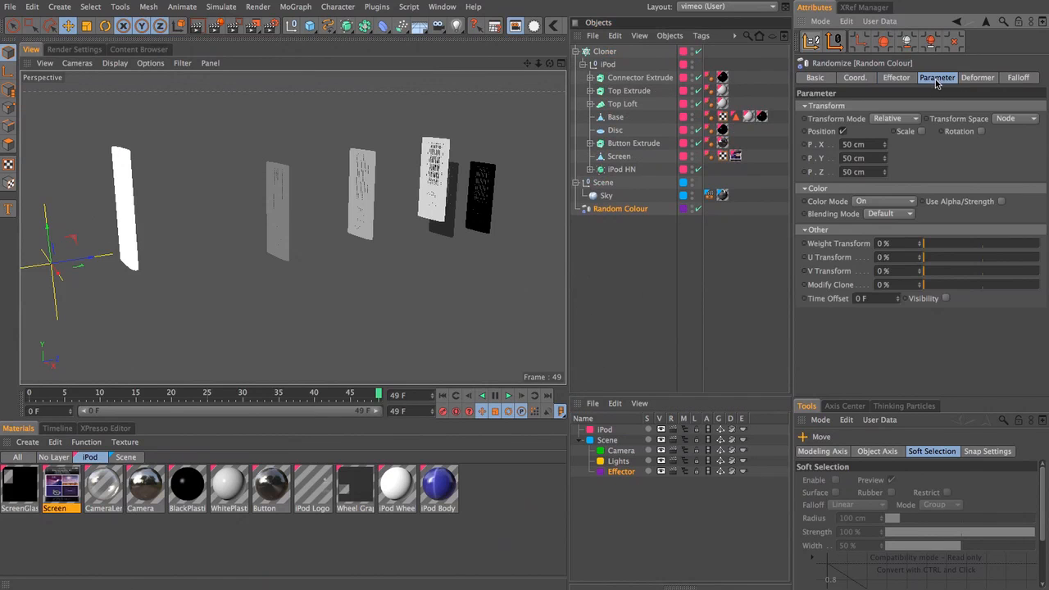
pyautogui.click(843, 131)
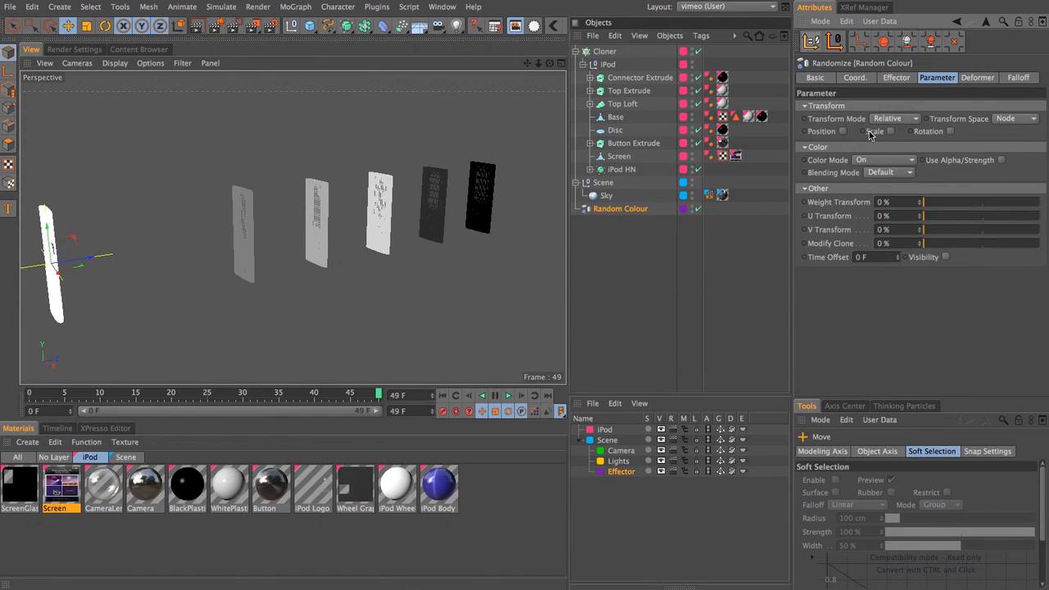
pyautogui.moveTo(550, 63); pyautogui.dragTo(492, 63)
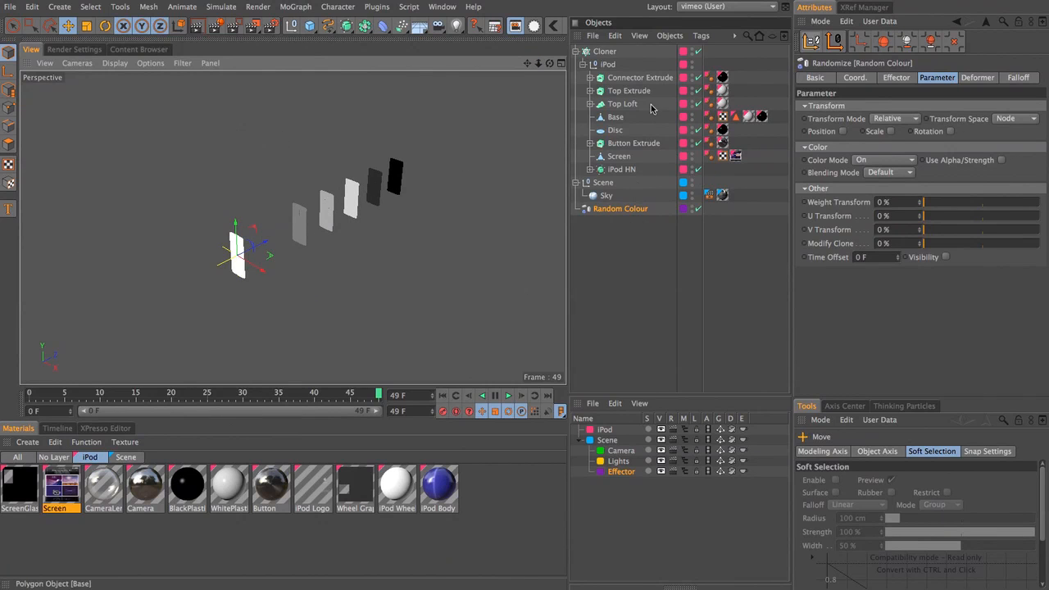
# Set the Random Colour effector's seed to 12355
pyautogui.click(898, 78)
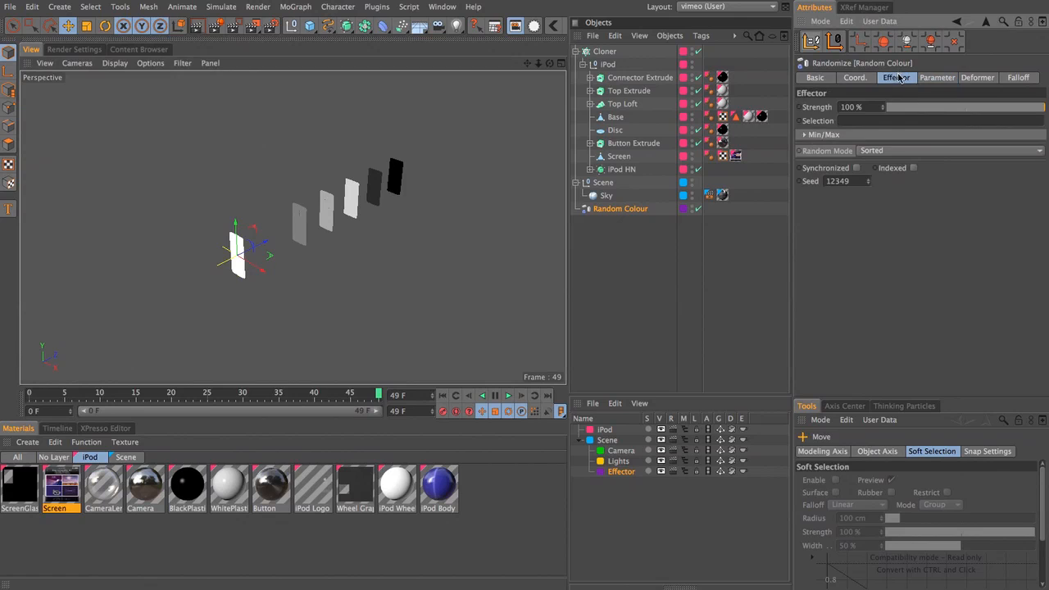
pyautogui.click(868, 180)
pyautogui.click(868, 181)
pyautogui.click(868, 180)
pyautogui.click(868, 180)
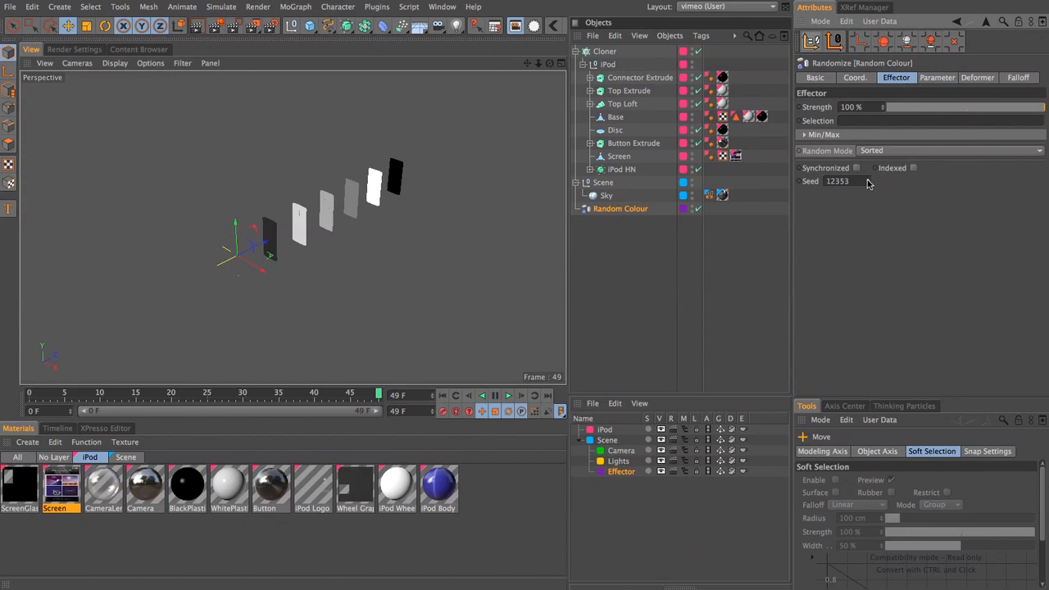
pyautogui.click(868, 181)
pyautogui.click(869, 180)
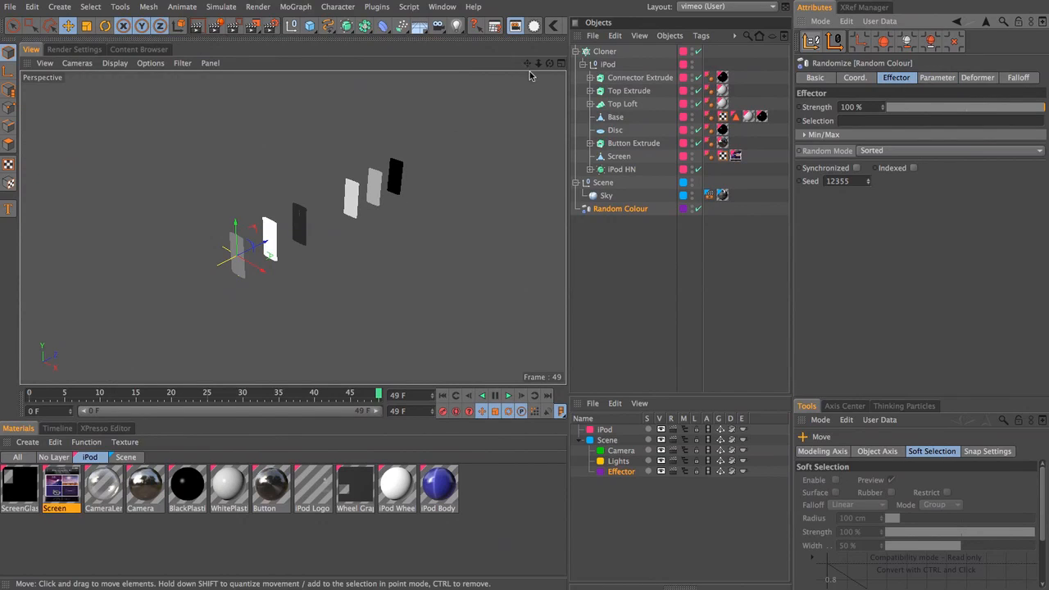
pyautogui.moveTo(538, 64); pyautogui.dragTo(311, 228)
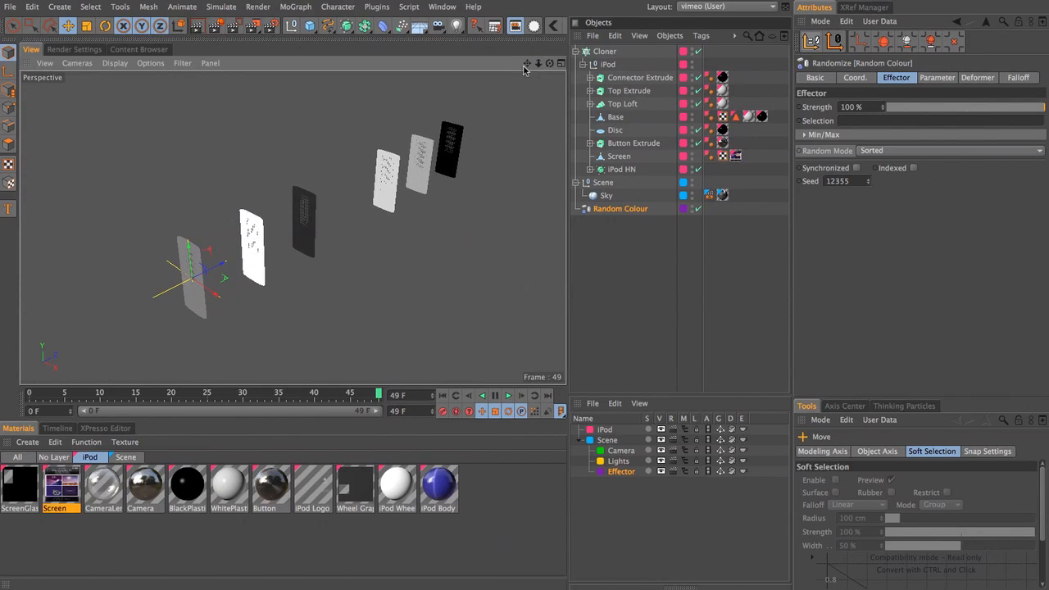
pyautogui.moveTo(528, 63); pyautogui.dragTo(462, 104)
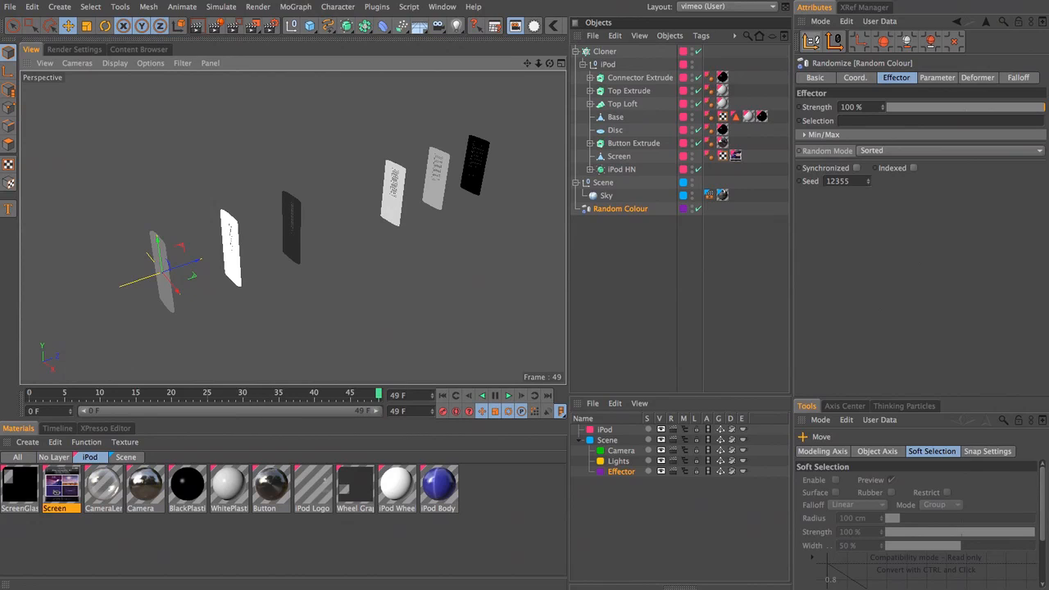
# Collapse the Cloner and draw a two-point horizontal linear spline in the Right view, running through the clones and past both ends at about Y 2 cm
pyautogui.click(576, 51)
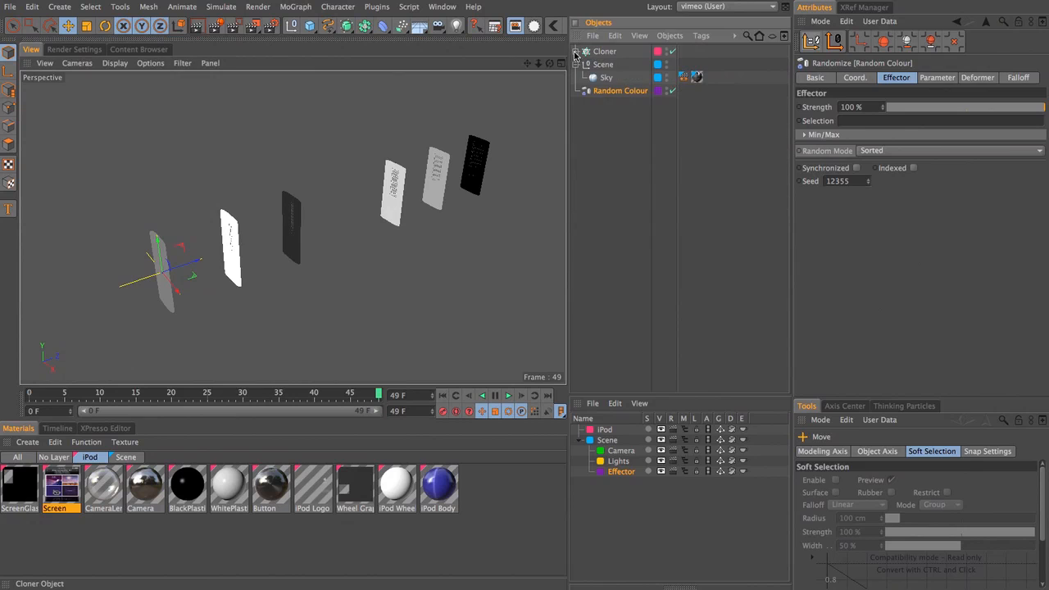
pyautogui.click(637, 176)
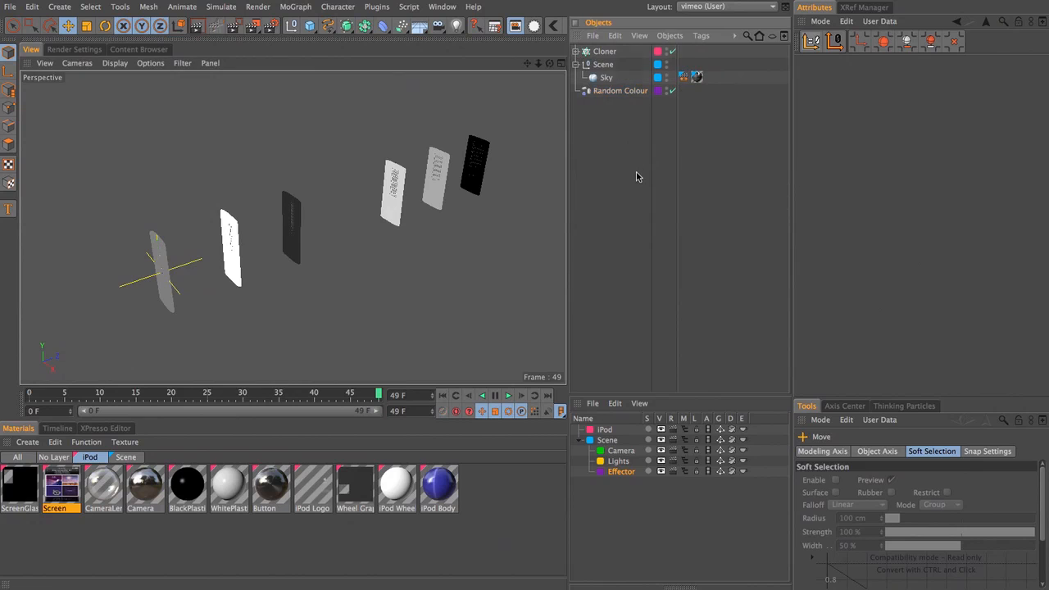
pyautogui.click(327, 26)
pyautogui.click(509, 69)
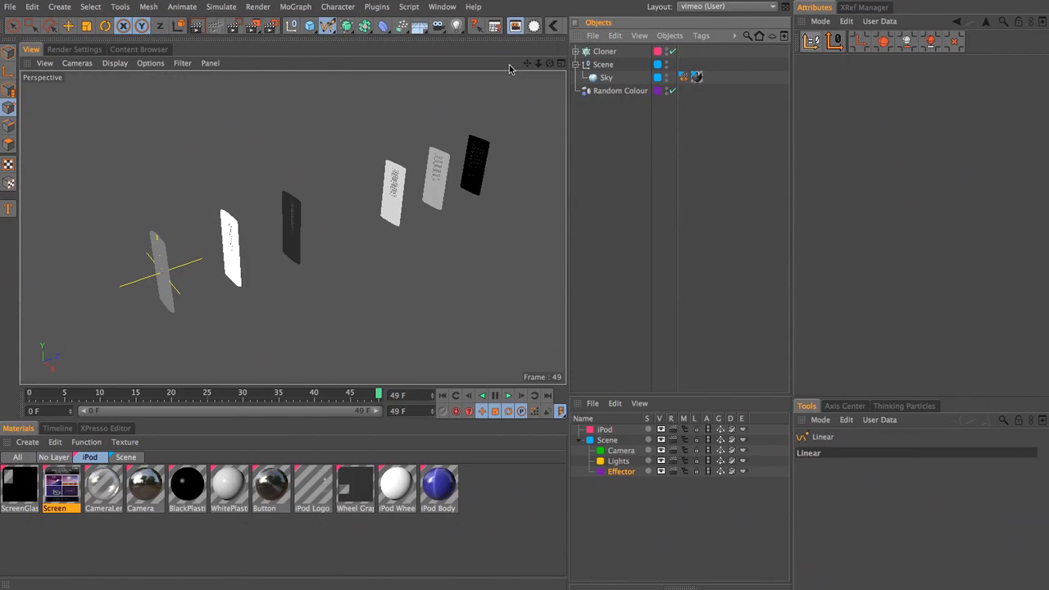
pyautogui.press('F3')
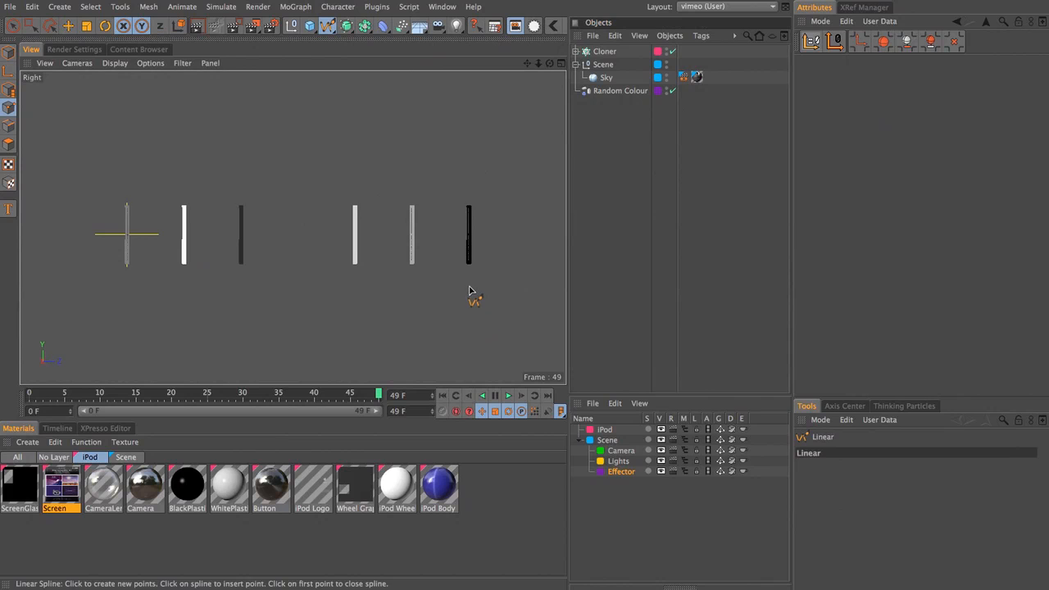
pyautogui.scroll(-3, 469, 288)
pyautogui.click(532, 270)
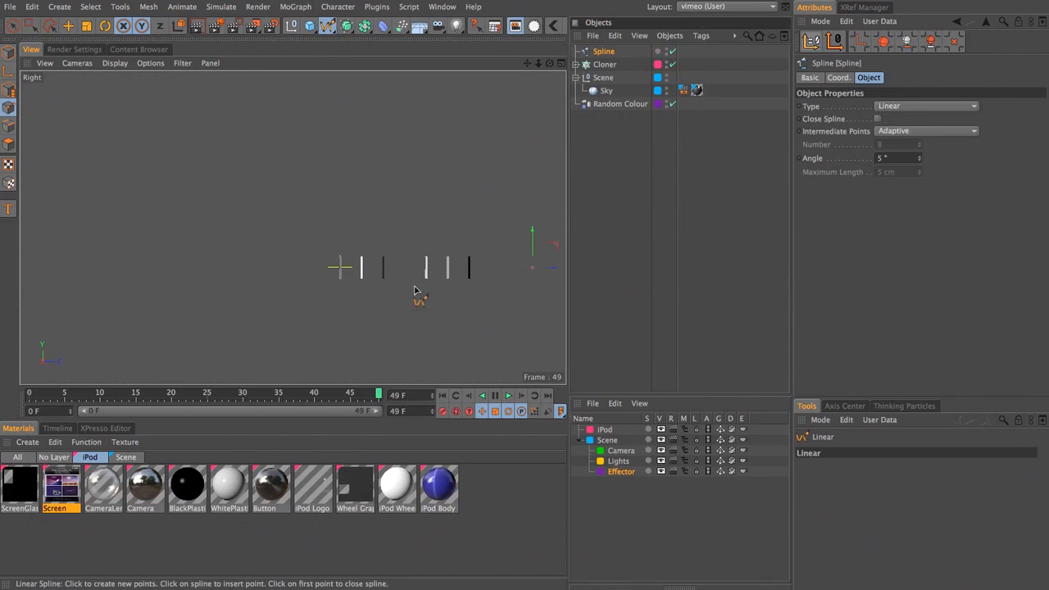
pyautogui.click(112, 269)
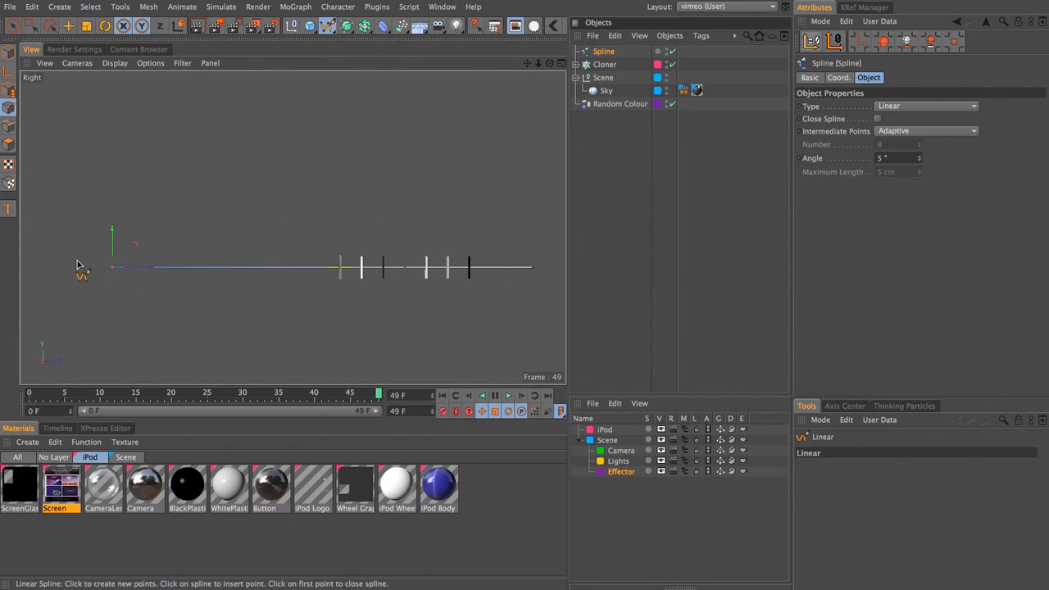
# Reveal the coordinates and place the spline's selected negative-Z end point at Y 0 cm and Z -5000 cm
pyautogui.click(693, 582)
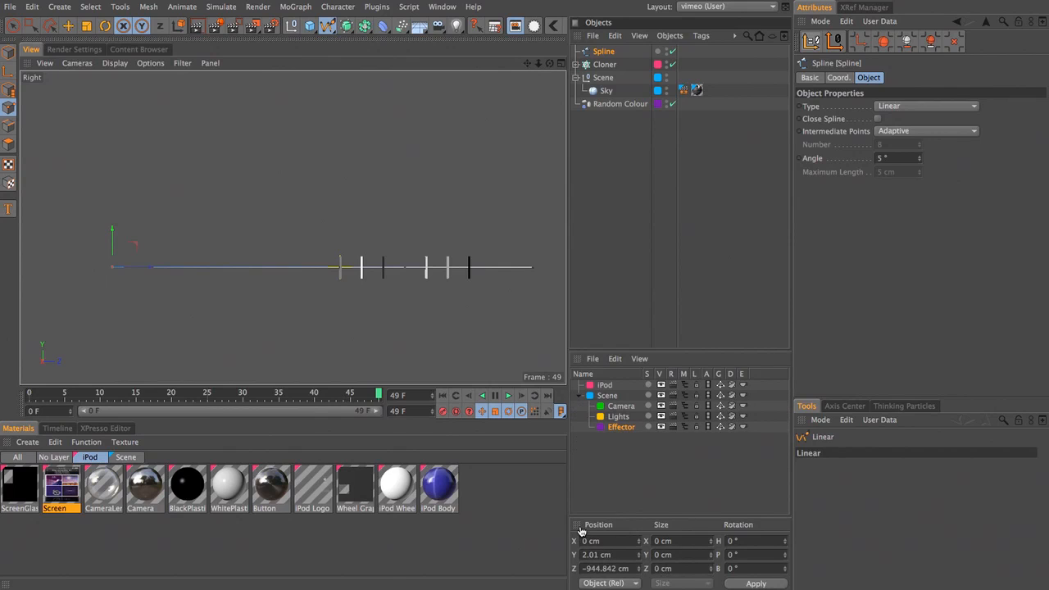
pyautogui.doubleClick(619, 554)
pyautogui.write('0')
pyautogui.press('Tab')
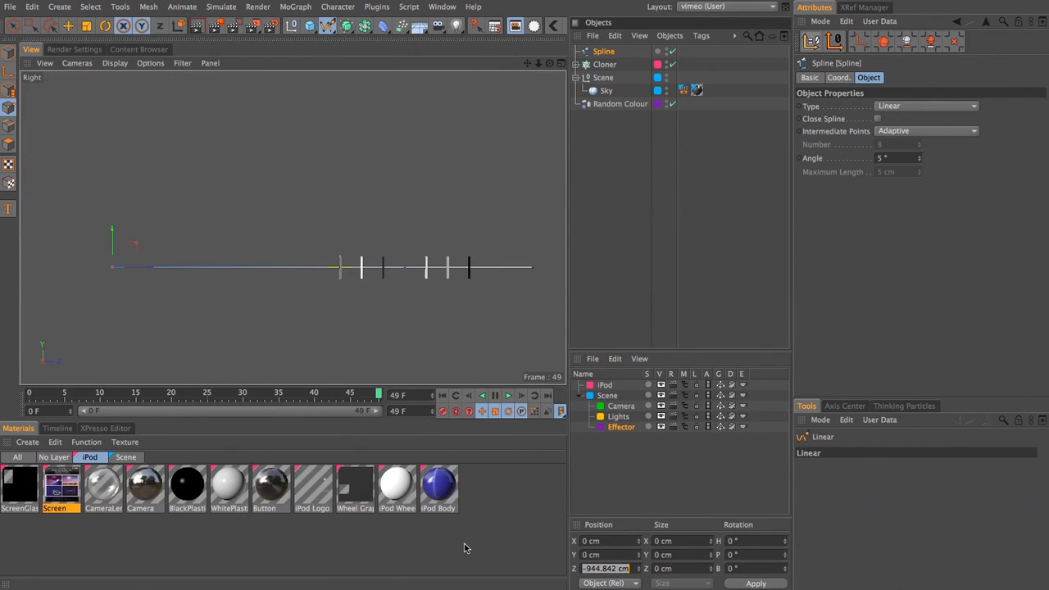
pyautogui.write('-5000')
pyautogui.press('Return')
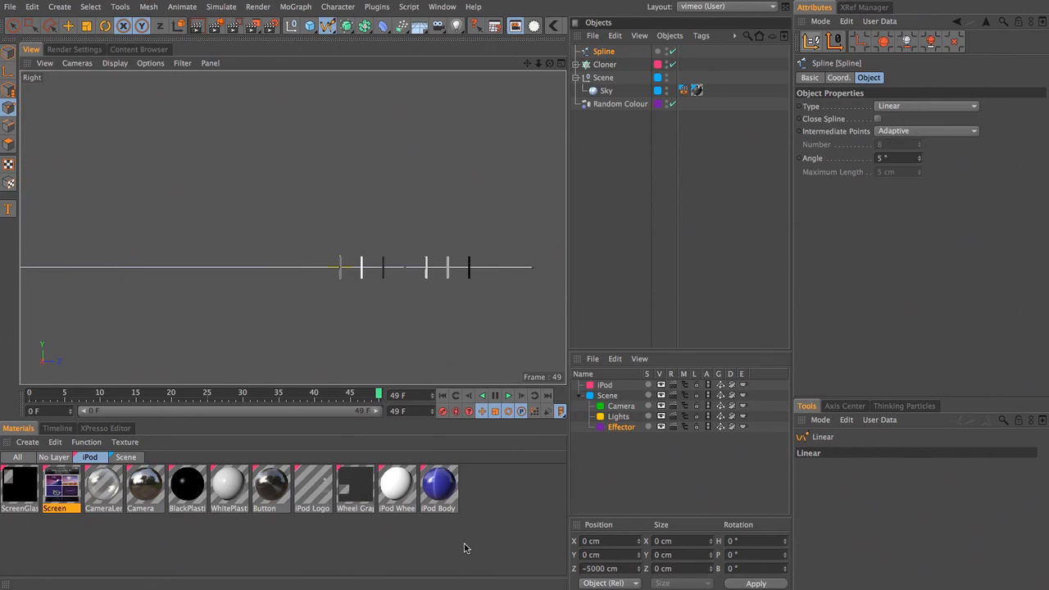
# Invert the point selection, place the spline's other end point at Y 0 cm and Z 5000 cm, and return to the Perspective view
pyautogui.press('u')
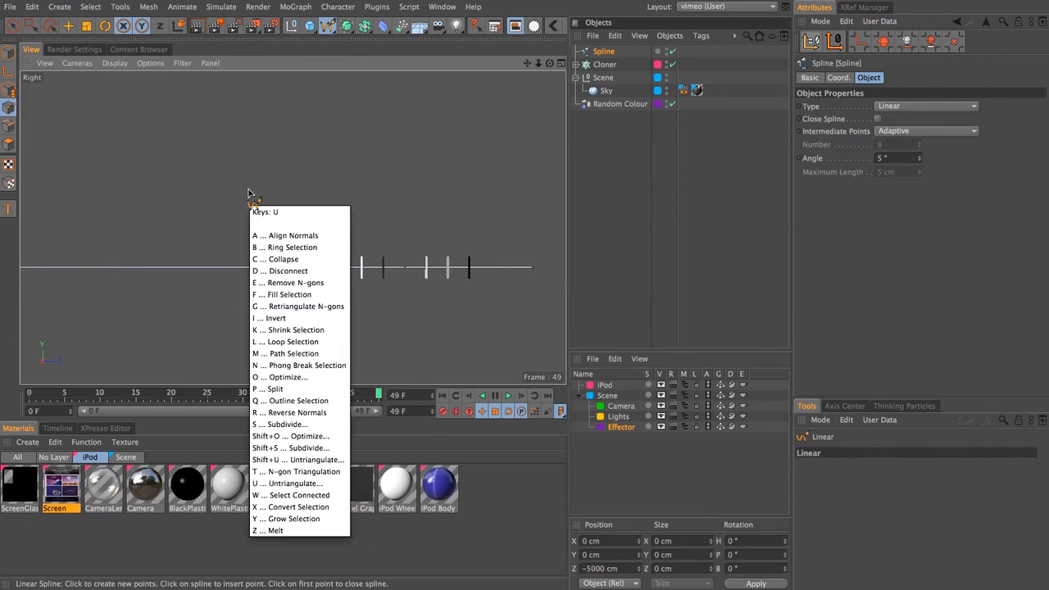
pyautogui.press('i')
pyautogui.press('e')
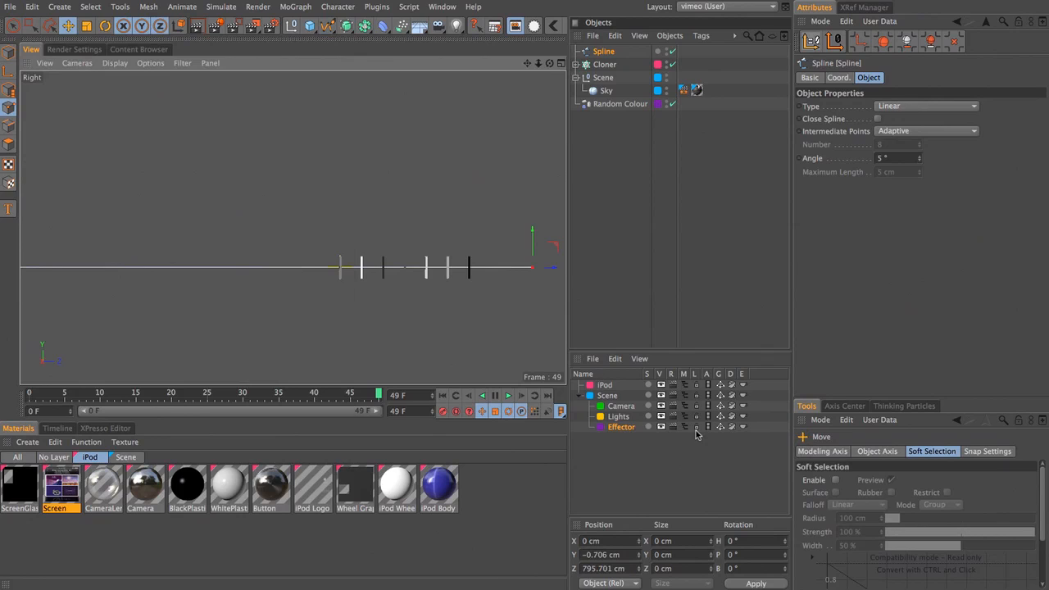
pyautogui.click(630, 555)
pyautogui.write('0')
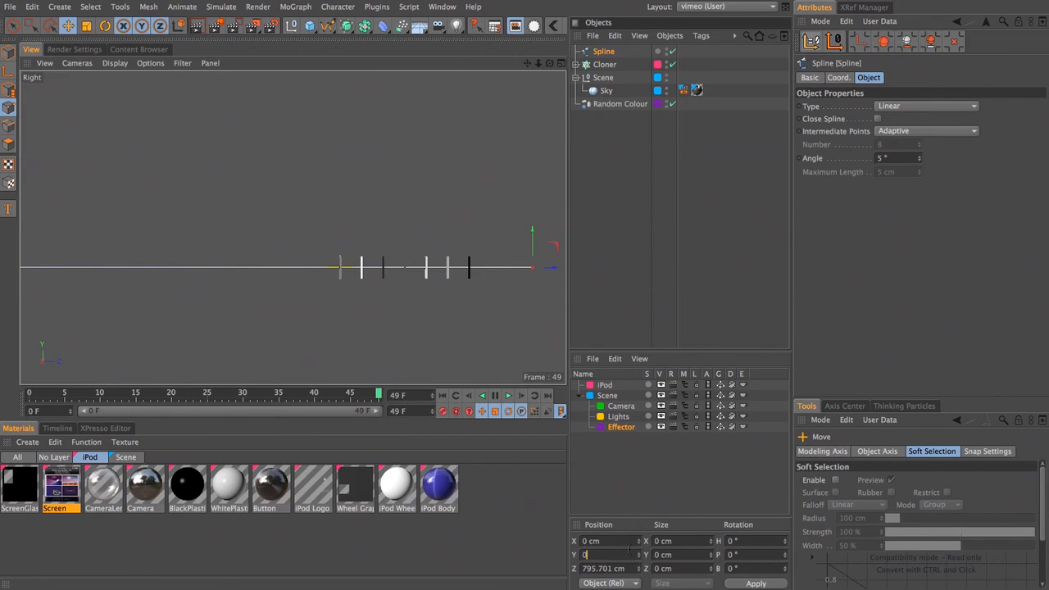
pyautogui.press('Tab')
pyautogui.write('5000')
pyautogui.press('Return')
pyautogui.press('F1')
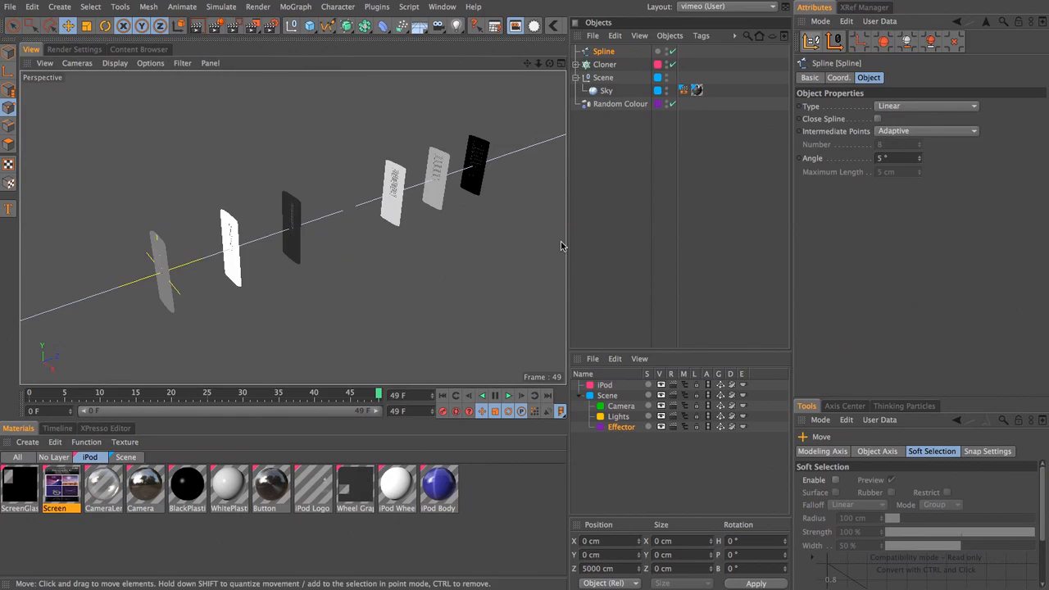
# Rename the spline as Spline iPods and assign it to the Scene layer
pyautogui.press('h')
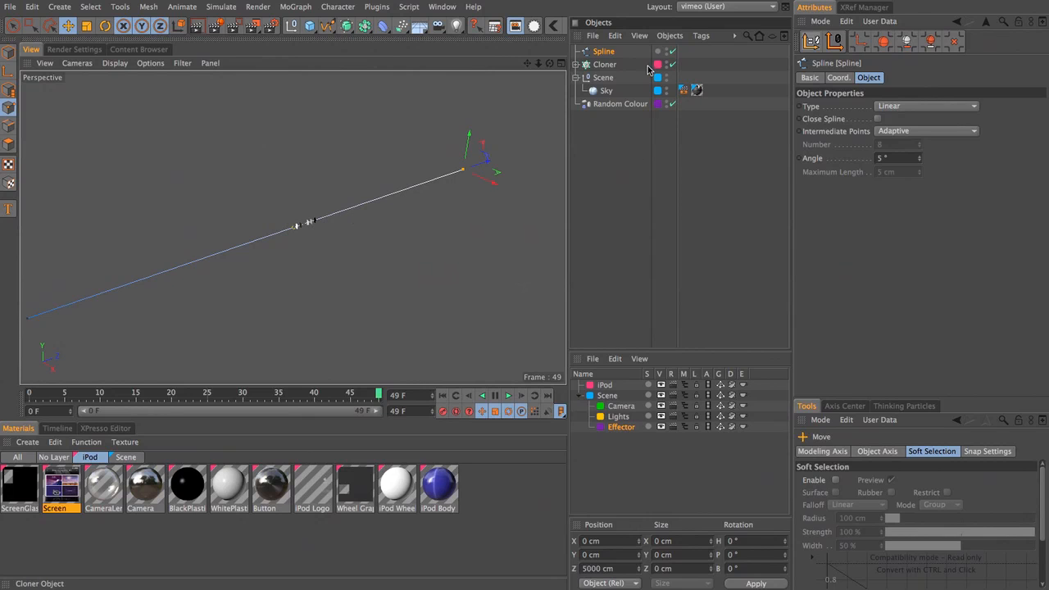
pyautogui.click(609, 66)
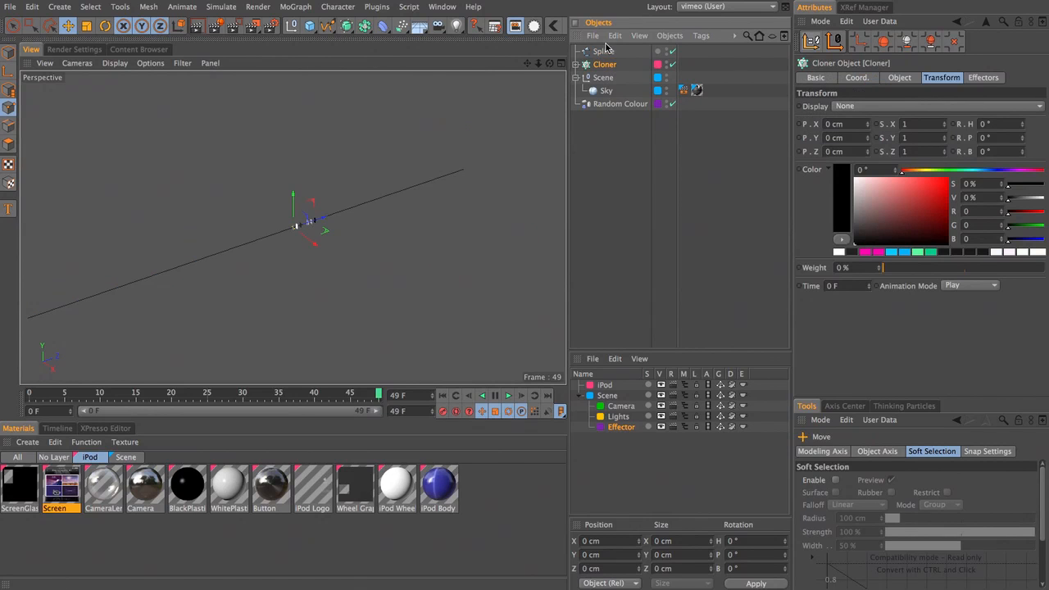
pyautogui.doubleClick(603, 51)
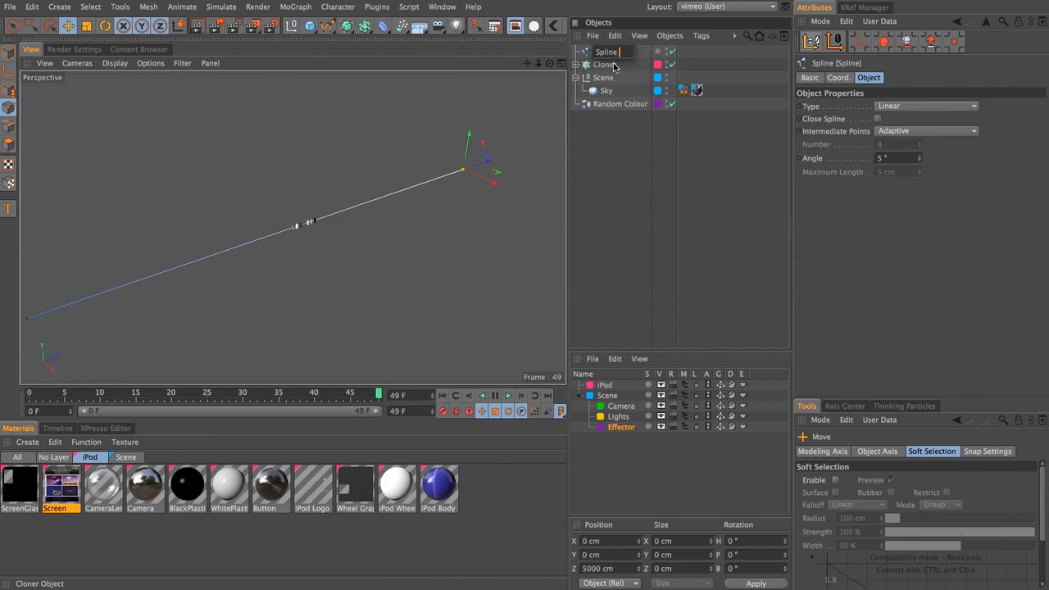
pyautogui.write('iPods')
pyautogui.press('Return')
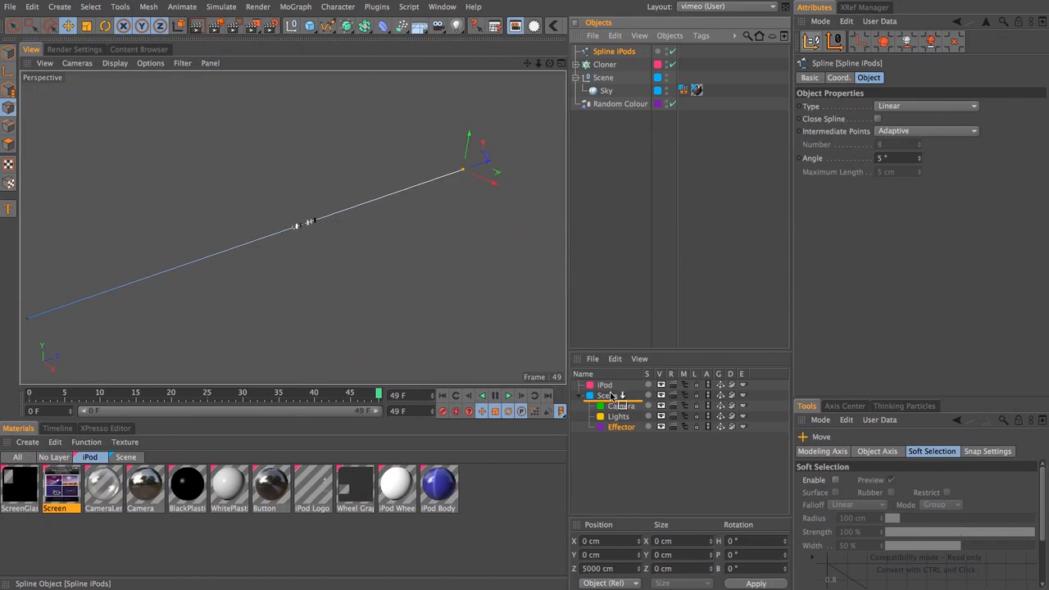
# Switch the Cloner's mode to Object and use Spline iPods as its source object
pyautogui.click(605, 64)
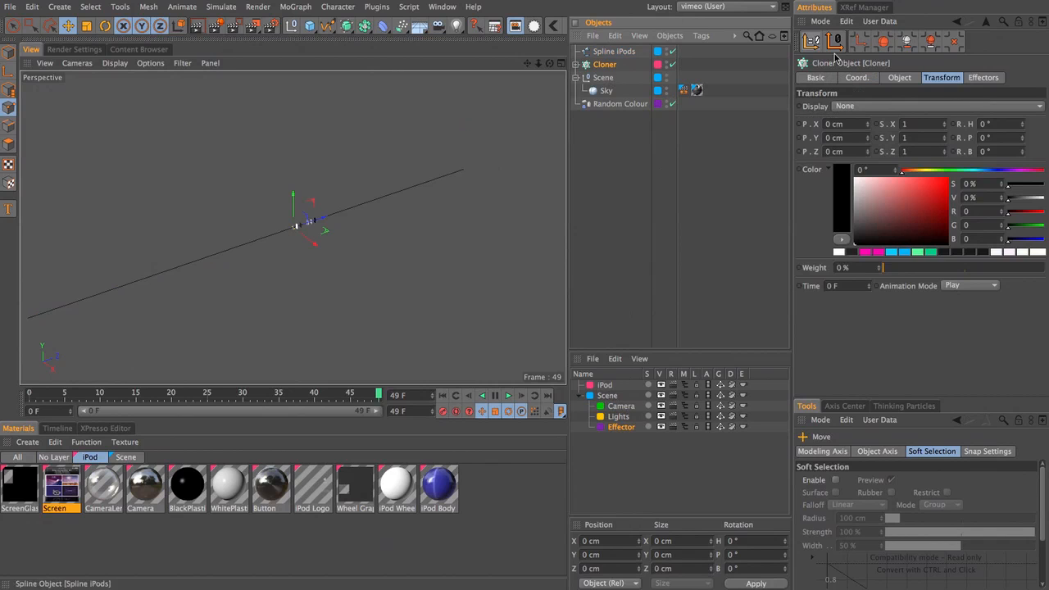
pyautogui.click(900, 77)
pyautogui.click(887, 106)
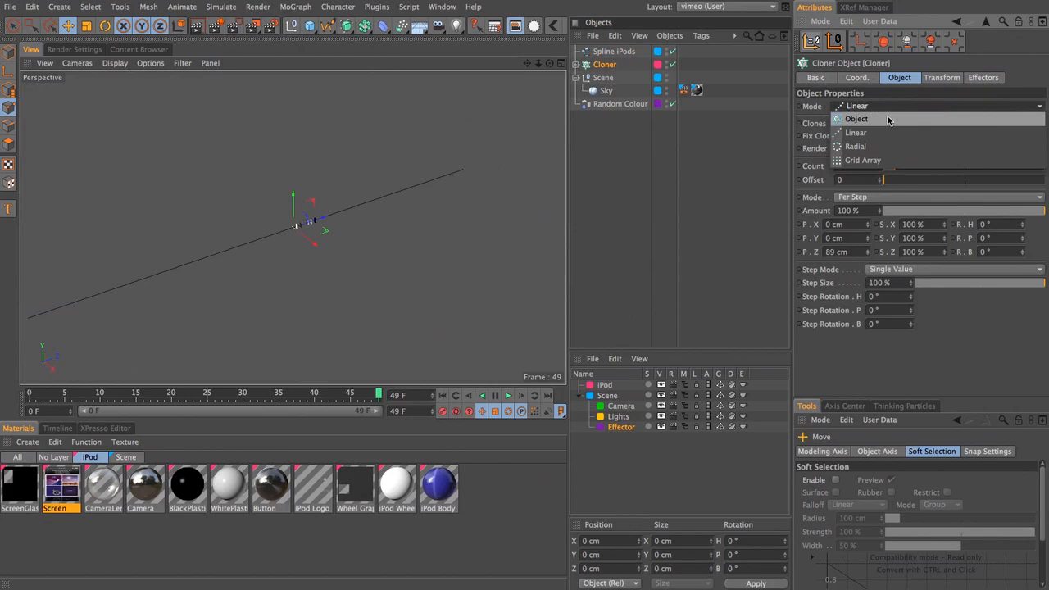
pyautogui.click(887, 117)
pyautogui.moveTo(617, 52); pyautogui.dragTo(930, 170)
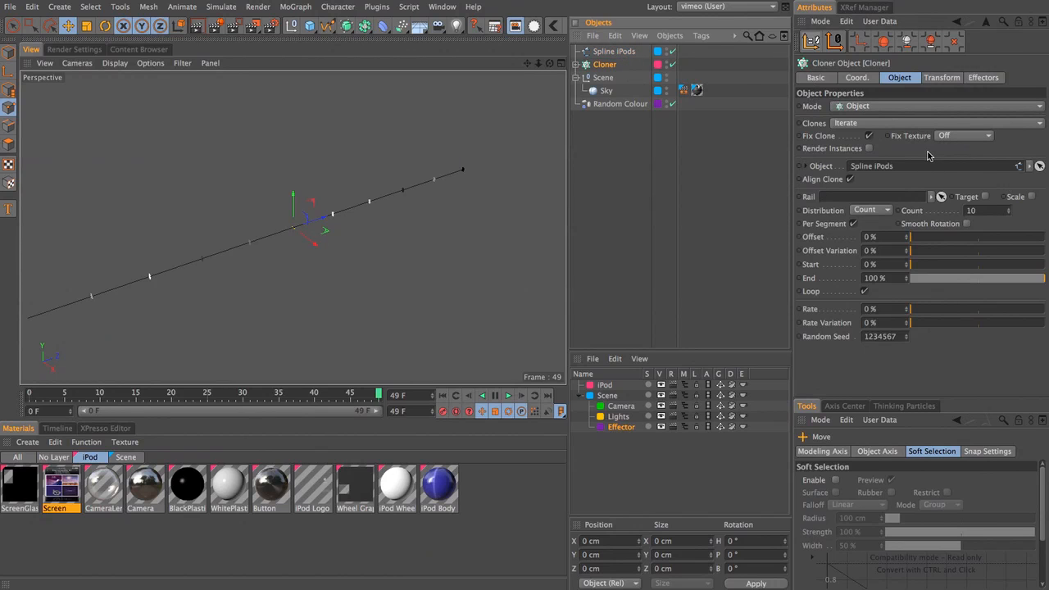
# Set the Cloner's count to 200 and its distribution along the spline to Even
pyautogui.click(971, 210)
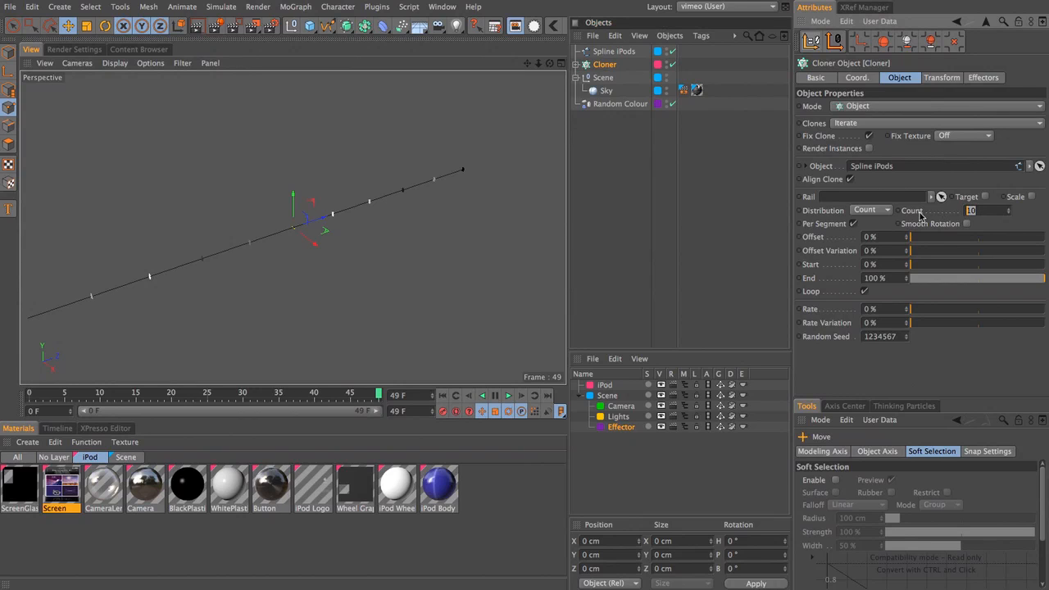
pyautogui.write('200')
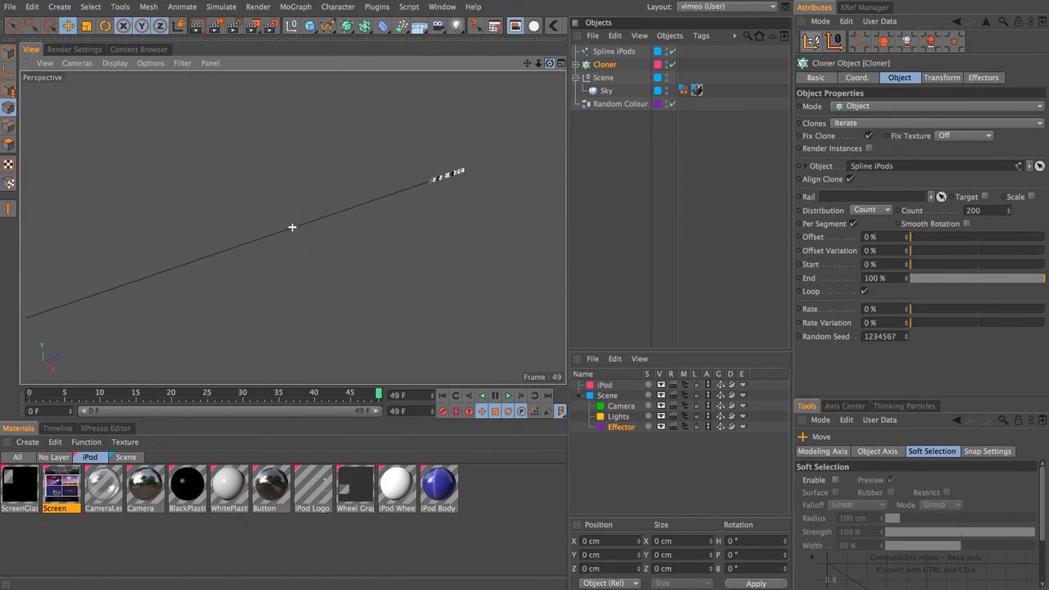
pyautogui.moveTo(527, 64)
pyautogui.mouseDown()
pyautogui.moveTo(598, 41)
pyautogui.moveTo(529, 68)
pyautogui.mouseUp()
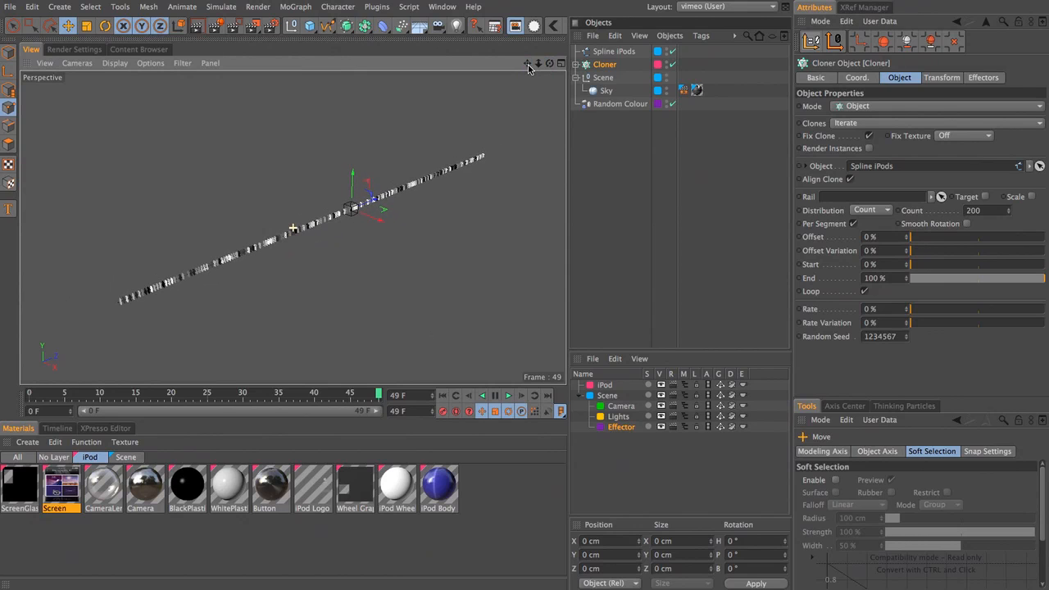
pyautogui.click(871, 210)
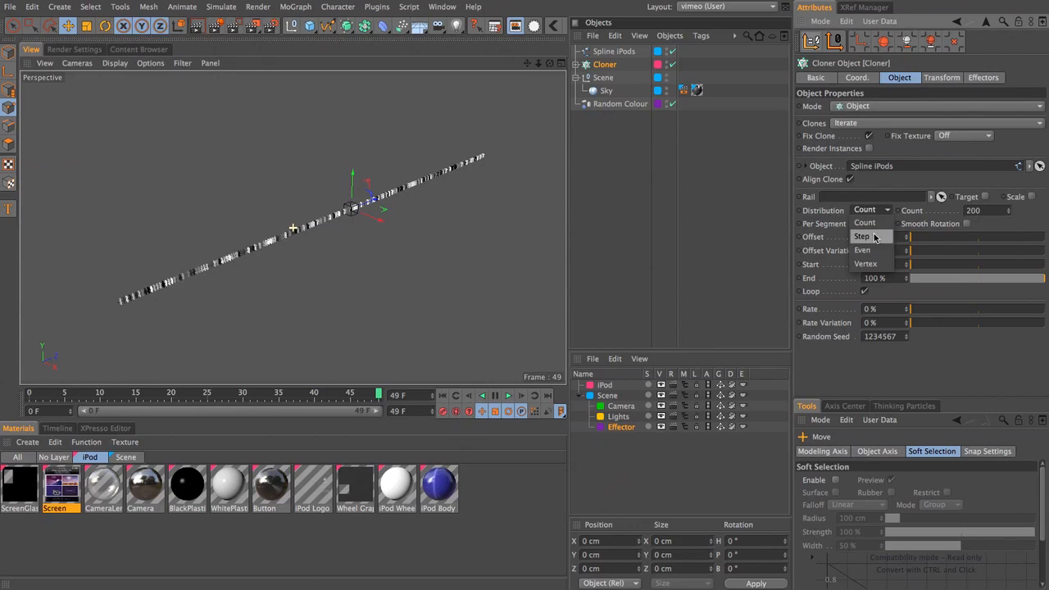
pyautogui.click(865, 250)
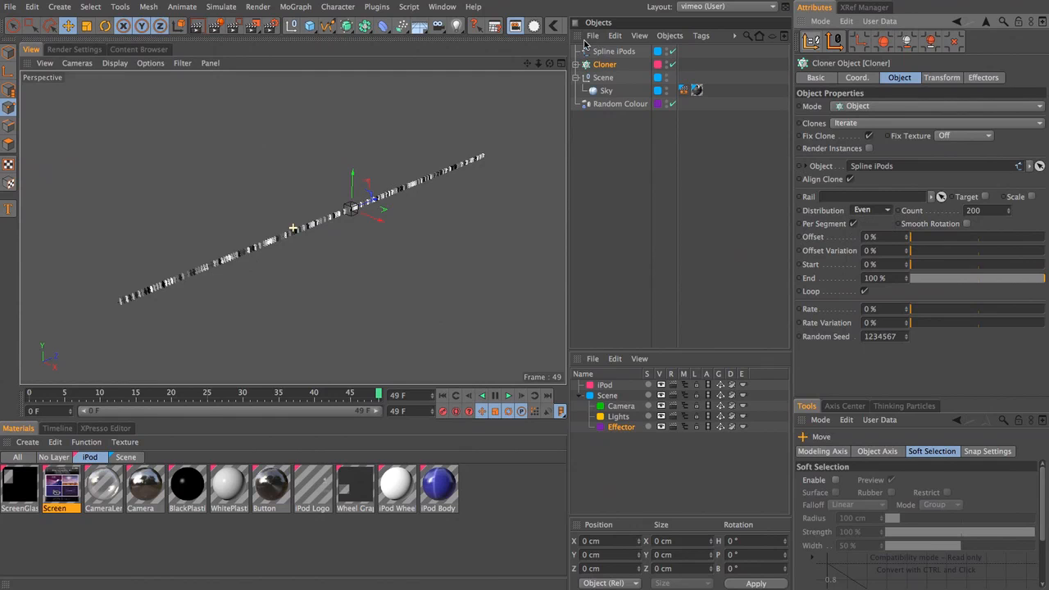
# Set the Perspective view's display to Quick Shading and take a closer look at the row of clones
pyautogui.click(116, 64)
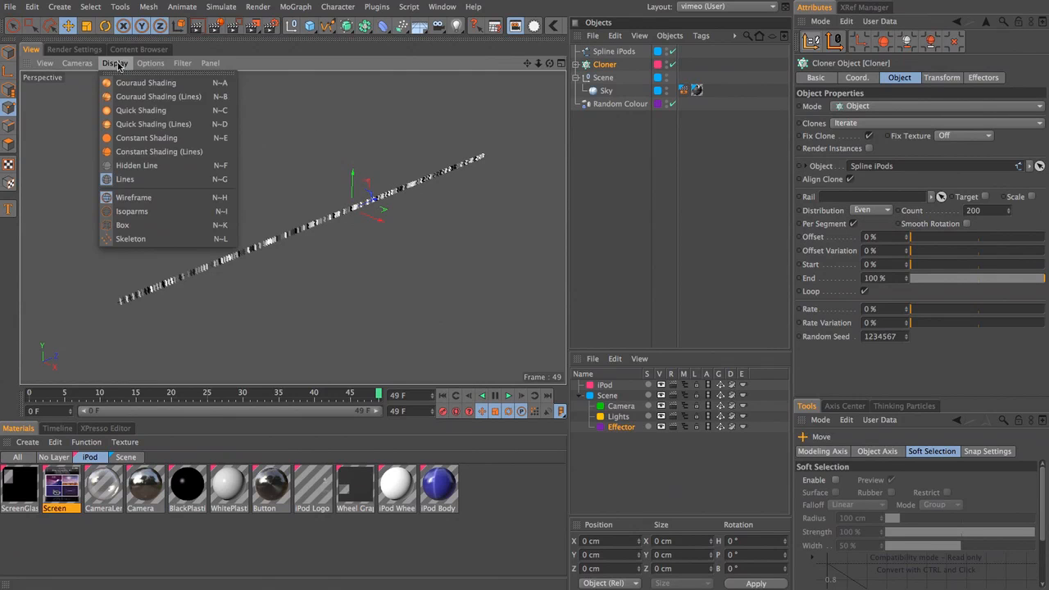
pyautogui.click(122, 113)
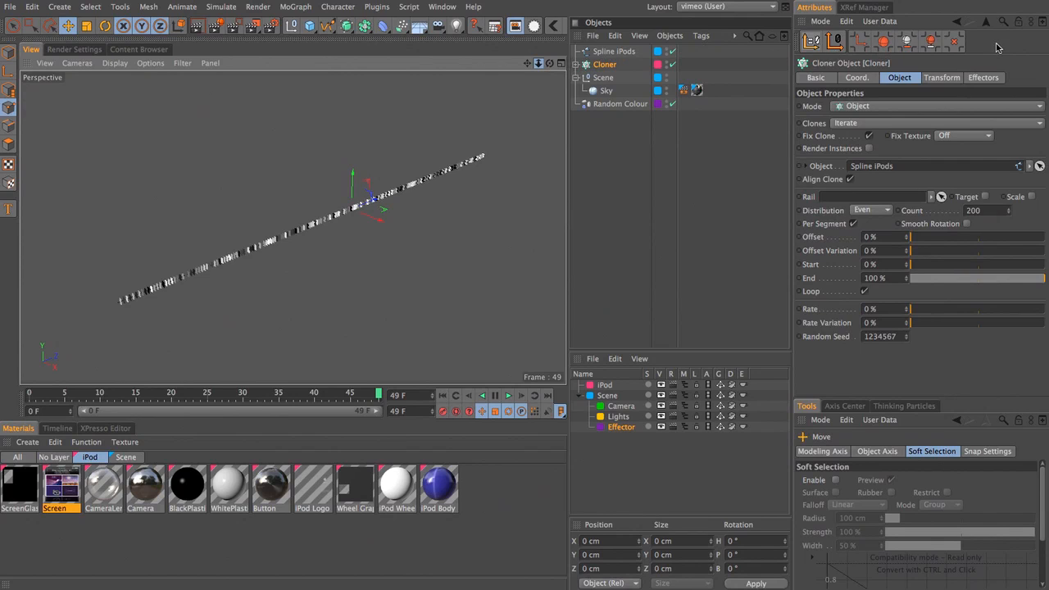
pyautogui.scroll(10, 293, 227)
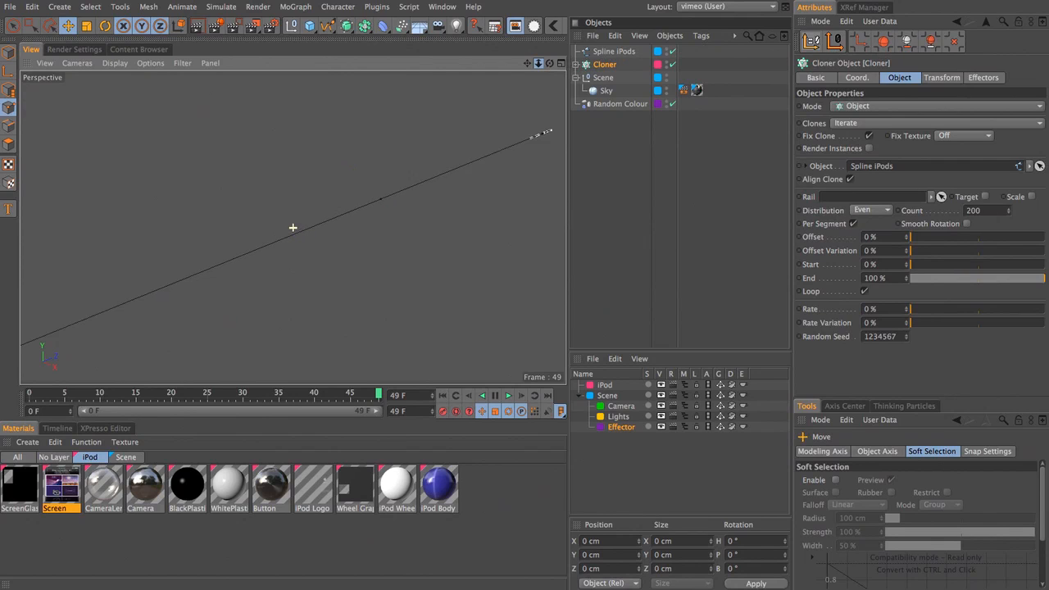
pyautogui.moveTo(527, 65); pyautogui.dragTo(525, 68)
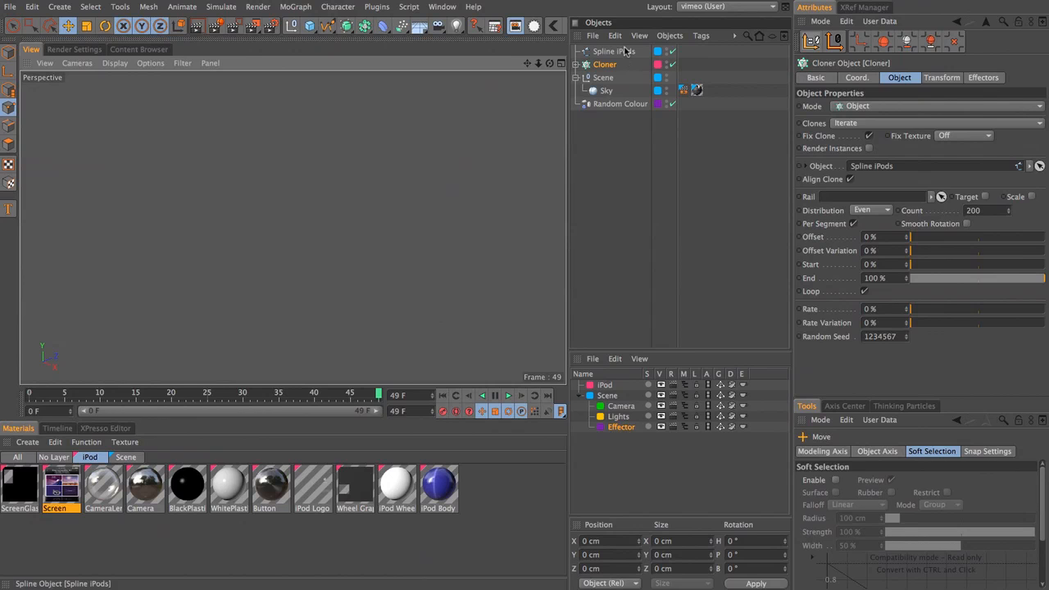
# Add a Display tag to the iPod null inside the Cloner and enable its level of detail at 0%
pyautogui.click(586, 65)
pyautogui.click(606, 77)
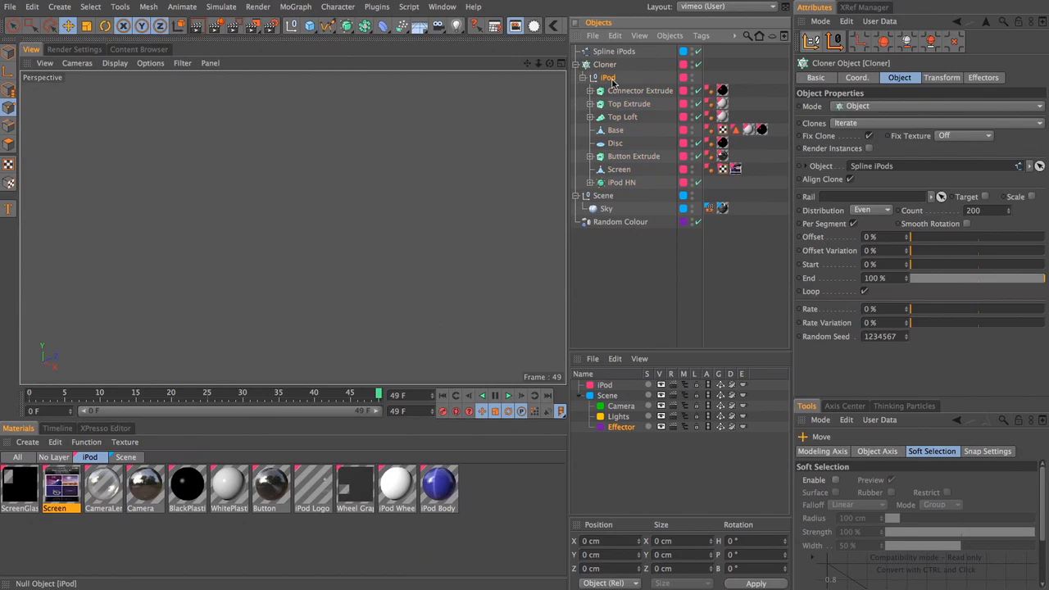
pyautogui.click(701, 35)
pyautogui.moveTo(733, 59)
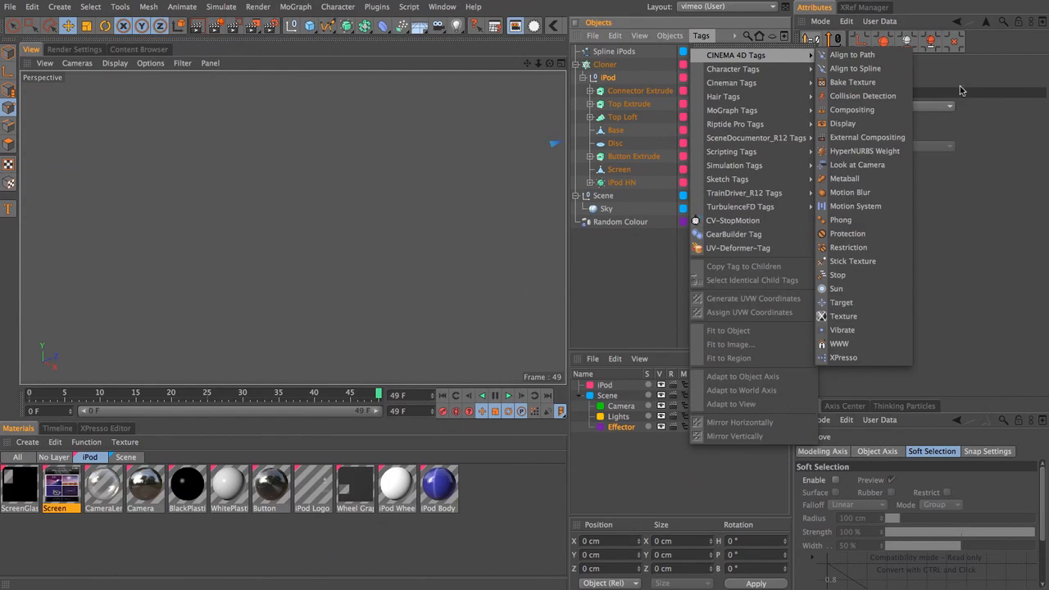
pyautogui.click(876, 124)
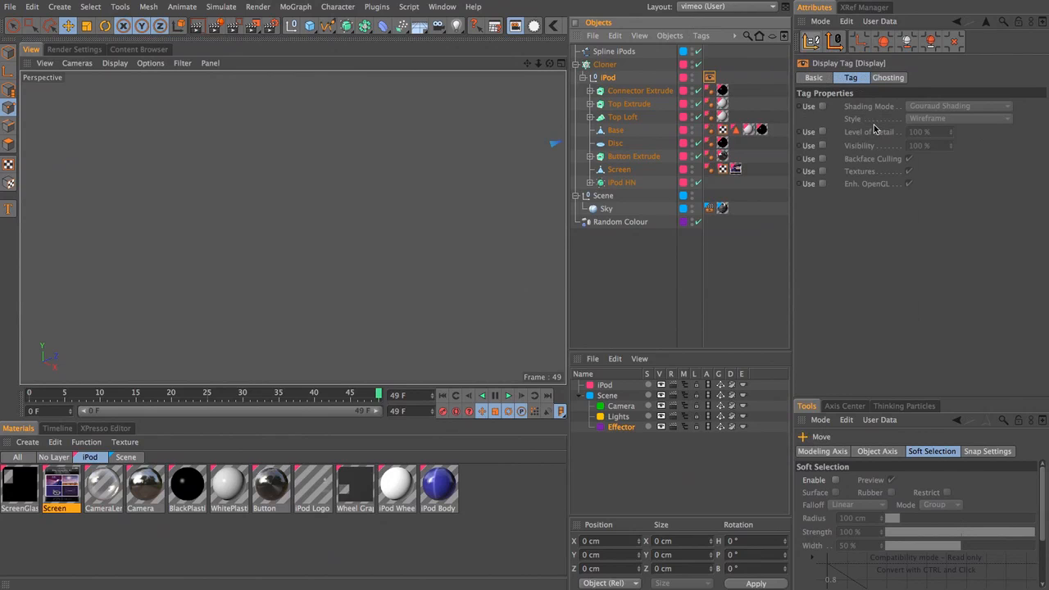
pyautogui.click(822, 132)
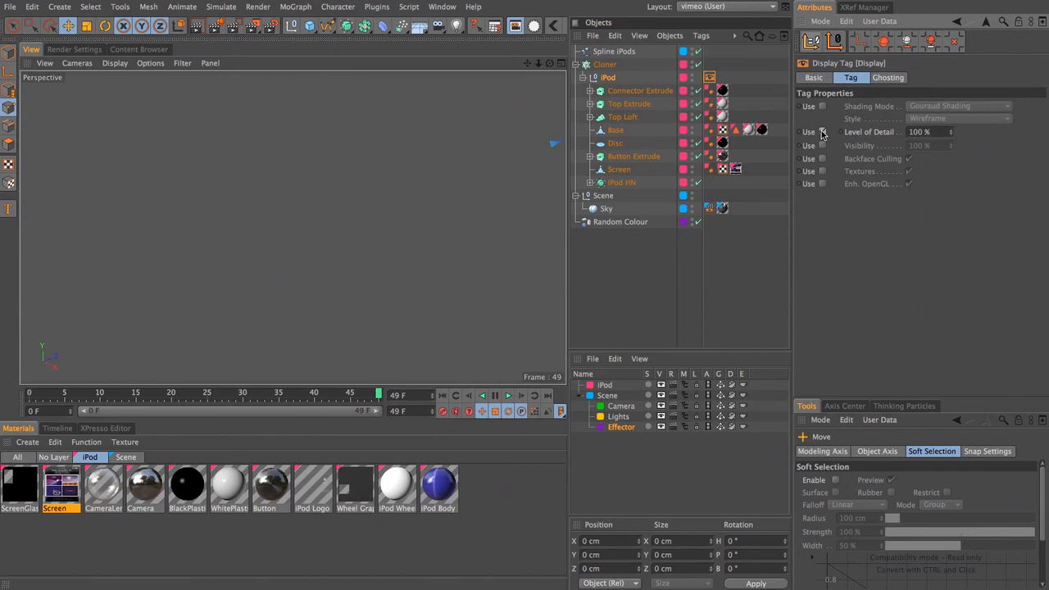
pyautogui.moveTo(936, 132); pyautogui.dragTo(854, 119)
pyautogui.write('0')
pyautogui.press('Return')
# Disable the Cloner and compare the iPod's top edge with the tag's level of detail override on and off
pyautogui.click(699, 66)
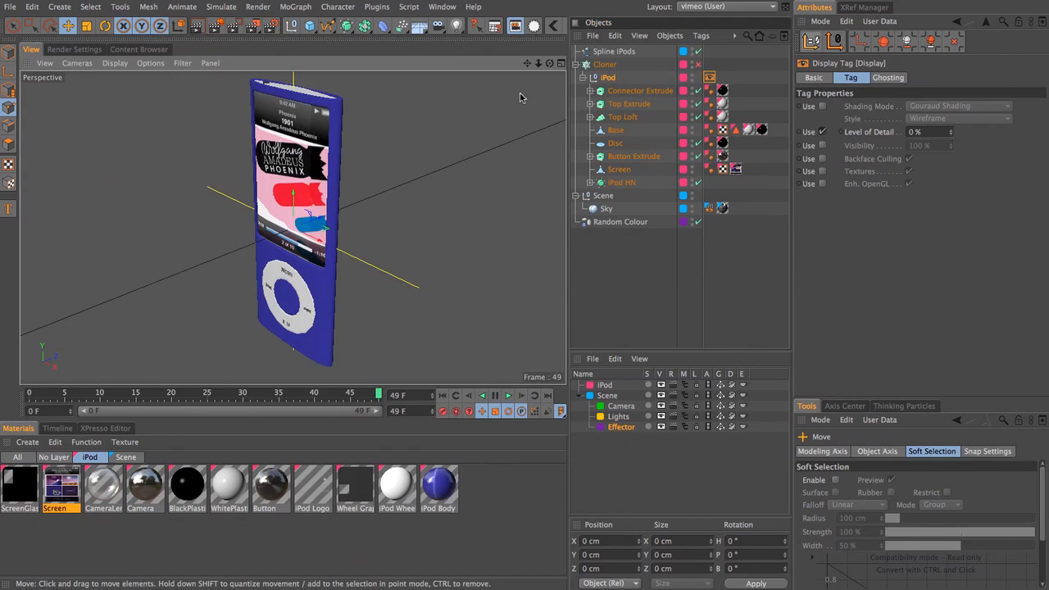
pyautogui.moveTo(550, 64); pyautogui.dragTo(537, 172)
pyautogui.scroll(5, 271, 201)
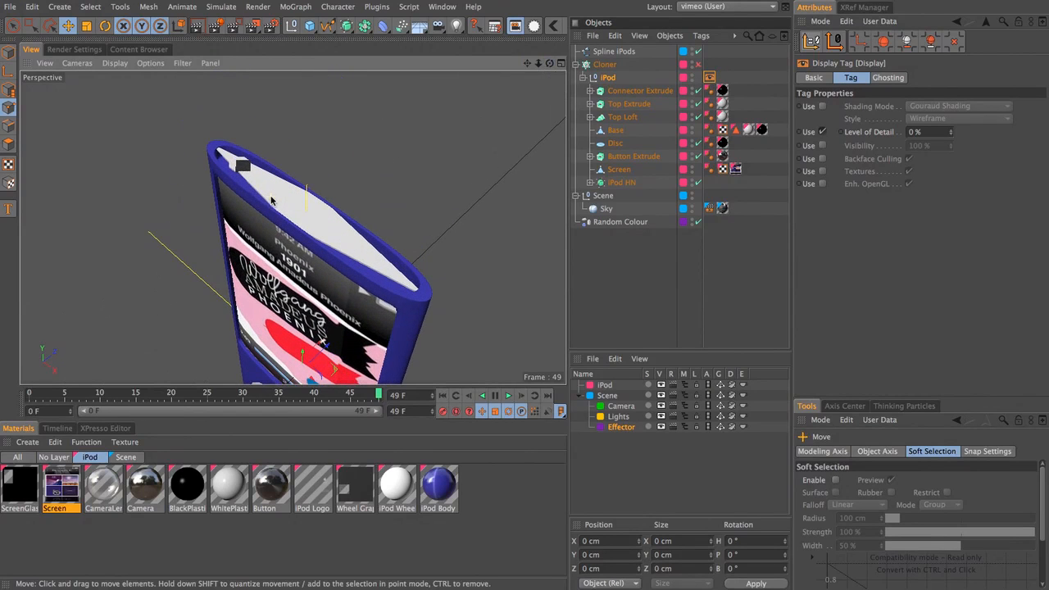
pyautogui.moveTo(550, 65); pyautogui.dragTo(508, 78)
pyautogui.click(822, 131)
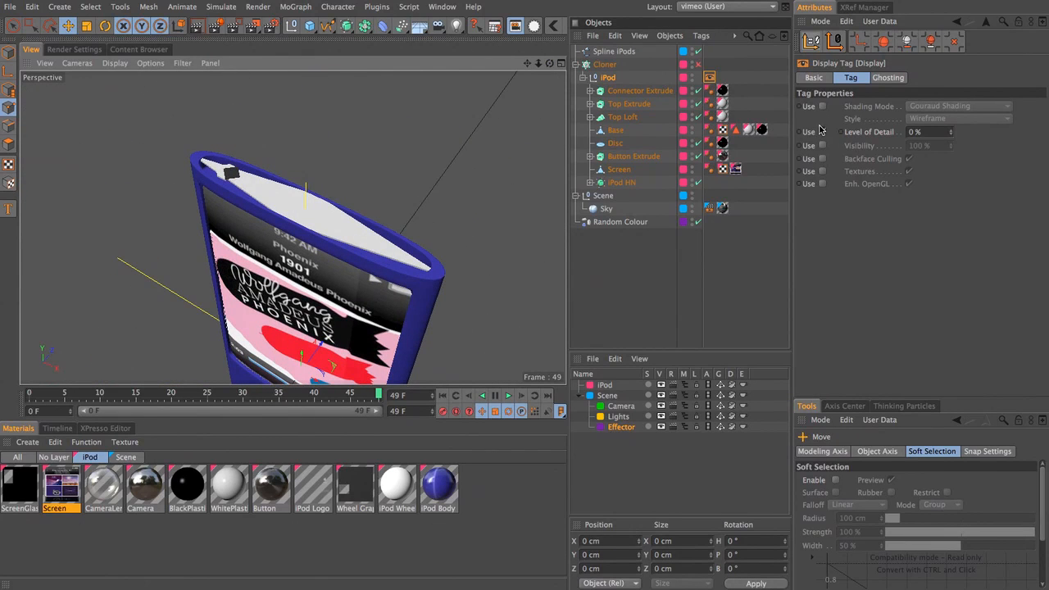
pyautogui.click(822, 131)
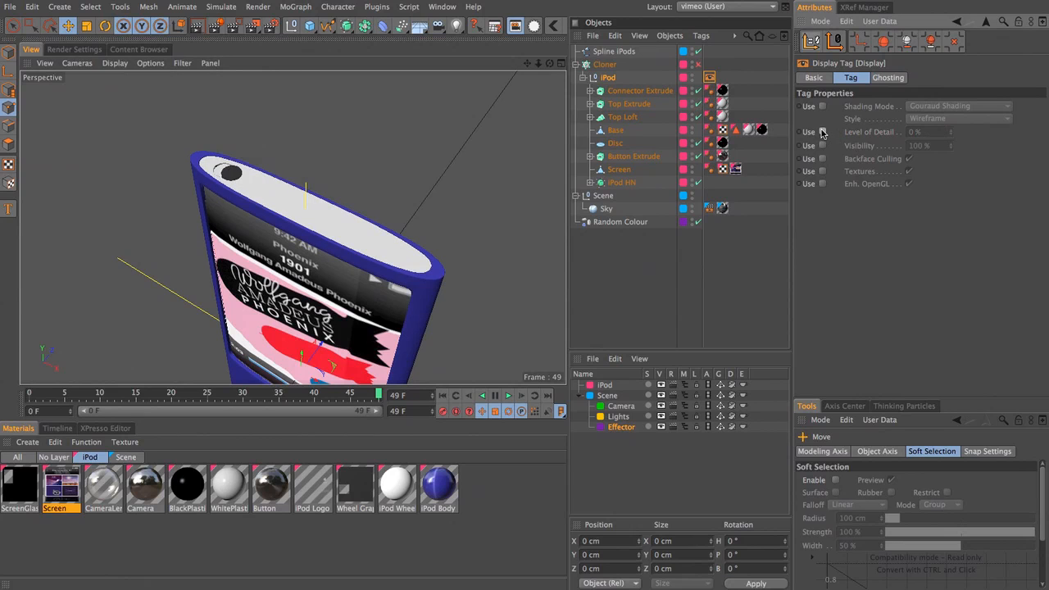
pyautogui.click(822, 133)
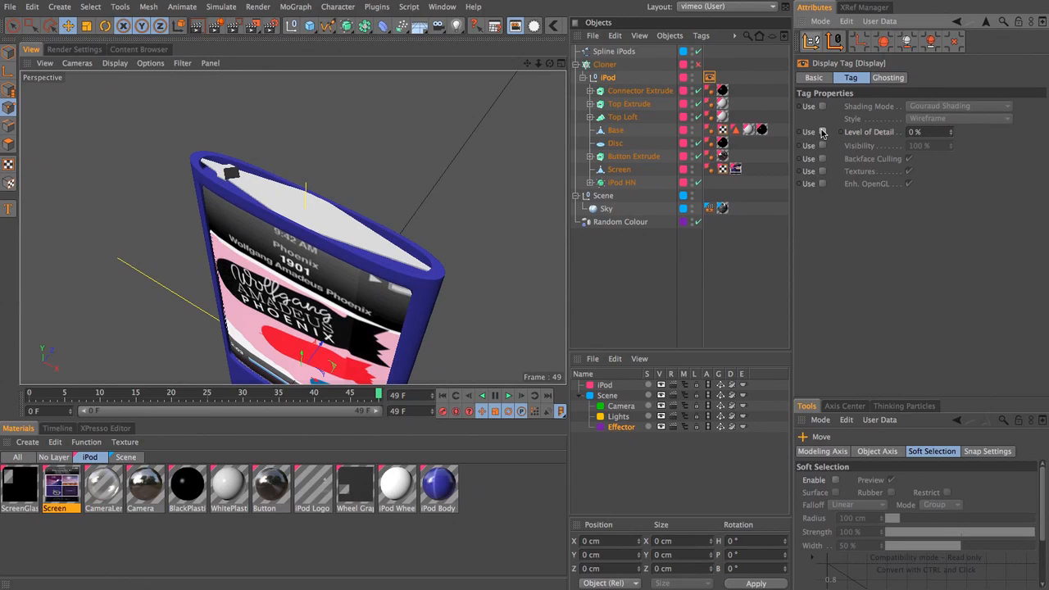
pyautogui.click(822, 132)
pyautogui.moveTo(538, 64)
pyautogui.mouseDown()
pyautogui.moveTo(528, 58)
pyautogui.moveTo(537, 32)
pyautogui.moveTo(565, 86)
pyautogui.moveTo(554, 69)
pyautogui.moveTo(544, 92)
pyautogui.moveTo(586, 62)
pyautogui.moveTo(528, 37)
pyautogui.moveTo(507, 65)
pyautogui.moveTo(537, 64)
pyautogui.mouseUp()
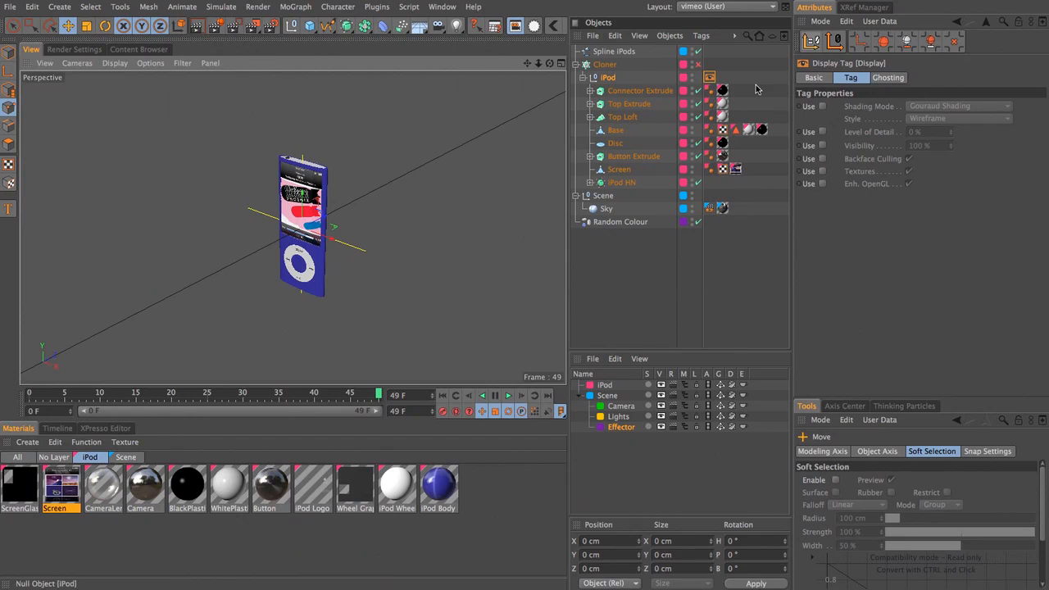
# Enable the Display tag's level of detail override again, then re-enable and select the Cloner
pyautogui.click(822, 132)
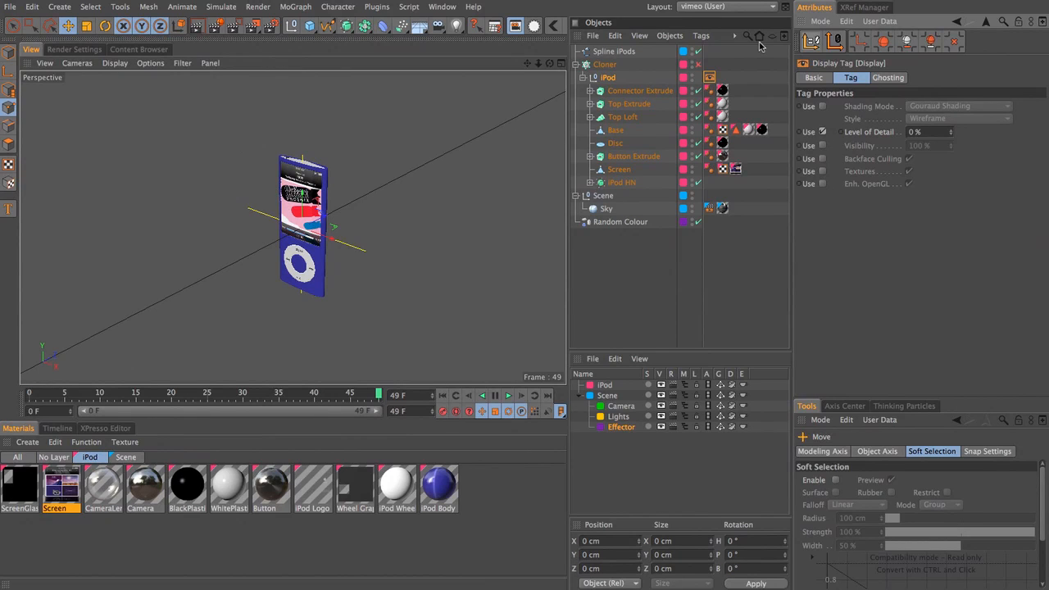
pyautogui.click(606, 65)
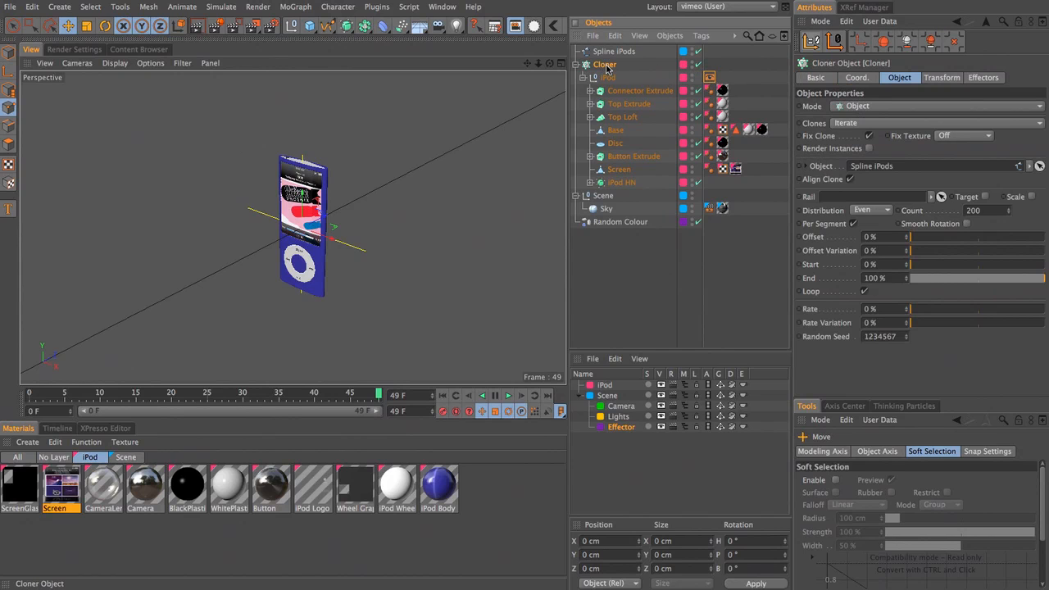
# Set the Perspective view's level of detail to Low and take a closer look at the reduced row of clones
pyautogui.click(111, 65)
pyautogui.moveTo(145, 65)
pyautogui.moveTo(154, 84)
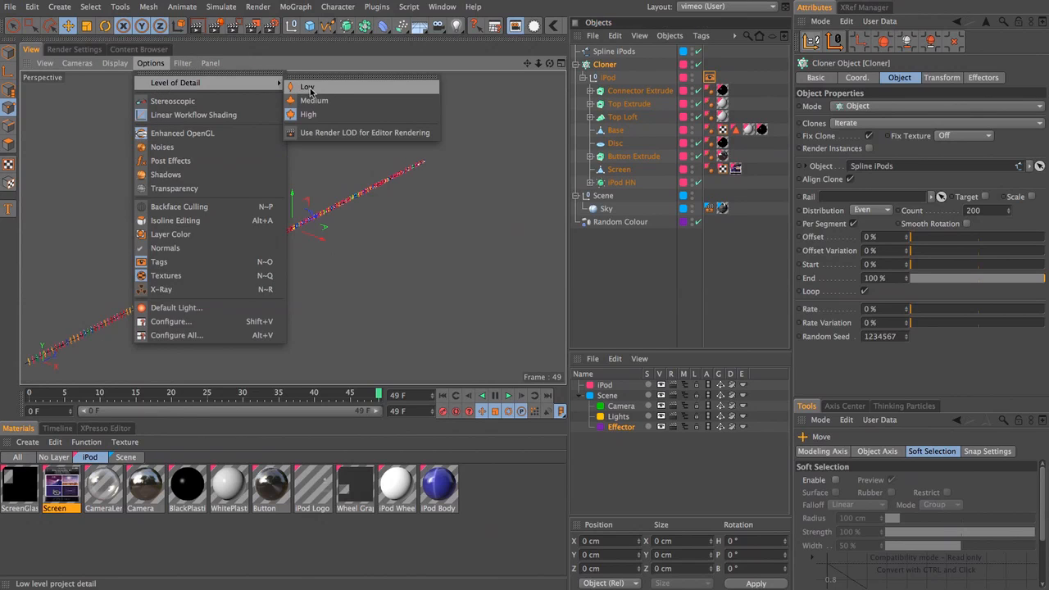
pyautogui.click(323, 90)
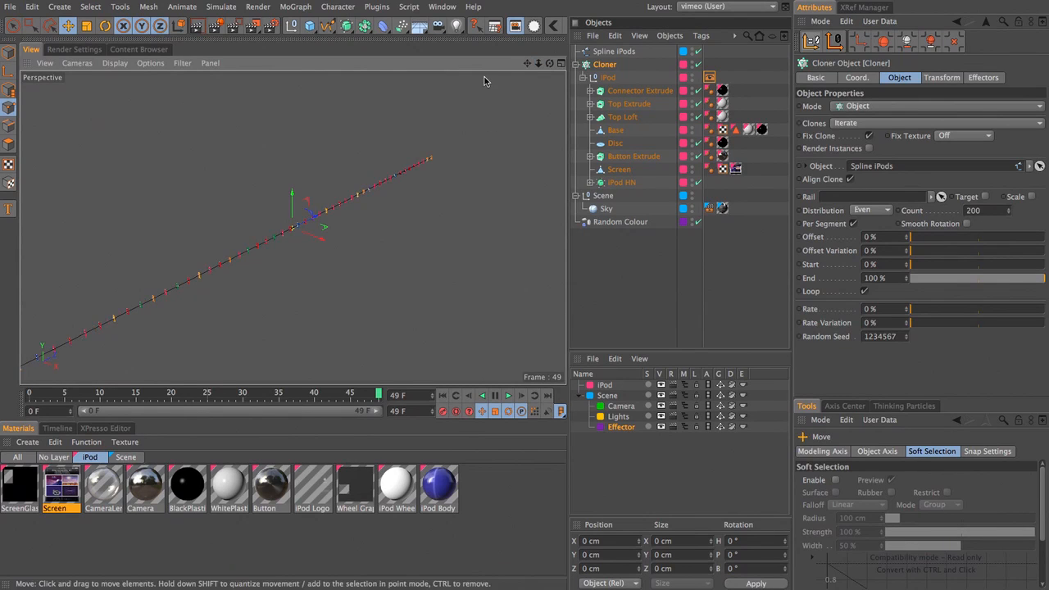
pyautogui.moveTo(293, 227)
pyautogui.keyDown('alt'); pyautogui.mouseDown(button='middle')
pyautogui.moveTo(344, 188)
pyautogui.moveTo(340, 172)
pyautogui.moveTo(296, 231)
pyautogui.mouseUp(button='middle'); pyautogui.keyUp('alt')
pyautogui.keyDown('alt'); pyautogui.moveTo(358, 199); pyautogui.dragTo(293, 228, button='middle'); pyautogui.keyUp('alt')
pyautogui.moveTo(542, 65); pyautogui.dragTo(293, 227)
pyautogui.moveTo(539, 64); pyautogui.dragTo(293, 227)
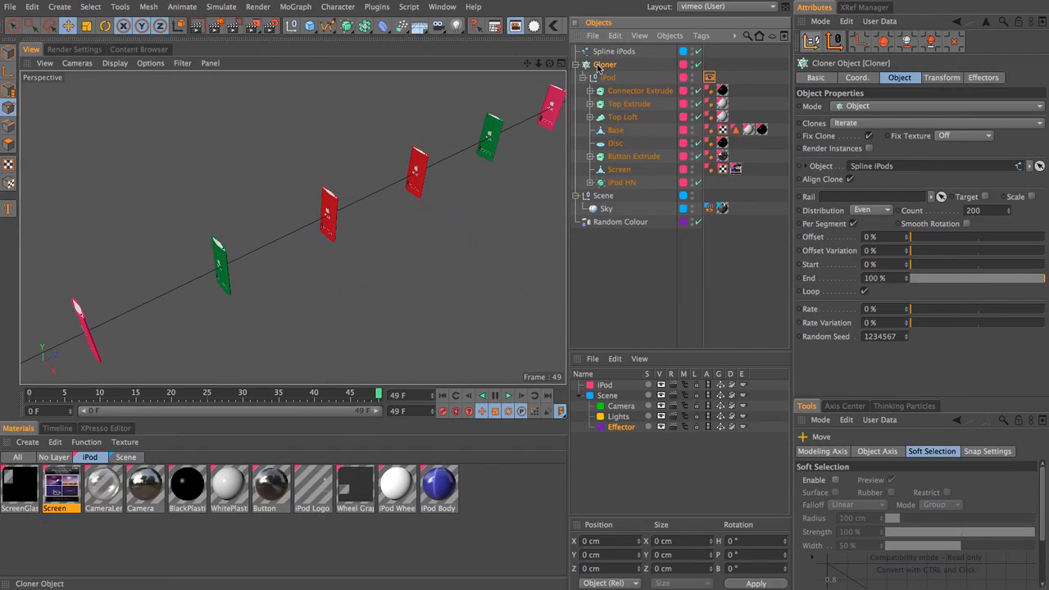
# Set the Cloner's transform pitch rotation to -90° so the iPods lie flat, and view more of the row
pyautogui.click(941, 78)
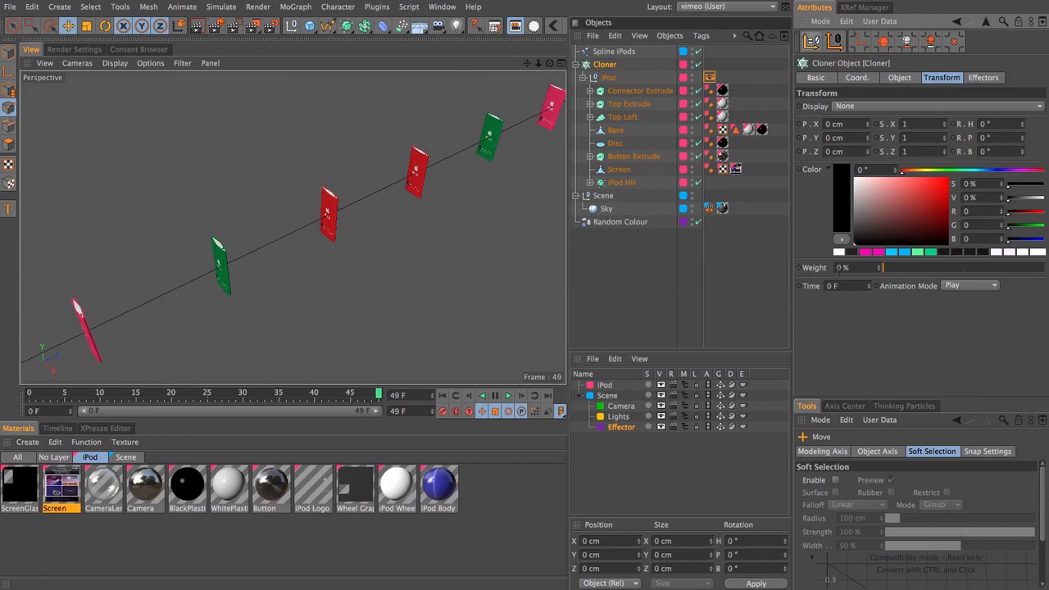
pyautogui.click(1003, 139)
pyautogui.write('-90')
pyautogui.press('Return')
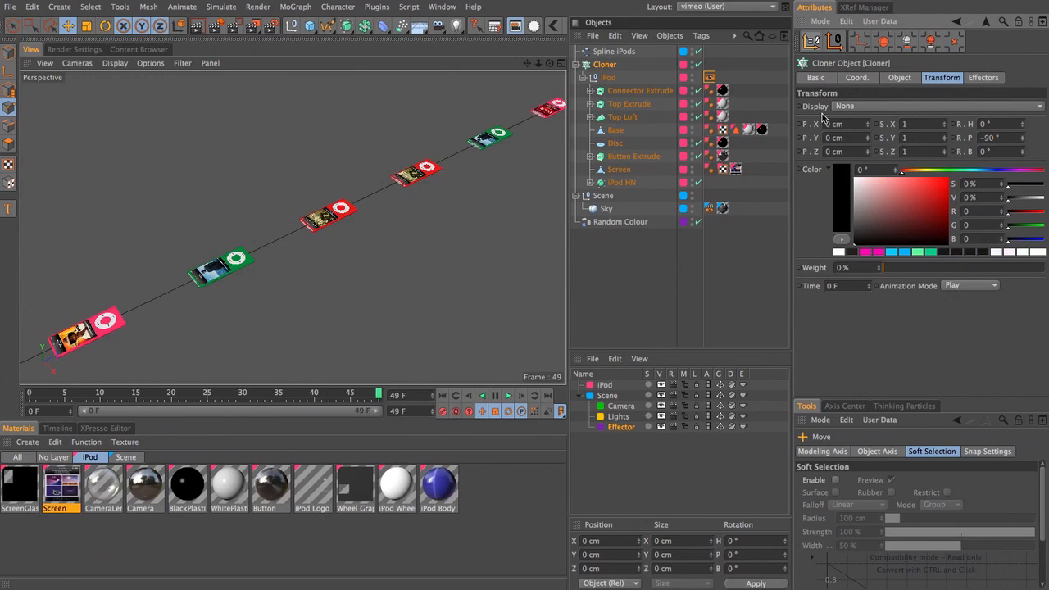
pyautogui.moveTo(538, 64); pyautogui.dragTo(507, 65)
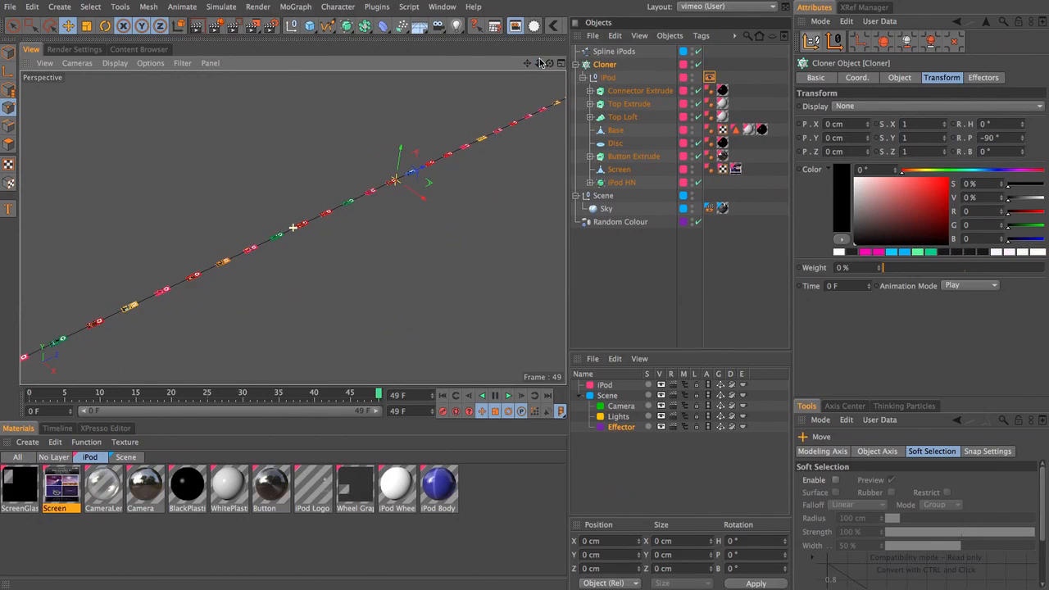
# Add a Random effector named "Random P", assign it to the Effector layer and place it directly above Random Colour
pyautogui.click(296, 7)
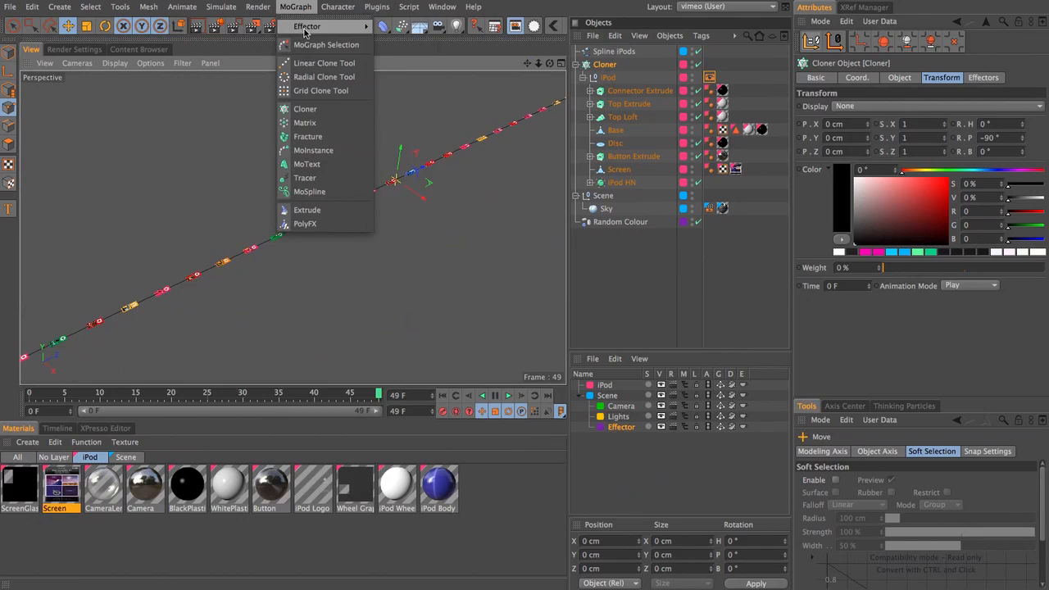
pyautogui.moveTo(312, 26)
pyautogui.click(401, 133)
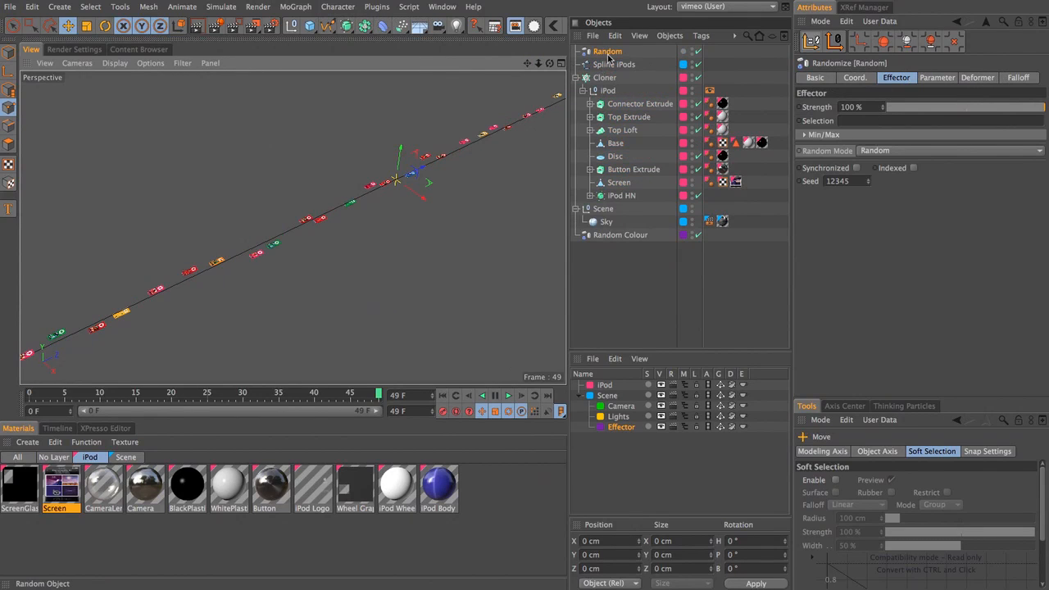
pyautogui.doubleClick(631, 52)
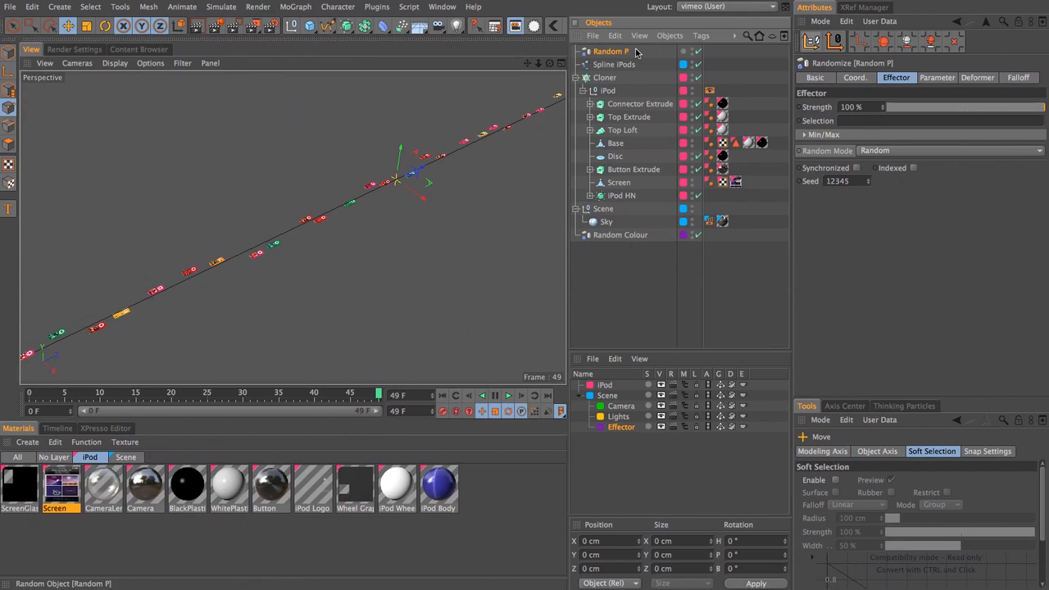
pyautogui.write('P')
pyautogui.press('Return')
pyautogui.moveTo(627, 431); pyautogui.dragTo(626, 428)
pyautogui.moveTo(610, 54); pyautogui.dragTo(610, 232)
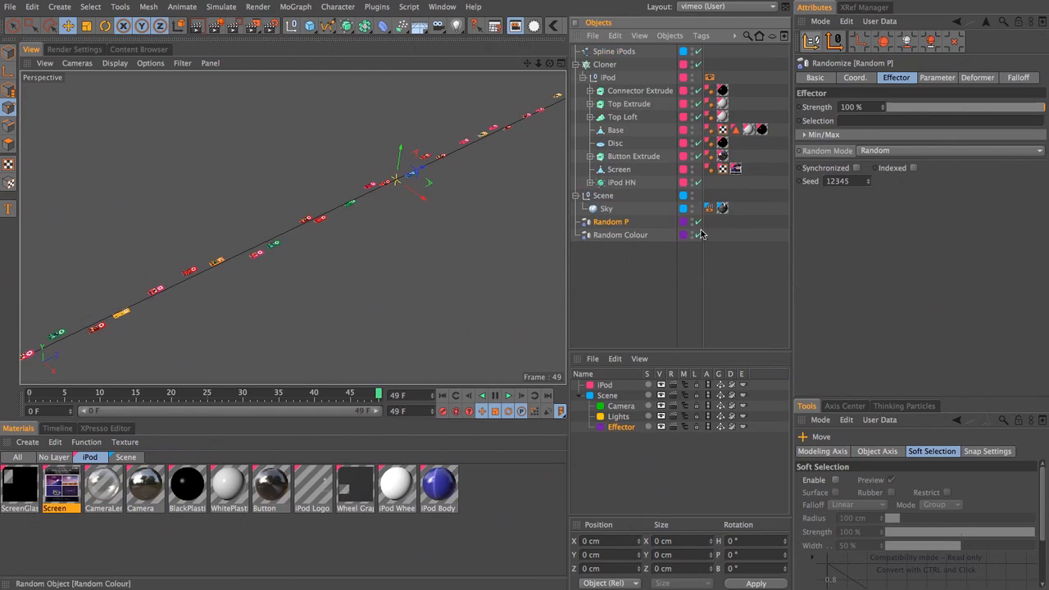
# Set Random P's position variation to 300 cm in X, 0 cm in Y and 300 cm in Z
pyautogui.click(936, 82)
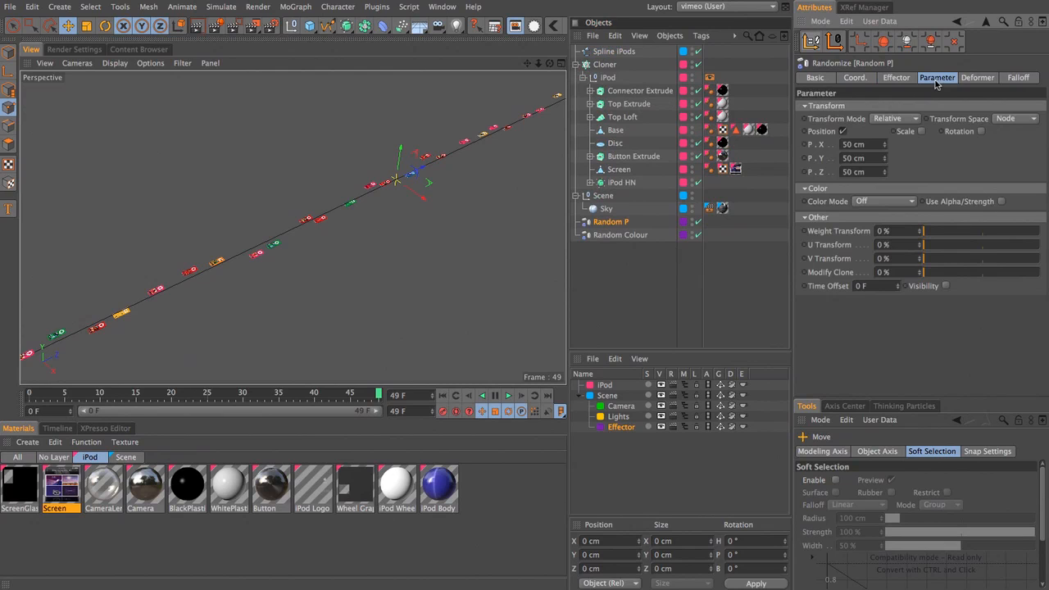
pyautogui.click(878, 143)
pyautogui.write('300')
pyautogui.press('Tab')
pyautogui.write('0')
pyautogui.press('Tab')
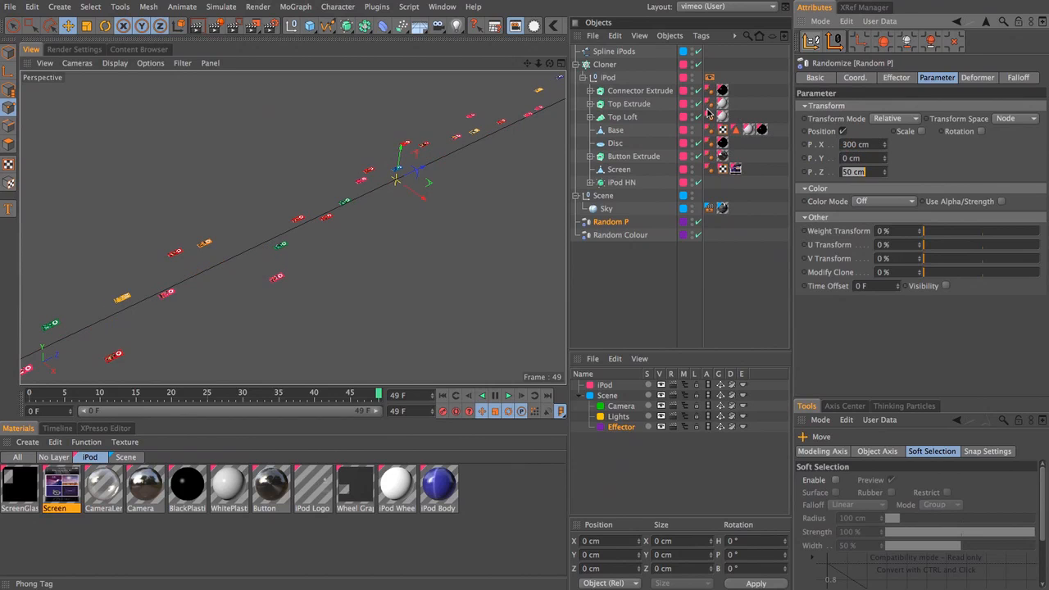
pyautogui.write('300')
pyautogui.press('Return')
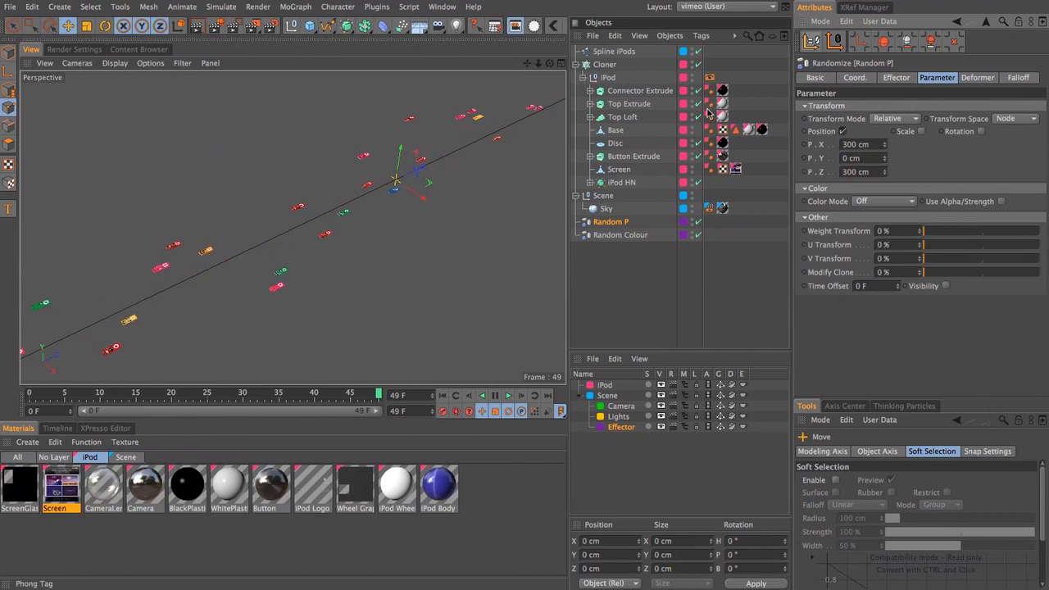
# Frame the whole clone row in the view and hide Spline iPods in the viewport
pyautogui.click(604, 64)
pyautogui.press('o')
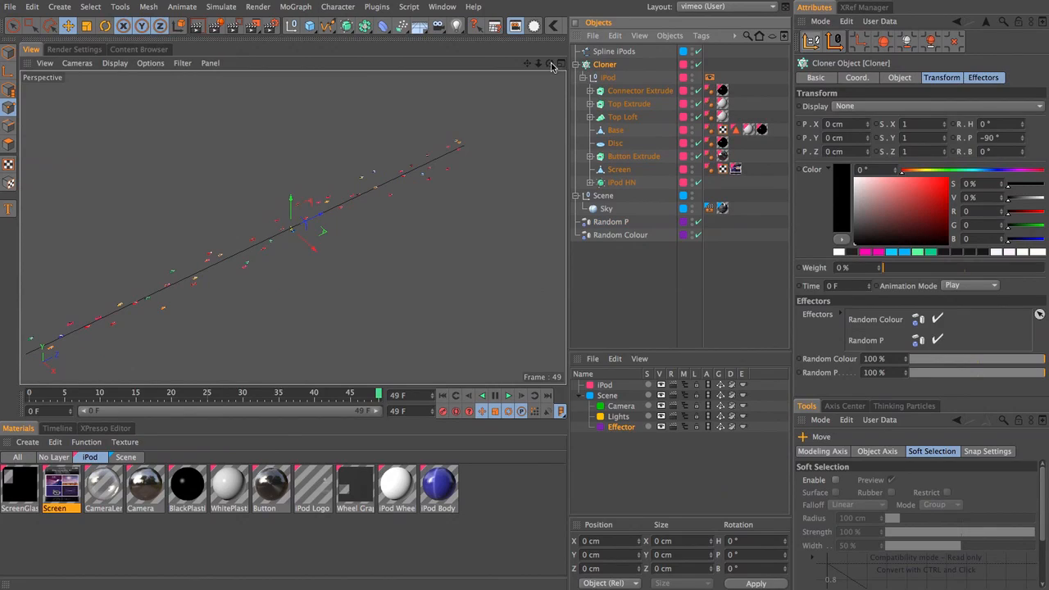
pyautogui.moveTo(551, 64); pyautogui.dragTo(568, 53)
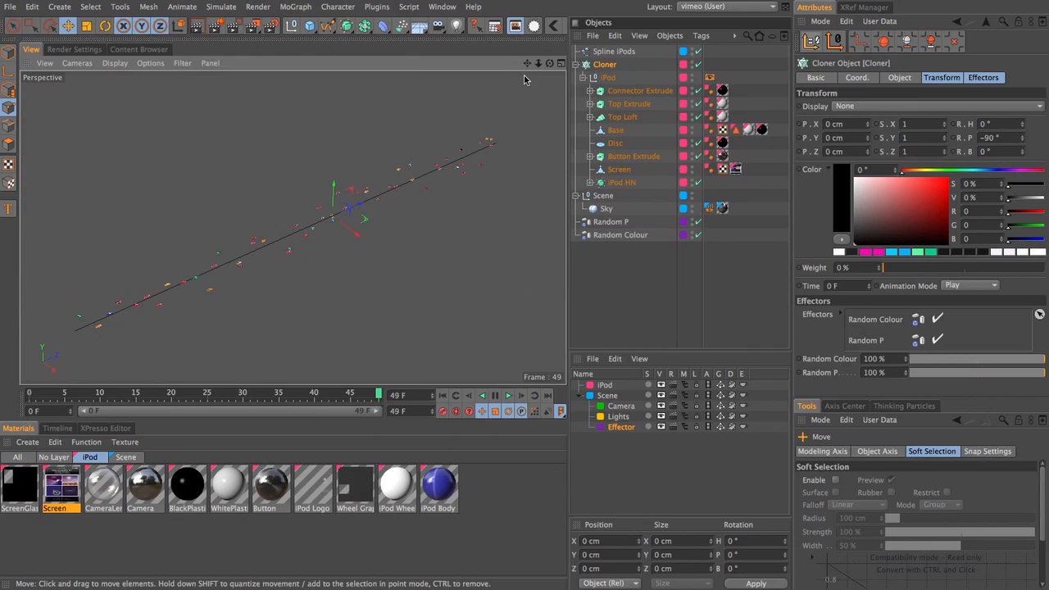
pyautogui.click(692, 49)
pyautogui.click(693, 49)
pyautogui.click(634, 300)
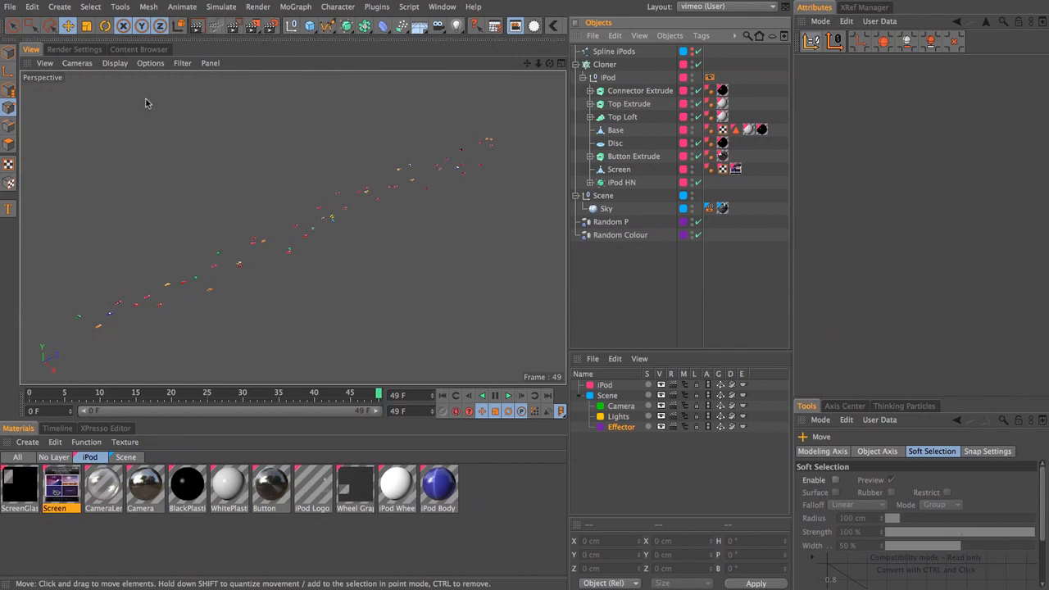
# Compare the scattered clones at High level of detail with the Low setting, ending on Low
pyautogui.click(156, 64)
pyautogui.moveTo(163, 84)
pyautogui.click(308, 114)
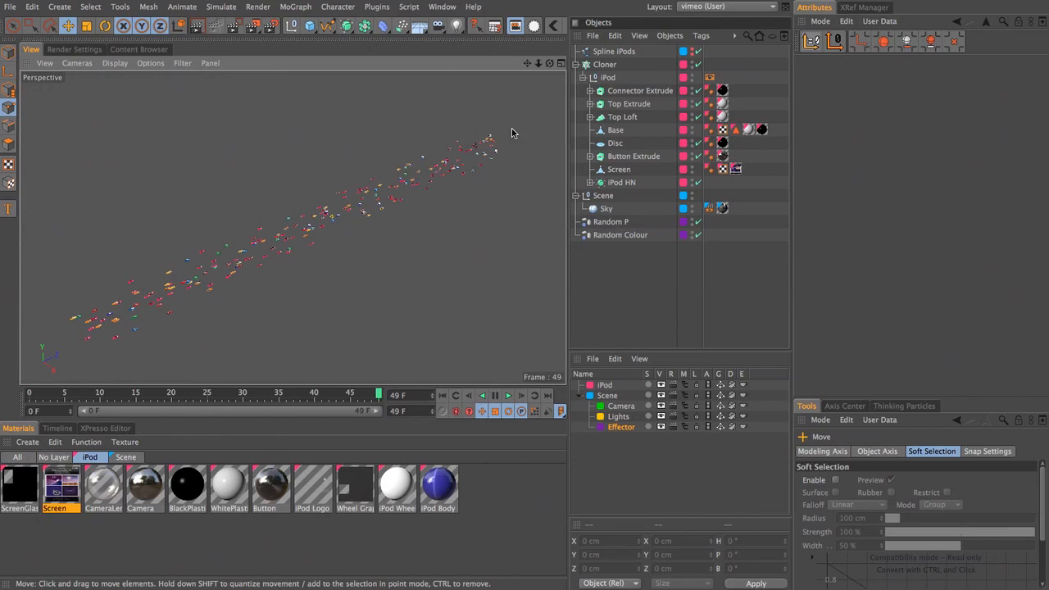
pyautogui.click(150, 63)
pyautogui.moveTo(246, 82)
pyautogui.click(359, 87)
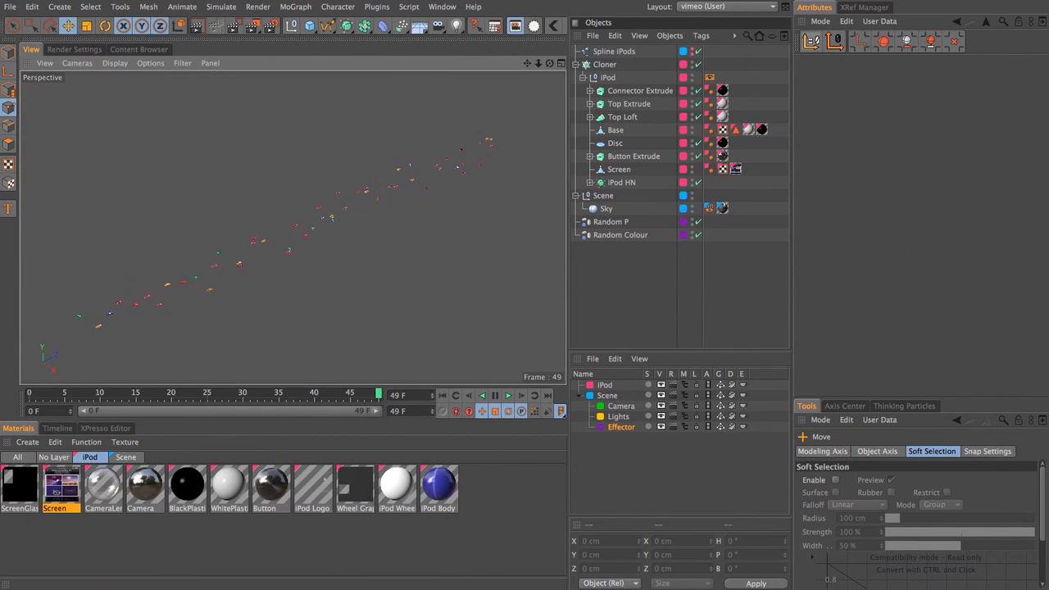
# Set the Random P effector's Z position to 2500 cm
pyautogui.click(609, 224)
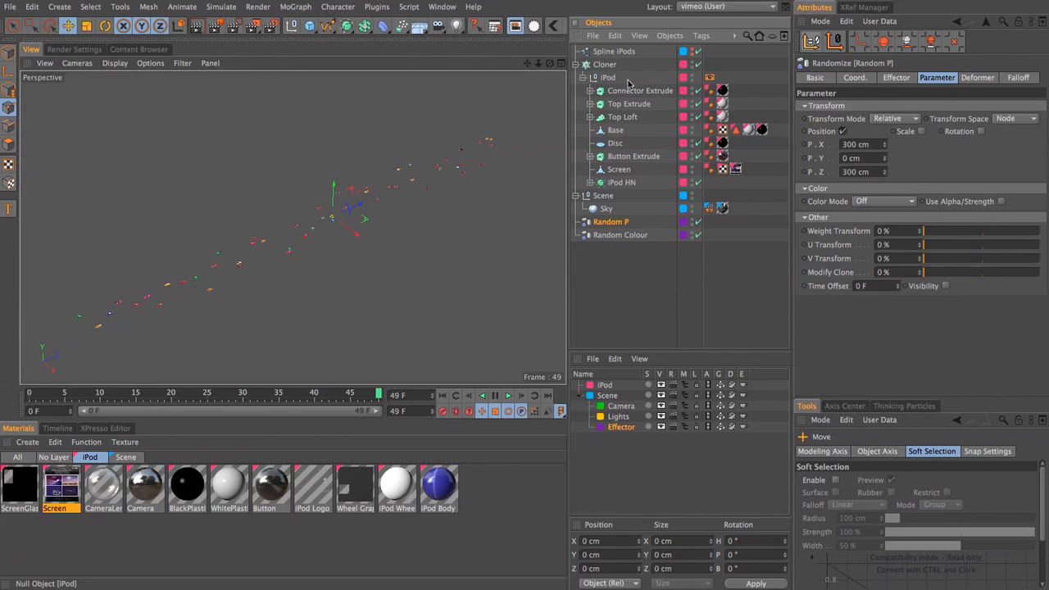
pyautogui.click(862, 78)
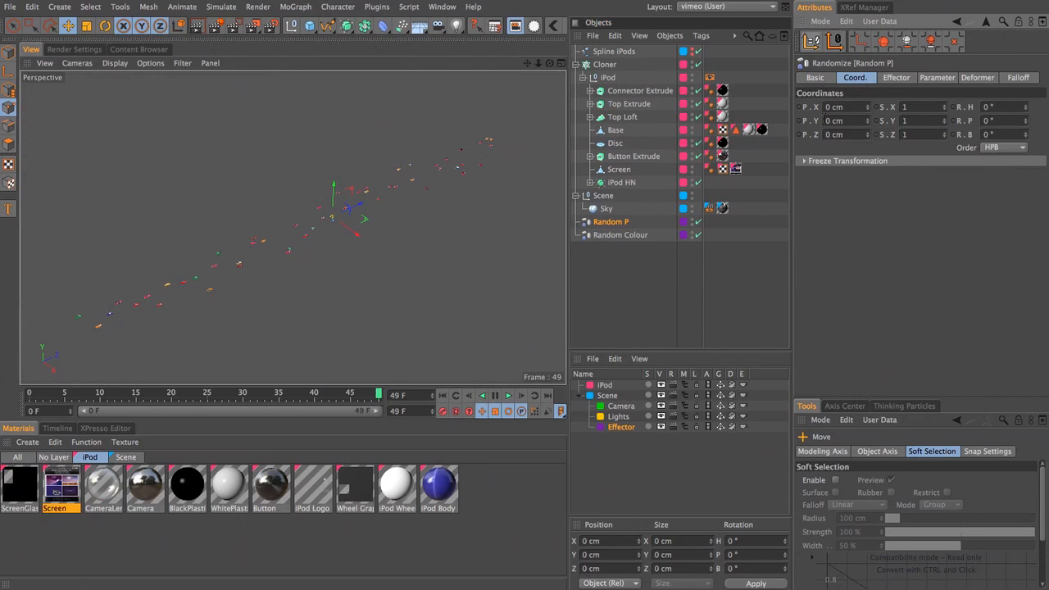
pyautogui.doubleClick(855, 134)
pyautogui.write('2')
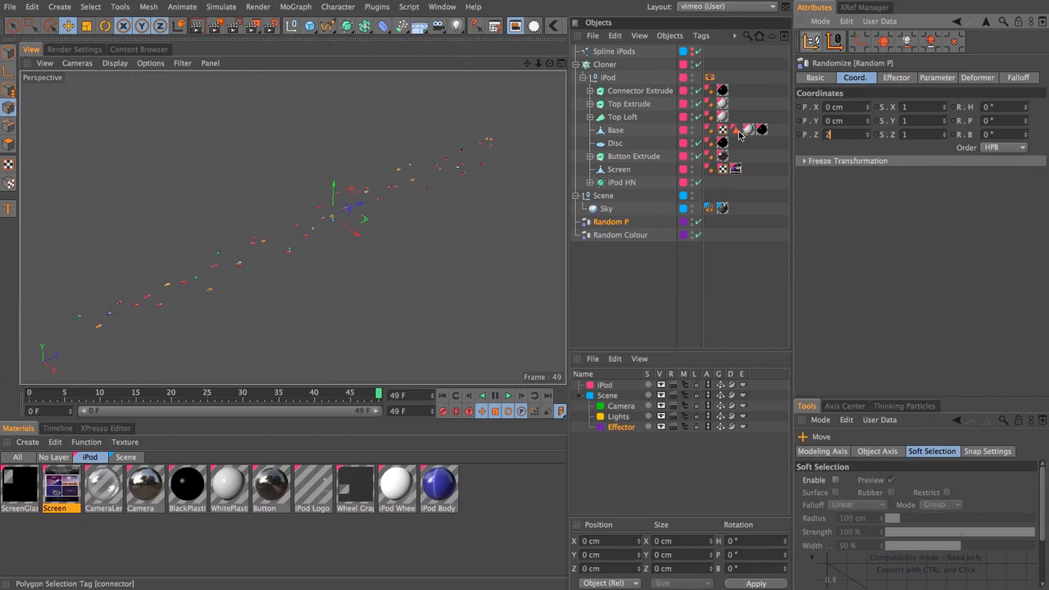
pyautogui.write('500')
pyautogui.press('Return')
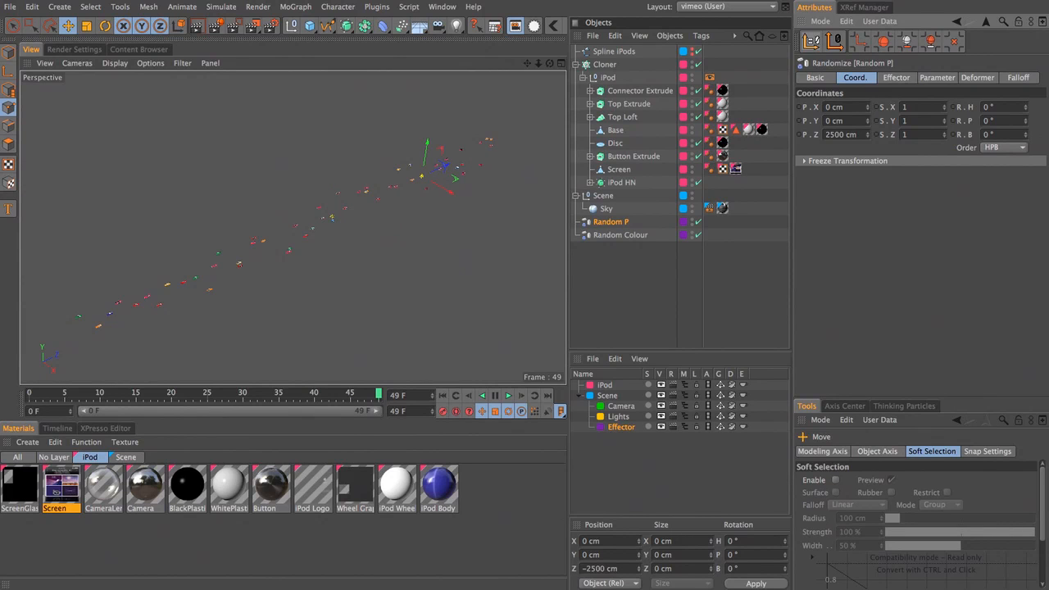
# Give Random P a Linear falloff with a Z size of 5000 cm
pyautogui.click(1027, 77)
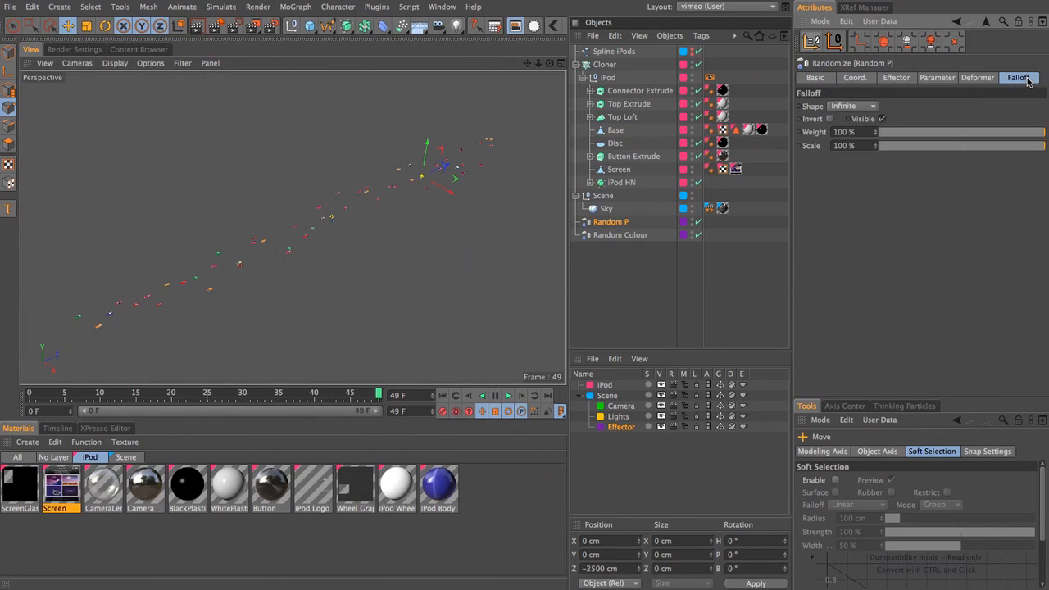
pyautogui.click(836, 105)
pyautogui.click(858, 204)
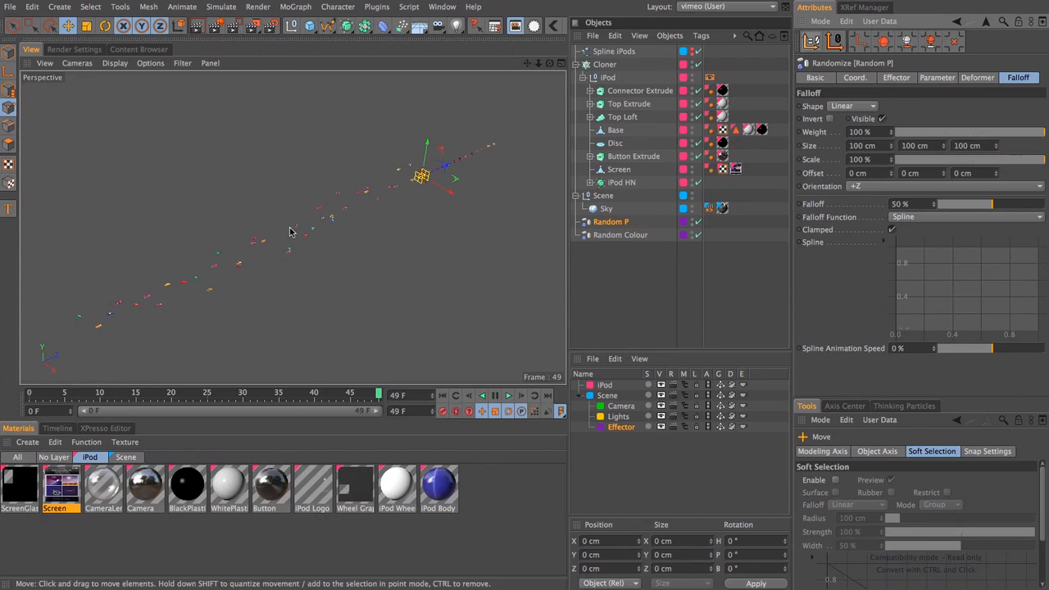
pyautogui.click(975, 146)
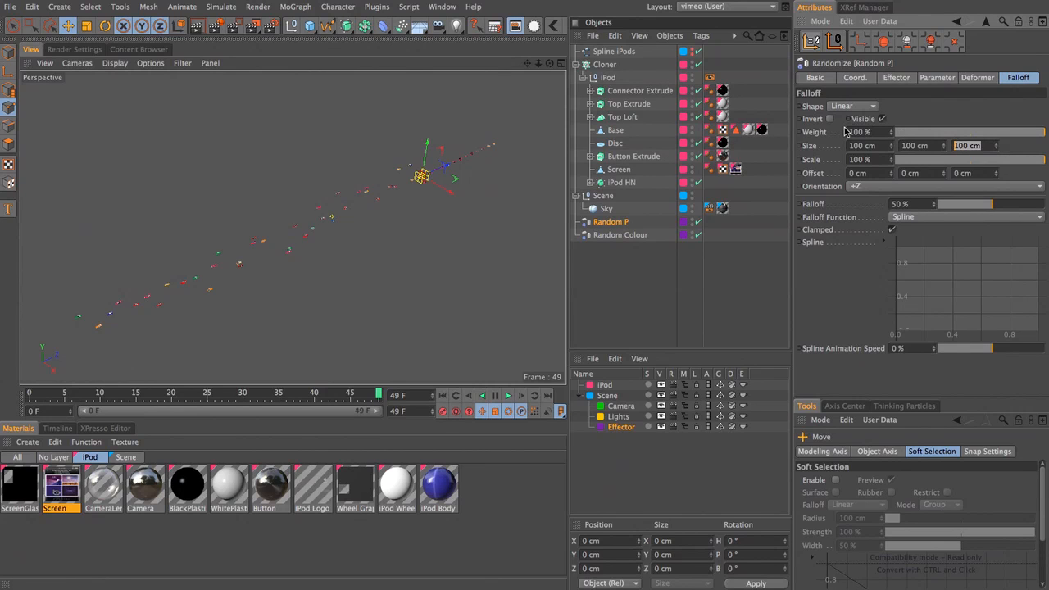
pyautogui.write('5000')
pyautogui.press('Return')
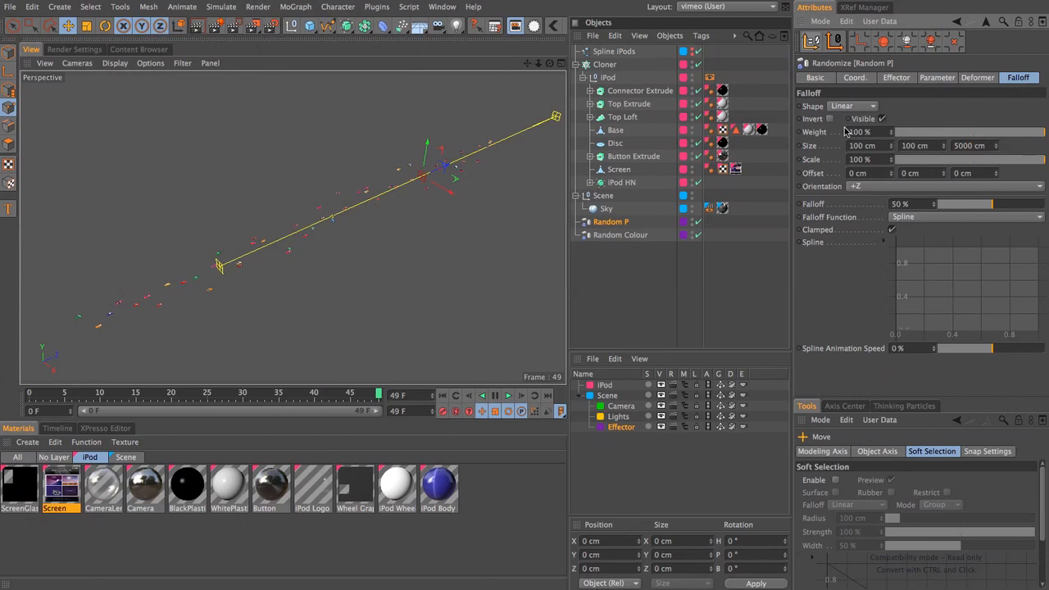
# Turn off the viewport visibility of Random P's falloff shape
pyautogui.click(581, 299)
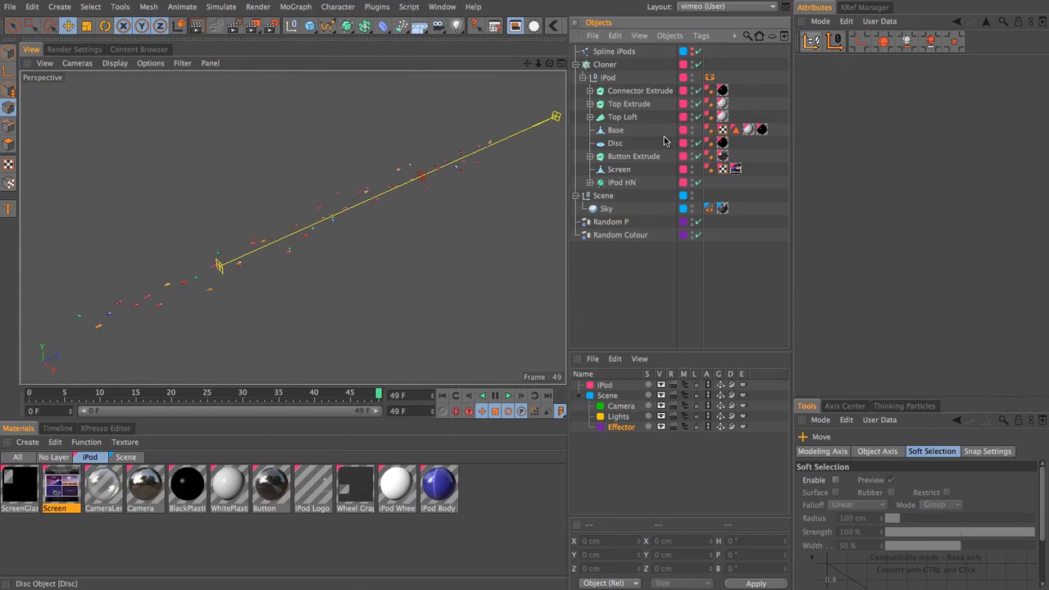
pyautogui.click(623, 222)
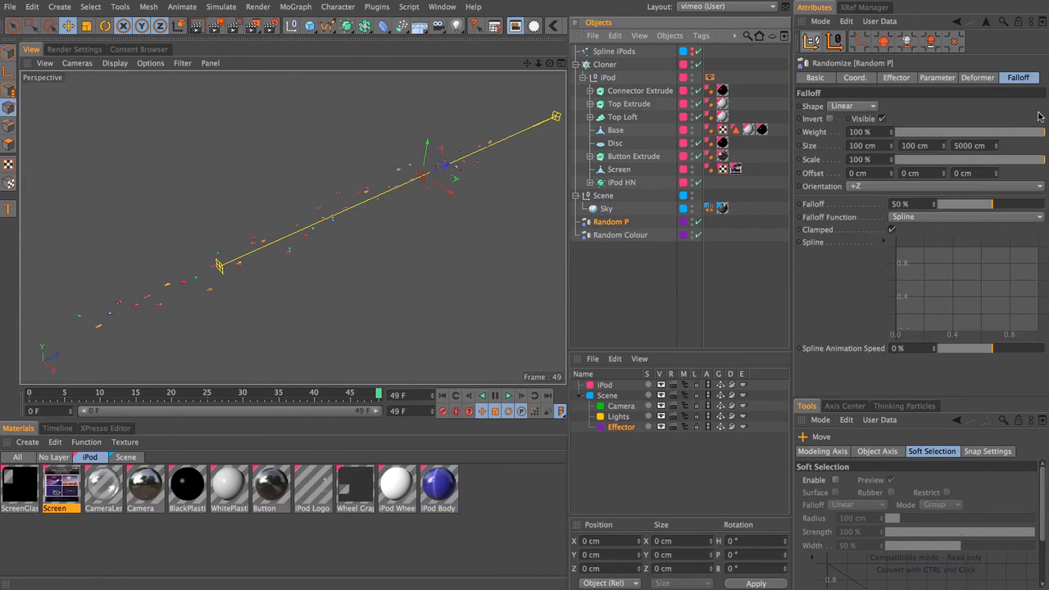
pyautogui.click(883, 118)
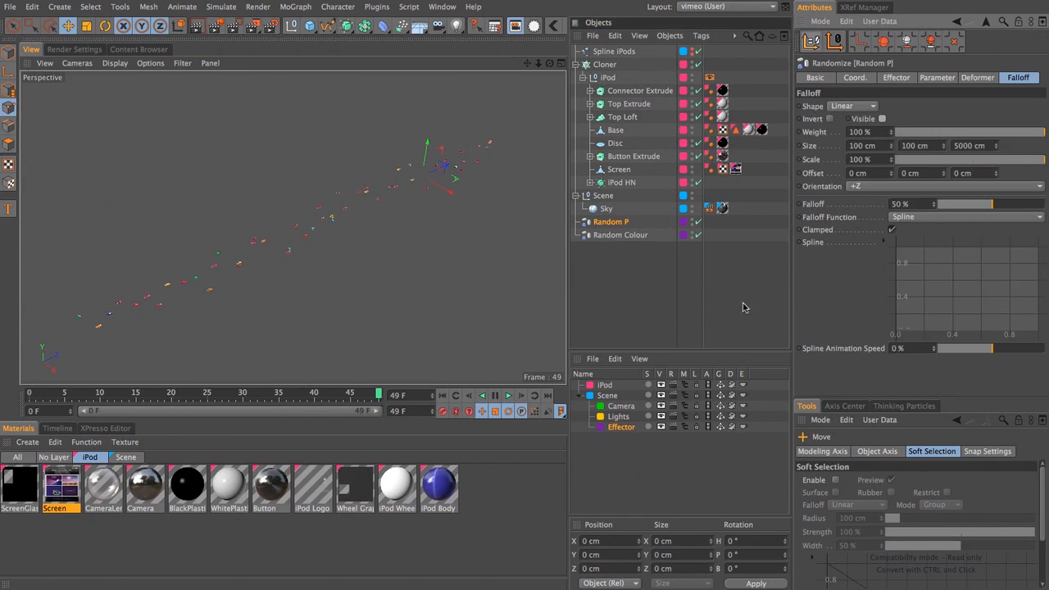
# Compare the clone scatter under Random P's Infinite and Linear falloff shapes, ending on Linear
pyautogui.click(842, 109)
pyautogui.click(842, 119)
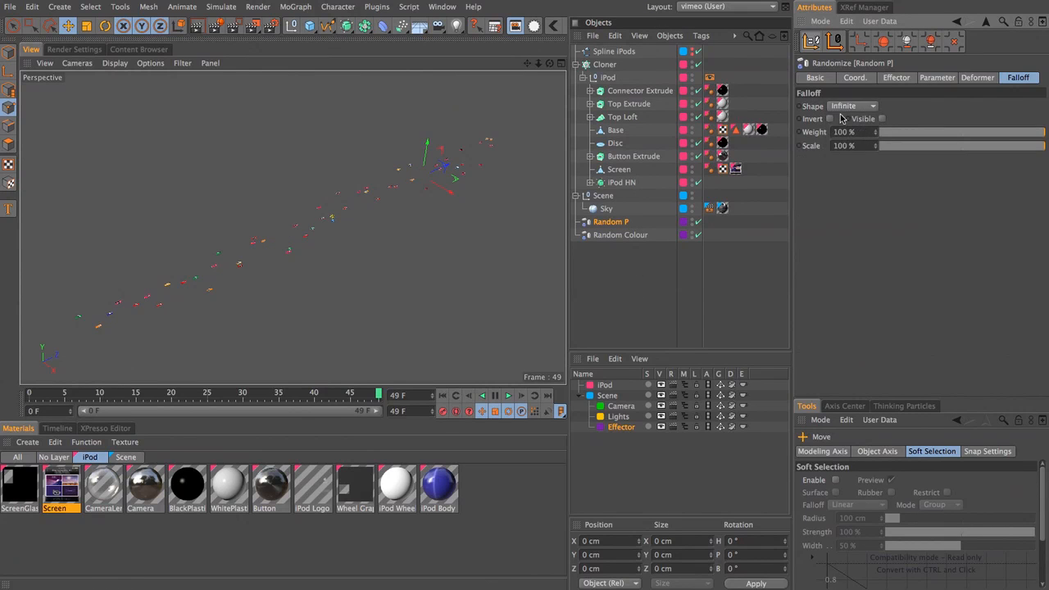
pyautogui.click(844, 106)
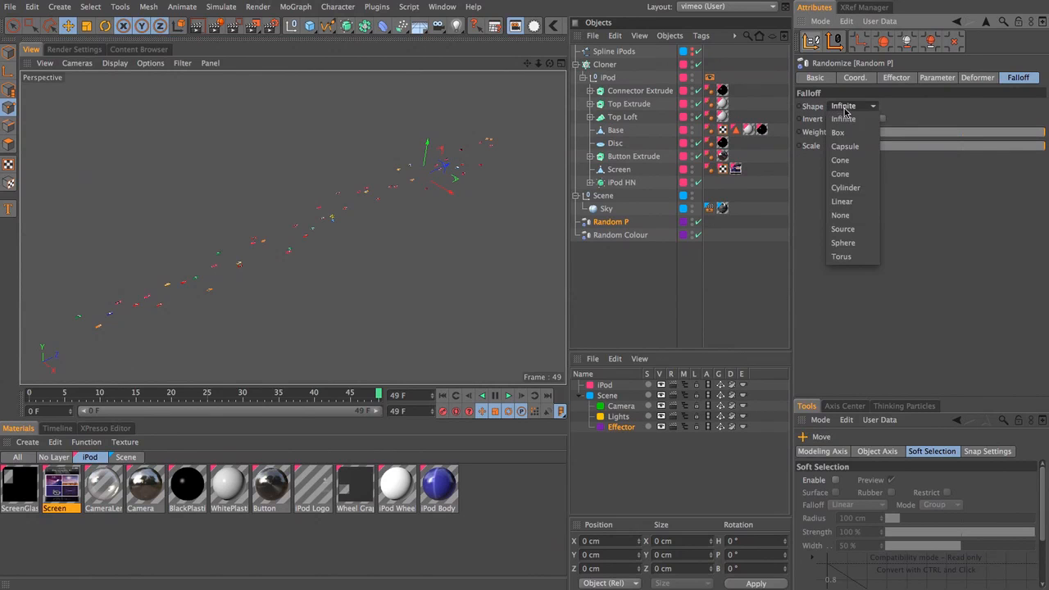
pyautogui.click(863, 202)
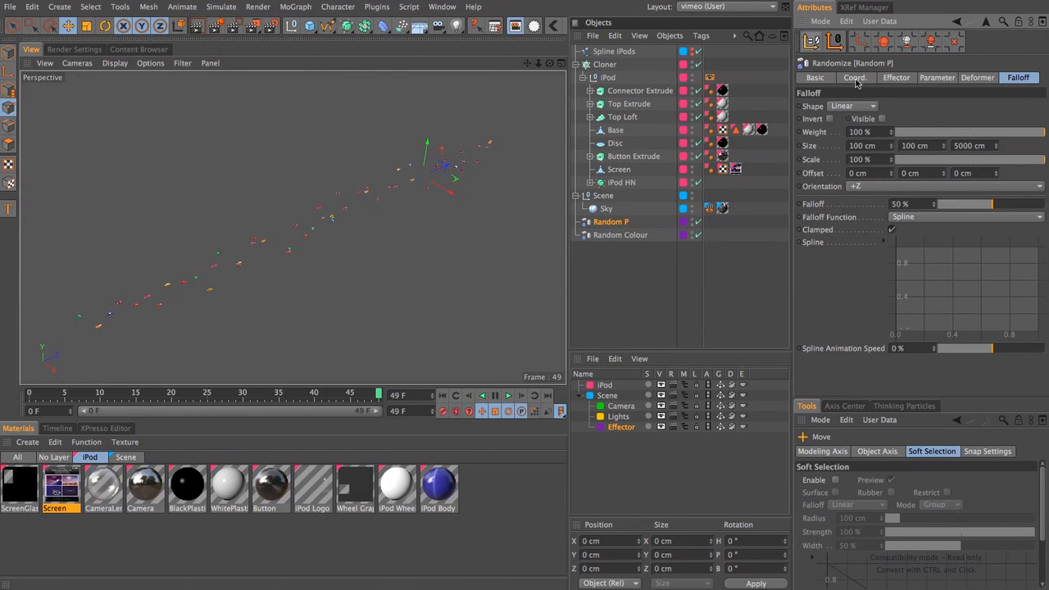
# Review the available random modes of the Random P effector, leaving the mode at Random
pyautogui.click(912, 78)
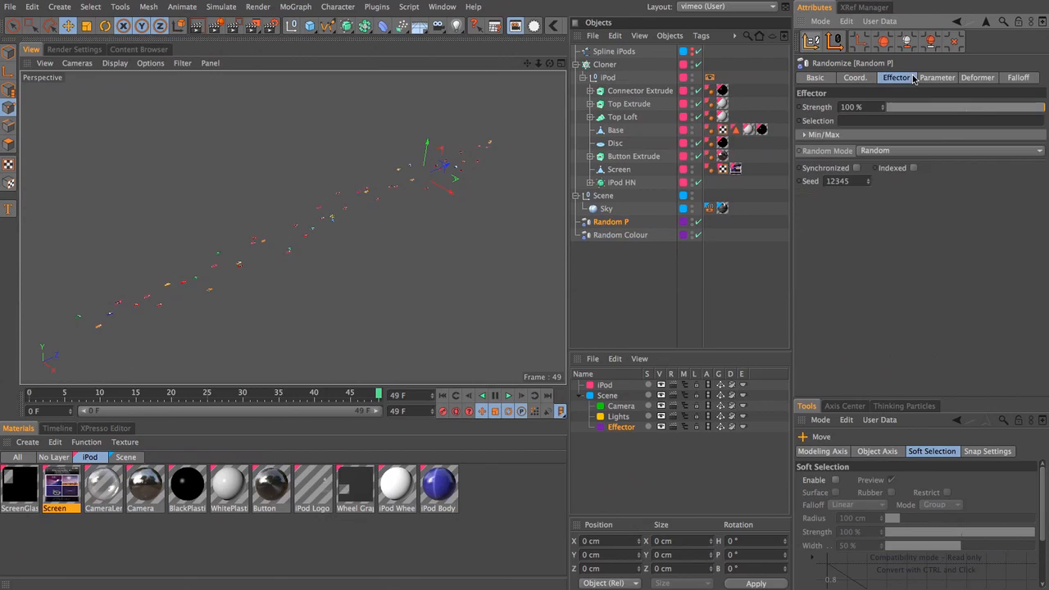
pyautogui.click(894, 151)
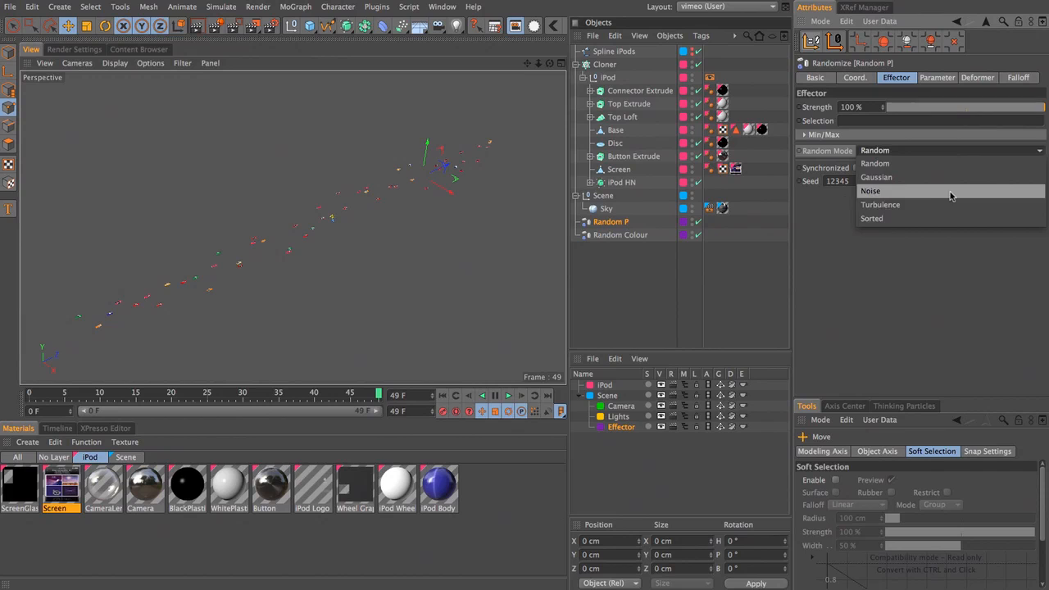
pyautogui.click(912, 288)
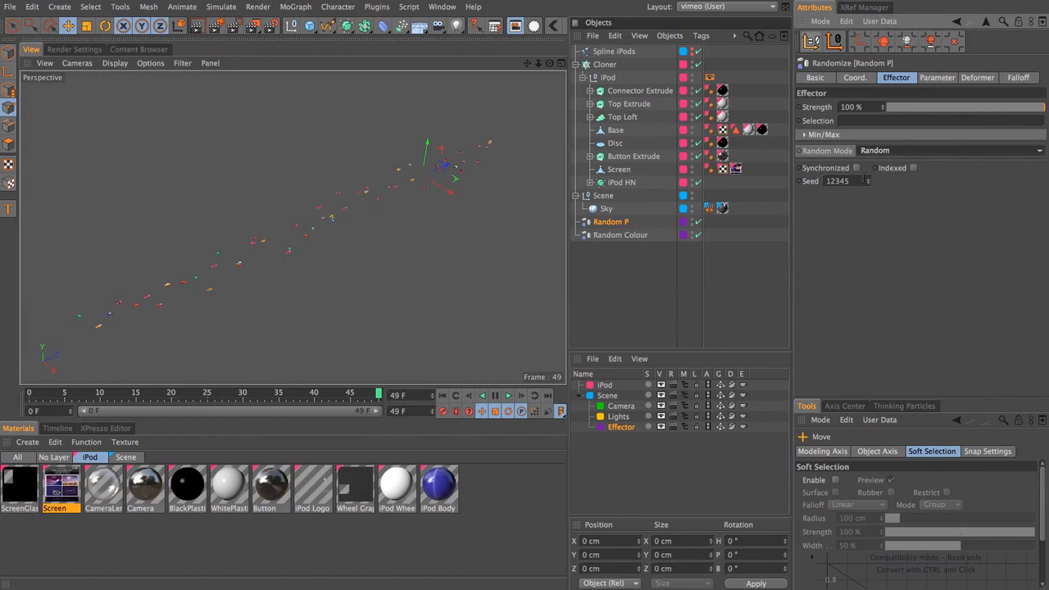
# Extend the animation's length to 124 frames
pyautogui.click(861, 180)
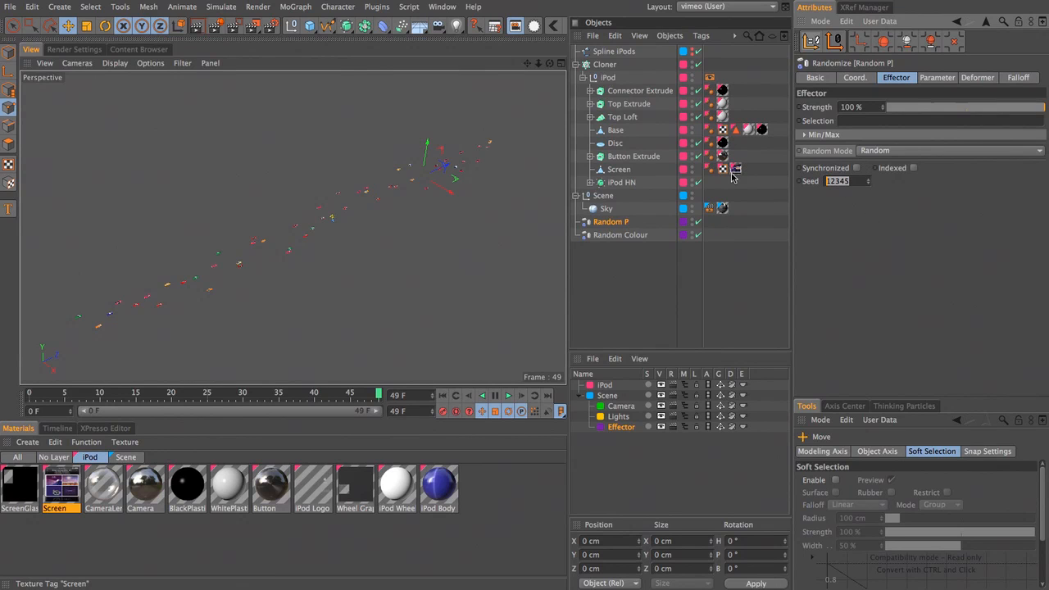
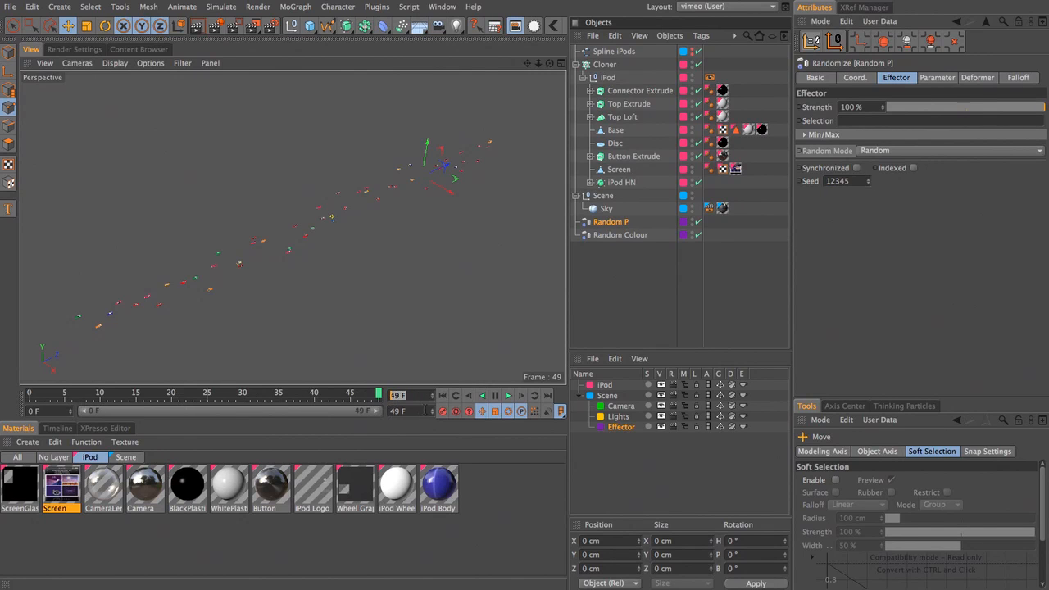
pyautogui.click(397, 411)
pyautogui.write('124')
pyautogui.press('Return')
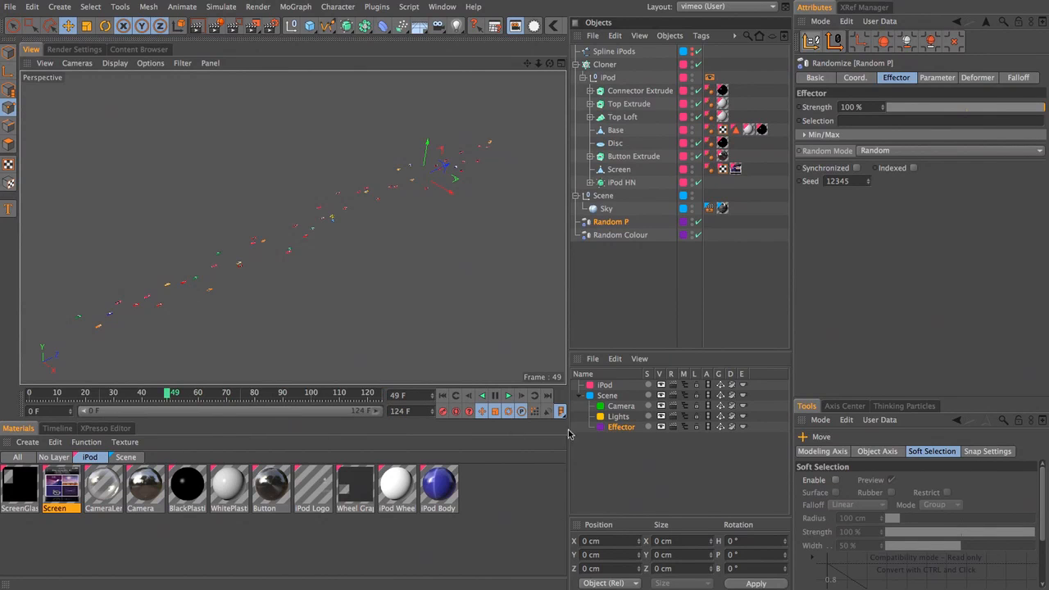
pyautogui.moveTo(157, 396); pyautogui.dragTo(264, 406)
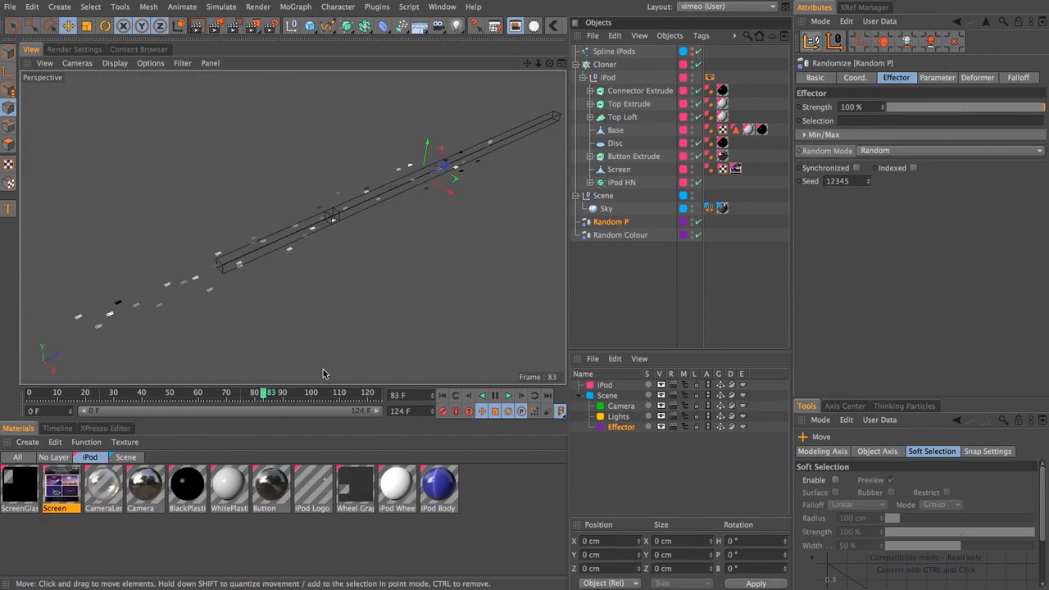
# Keyframe Random P's Seed at 12345 on frame 0 and at 12346 on frame 124
pyautogui.click(443, 395)
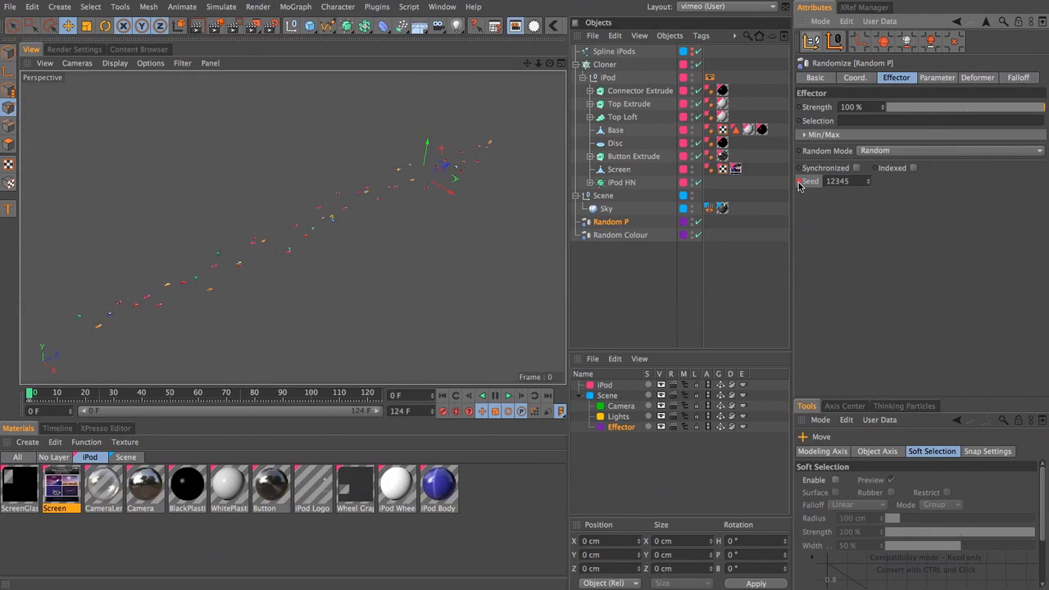
pyautogui.click(548, 396)
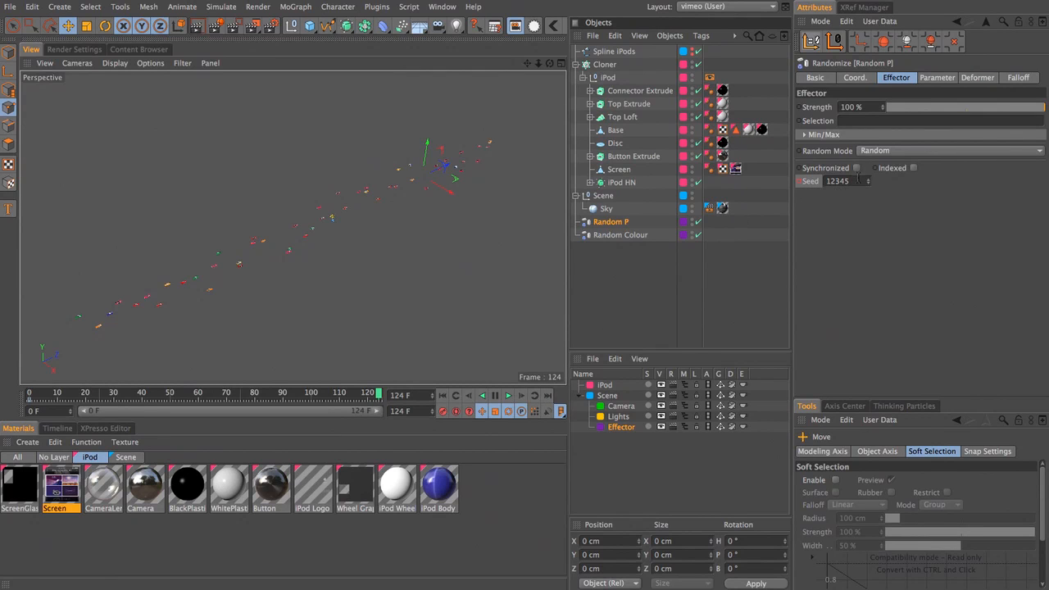
pyautogui.moveTo(856, 180); pyautogui.dragTo(847, 182)
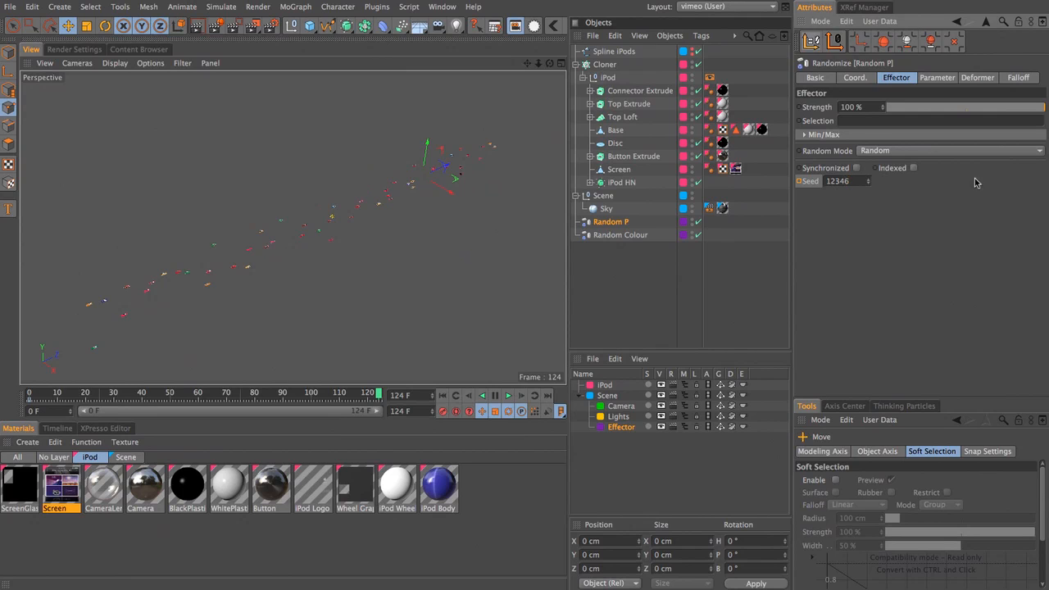
pyautogui.keyDown('ctrl'); pyautogui.click(801, 181); pyautogui.keyUp('ctrl')
# Display Random P's keyframes in the Timeline, framing the whole project with the preview range at 0 to 124
pyautogui.click(66, 428)
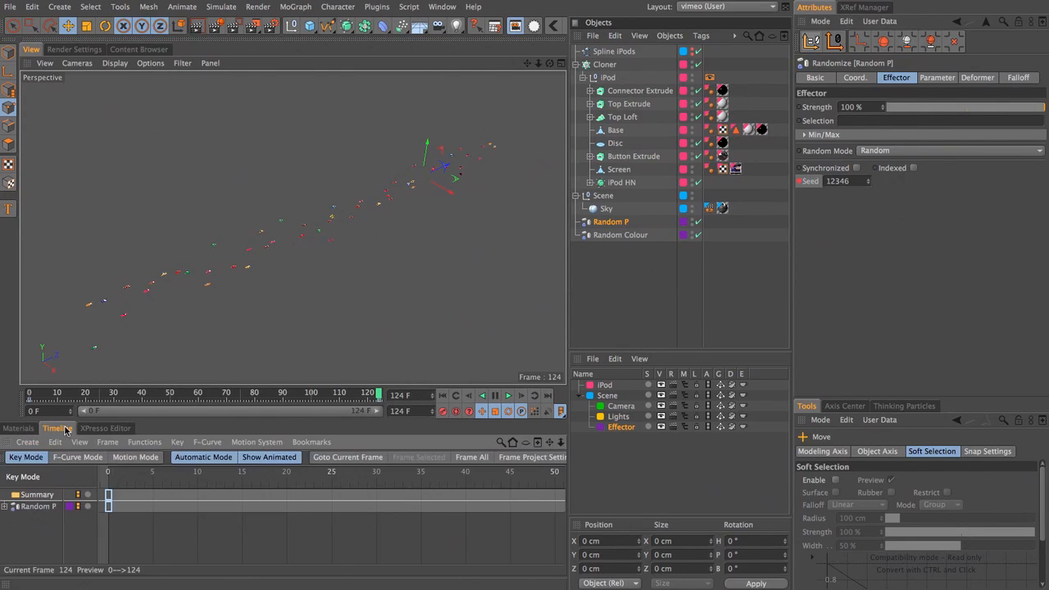
pyautogui.click(44, 512)
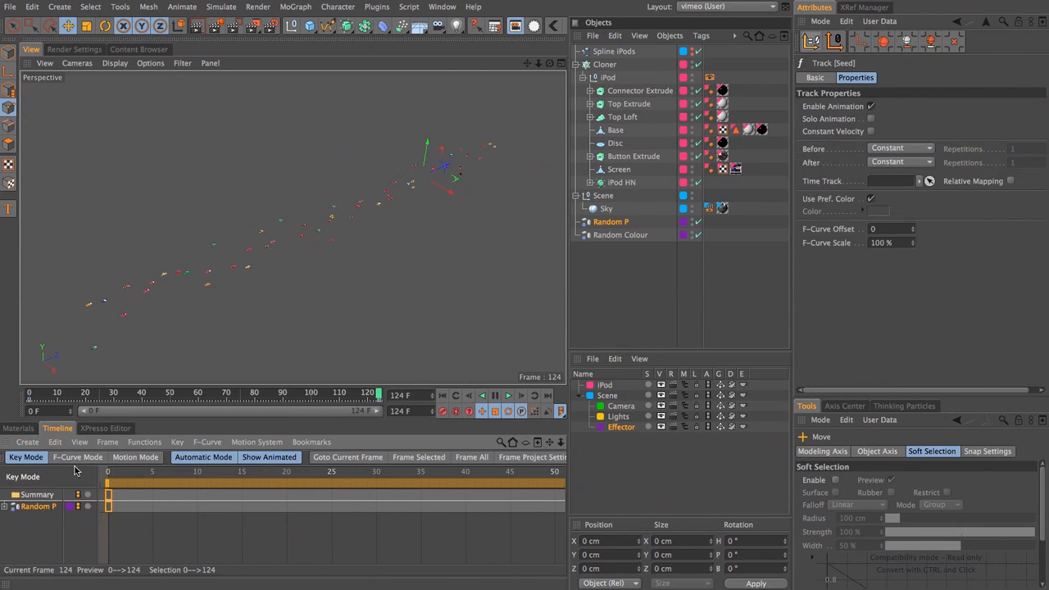
pyautogui.click(551, 458)
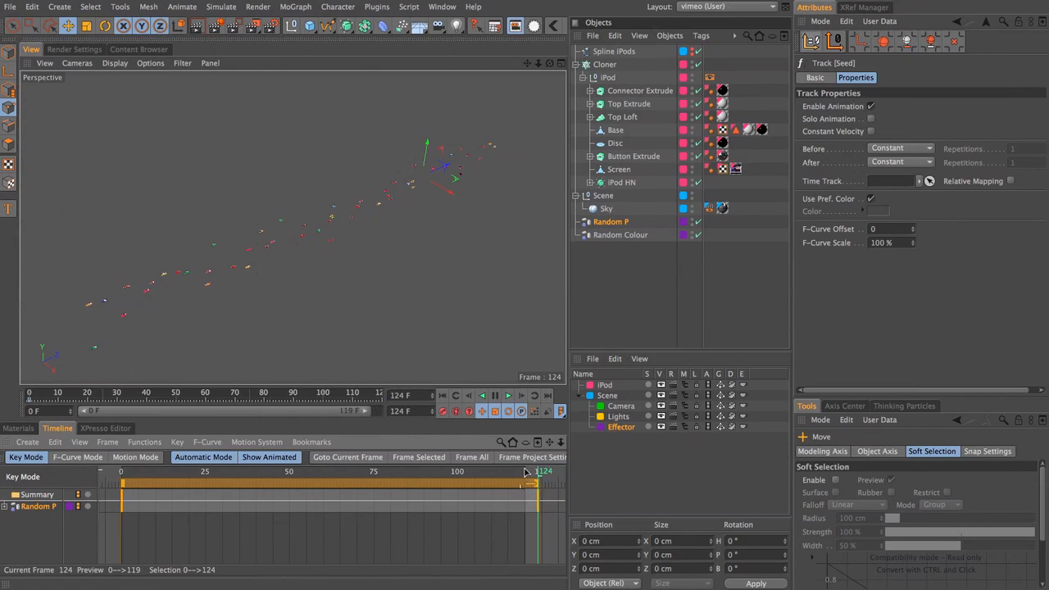
pyautogui.moveTo(548, 473); pyautogui.dragTo(410, 474)
pyautogui.moveTo(497, 462); pyautogui.dragTo(472, 475)
pyautogui.moveTo(557, 498); pyautogui.dragTo(789, 464)
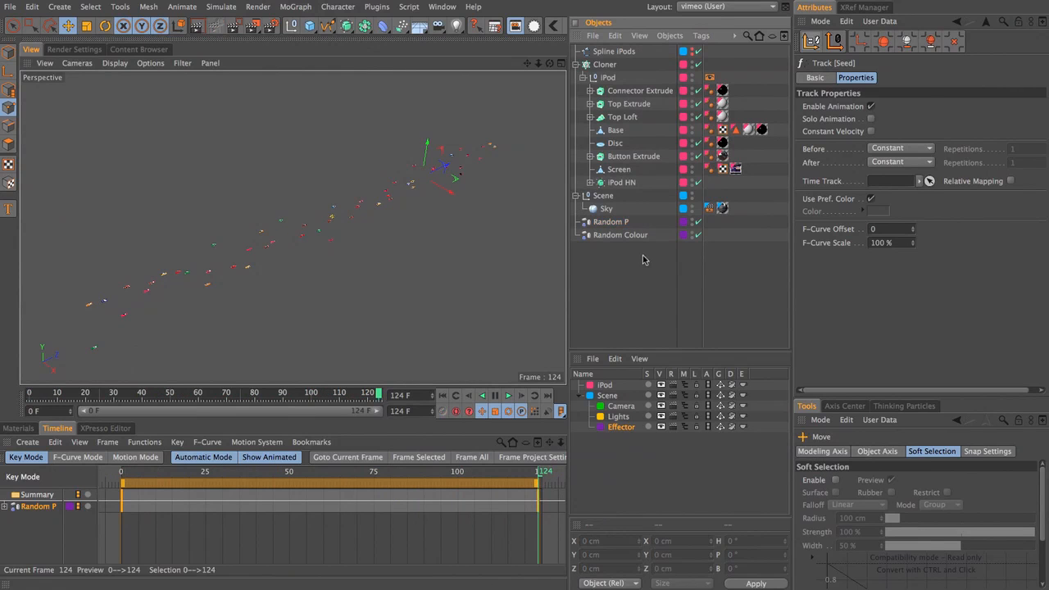
# Set the Cloner's Offset Variation to 5%
pyautogui.click(605, 65)
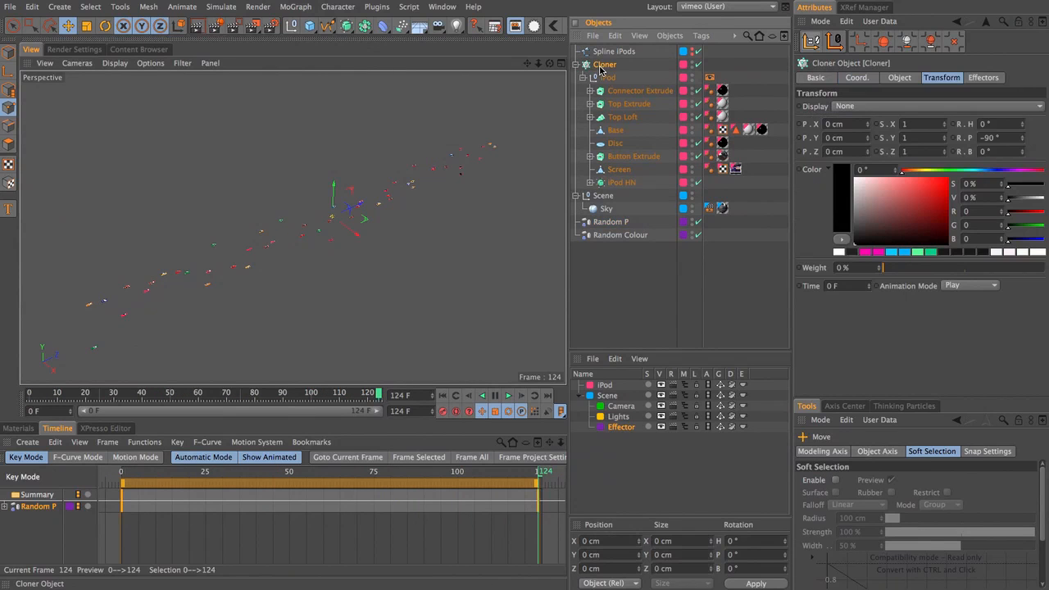
pyautogui.click(900, 78)
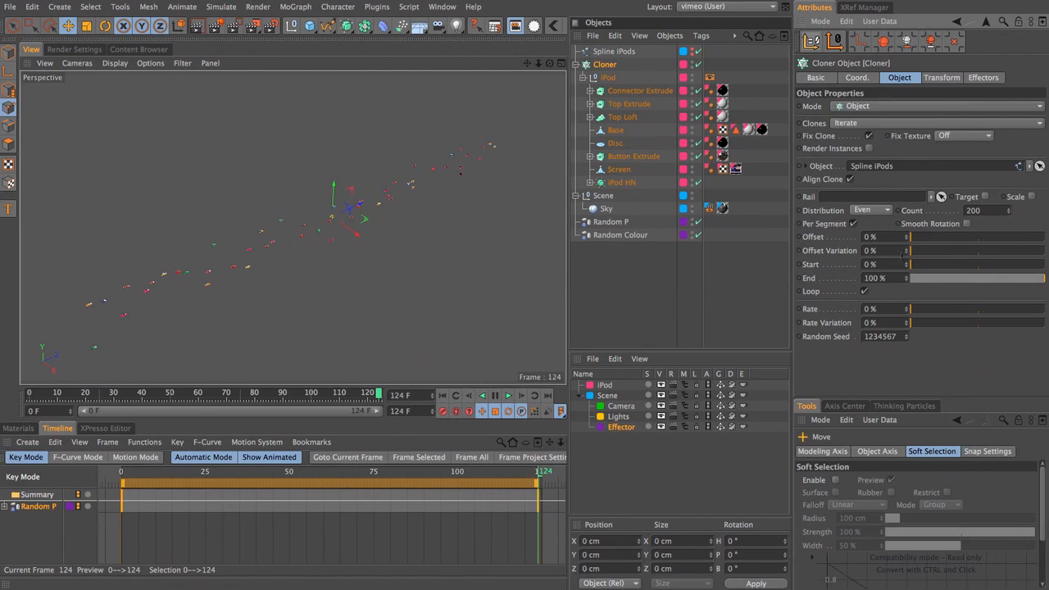
pyautogui.moveTo(901, 255); pyautogui.dragTo(794, 252)
pyautogui.write('5')
pyautogui.press('Return')
# Set the Cloner's Offset to 20% at frame 0 and keyframe it
pyautogui.click(441, 397)
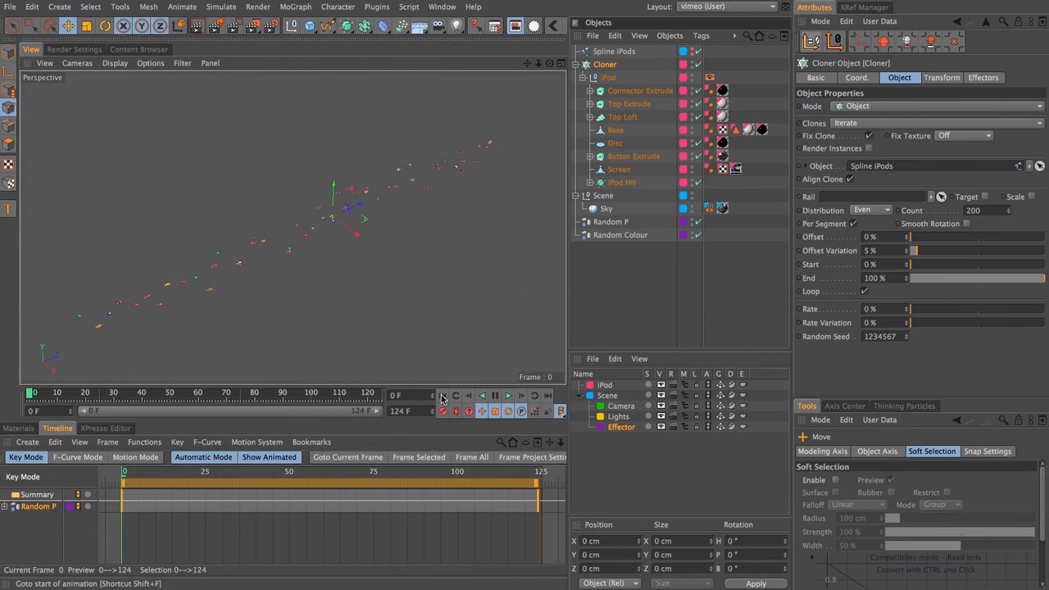
pyautogui.doubleClick(873, 237)
pyautogui.write('20')
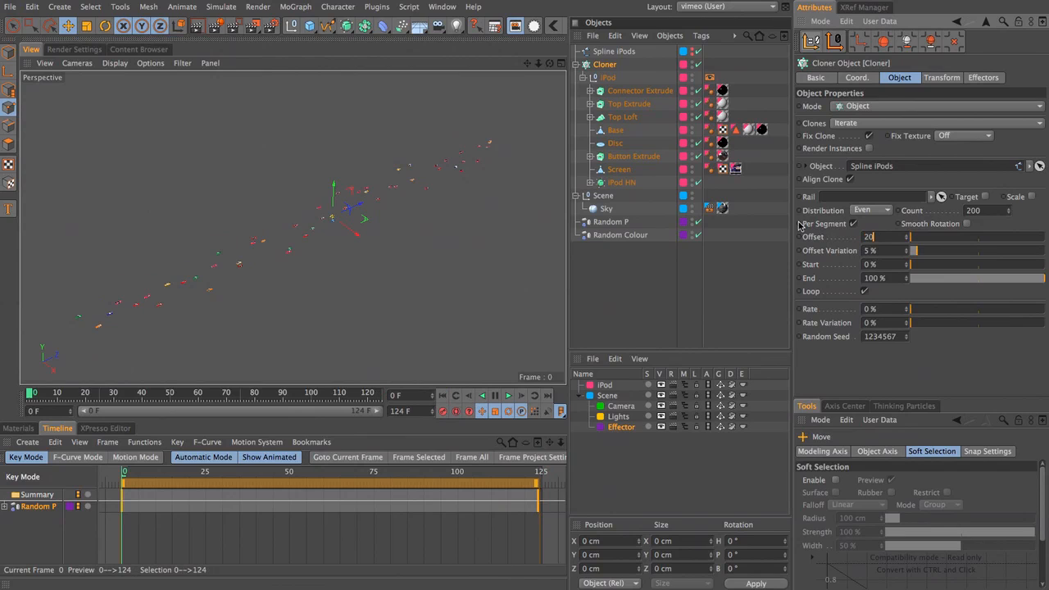
pyautogui.press('Return')
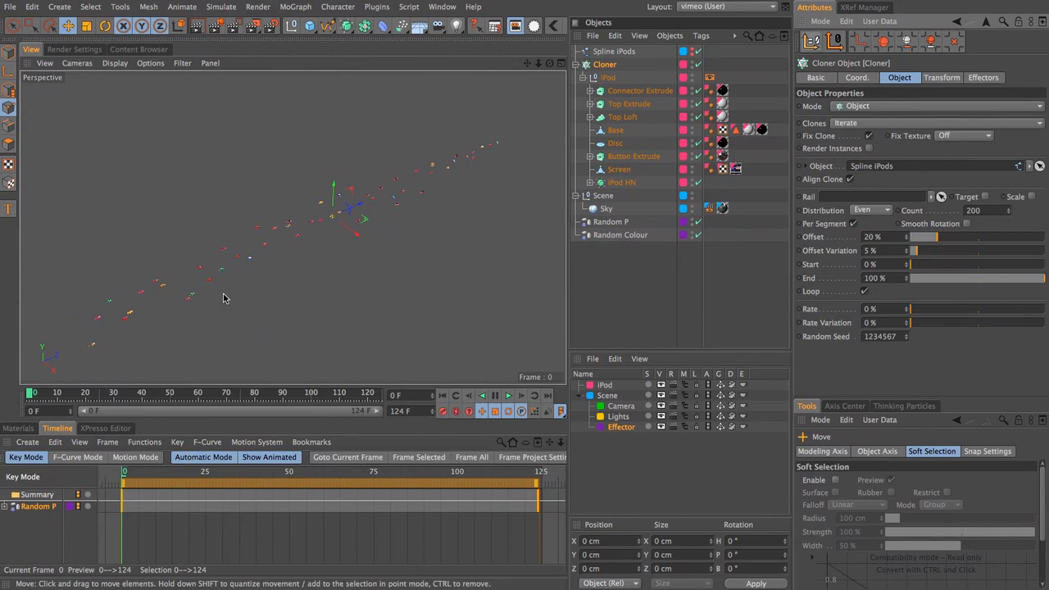
pyautogui.click(820, 240)
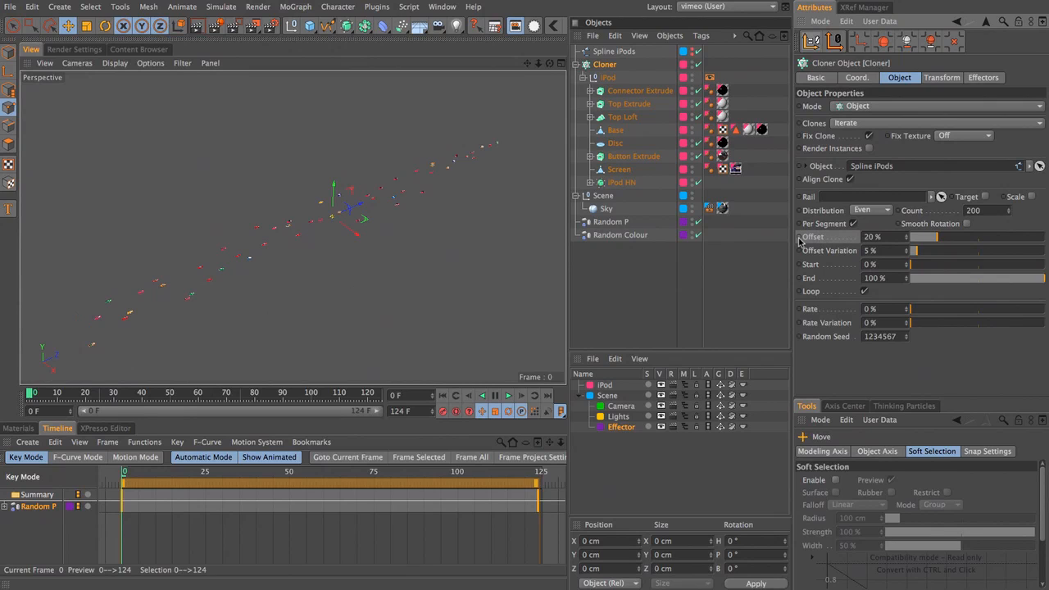
pyautogui.click(801, 240)
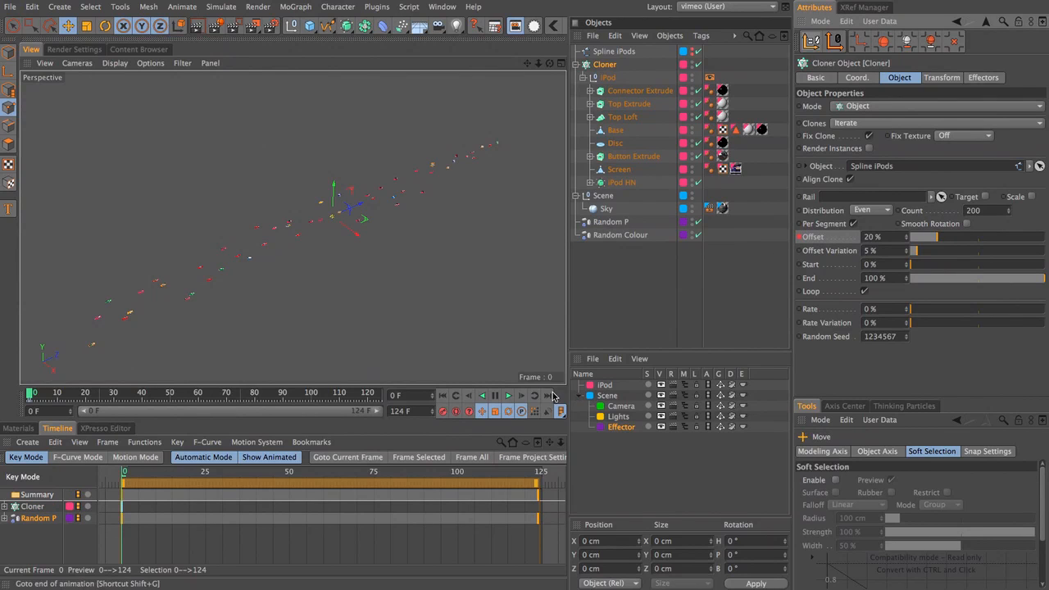
# Set the Cloner's Offset to 50% at frame 124 and keyframe it
pyautogui.click(549, 396)
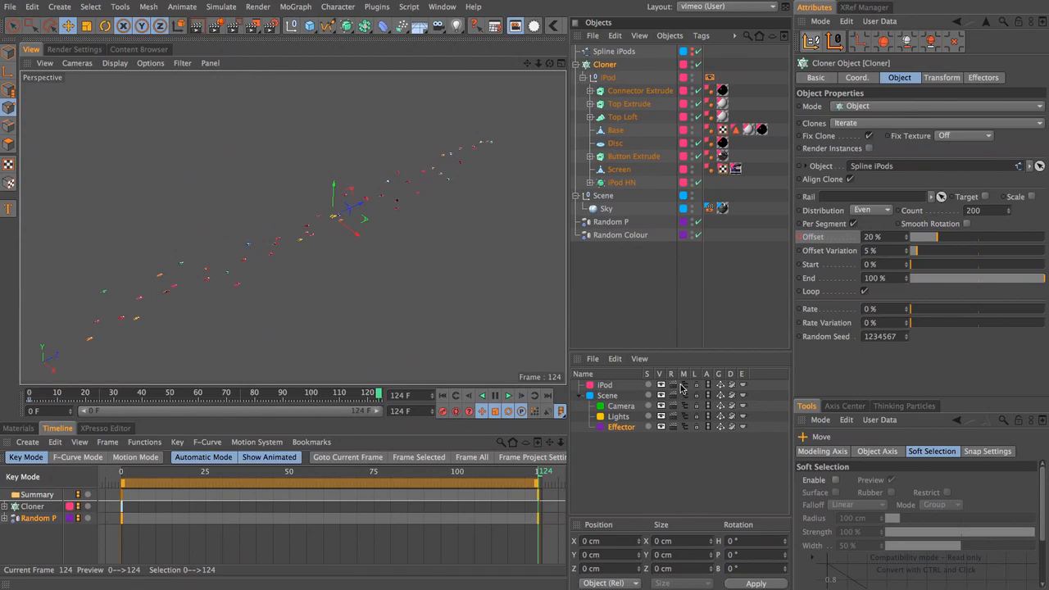
pyautogui.click(873, 237)
pyautogui.write('50')
pyautogui.press('Return')
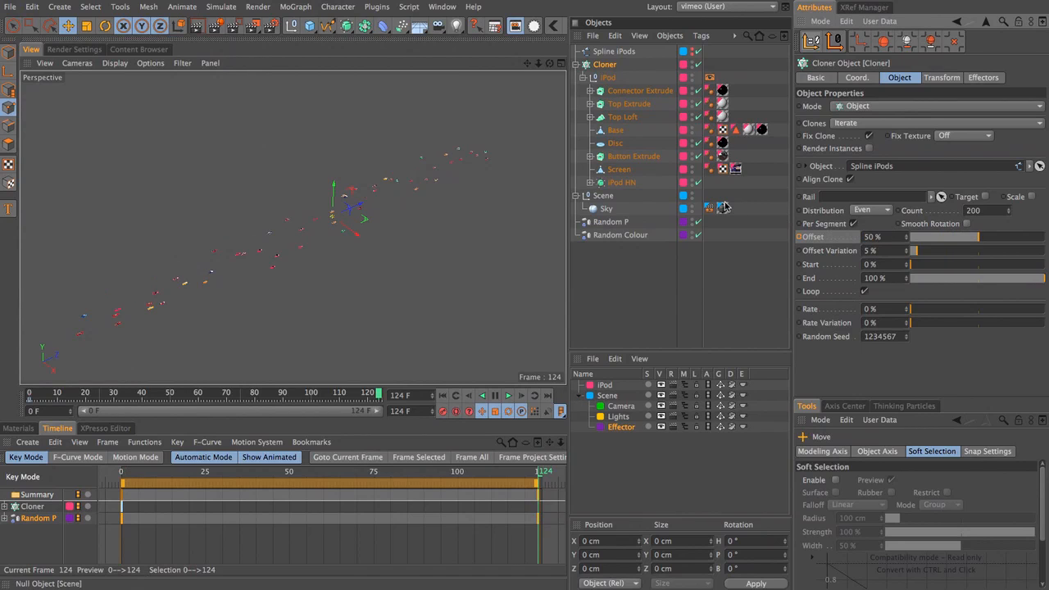
pyautogui.click(799, 237)
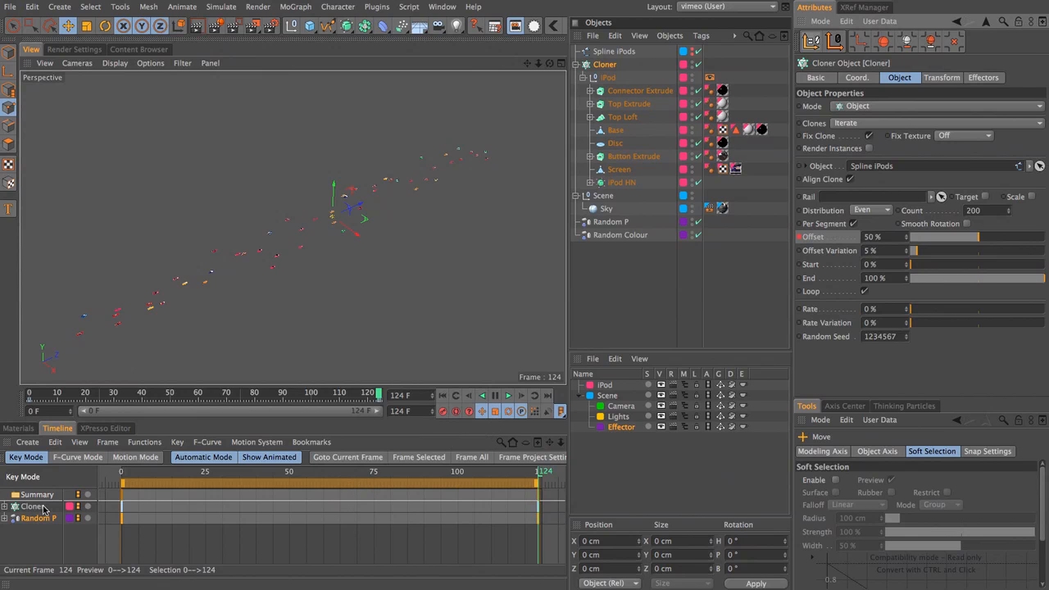
# Expand the Cloner's Offset track in the Timeline and play the animation to check the clones' movement
pyautogui.click(43, 508)
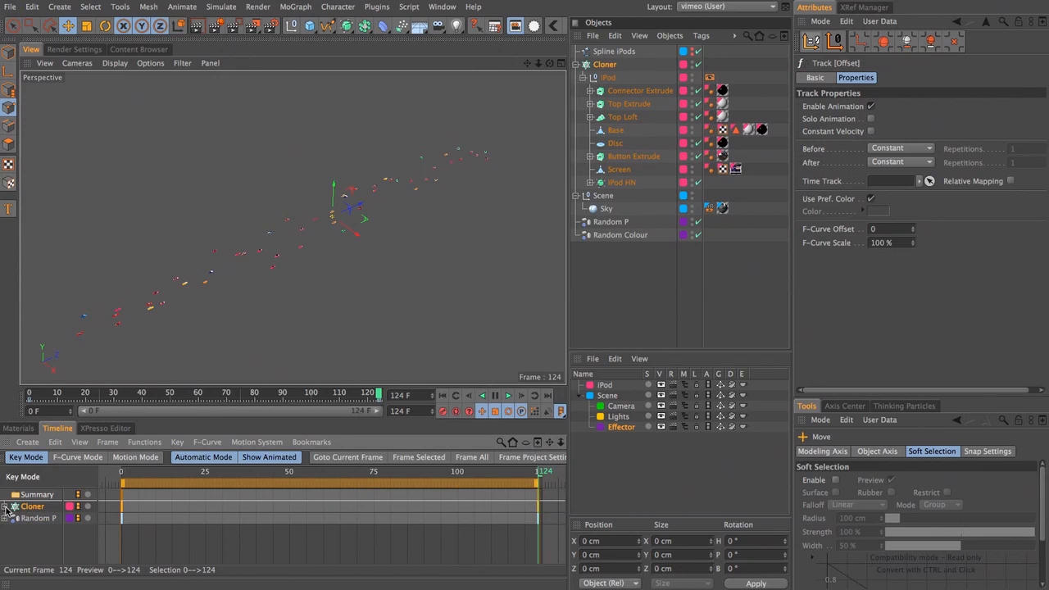
pyautogui.click(4, 507)
pyautogui.click(43, 523)
pyautogui.click(41, 520)
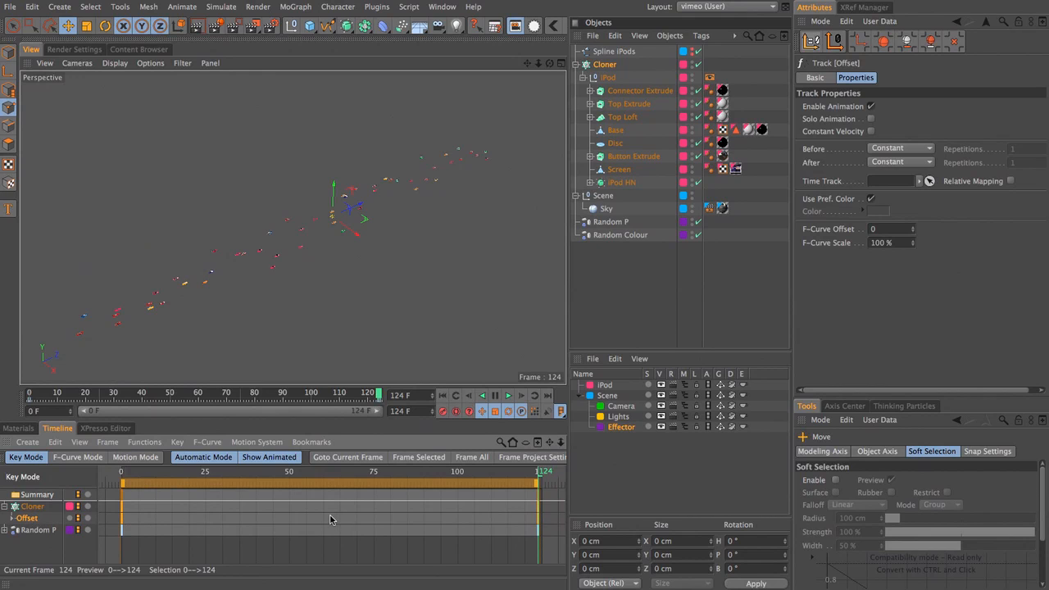
pyautogui.click(509, 396)
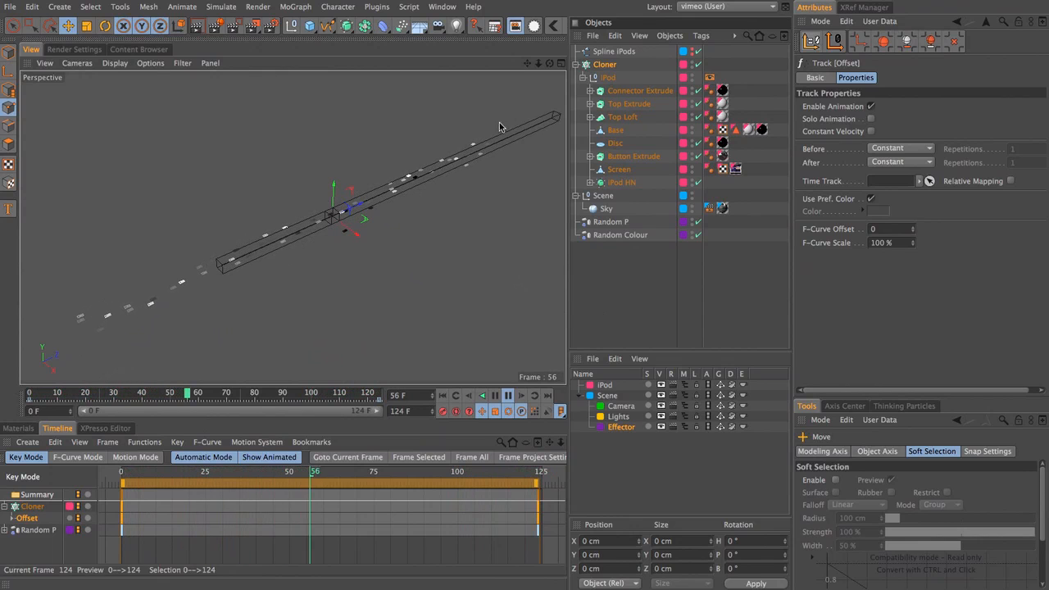
pyautogui.click(508, 396)
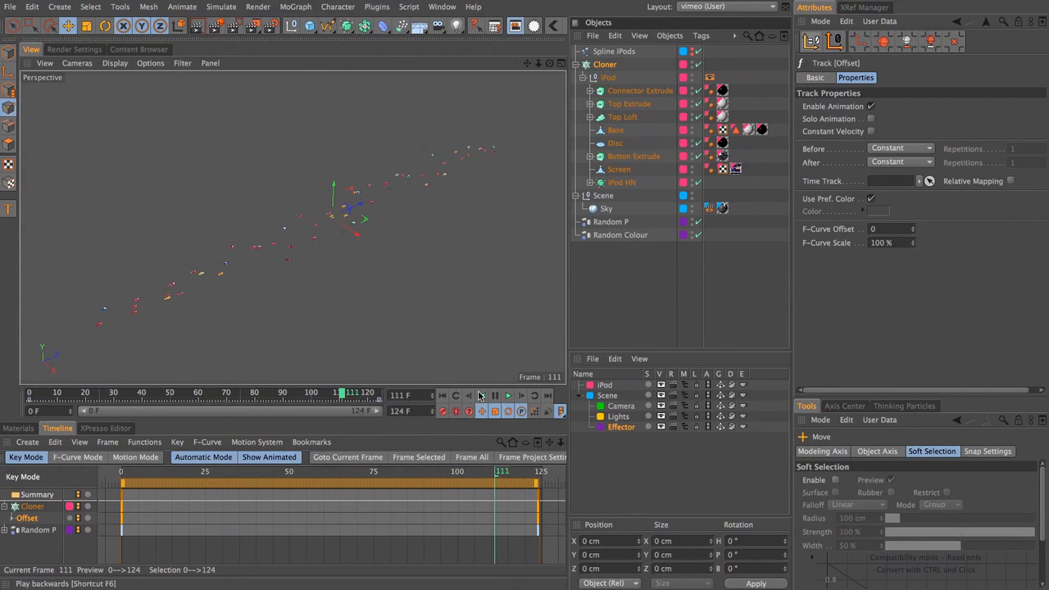
# Reverse the point sequence of the Spline iPods object
pyautogui.click(617, 51)
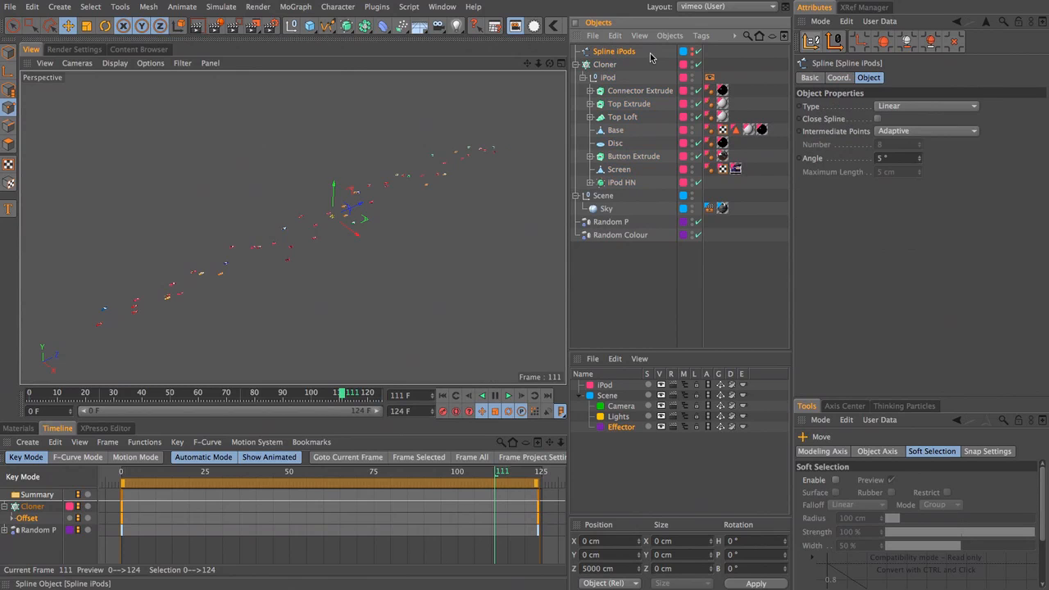
pyautogui.click(149, 8)
pyautogui.moveTo(165, 96)
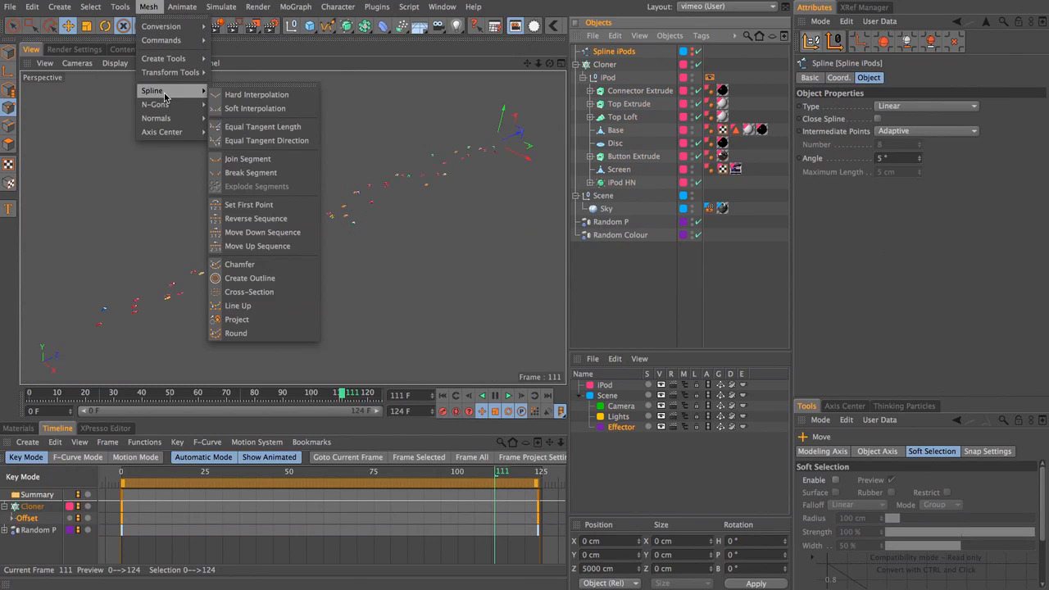
pyautogui.click(253, 220)
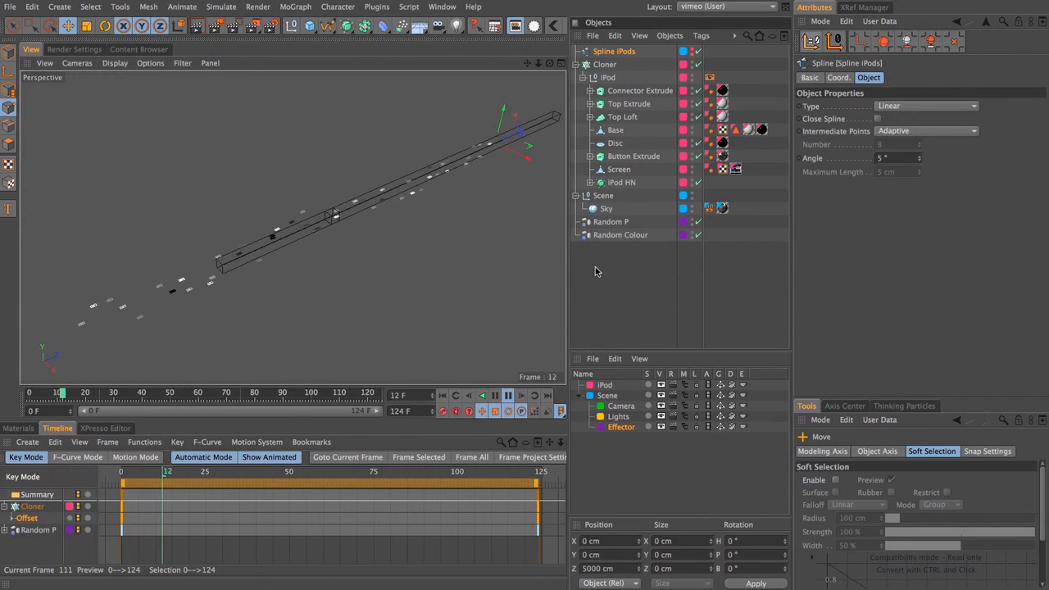
# Stop the playback, return to frame 0 and save the project
pyautogui.click(507, 399)
pyautogui.click(443, 398)
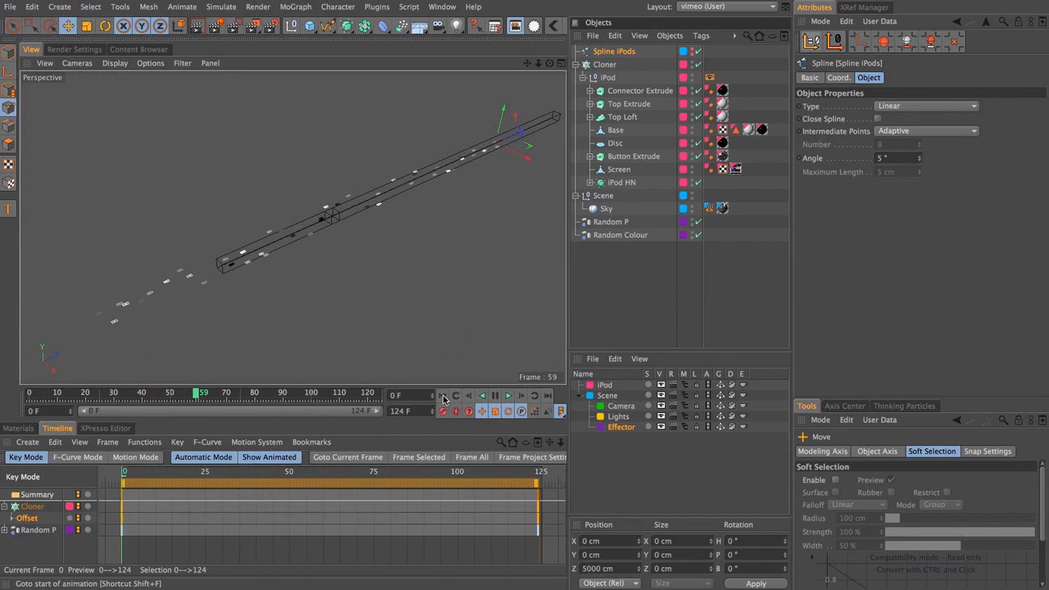
pyautogui.click(11, 8)
pyautogui.click(49, 146)
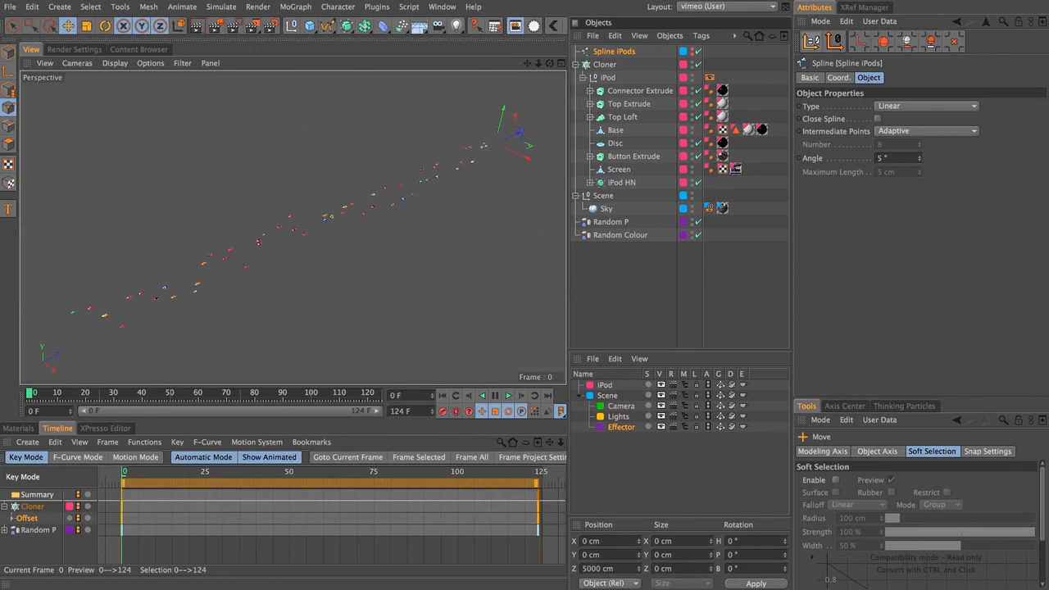
# Review Random P's transform parameters and the Cloner's object and effector settings
pyautogui.click(612, 222)
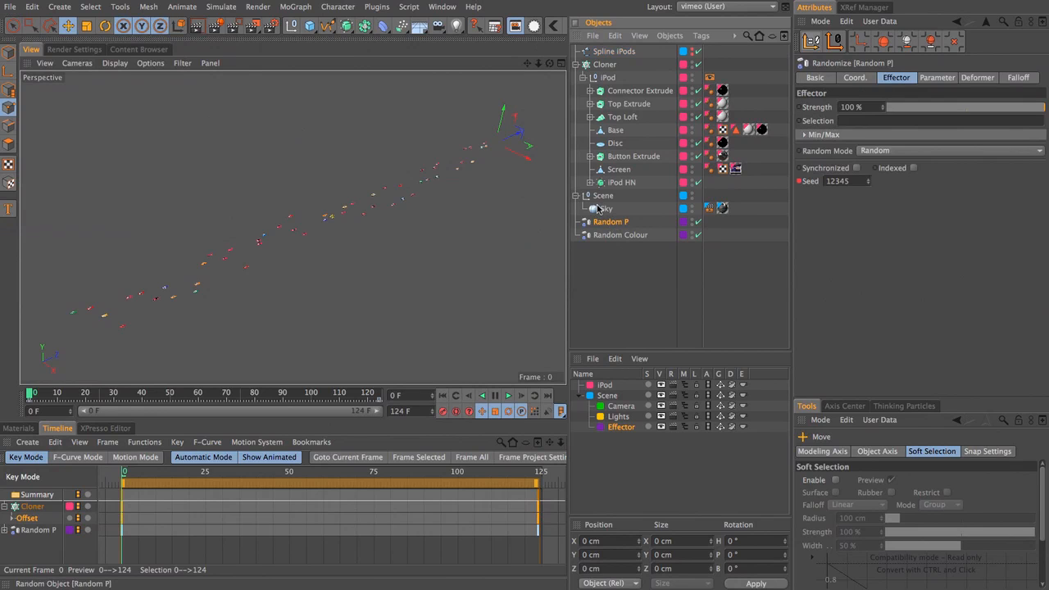
pyautogui.click(947, 79)
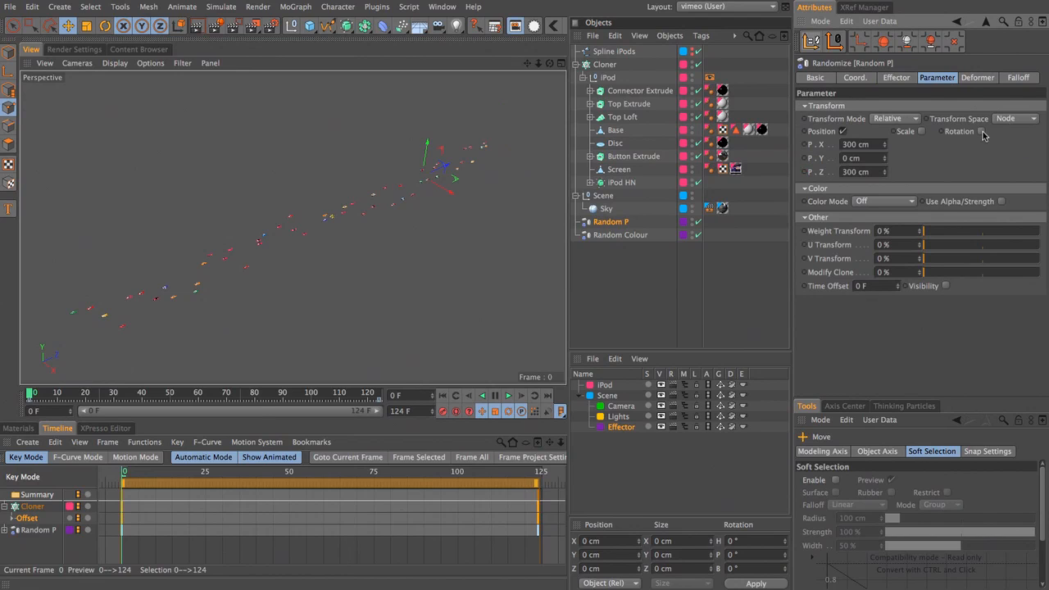
pyautogui.click(653, 295)
pyautogui.click(607, 64)
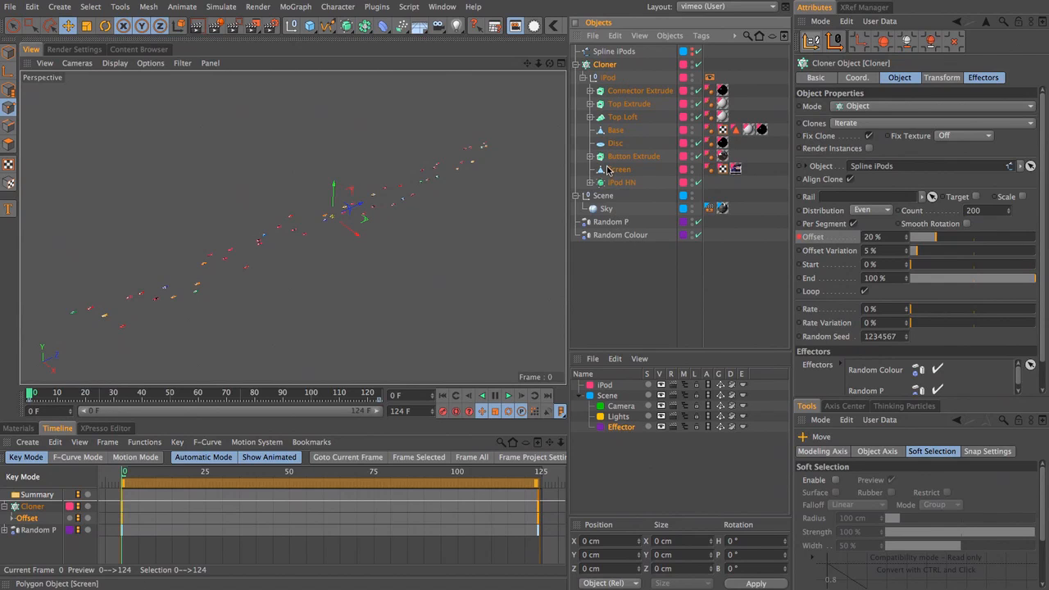
pyautogui.click(608, 223)
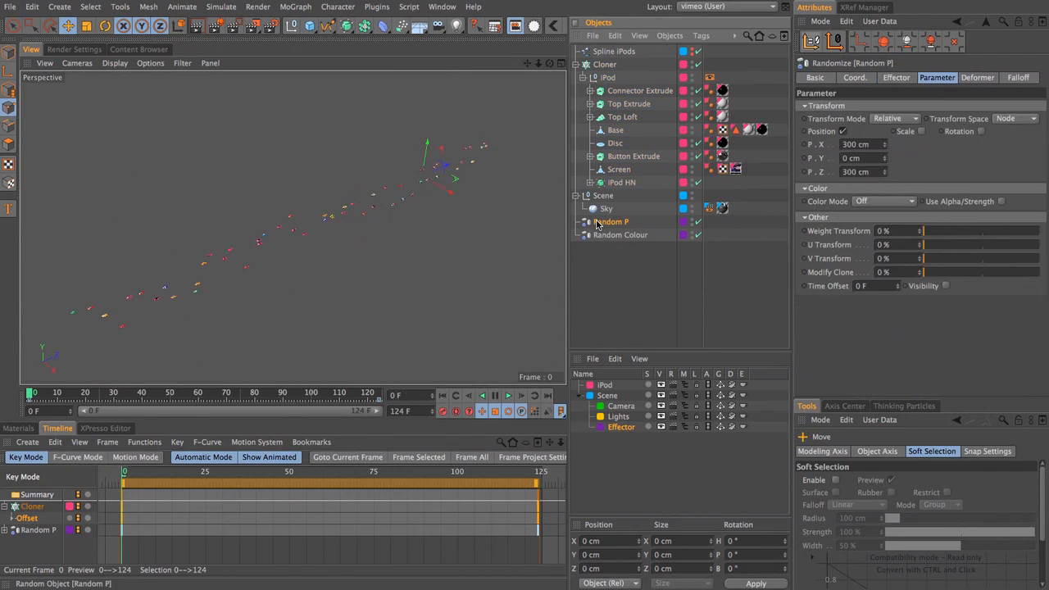
# Add a Random effector to the Cloner
pyautogui.click(637, 264)
pyautogui.click(605, 64)
pyautogui.click(295, 7)
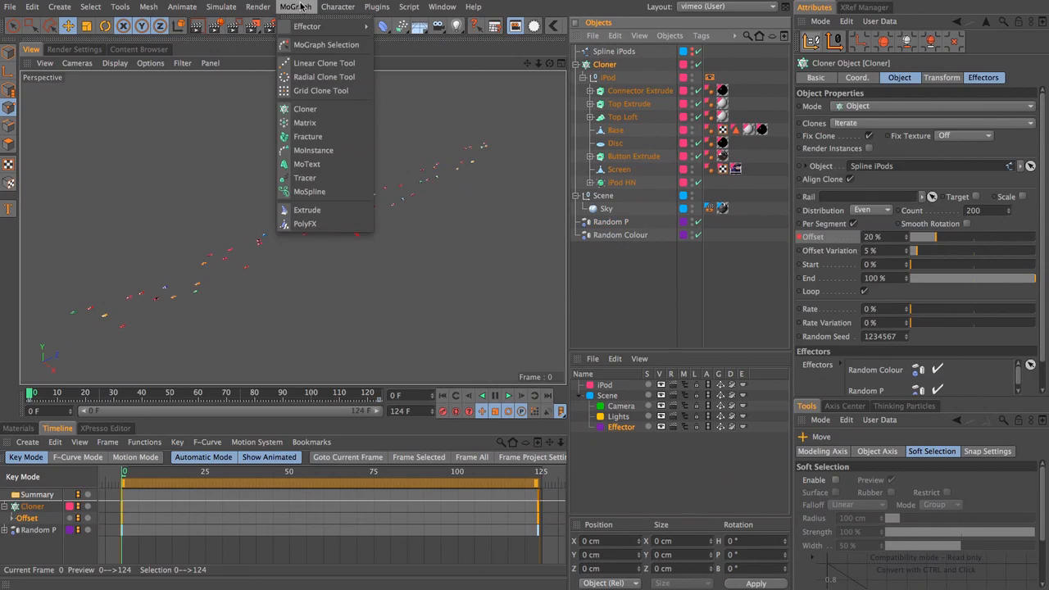
pyautogui.moveTo(309, 30)
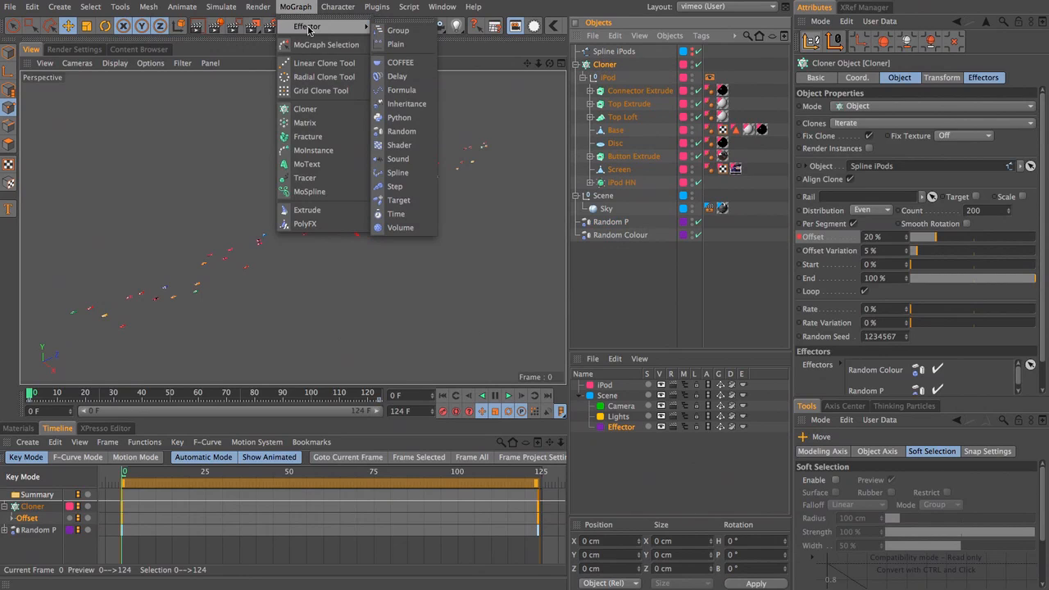
pyautogui.click(402, 131)
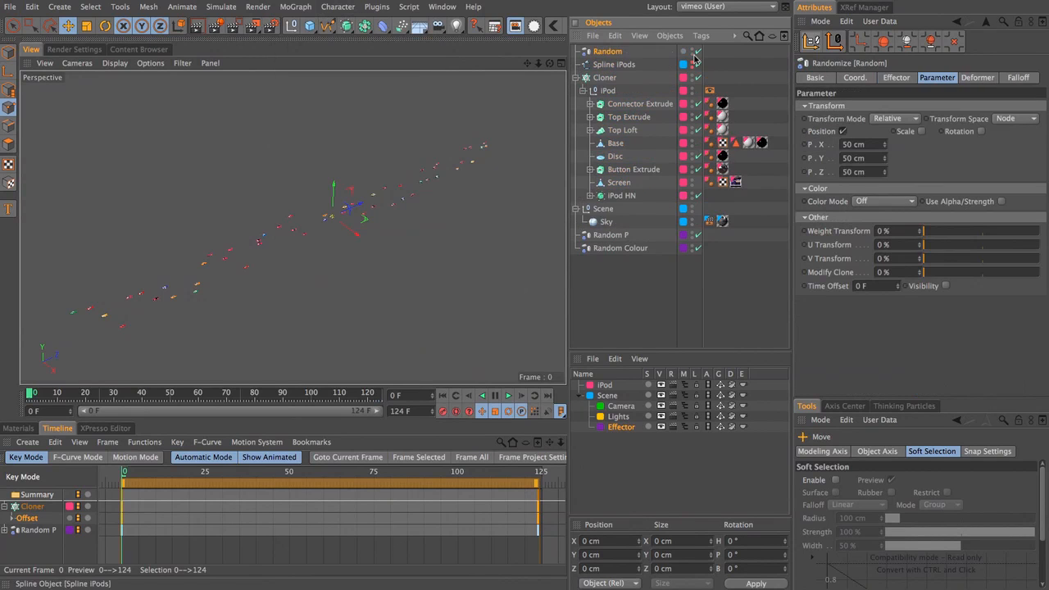
# Rename the new effector Random R and file it between Random P and Random Colour on the Effector layer
pyautogui.doubleClick(617, 53)
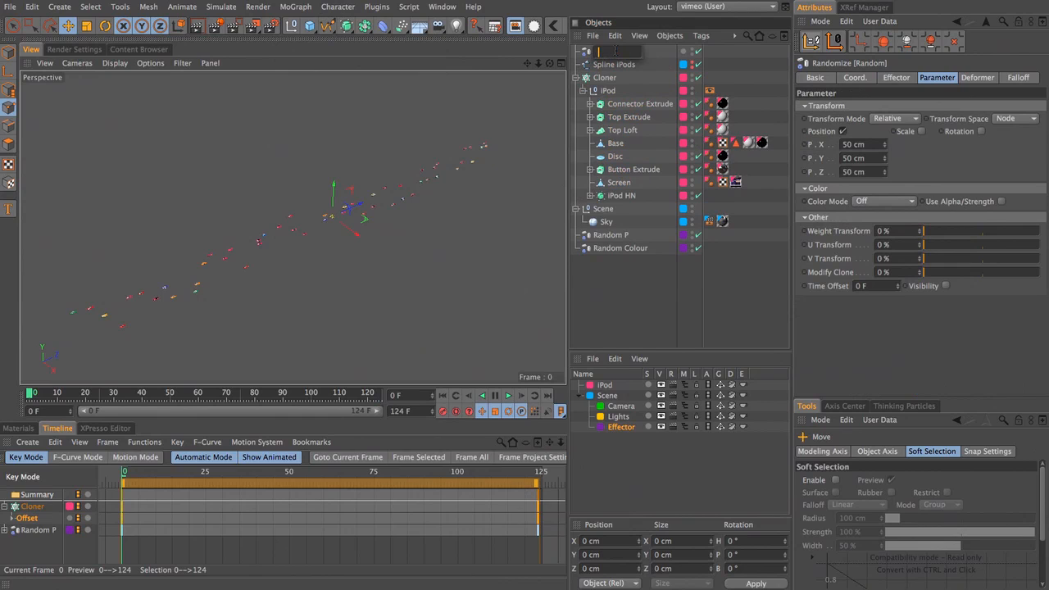
pyautogui.write('Random R')
pyautogui.press('Return')
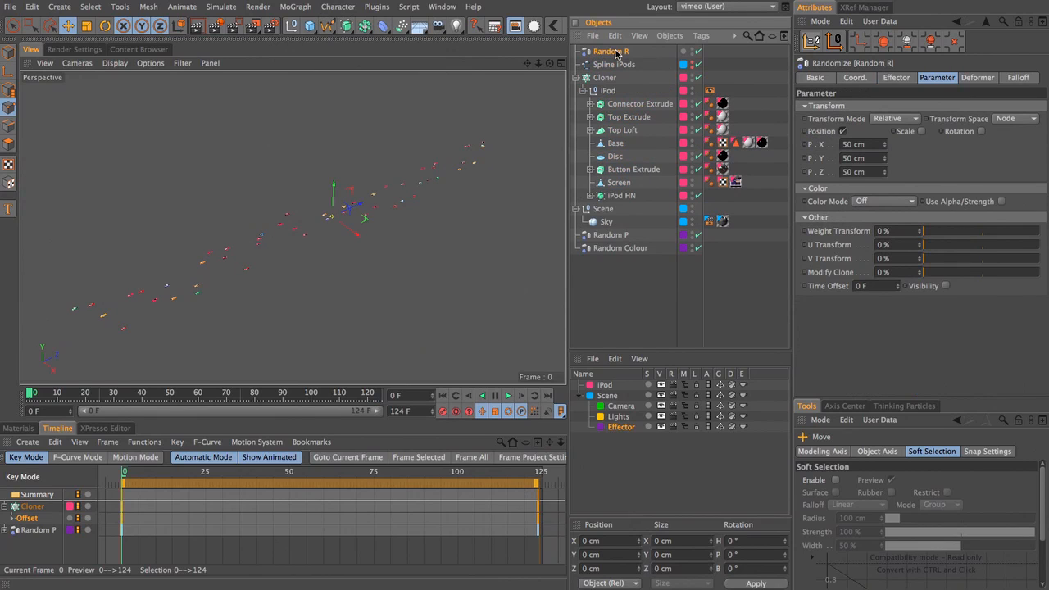
pyautogui.moveTo(618, 53); pyautogui.dragTo(624, 241)
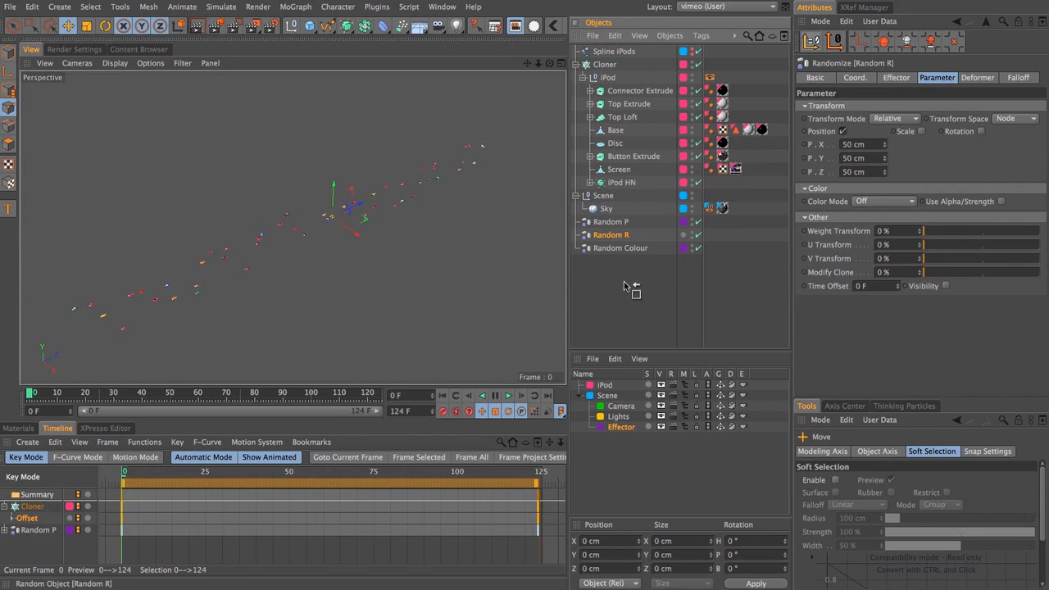
pyautogui.moveTo(625, 287); pyautogui.dragTo(627, 428)
# Switch Random R from position to rotation and try a heading rotation of 1205°
pyautogui.click(843, 131)
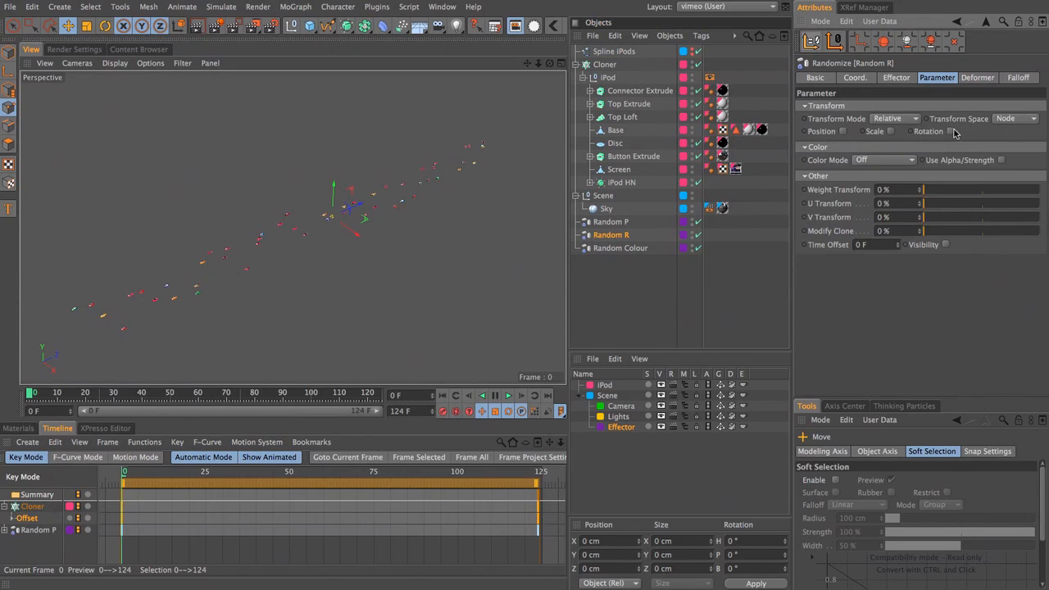
pyautogui.click(952, 131)
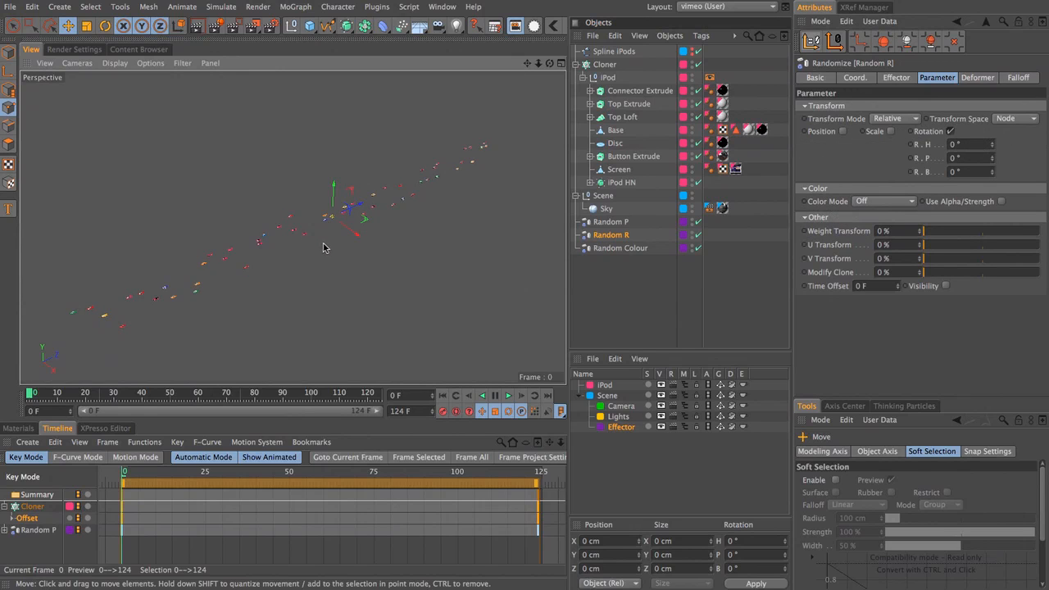
pyautogui.moveTo(540, 63); pyautogui.dragTo(643, 63)
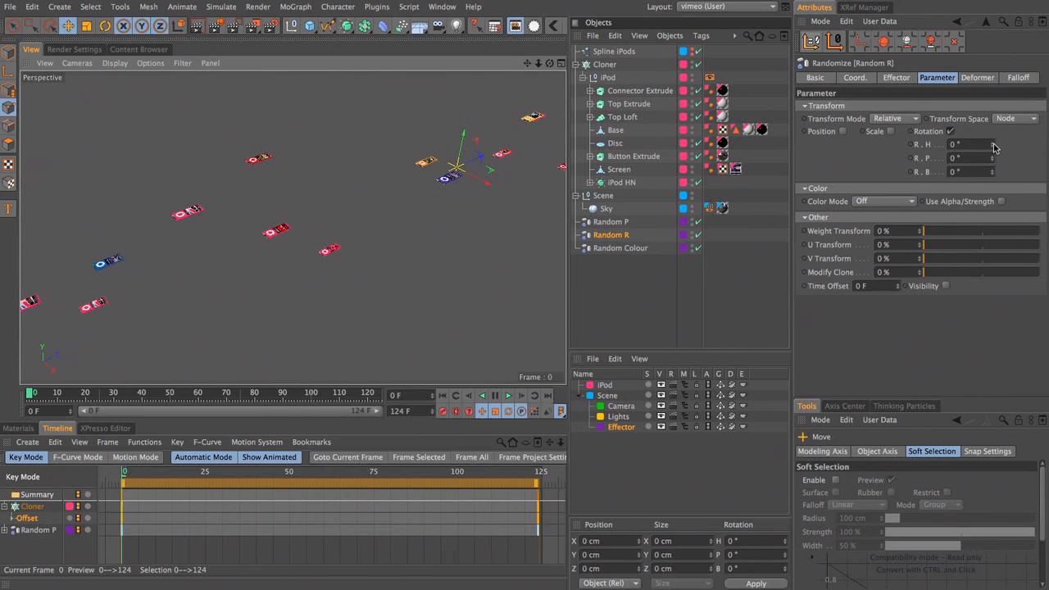
pyautogui.moveTo(992, 145); pyautogui.dragTo(876, 124)
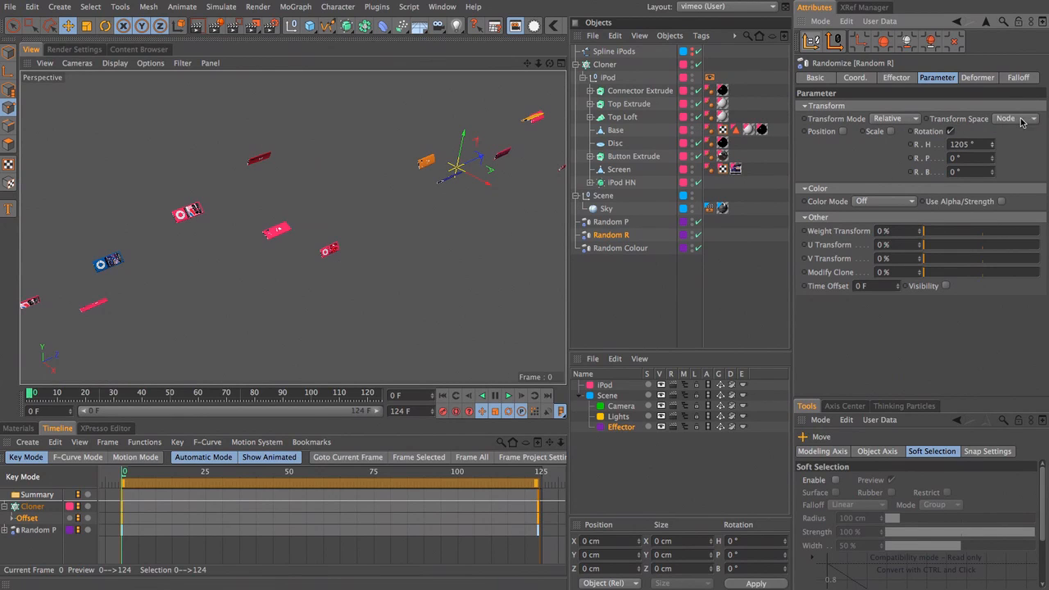
# Check the Cloner's transform rotation, and set Random R's heading rotation to 360°
pyautogui.click(605, 63)
pyautogui.click(941, 77)
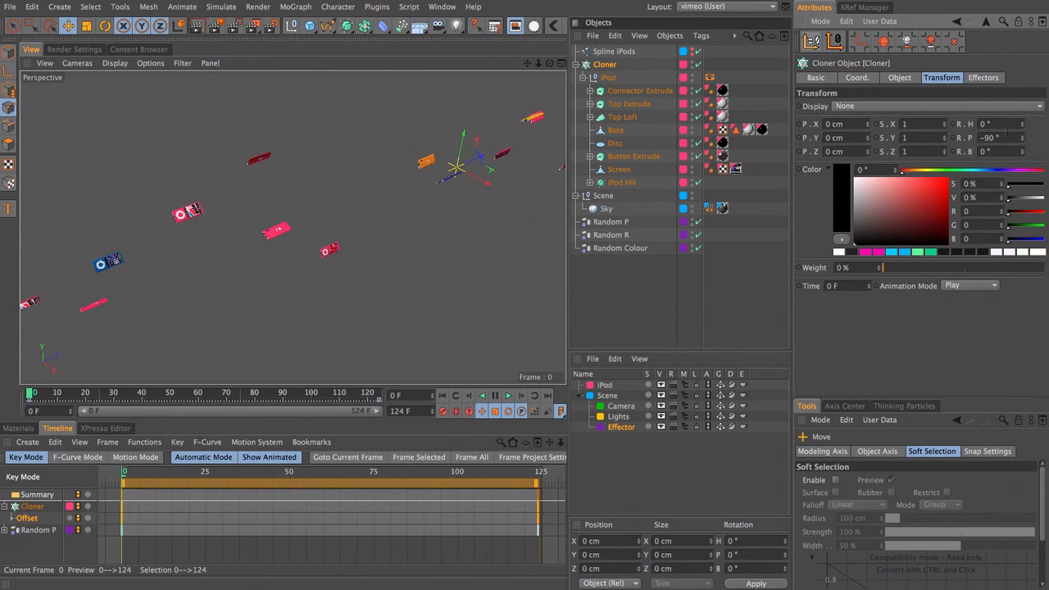
pyautogui.click(621, 237)
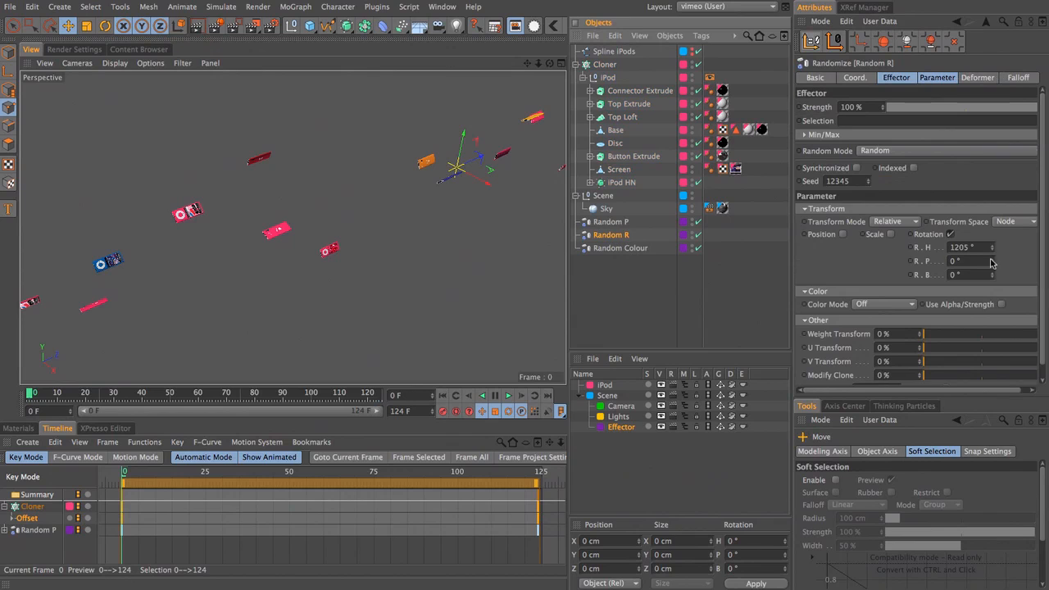
pyautogui.moveTo(975, 249); pyautogui.dragTo(824, 228)
pyautogui.write('36')
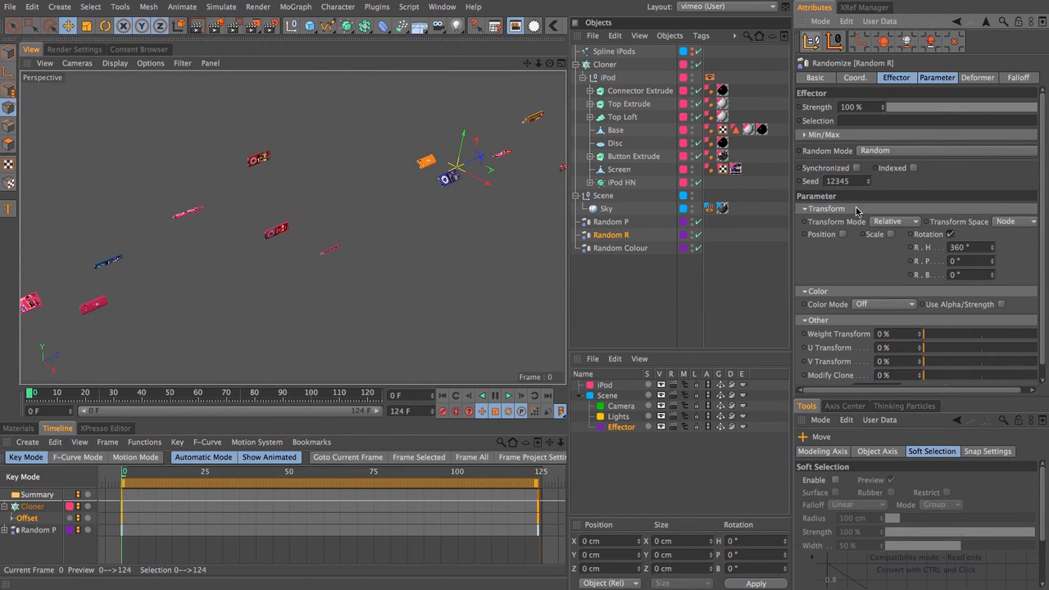
# Examine Random R's seed and the random modes available for it
pyautogui.doubleClick(840, 181)
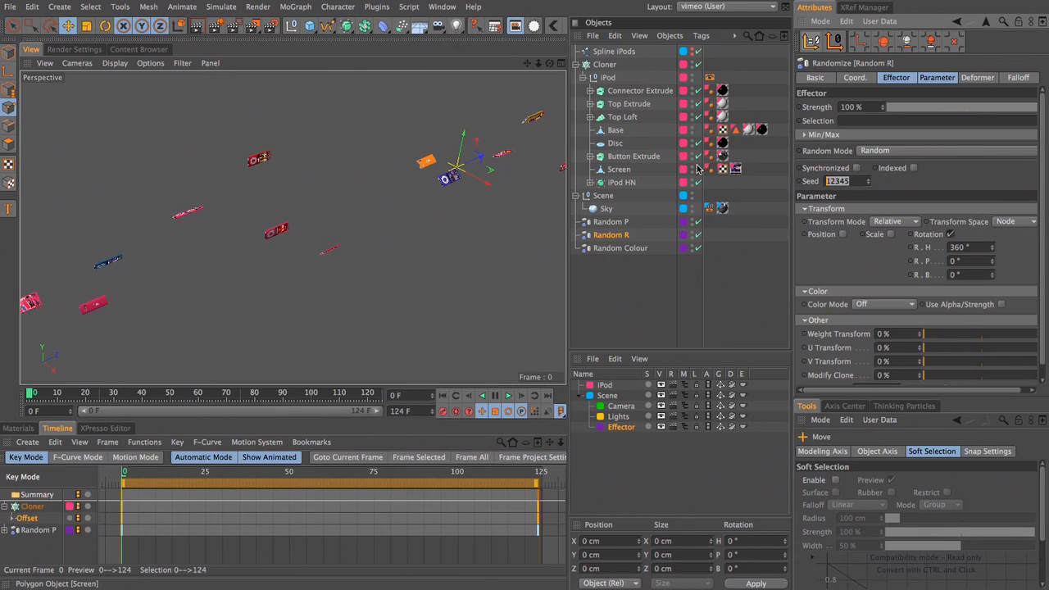
pyautogui.click(908, 152)
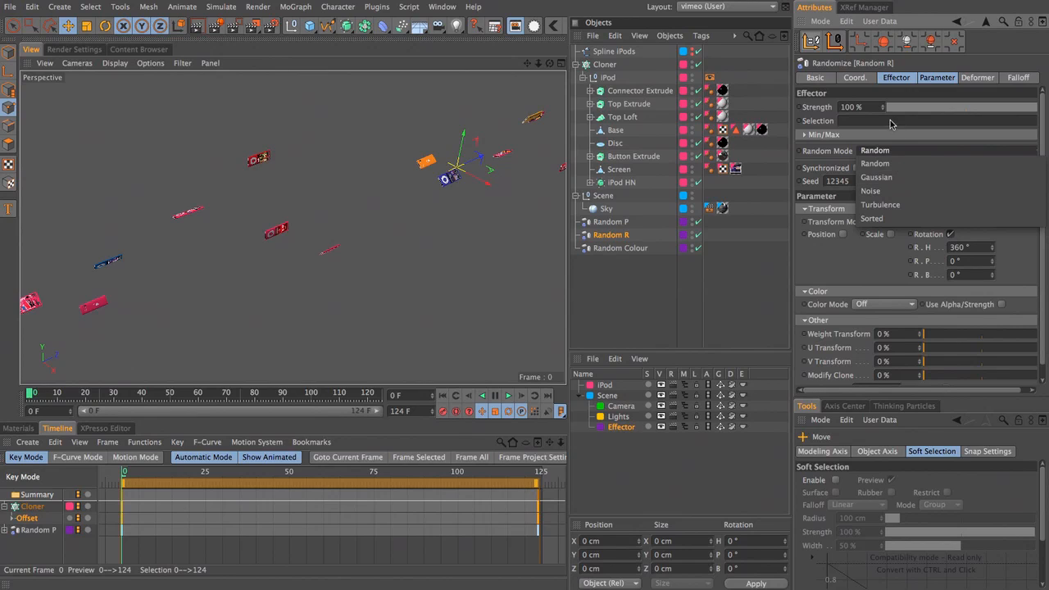
pyautogui.click(892, 76)
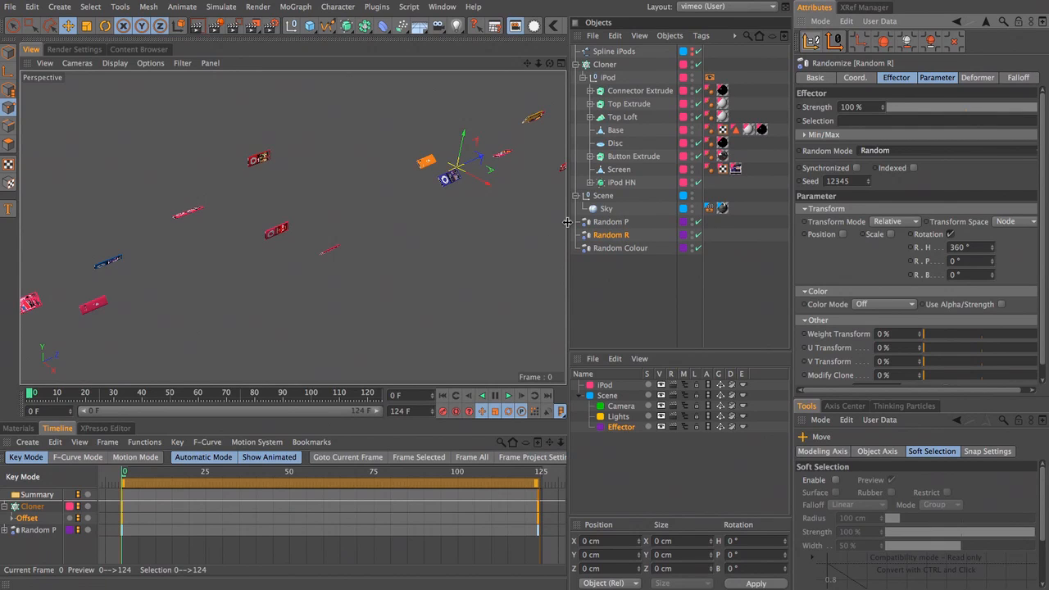
# Set Random P's Seed parameter as the driver
pyautogui.click(606, 226)
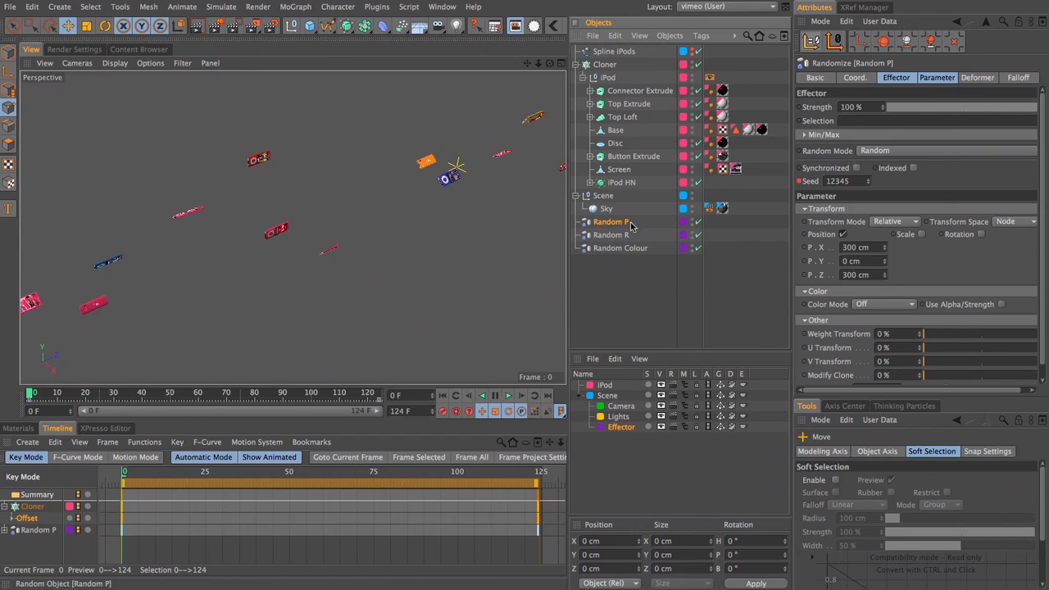
pyautogui.rightClick(814, 185)
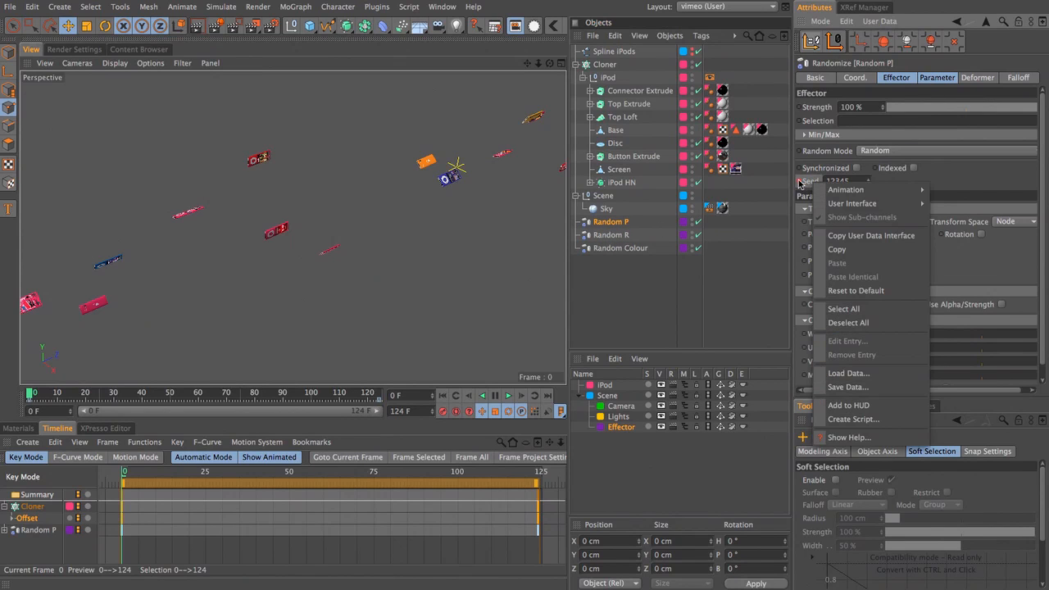
pyautogui.moveTo(862, 191)
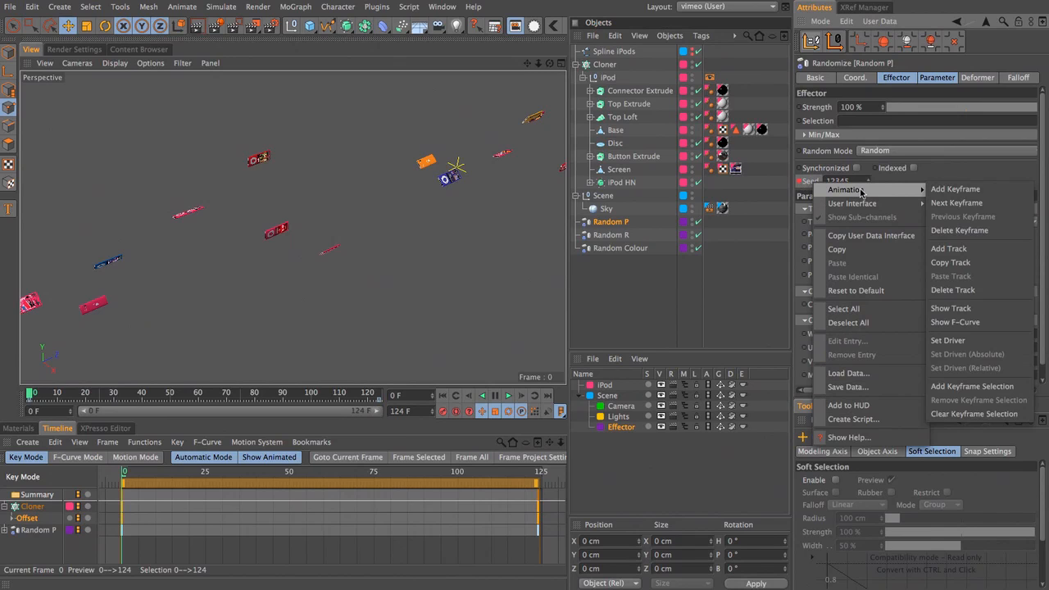
pyautogui.click(954, 346)
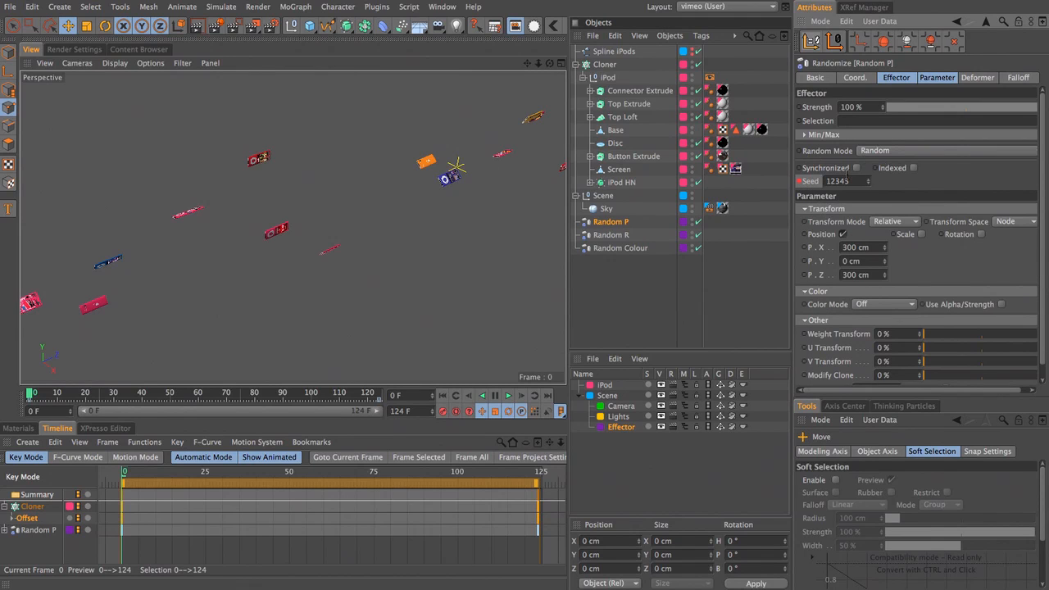
# Make Random R's Seed parameter driven by Random P's seed, using the relative option
pyautogui.click(610, 238)
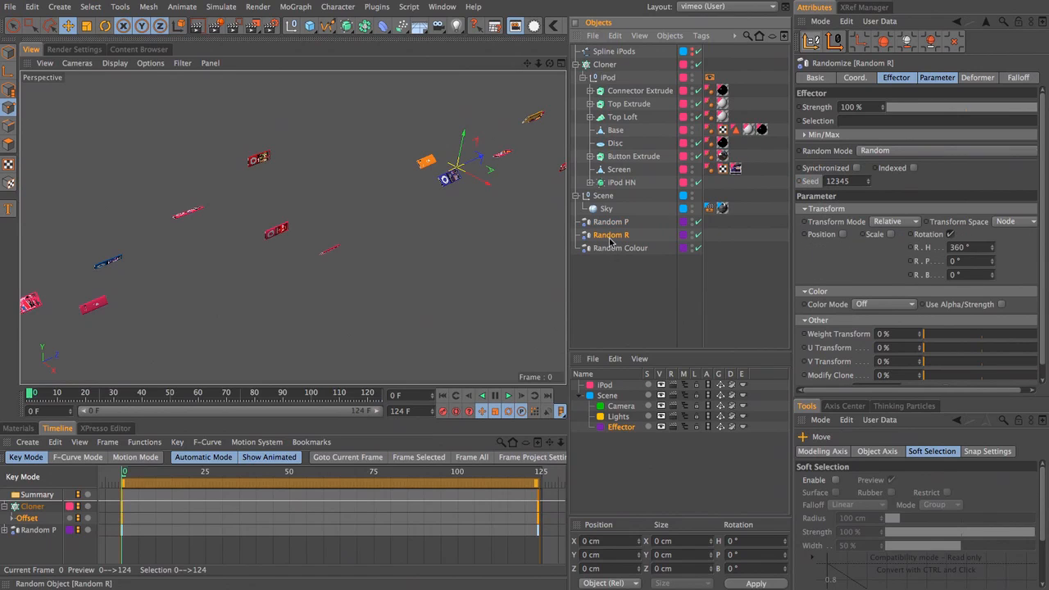
pyautogui.rightClick(809, 184)
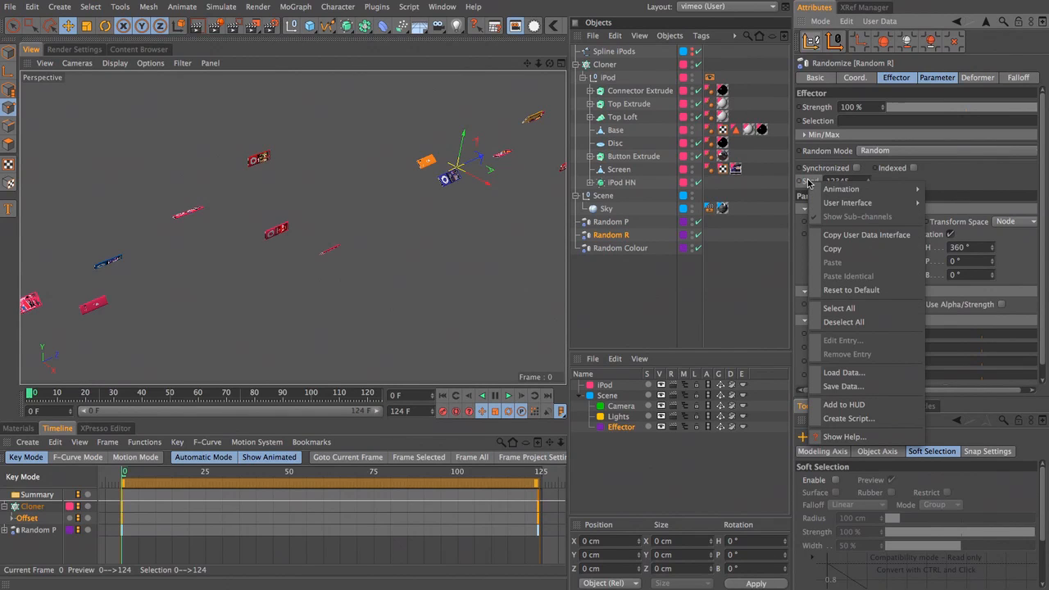
pyautogui.moveTo(856, 189)
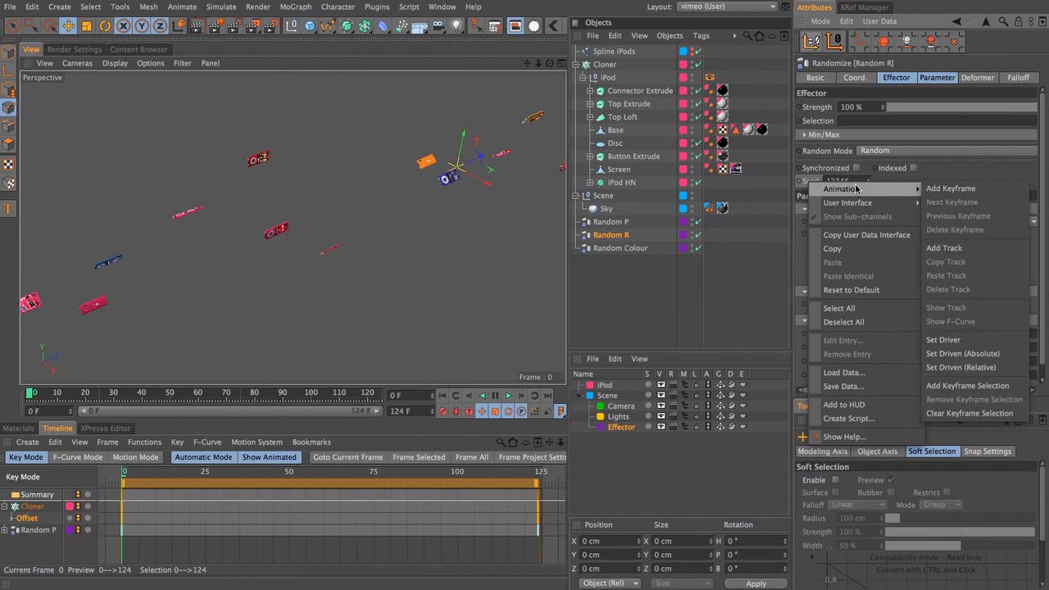
pyautogui.click(956, 370)
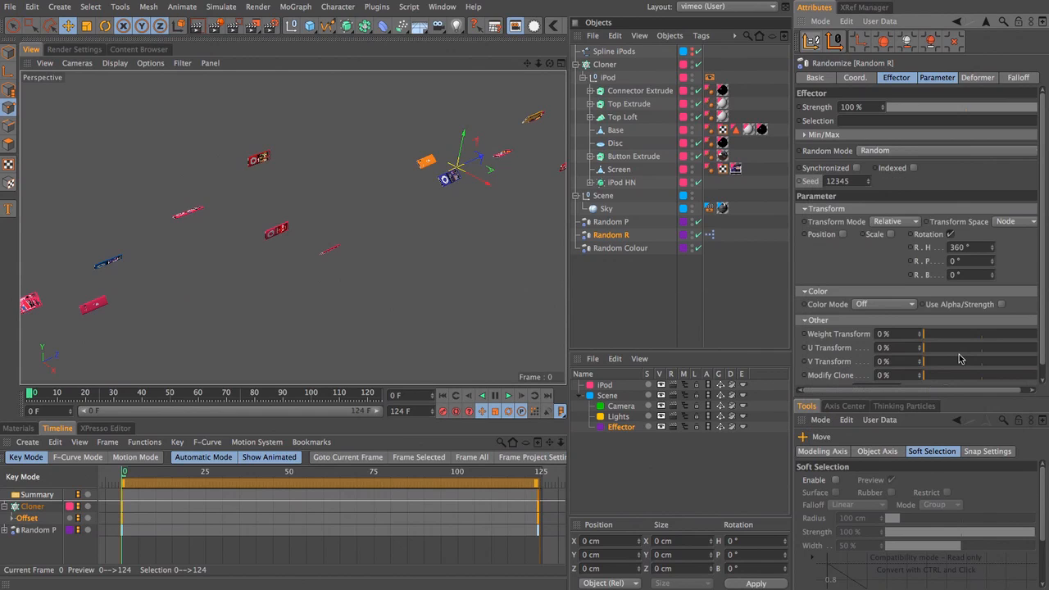
# Review the tag properties of Random R's seed expression and open its XPresso graph
pyautogui.click(710, 235)
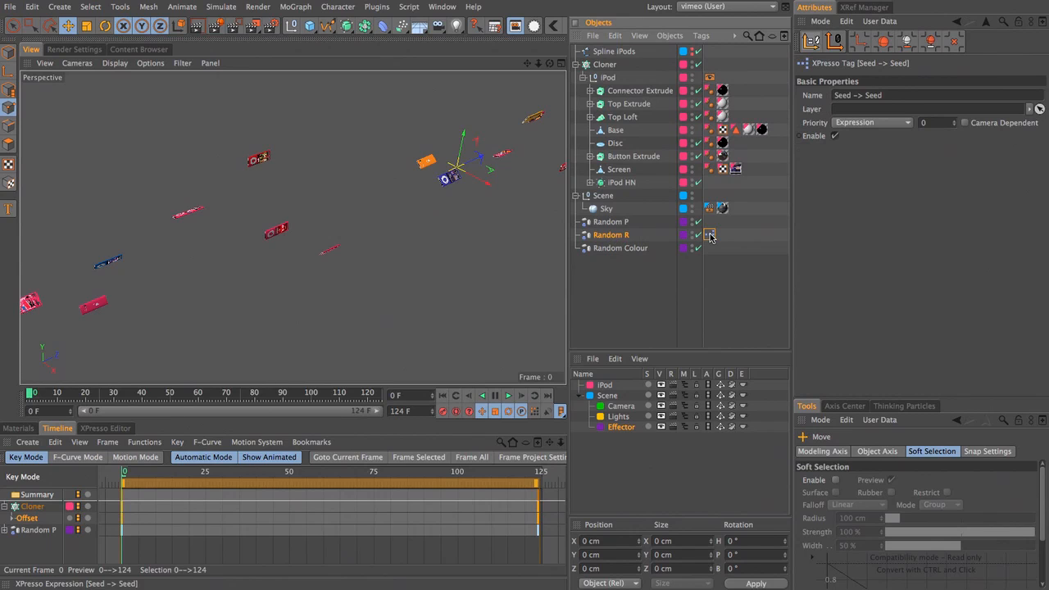
pyautogui.click(902, 97)
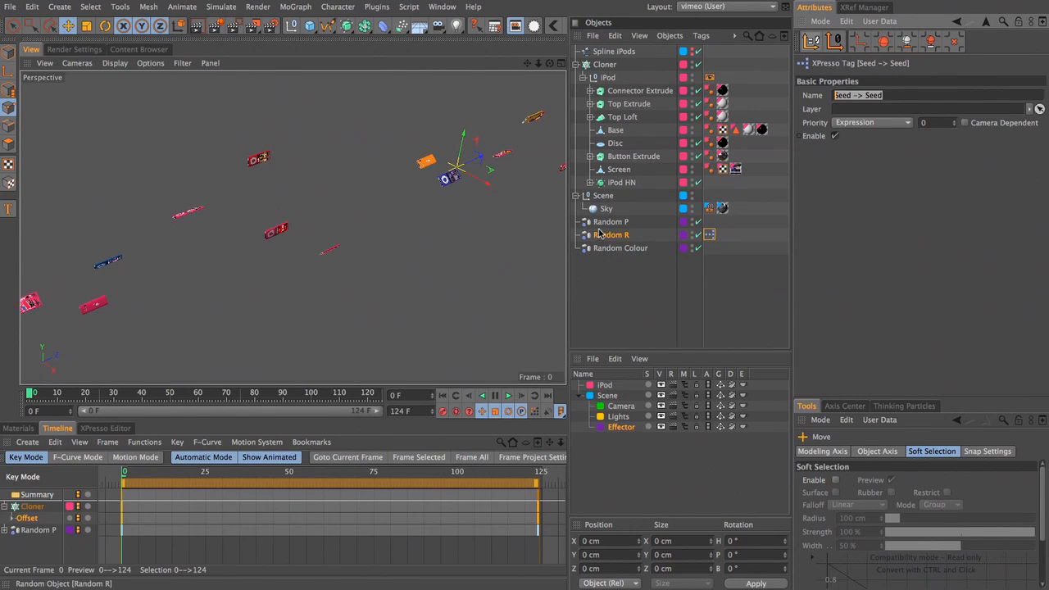
pyautogui.doubleClick(710, 234)
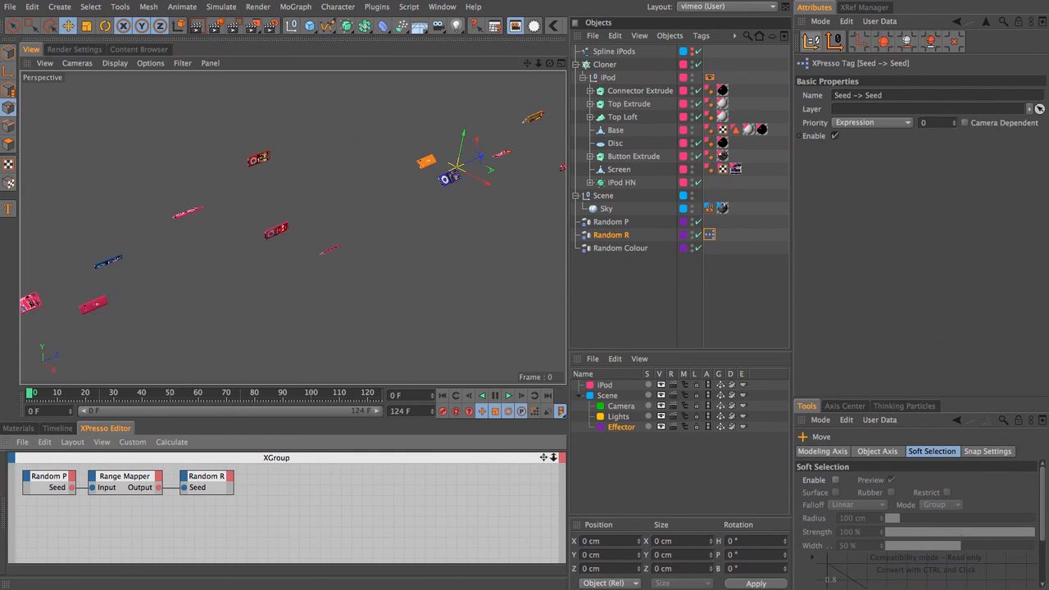
# Spread the Random P and Random R nodes apart on either side of the Range Mapper in the XPresso graph
pyautogui.moveTo(543, 457); pyautogui.dragTo(633, 468)
pyautogui.click(140, 489)
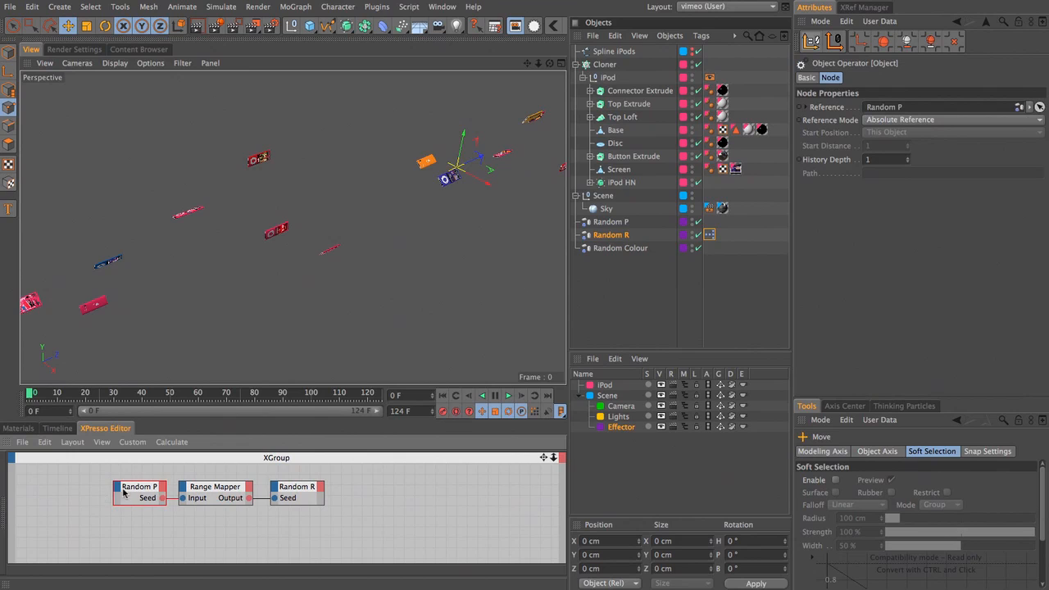
pyautogui.moveTo(129, 492); pyautogui.dragTo(100, 487)
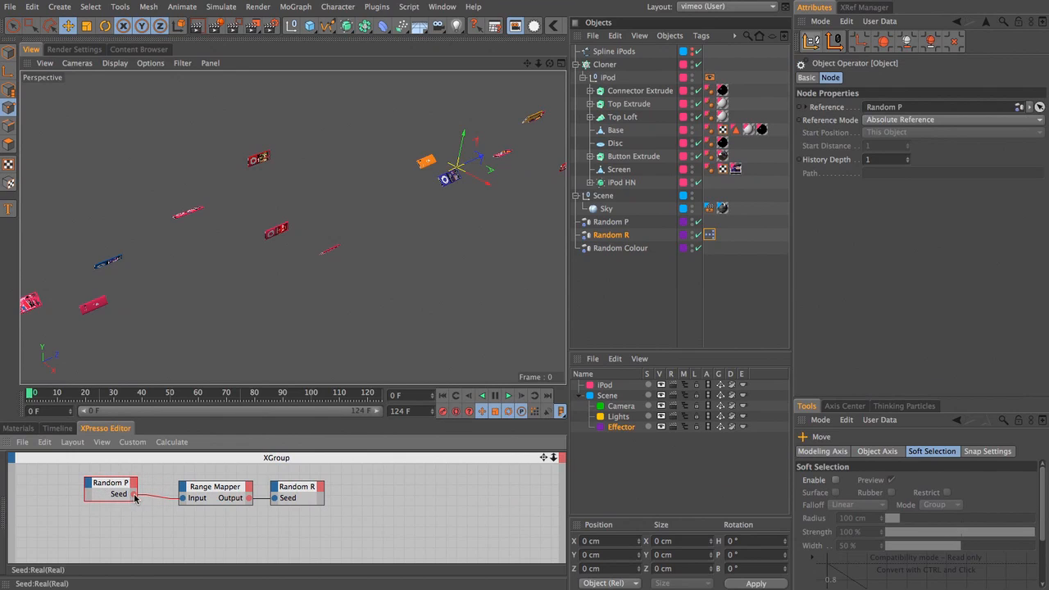
pyautogui.click(314, 492)
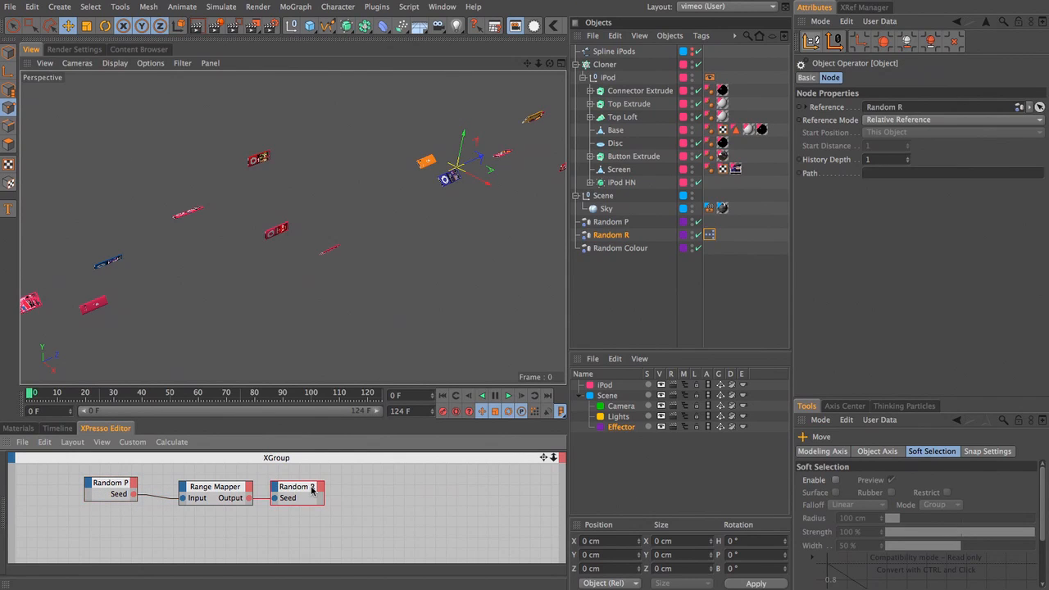
pyautogui.moveTo(284, 491); pyautogui.dragTo(304, 487)
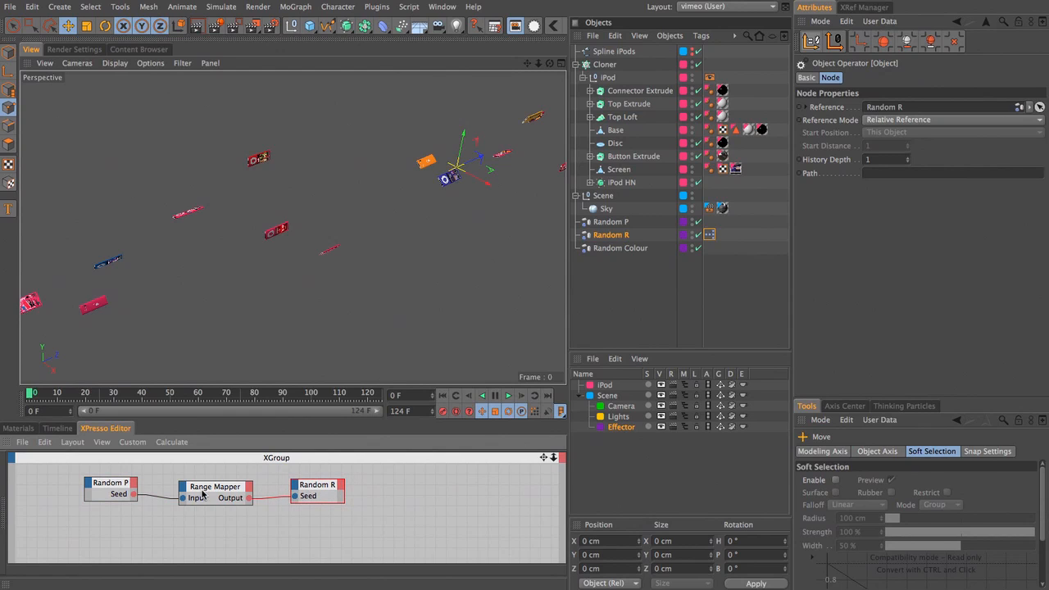
# Review the Range Mapper's input and output ranges, and check Random P's seed at frames 0 and 124
pyautogui.click(236, 491)
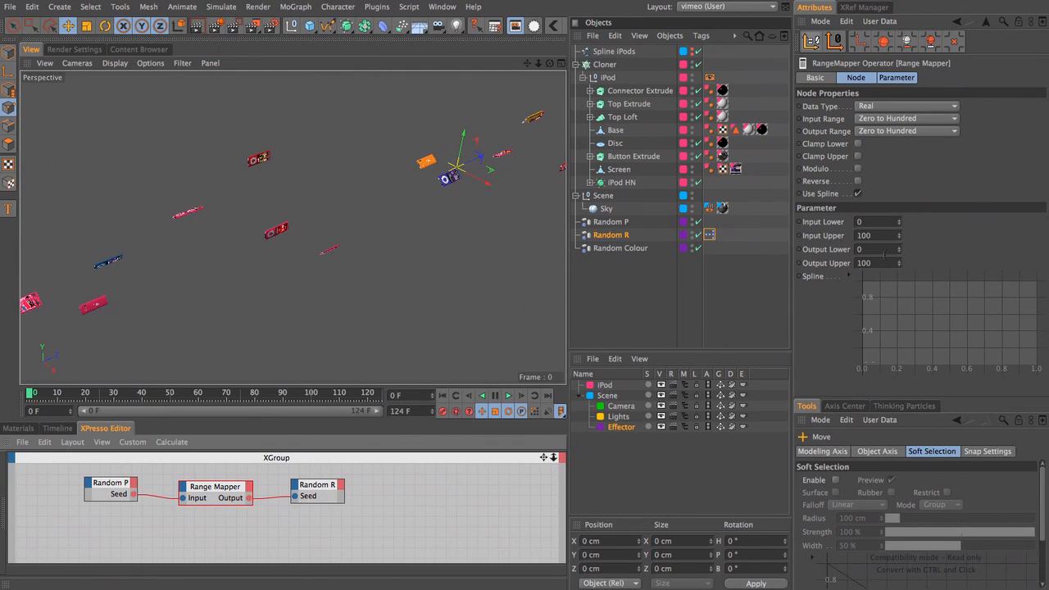
pyautogui.moveTo(882, 263); pyautogui.dragTo(828, 259)
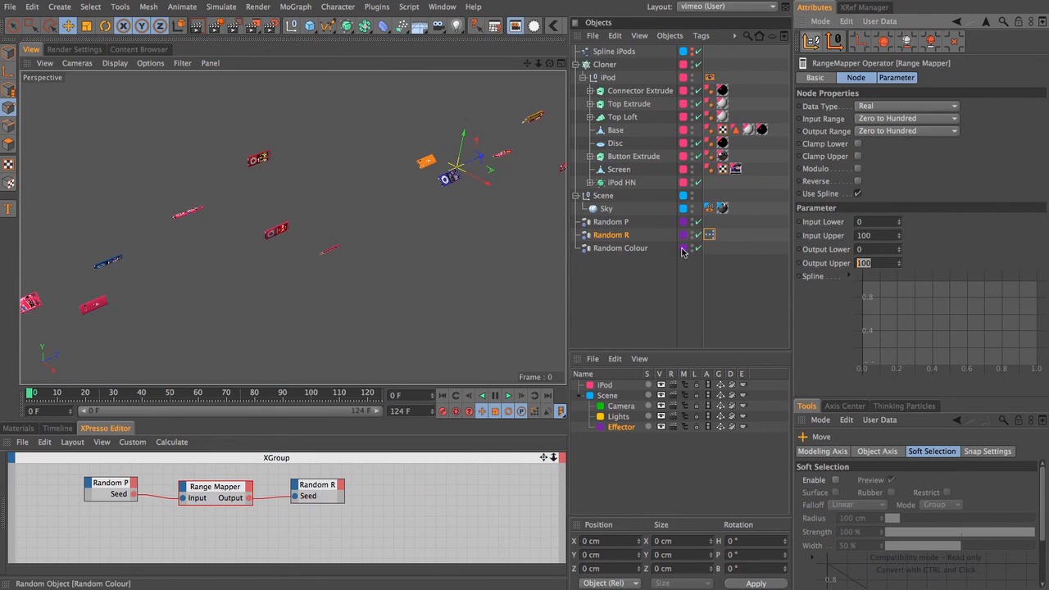
pyautogui.click(605, 223)
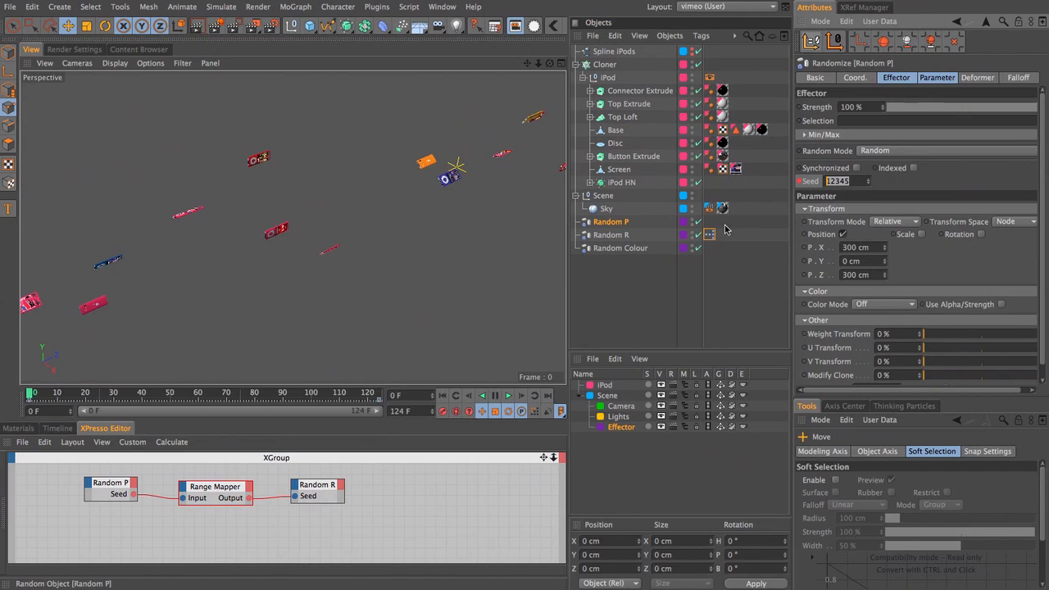
pyautogui.click(548, 396)
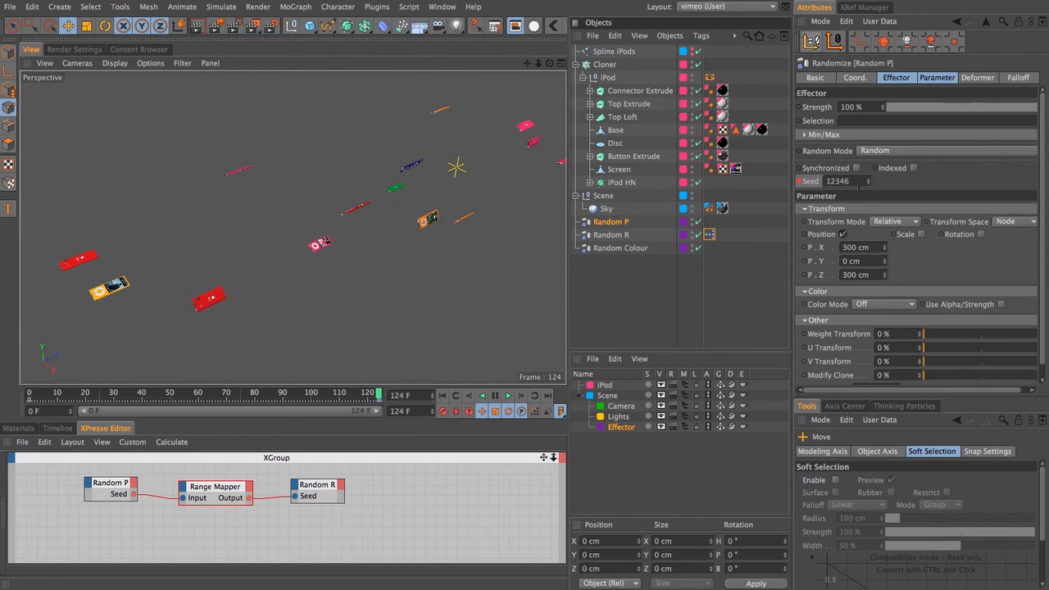
# Check Random R's seed at frames 124 and 0, and play the animation from the start with nothing selected
pyautogui.click(611, 235)
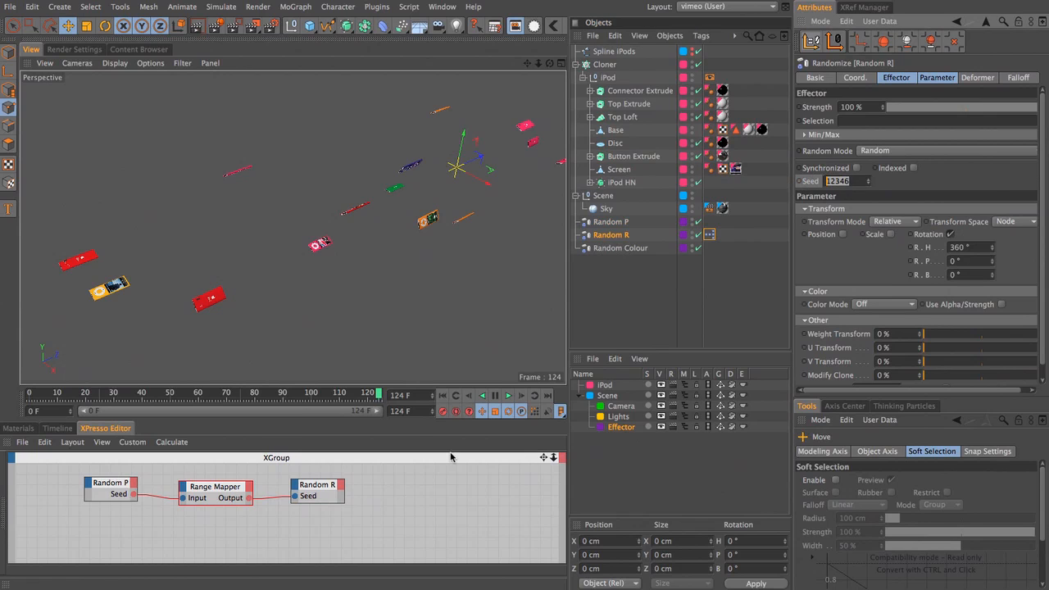
pyautogui.click(443, 397)
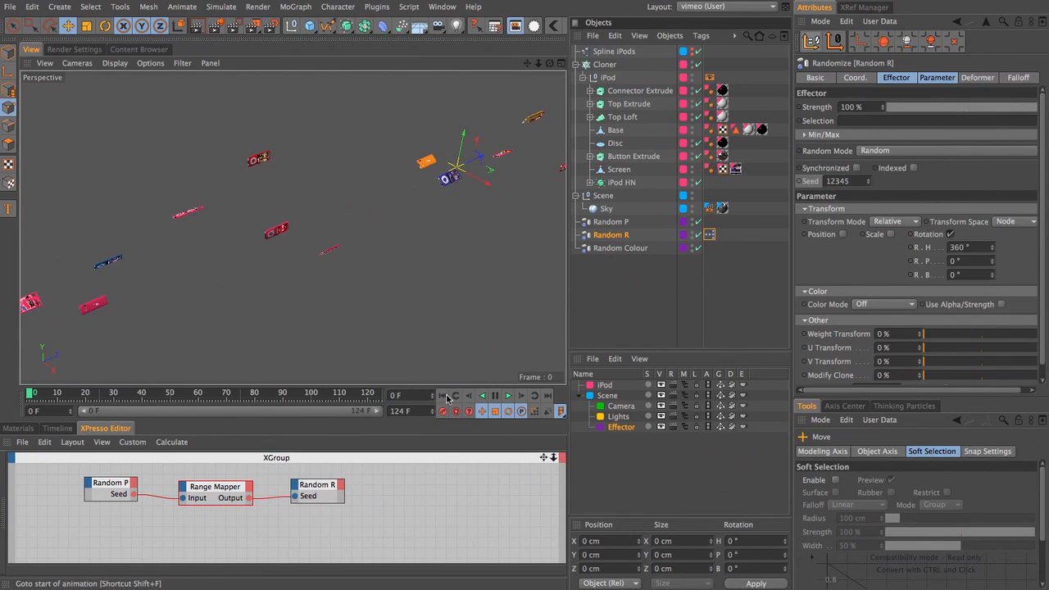
pyautogui.hotkey('ctrl', 'shift', 'a')
pyautogui.click(508, 395)
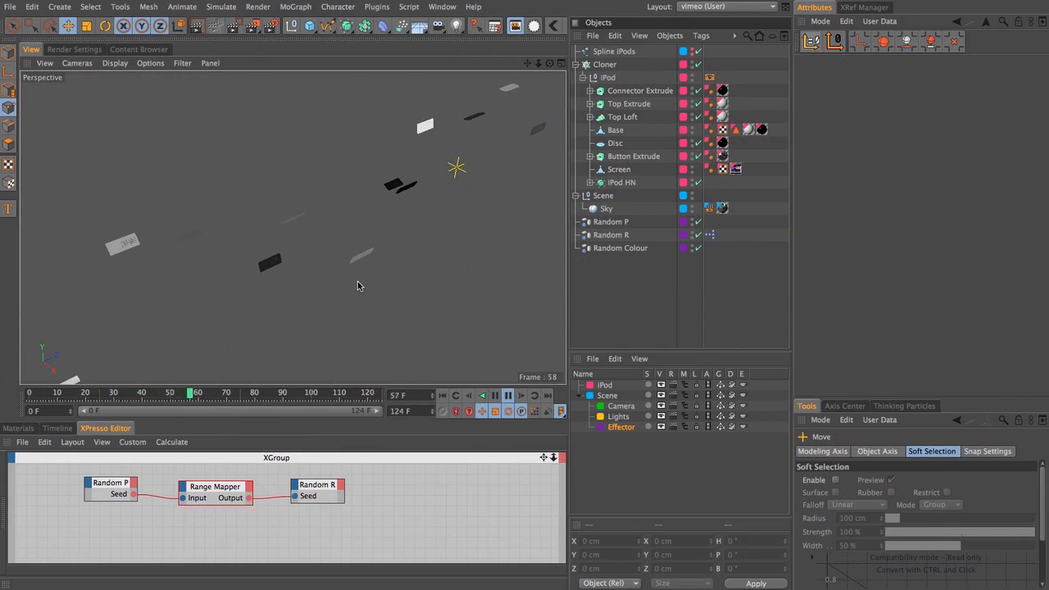
# Set Random R's heading rotation (R.H) to 720° during playback, and stop the animation back at frame 0
pyautogui.click(610, 234)
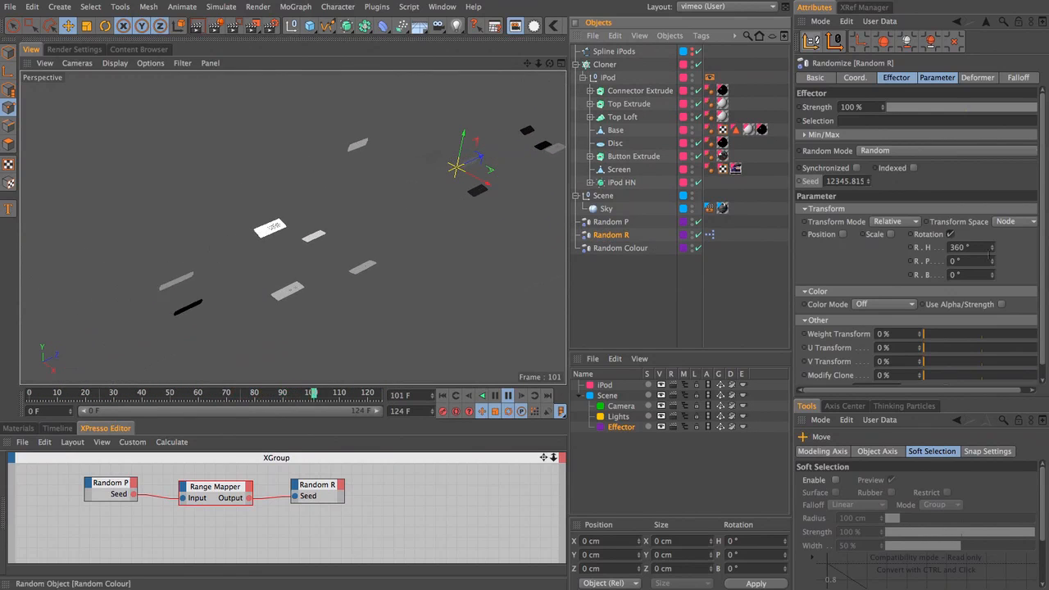
pyautogui.click(960, 247)
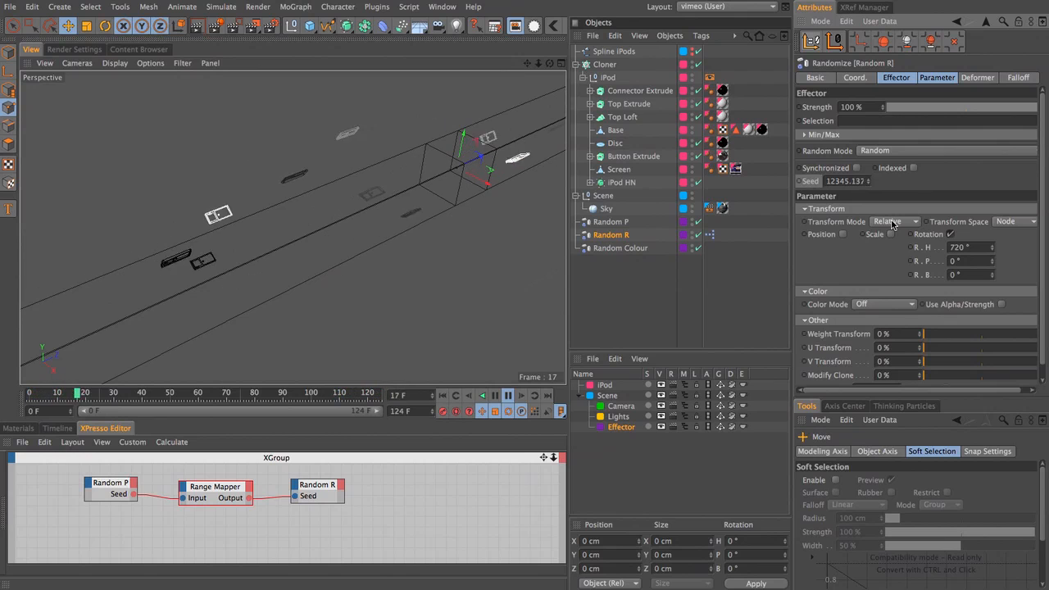
pyautogui.click(508, 395)
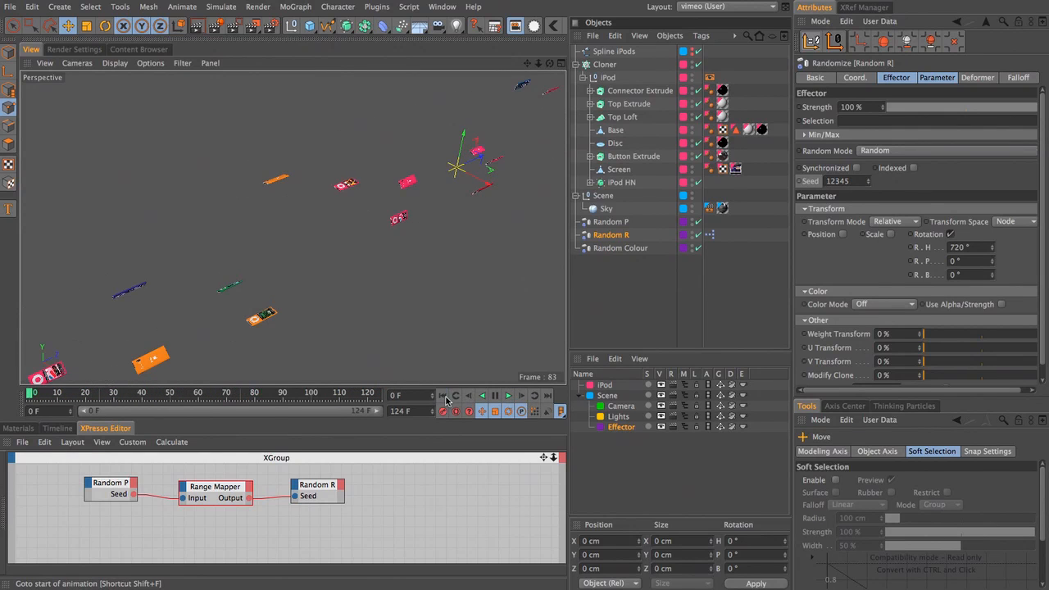
pyautogui.click(445, 398)
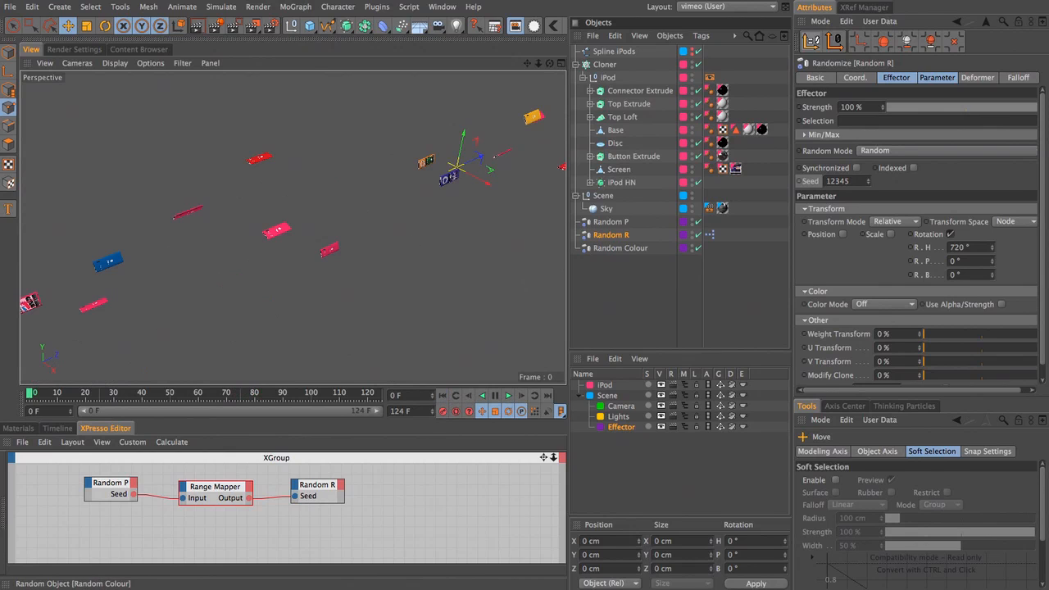